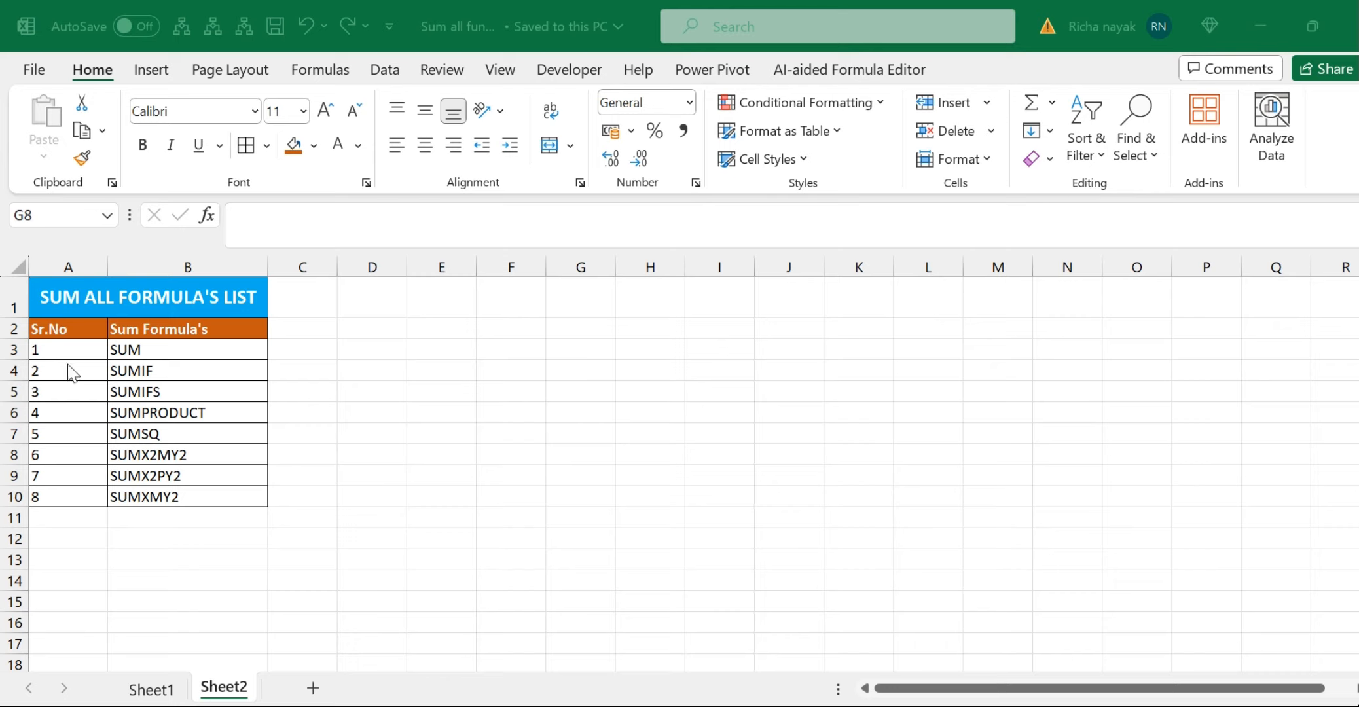
Step: Review the list of SUM-family functions on Sheet2, going through the formula names one by one
click(128, 296)
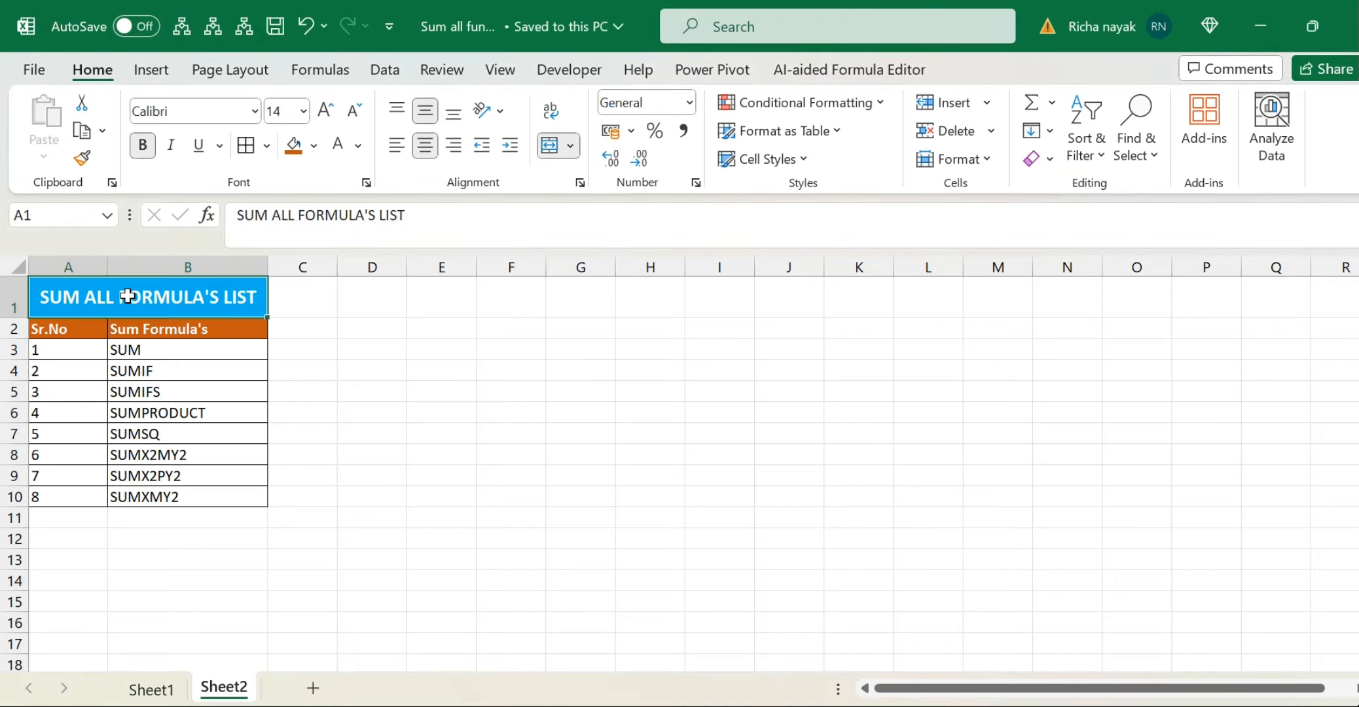
drag(128, 296, 146, 508)
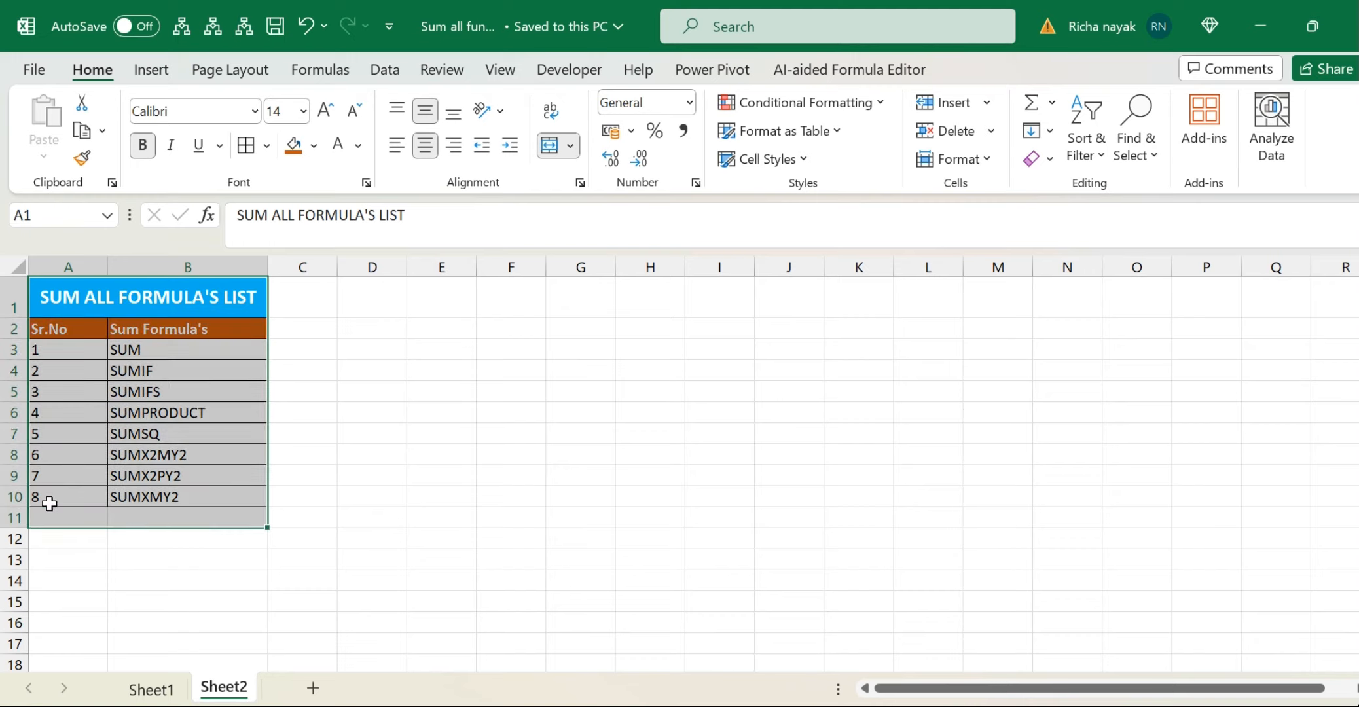
click(50, 502)
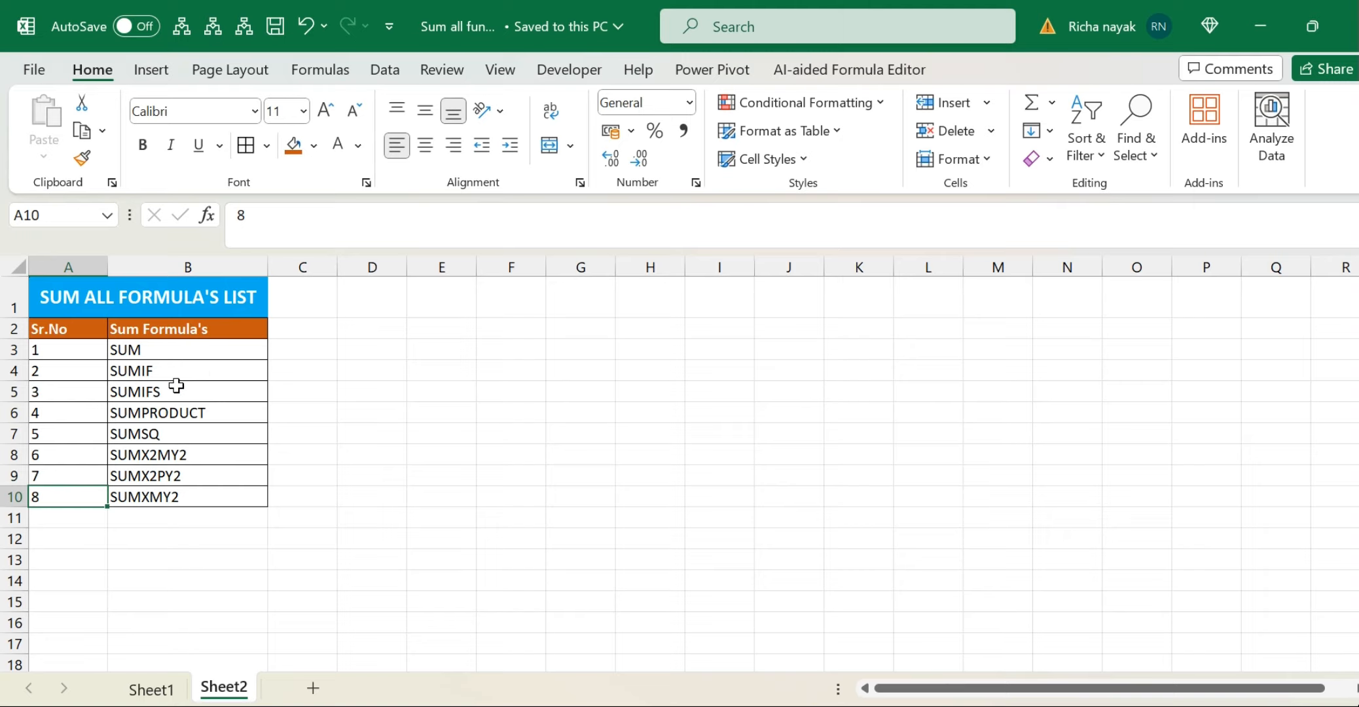
click(154, 352)
key(Down)
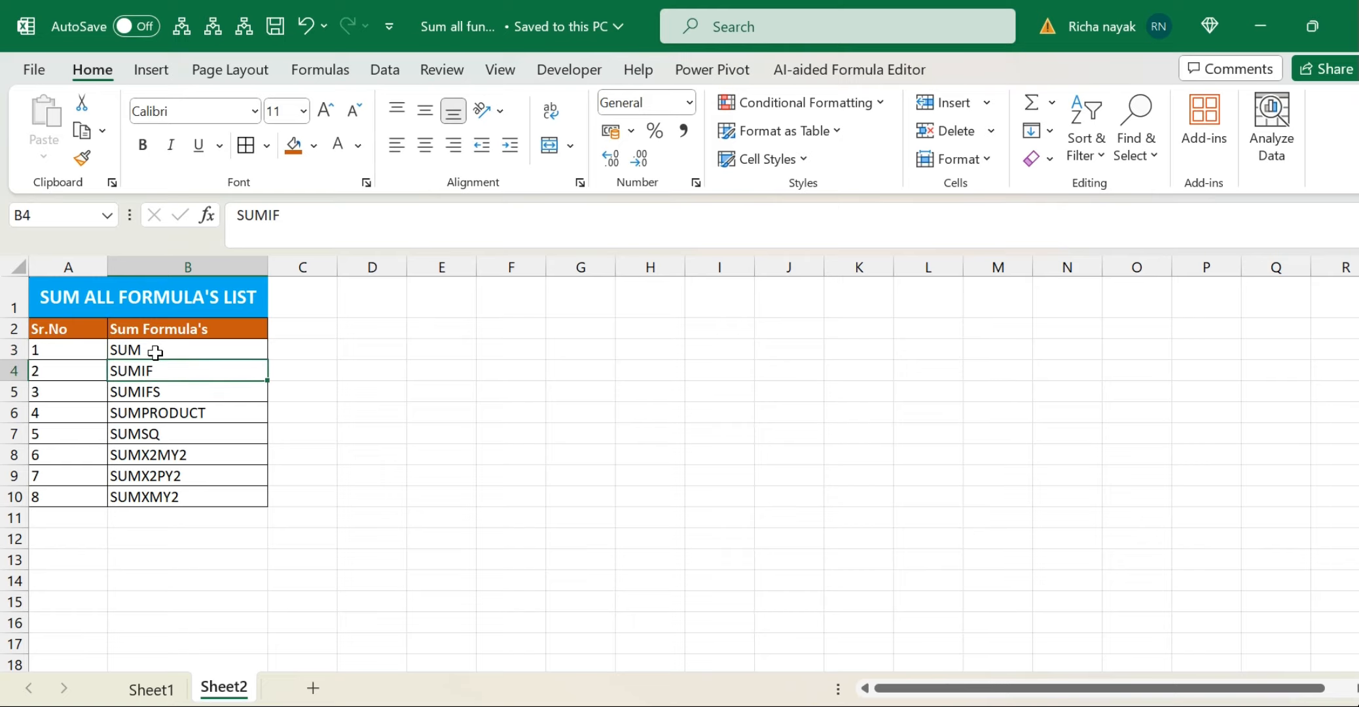
key(Down)
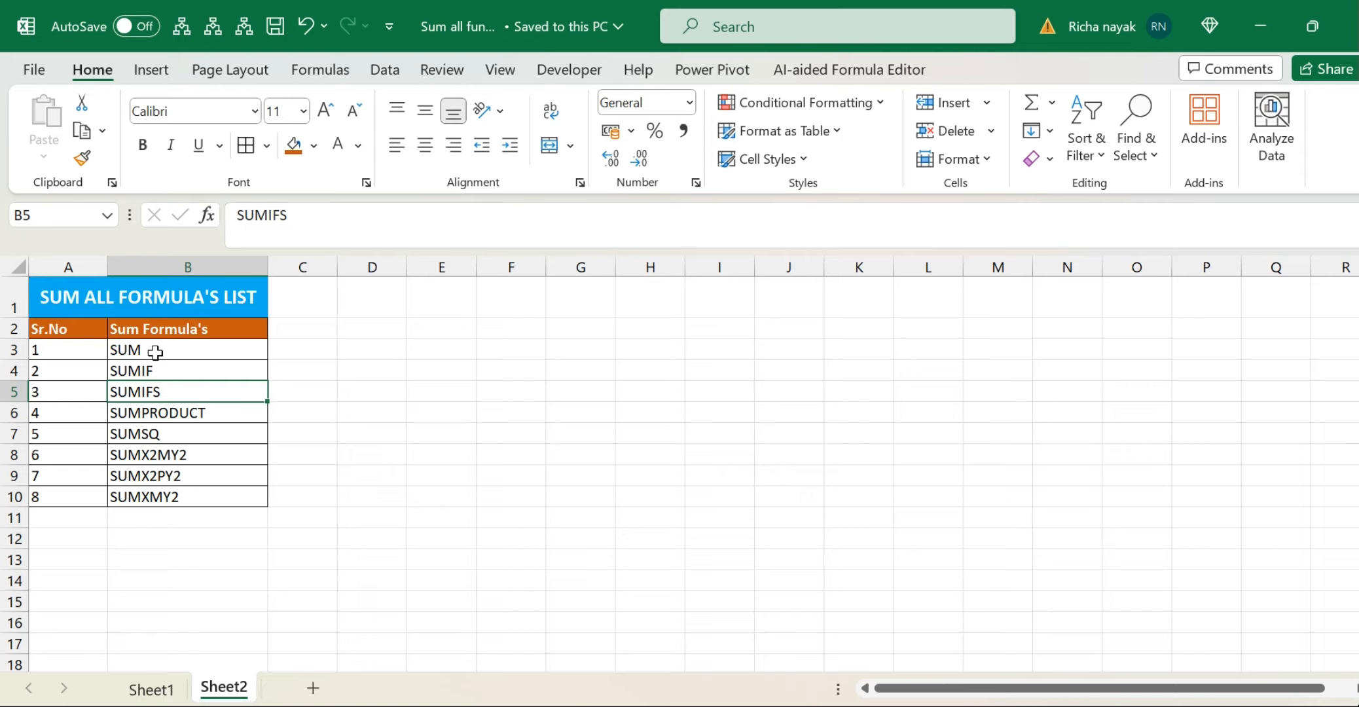
key(Down)
key(Down)
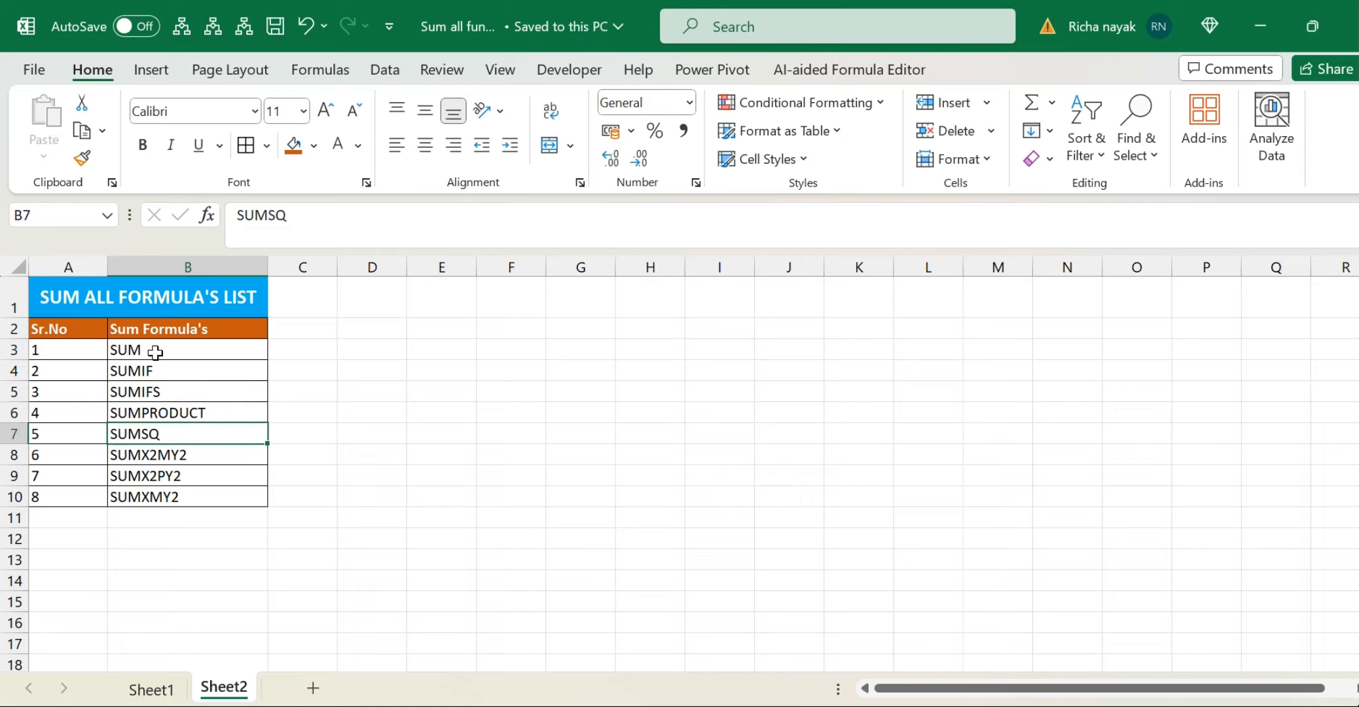
key(Down)
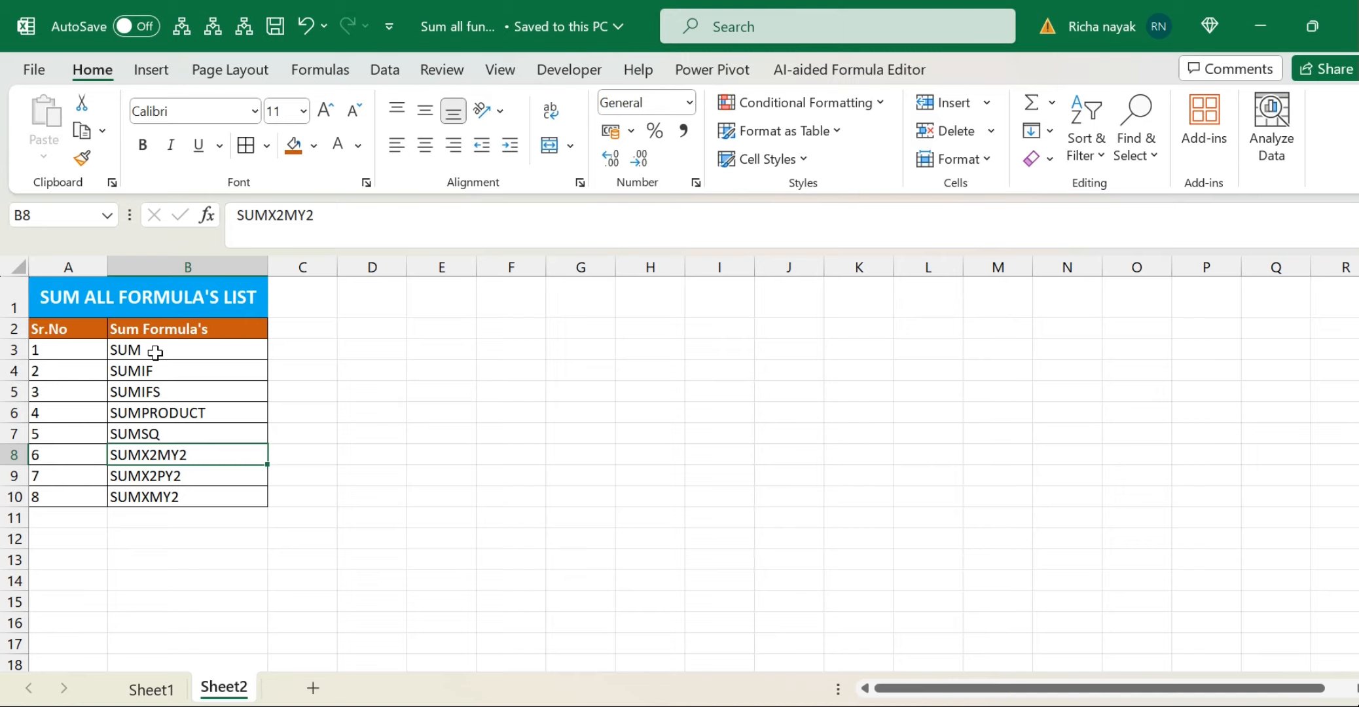
Step: Open Sheet1 and look over the header row of the first product table across to the SUM() label
click(145, 687)
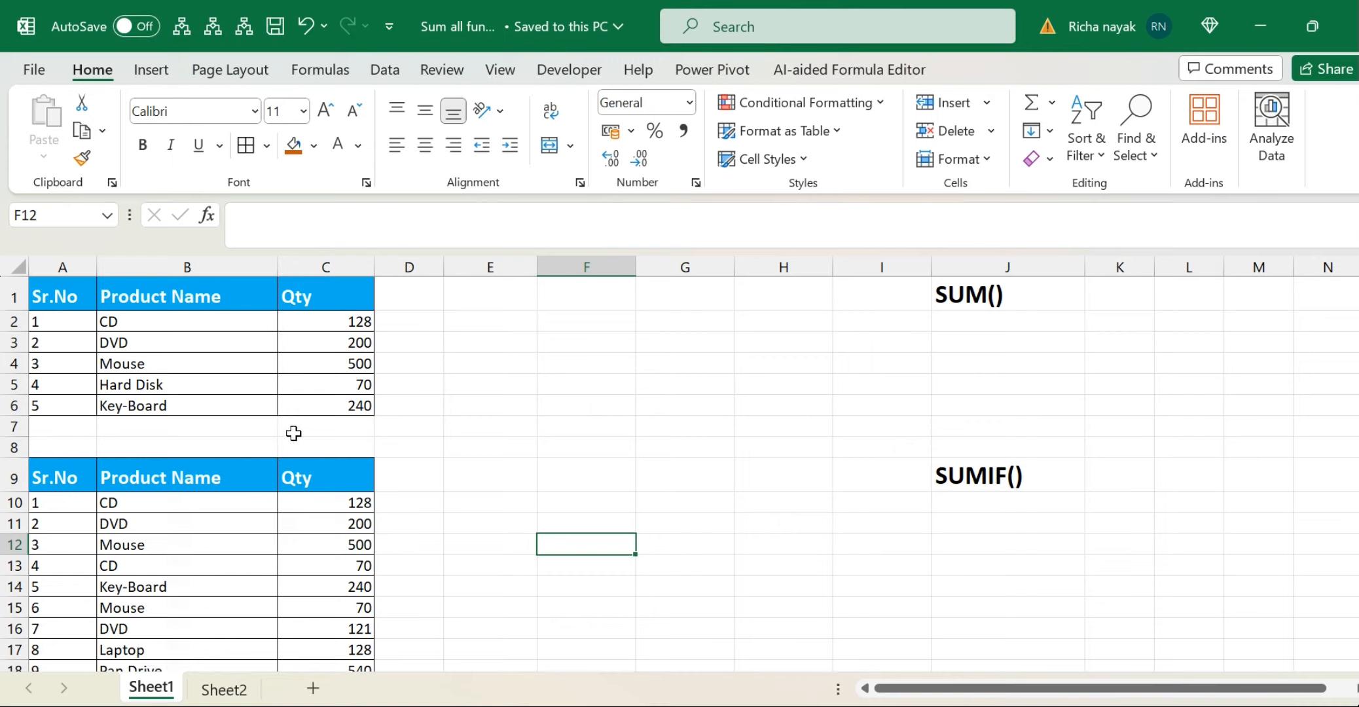
click(72, 290)
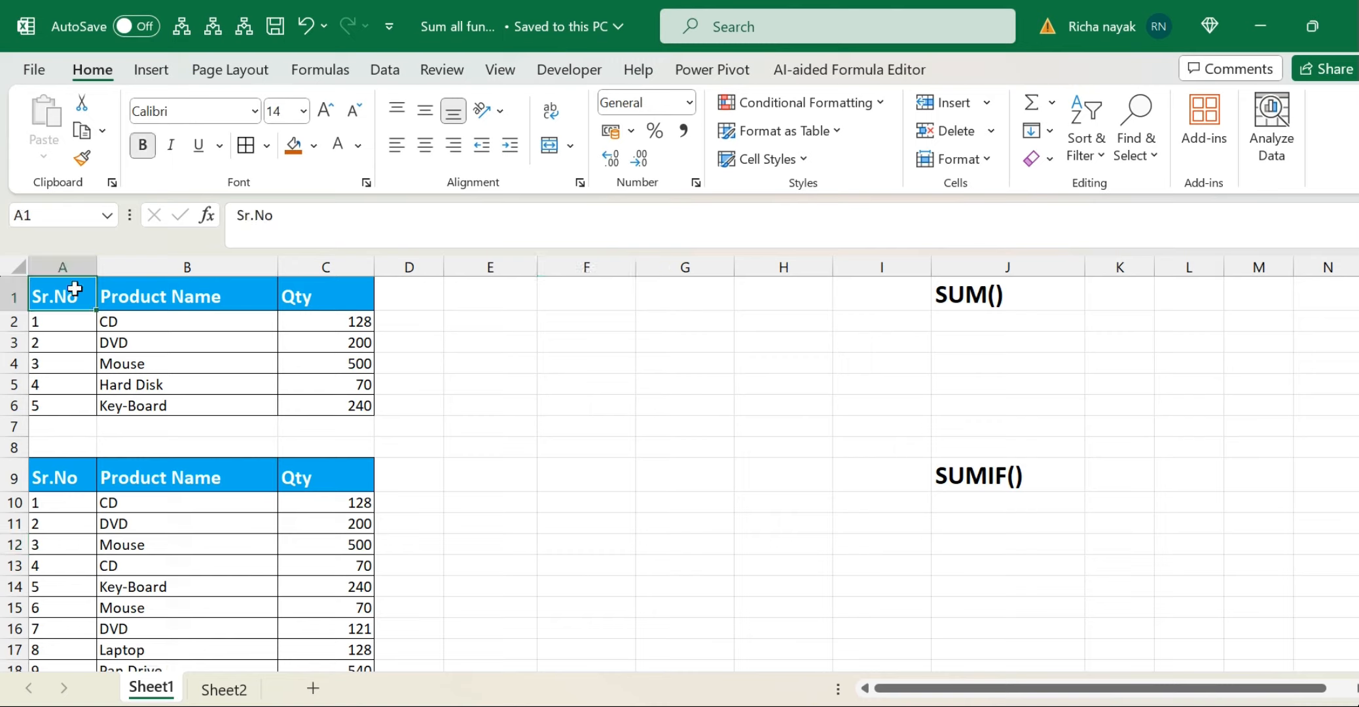
key(Right)
key(Right)
key(Right)
key(Right)
key(Right)
key(Right)
key(Right)
key(Right)
key(Right)
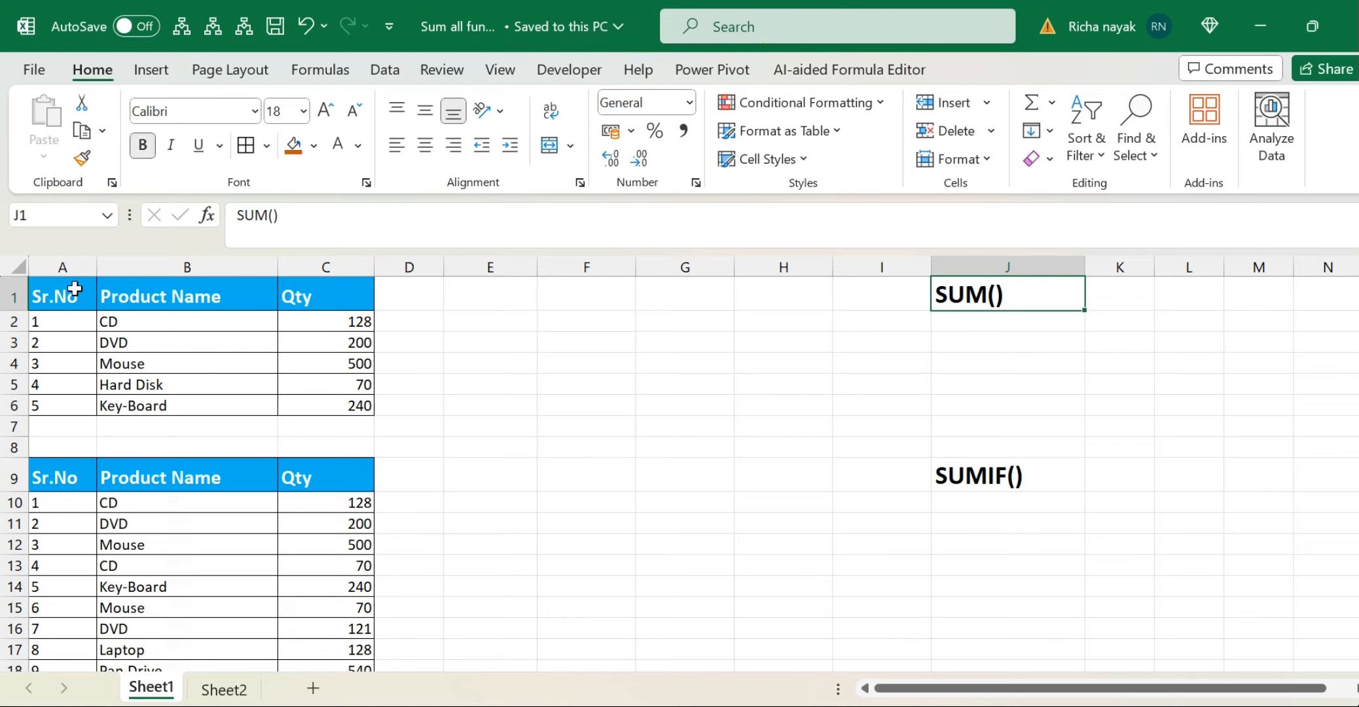
key(Left)
key(Left)
click(74, 288)
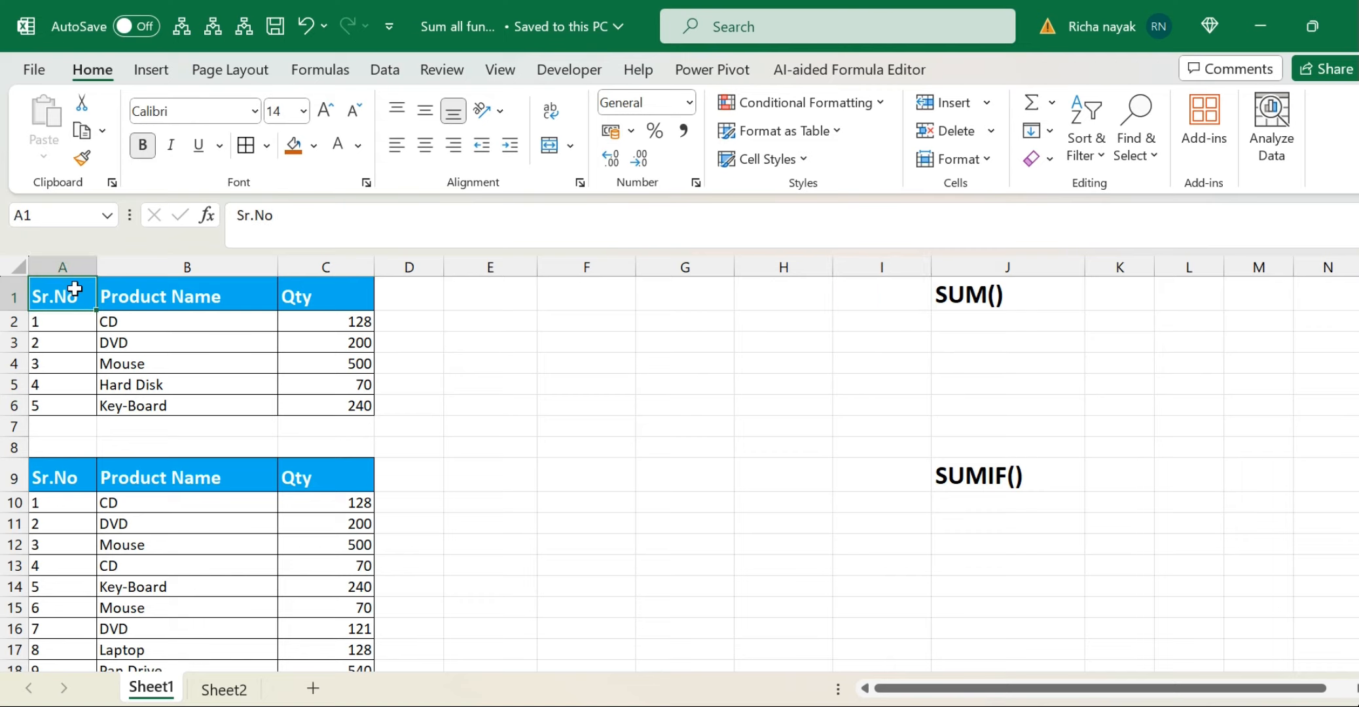
Step: Examine the Product Name and Qty columns of the first product table down to the Key-Board row
key(Right)
key(Right)
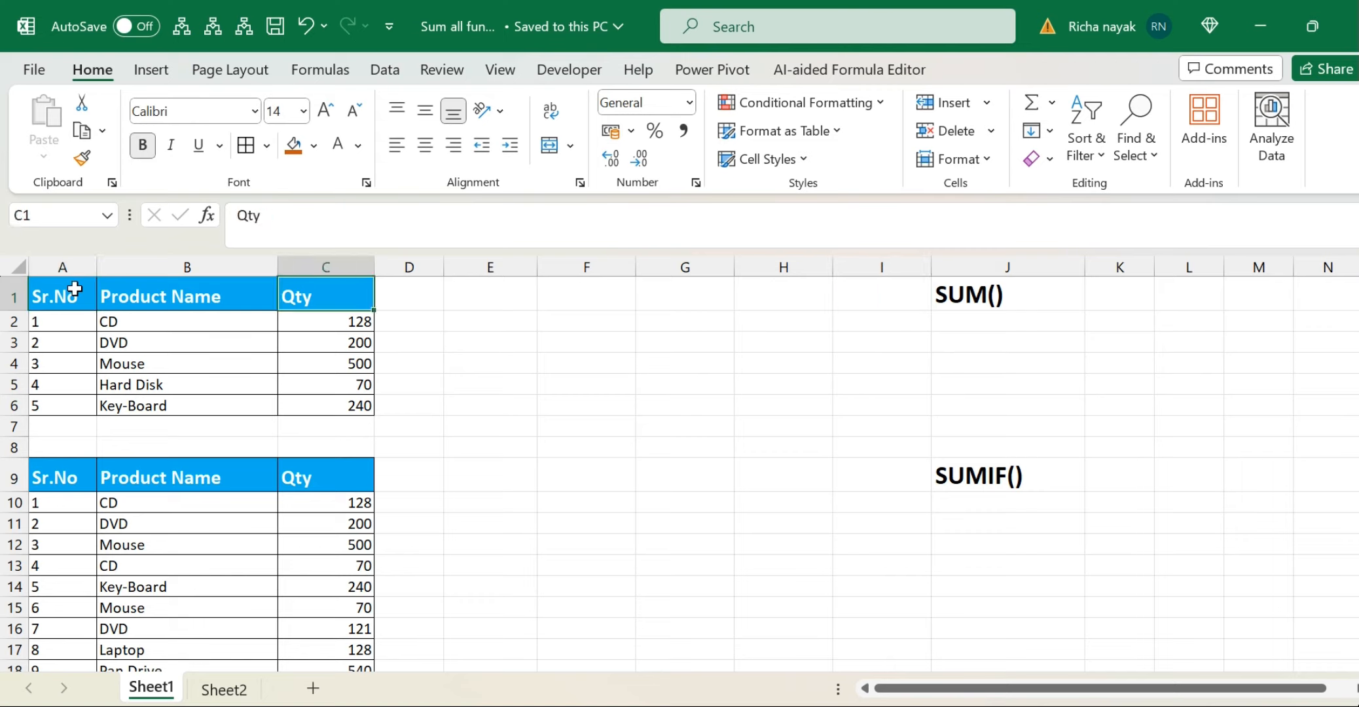
key(Down)
key(Down)
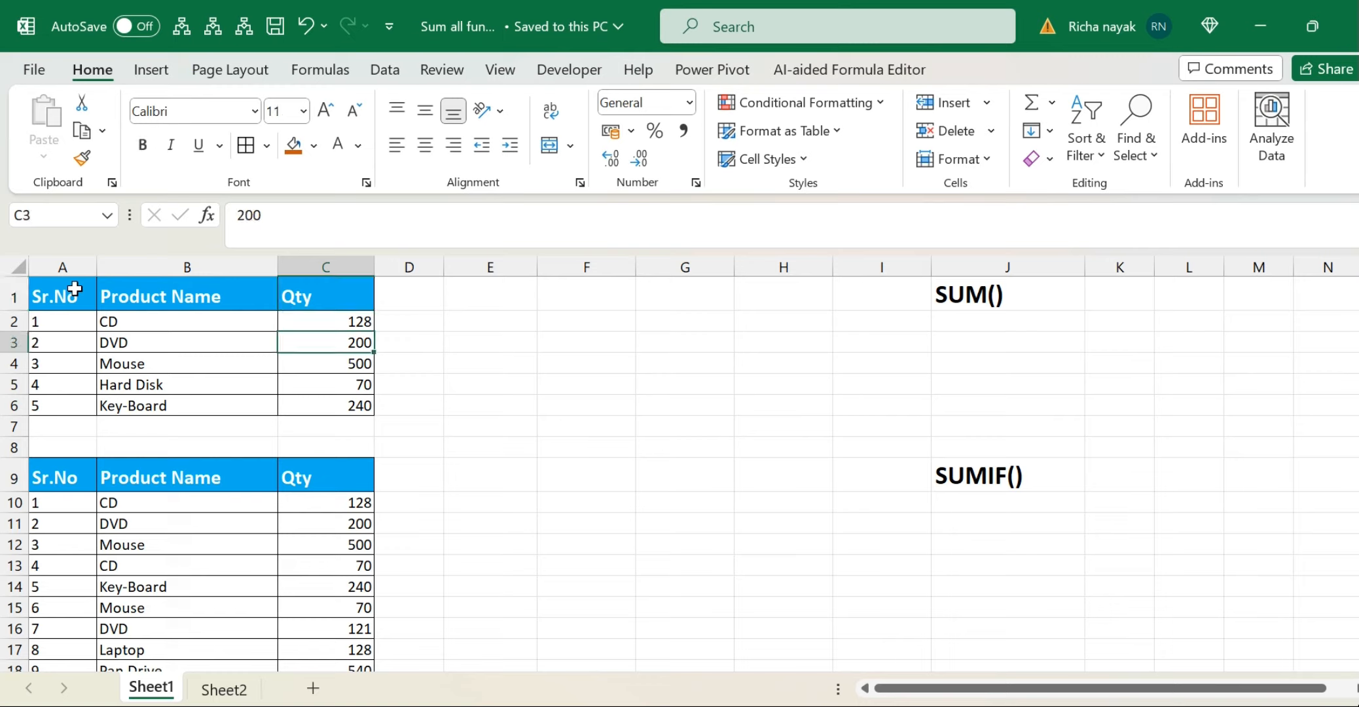
key(Left)
key(Down)
key(Down)
key(Down)
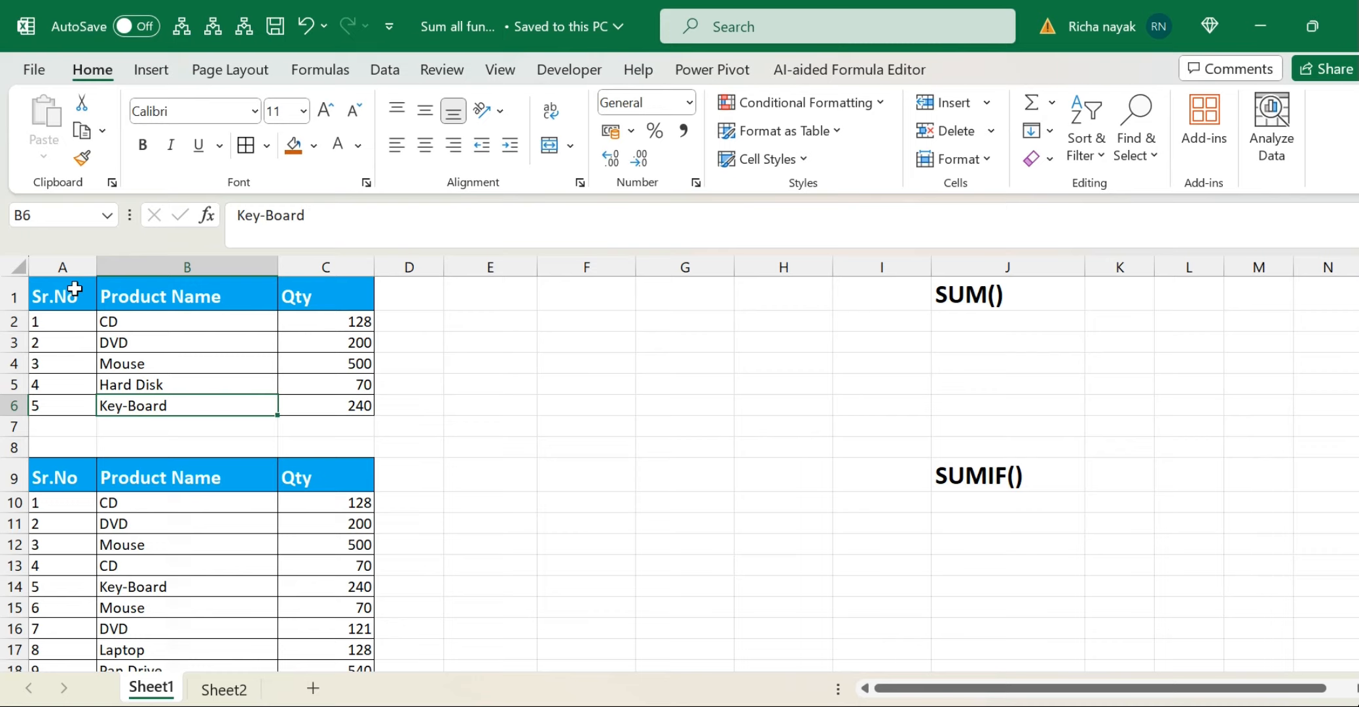
key(Right)
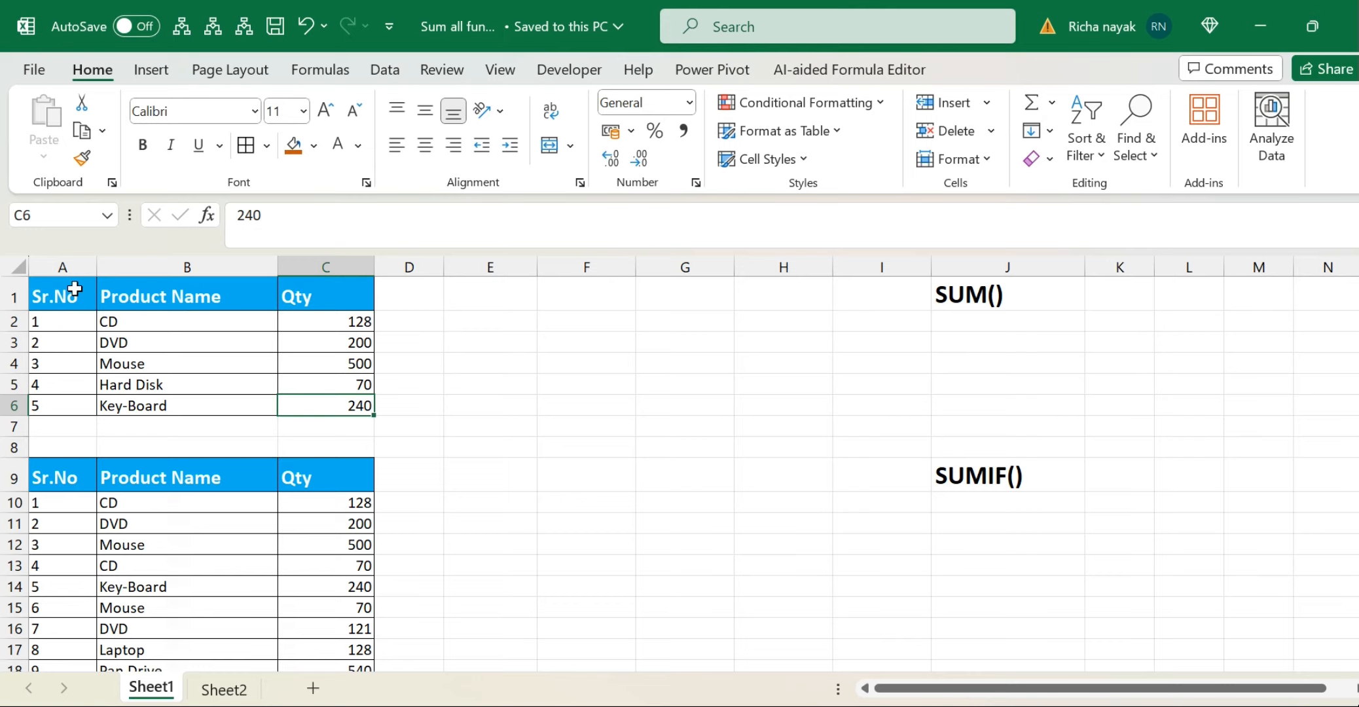
Step: Total the first product table's quantities in cell C7 with the formula =SUM(C2:C6)
click(399, 321)
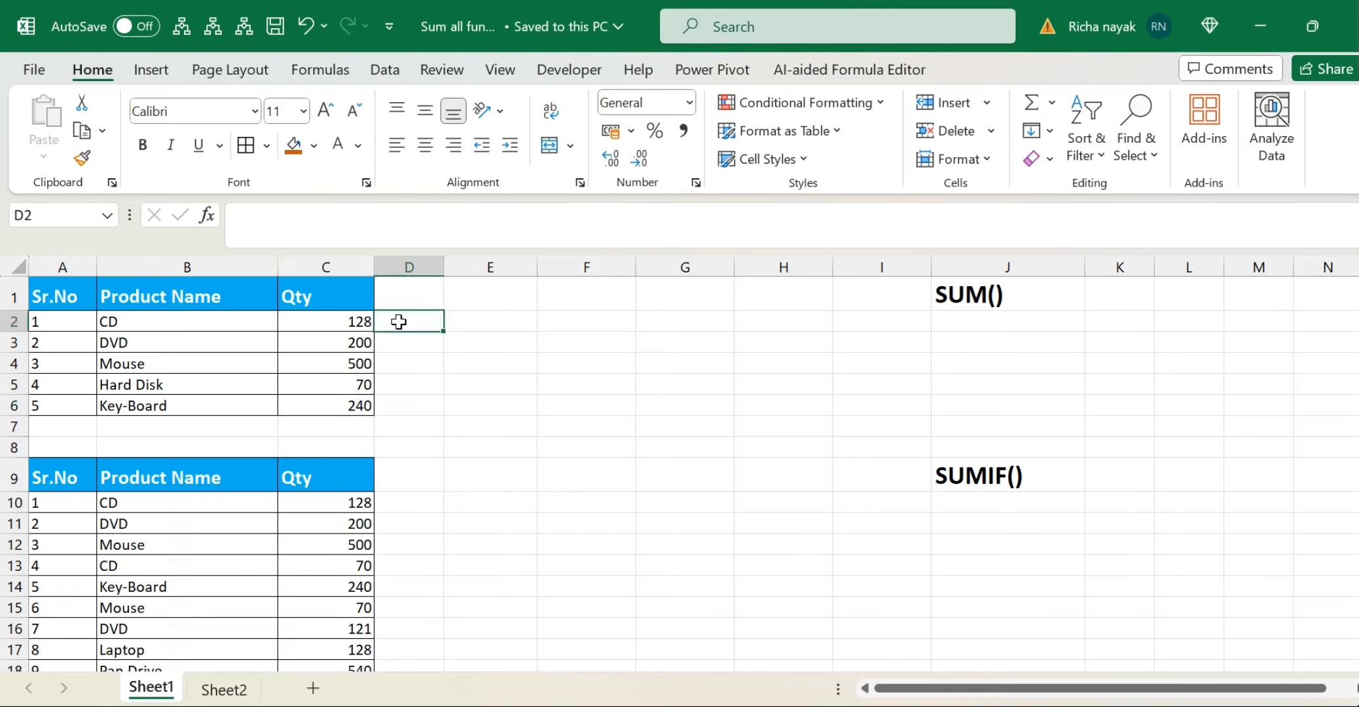
click(352, 430)
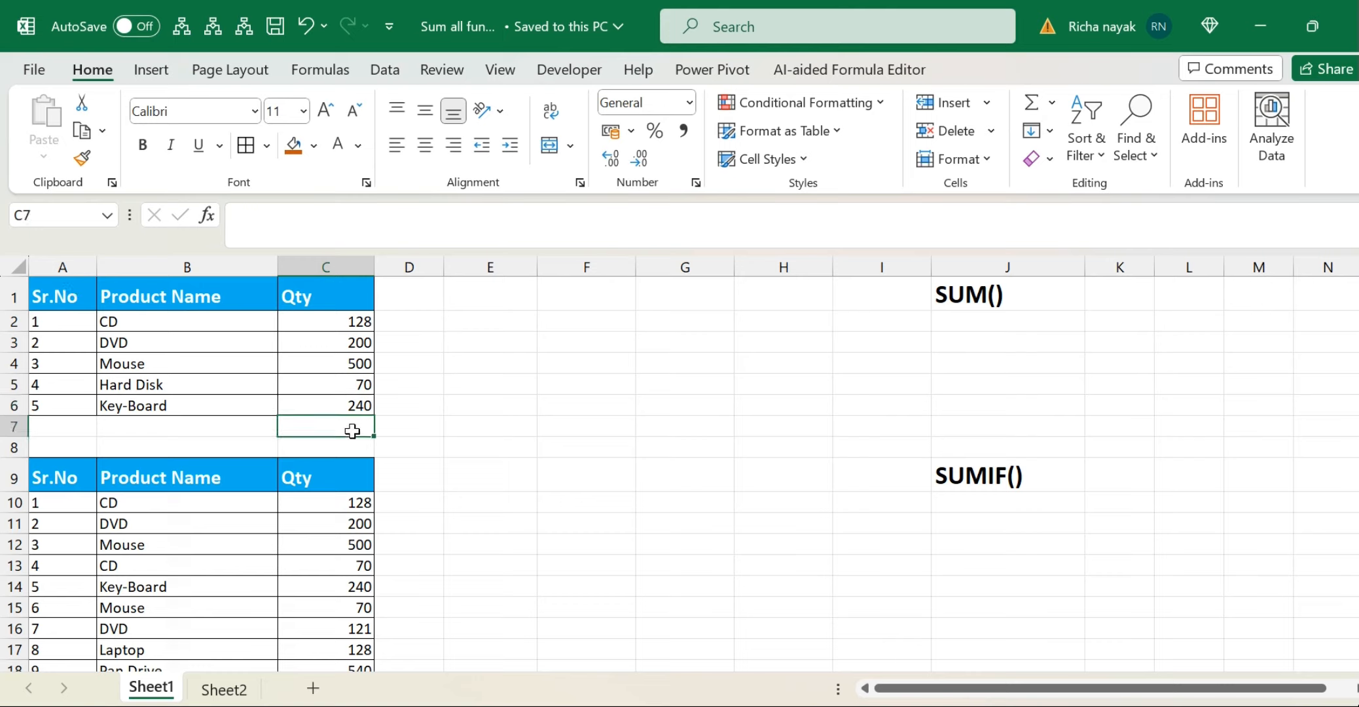
text(=sum)
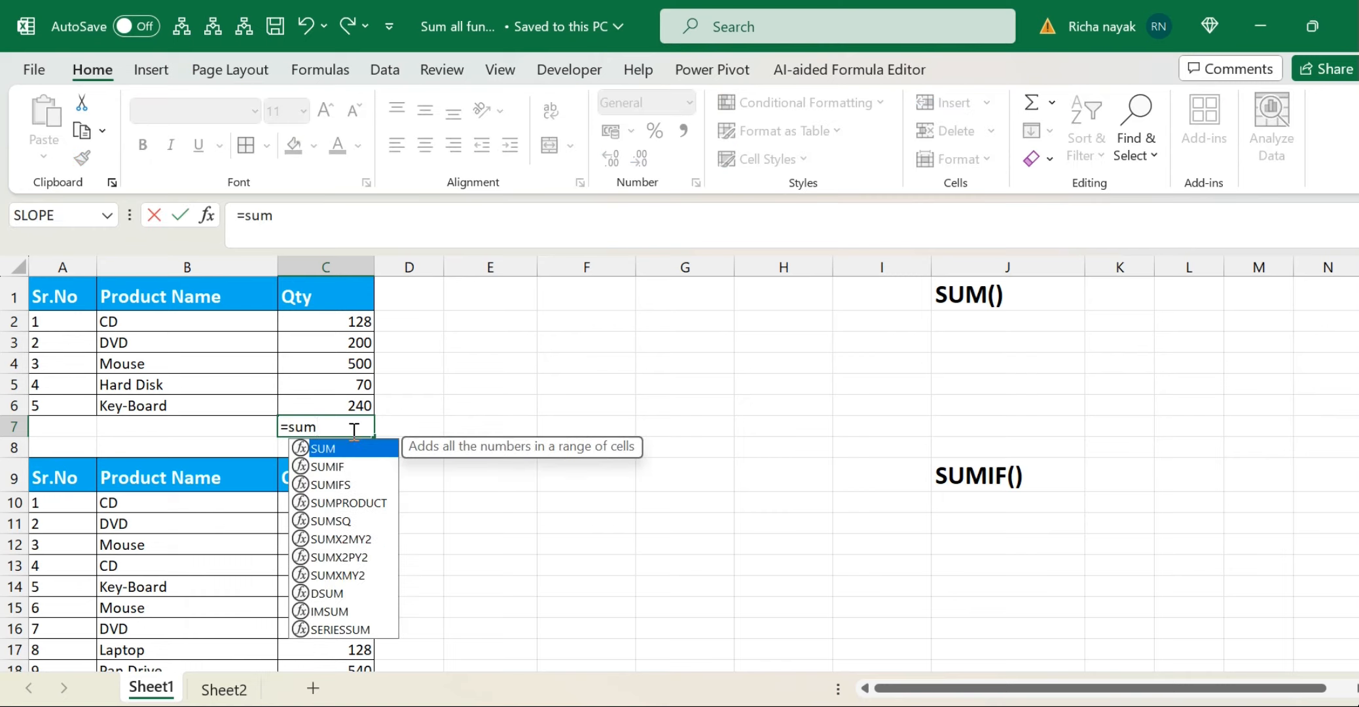
key(Tab)
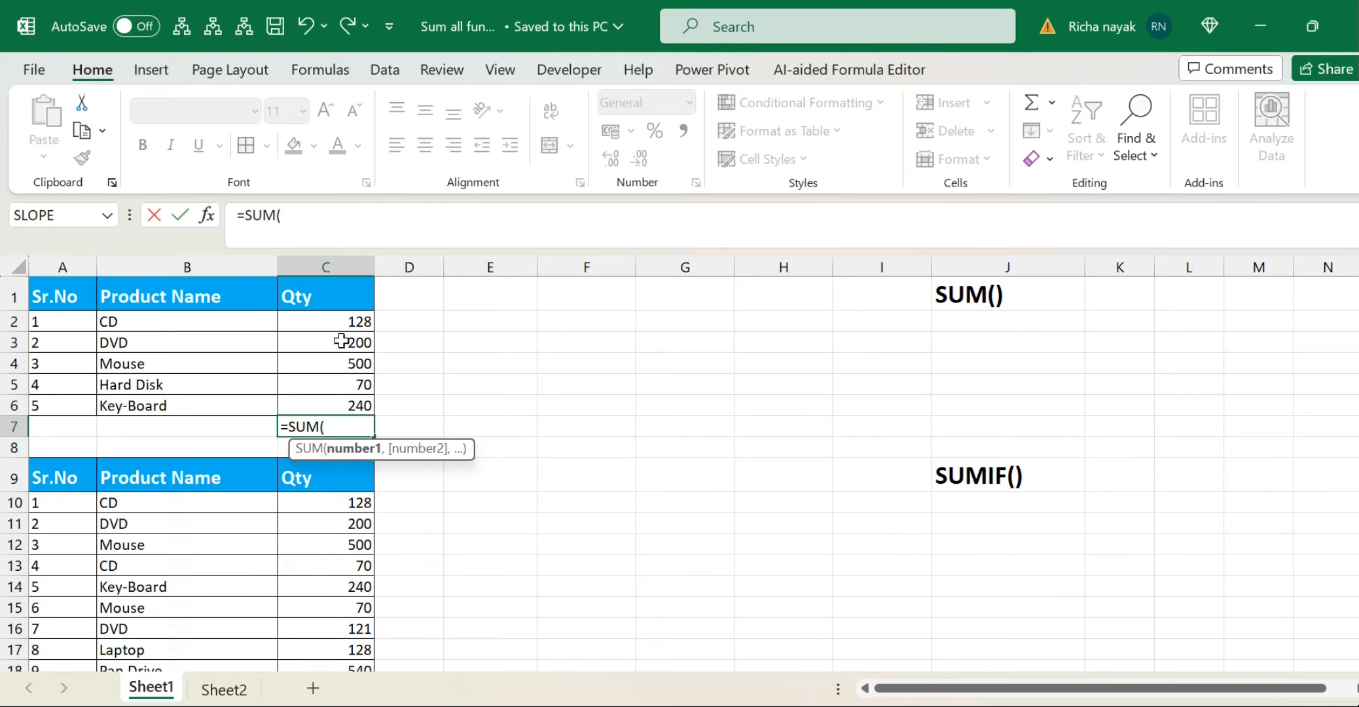
click(350, 322)
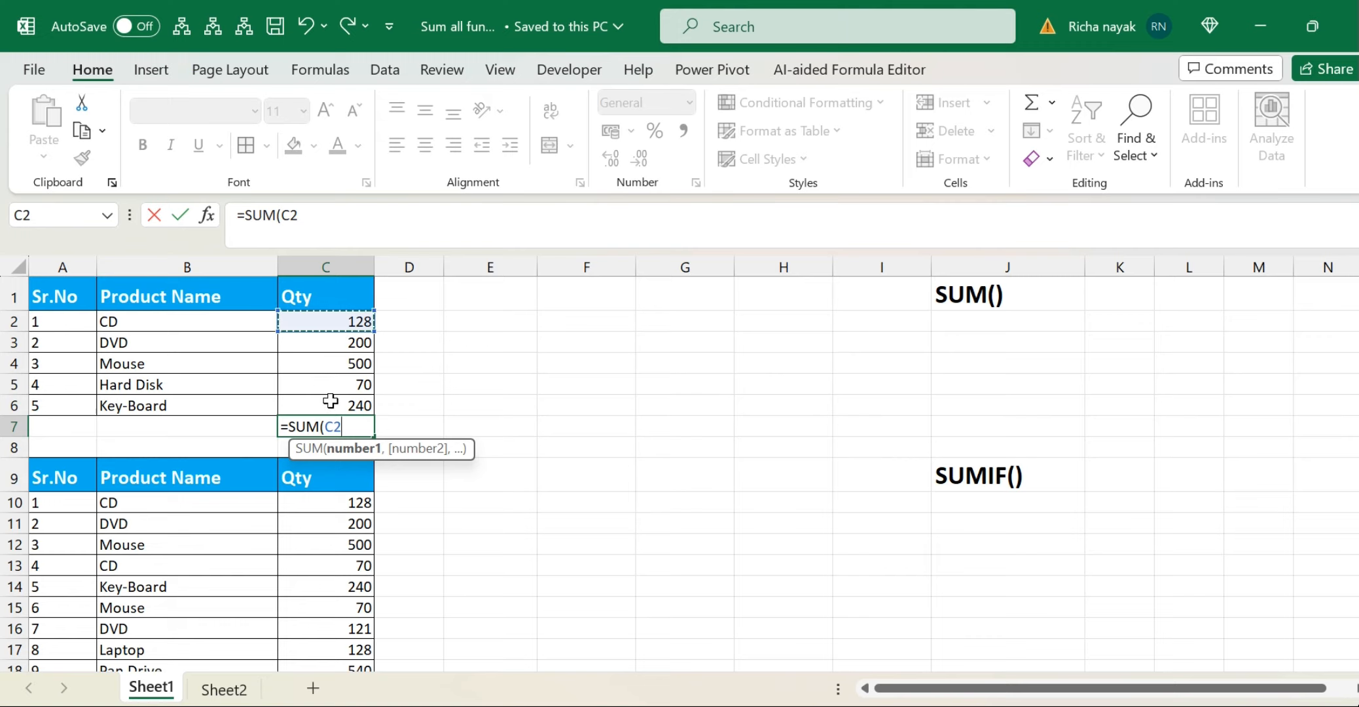
text(;)
key(BackSpace)
text(:)
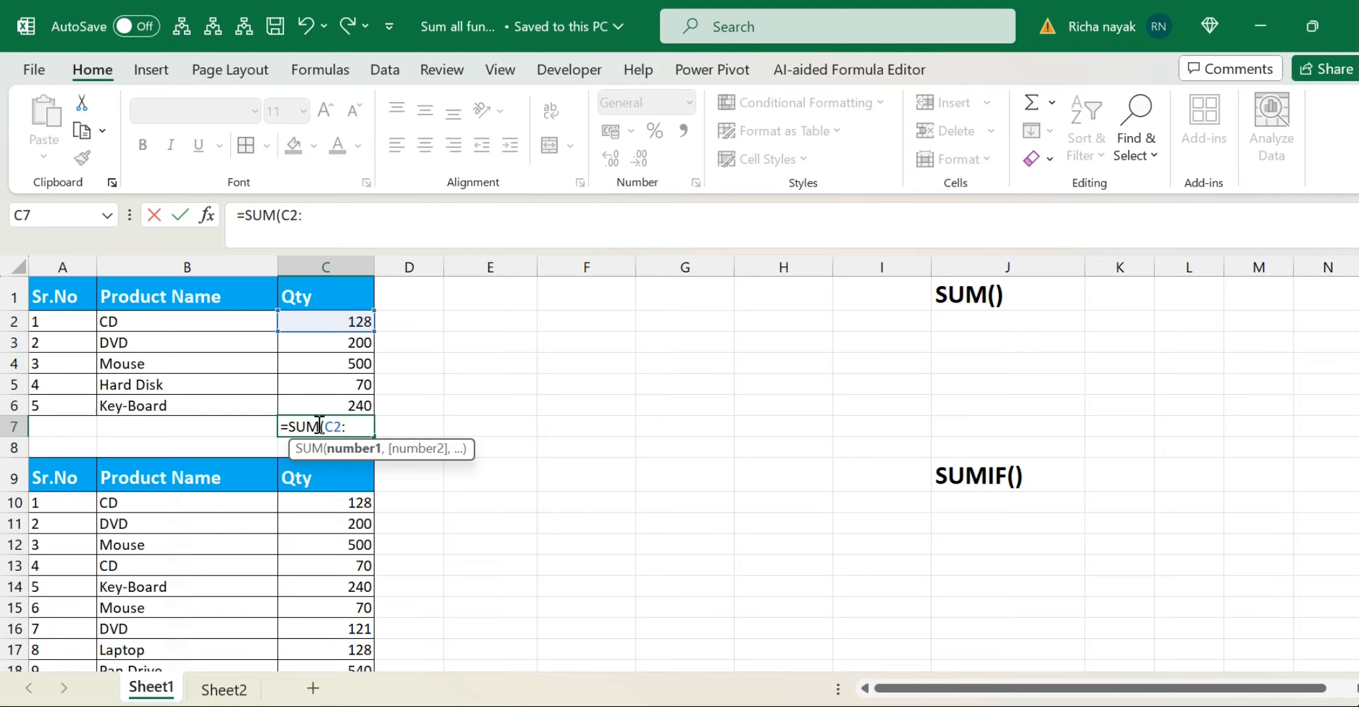
click(358, 405)
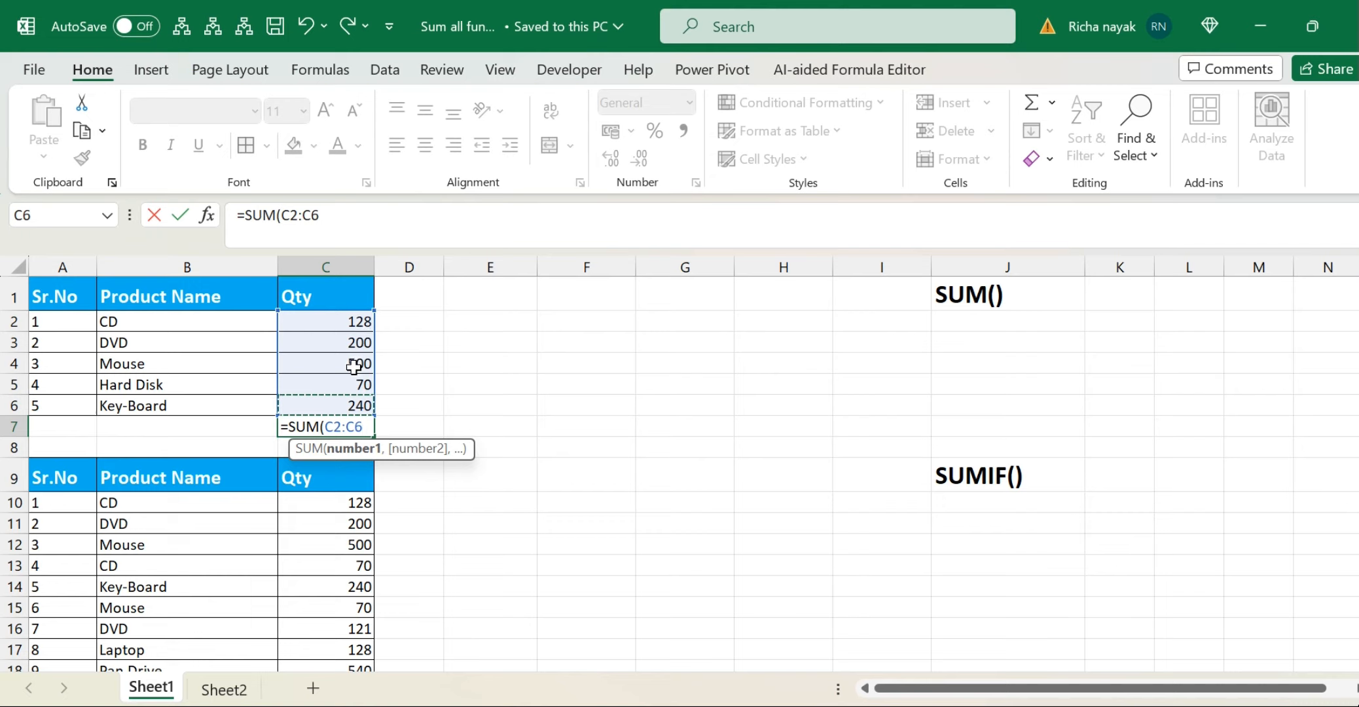
key(Return)
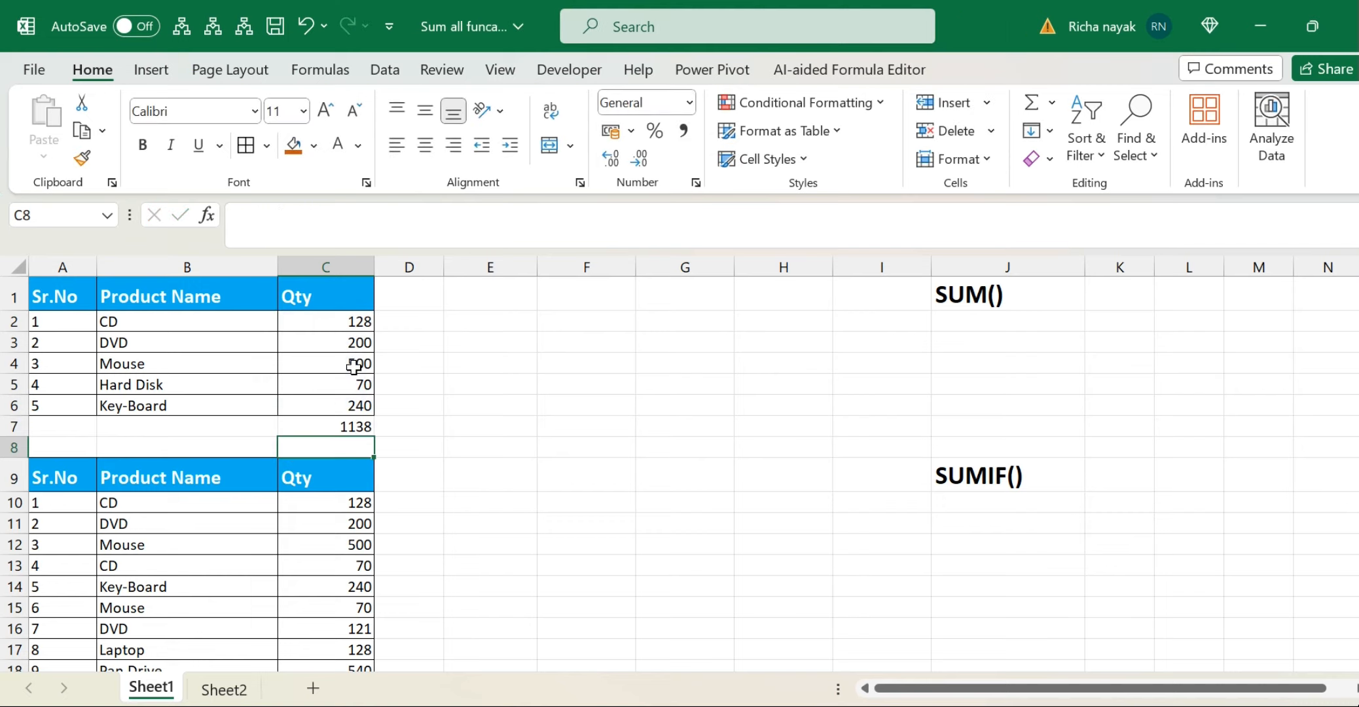
Step: Clear the total in cell C7 and rebuild it as =SUM(C2:C6)
click(352, 430)
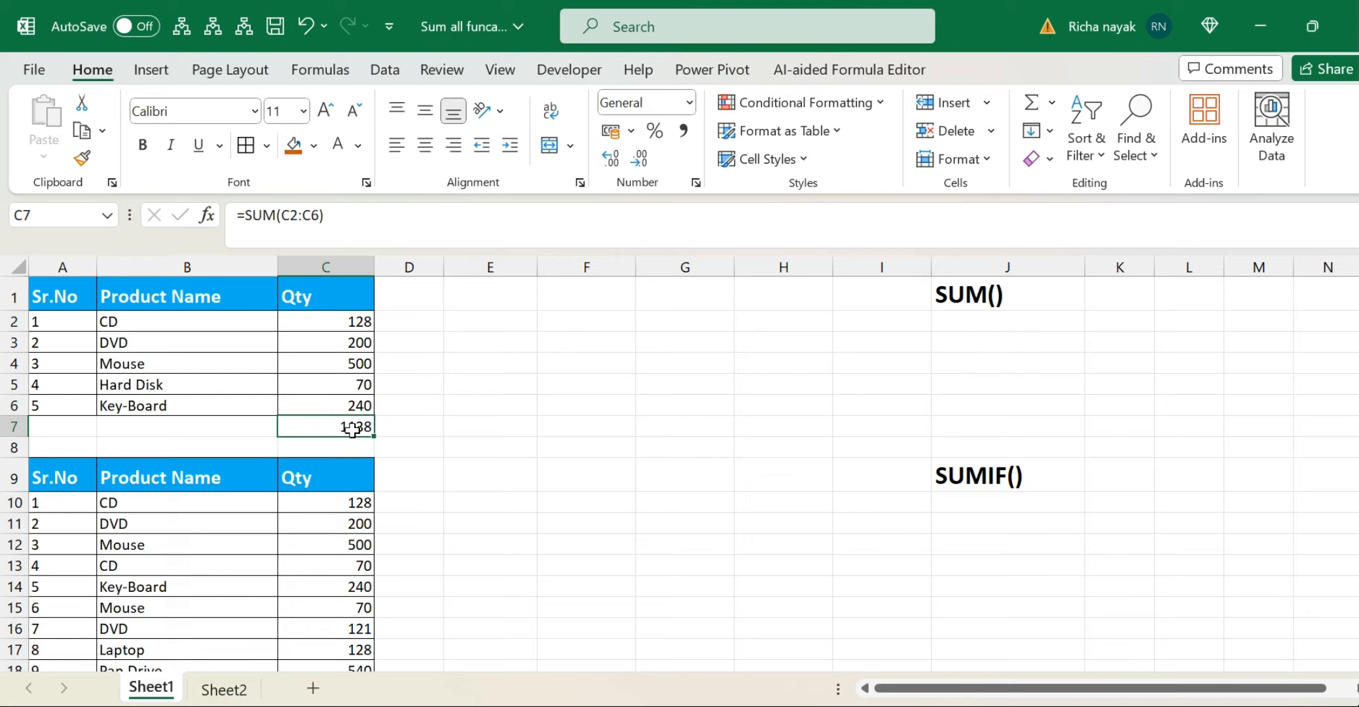
key(BackSpace)
text(=)
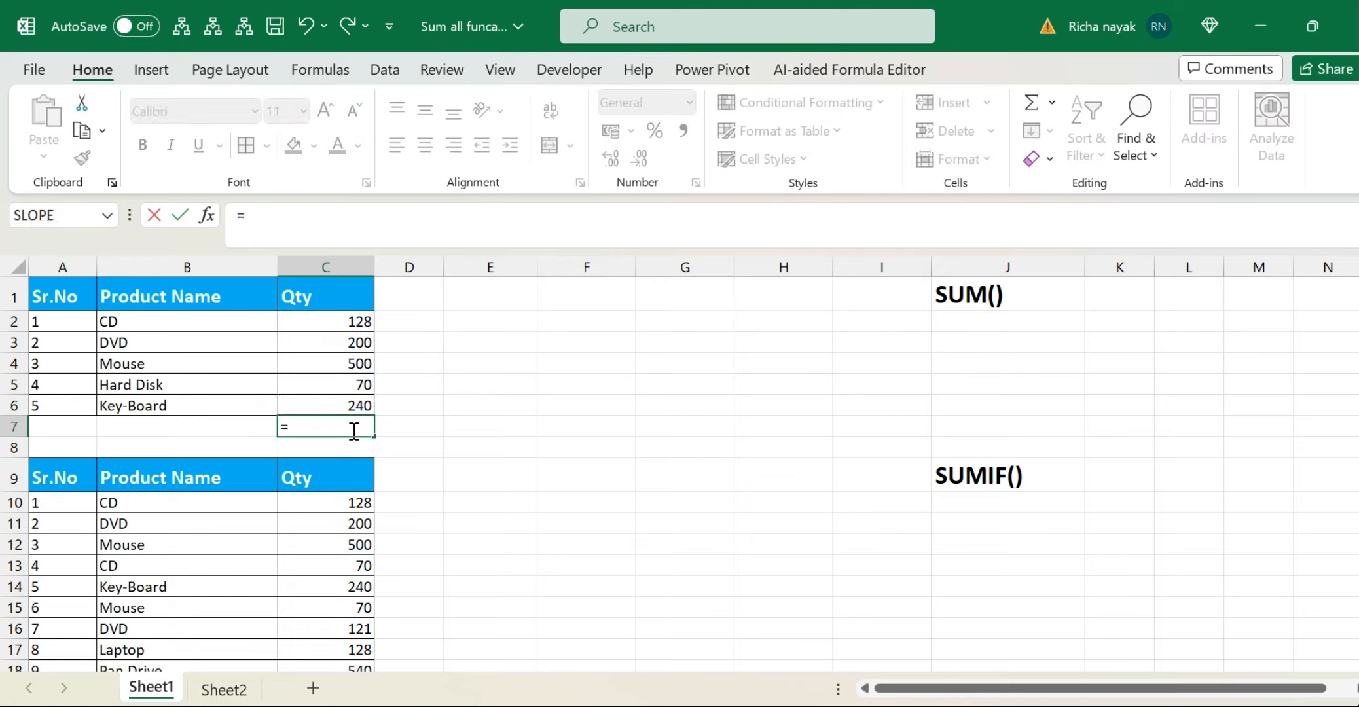
text(sum)
key(Tab)
key(Up)
key(Up)
key(Up)
key(Up)
key(Up)
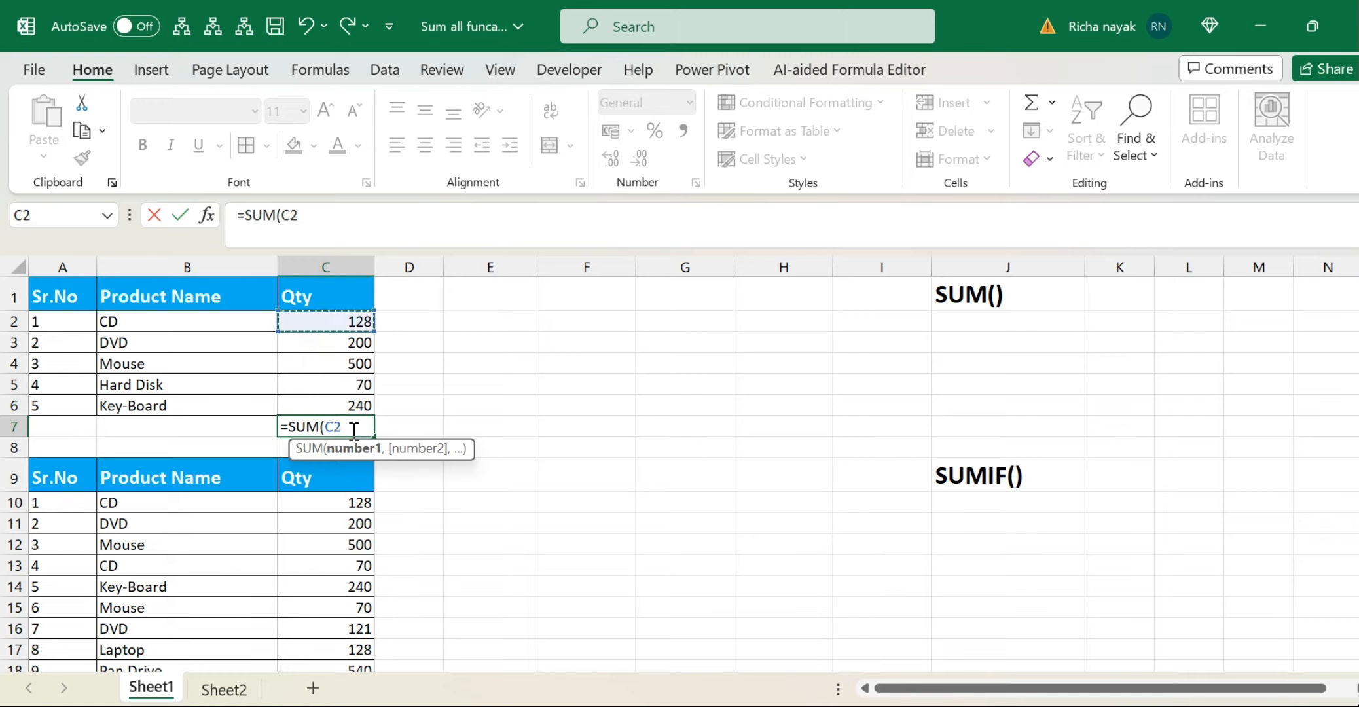
key(shift+Down)
key(shift+Down)
key(shift+Down)
key(shift+Down)
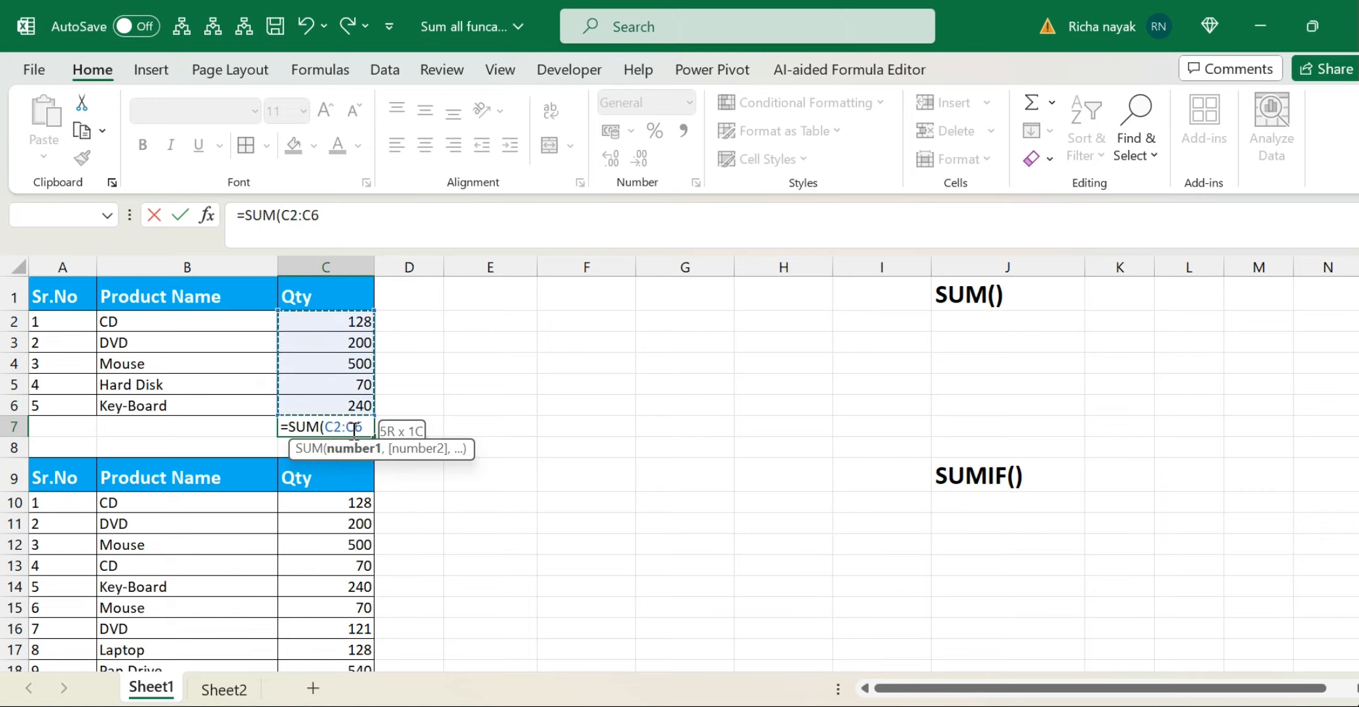
key(Return)
Step: Overwrite the formula in C7 with a fresh SUM over the Qty range C2:C6
click(353, 430)
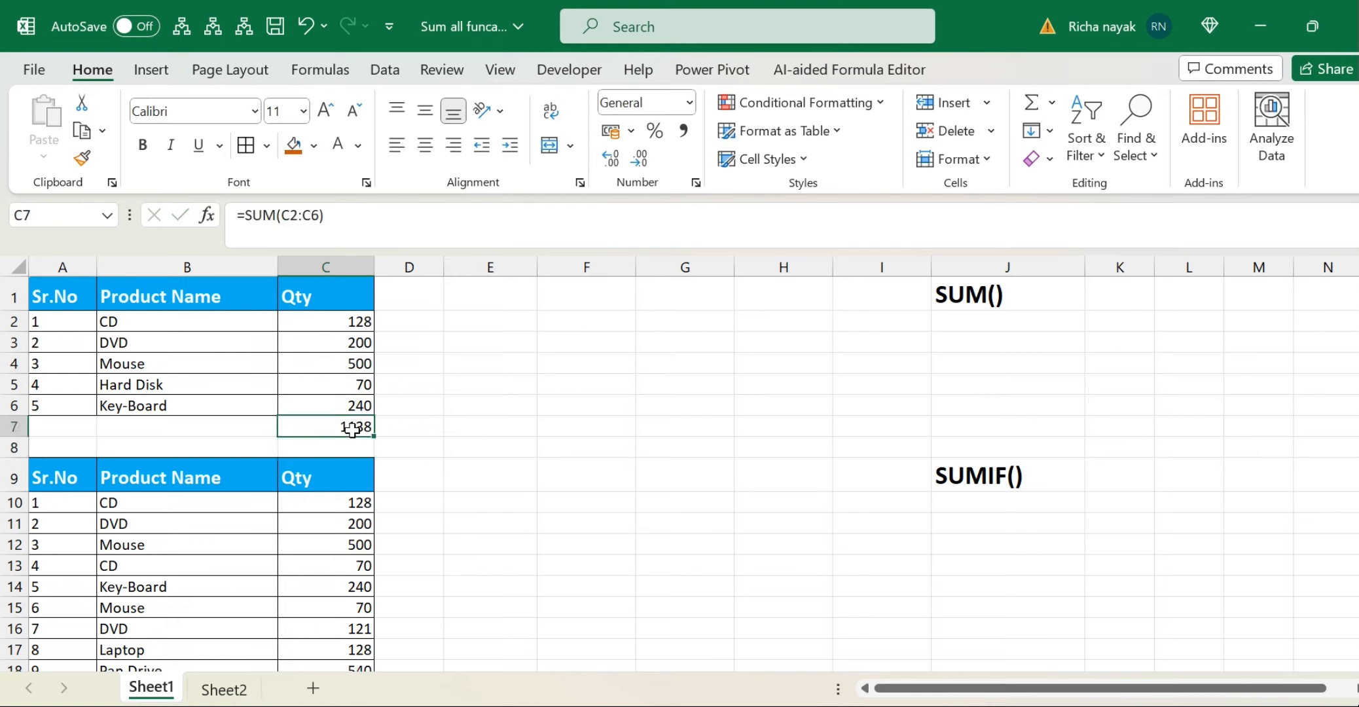
text(=sum)
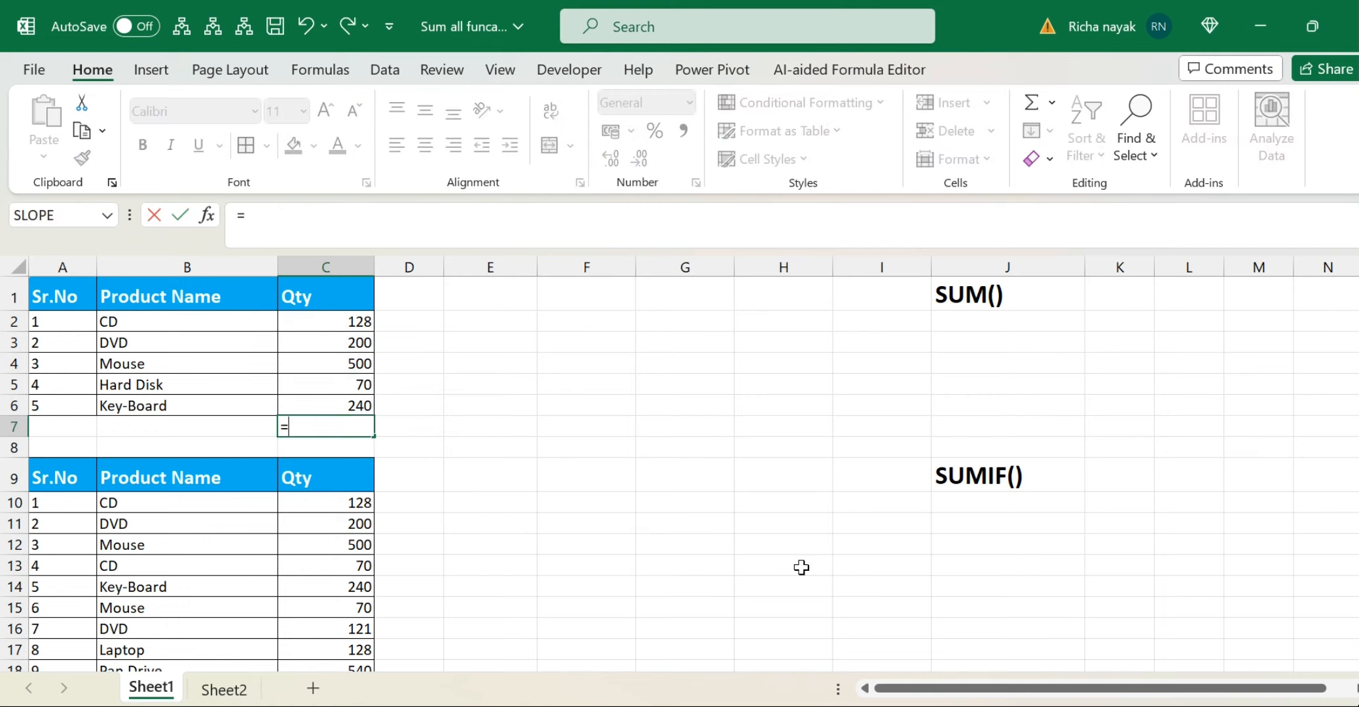
key(Tab)
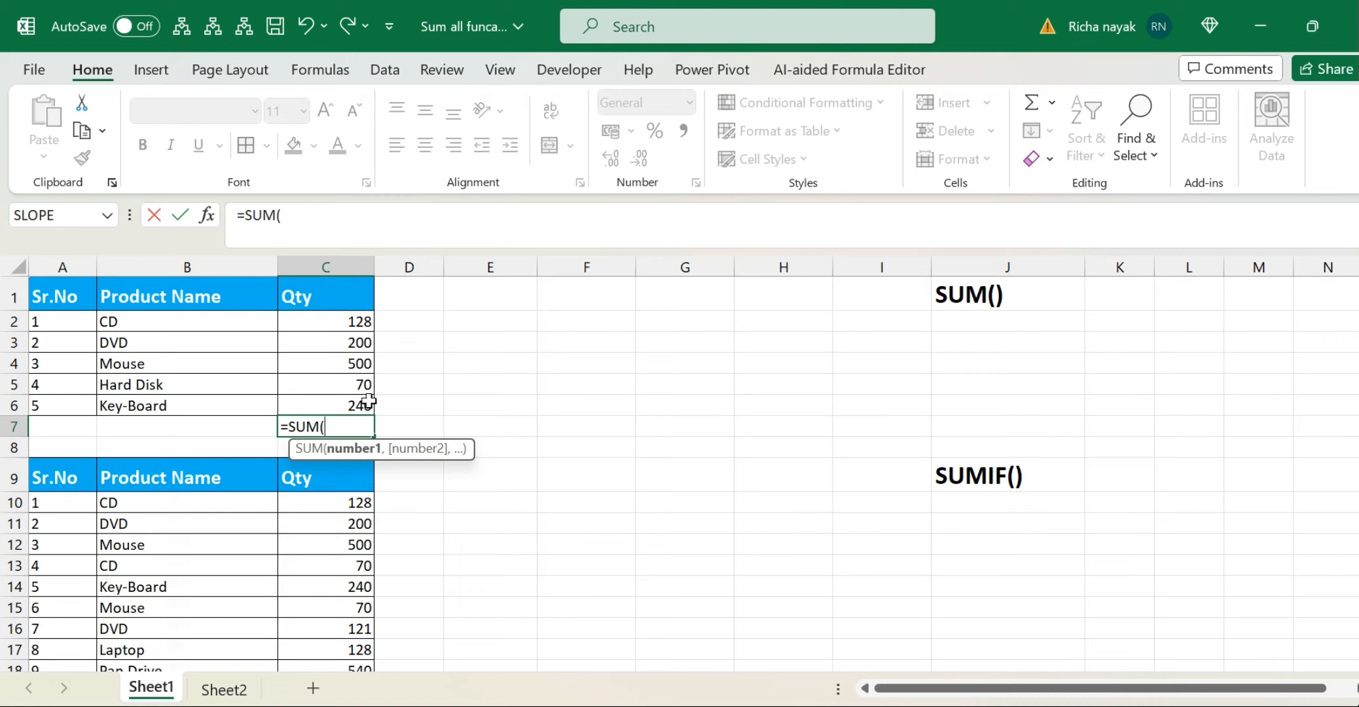
drag(347, 323, 346, 399)
key(Return)
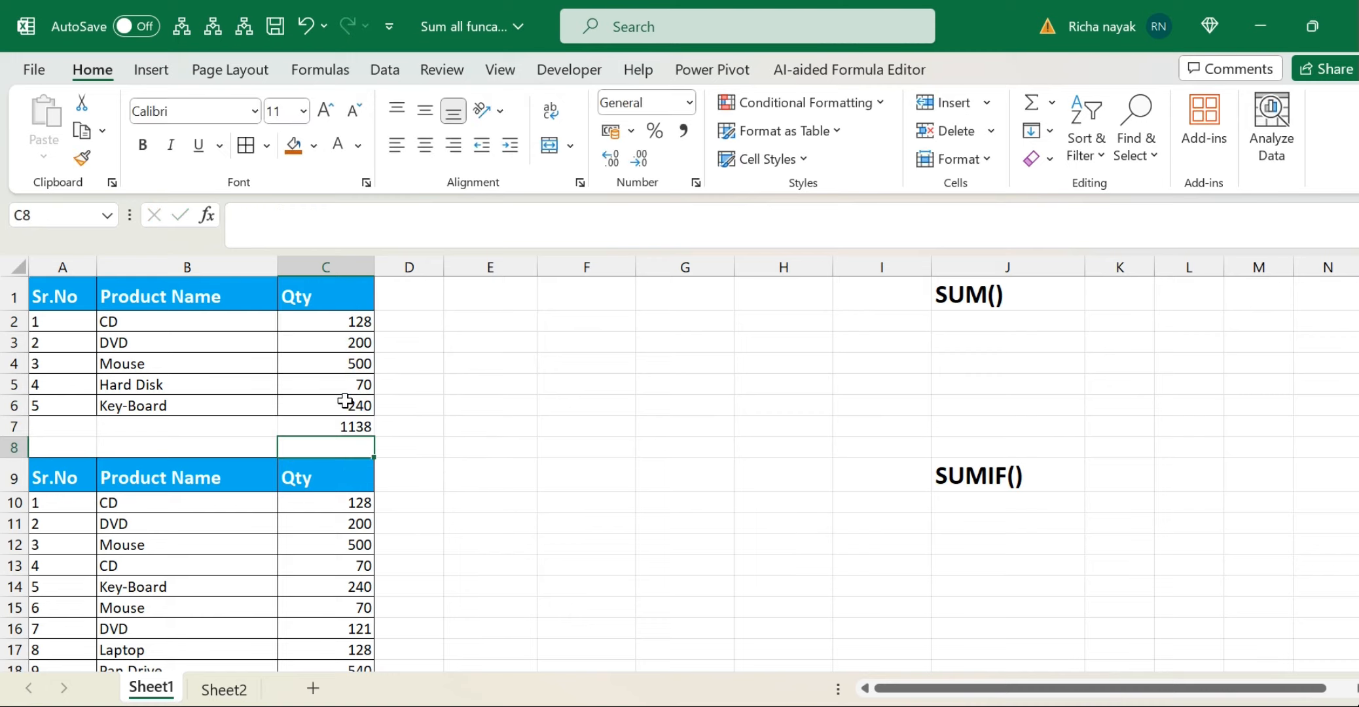
Step: Enter the trial value 12 in cell D2, beside the first table's CD quantity
click(403, 410)
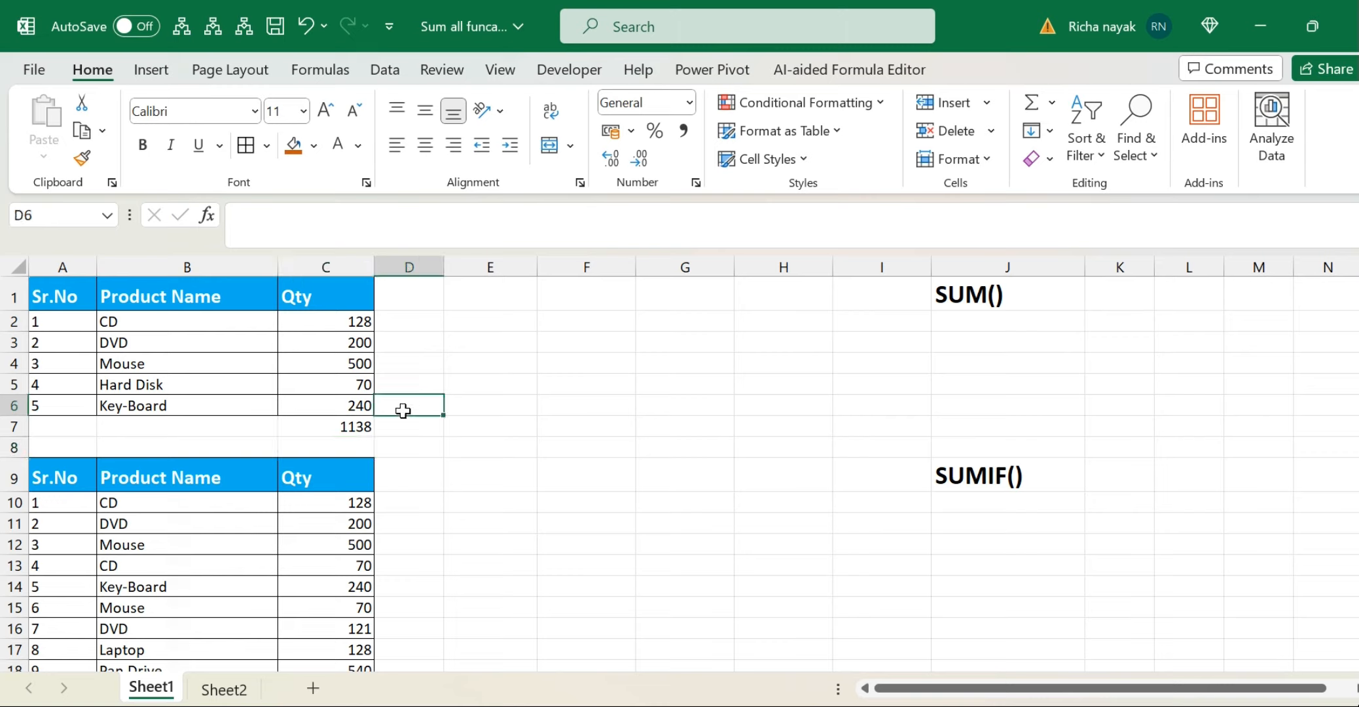
click(393, 322)
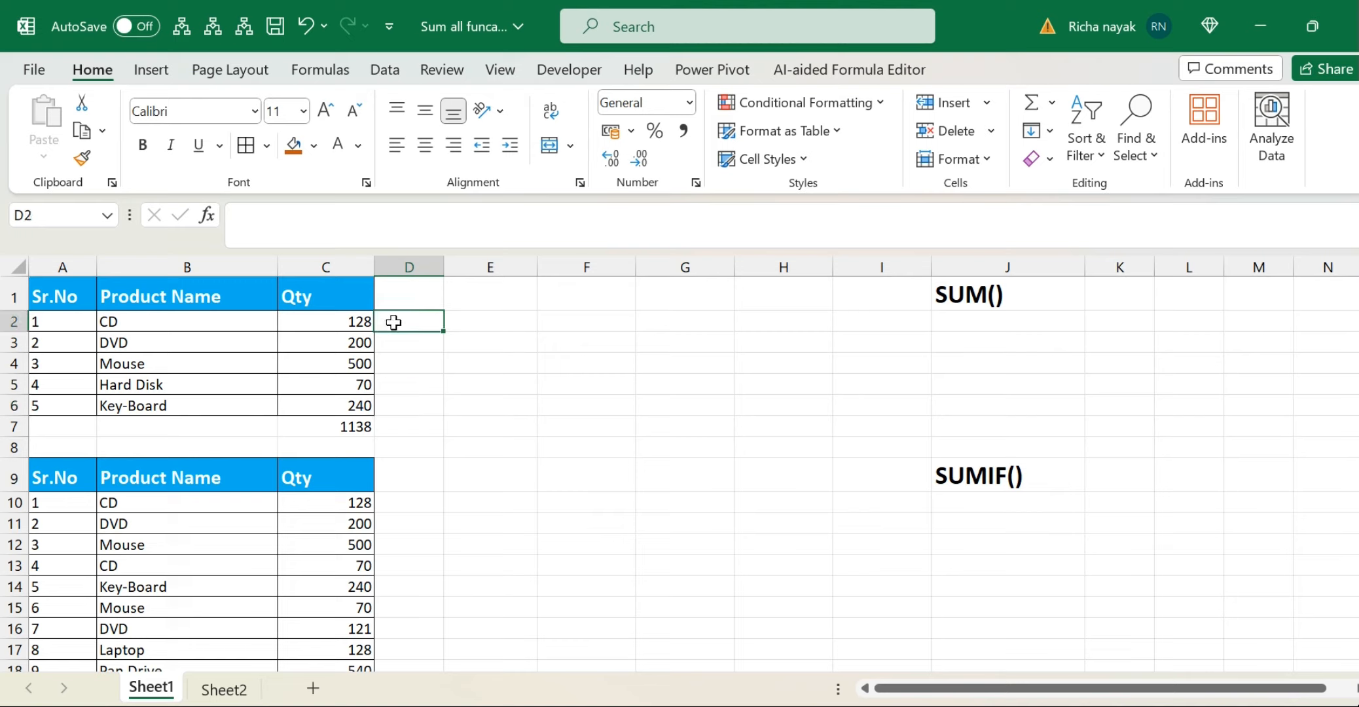
text(12)
key(Return)
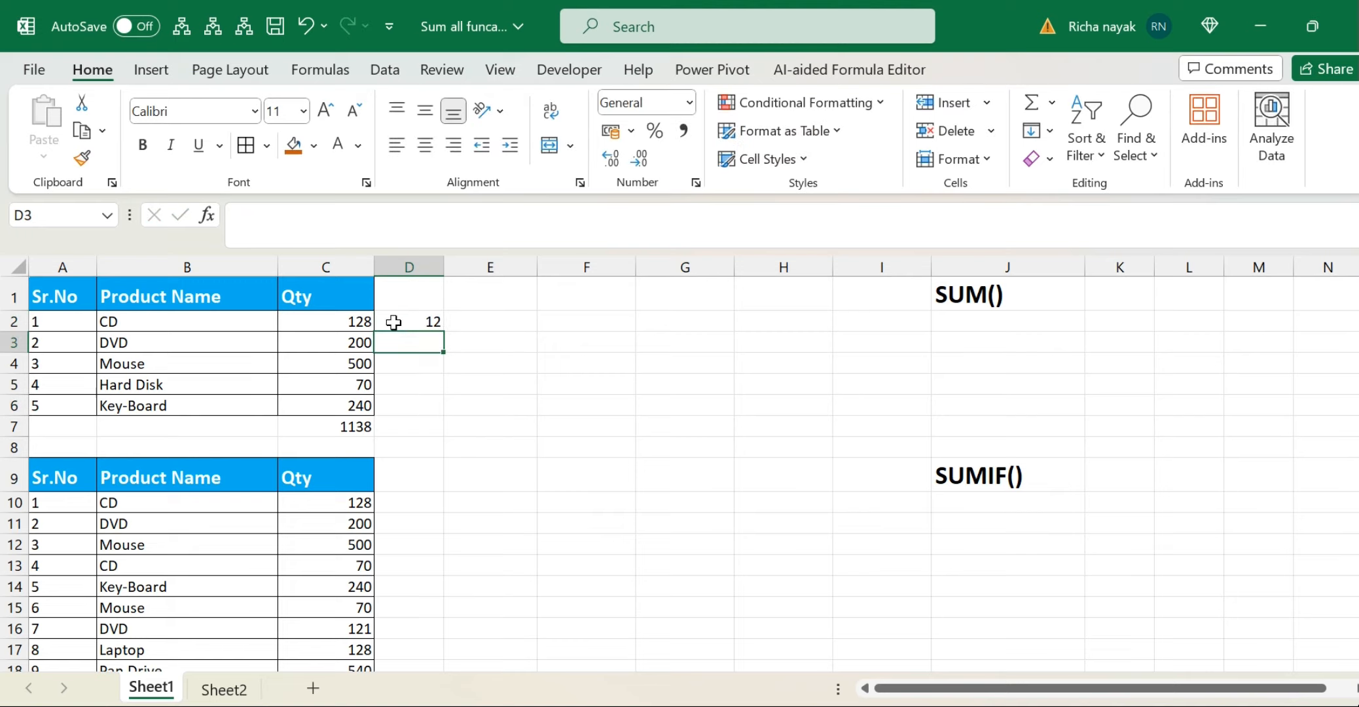
Step: Enter the trial value 13 in cell E2 and clear the misplaced 13 from E3
key(Right)
text(13)
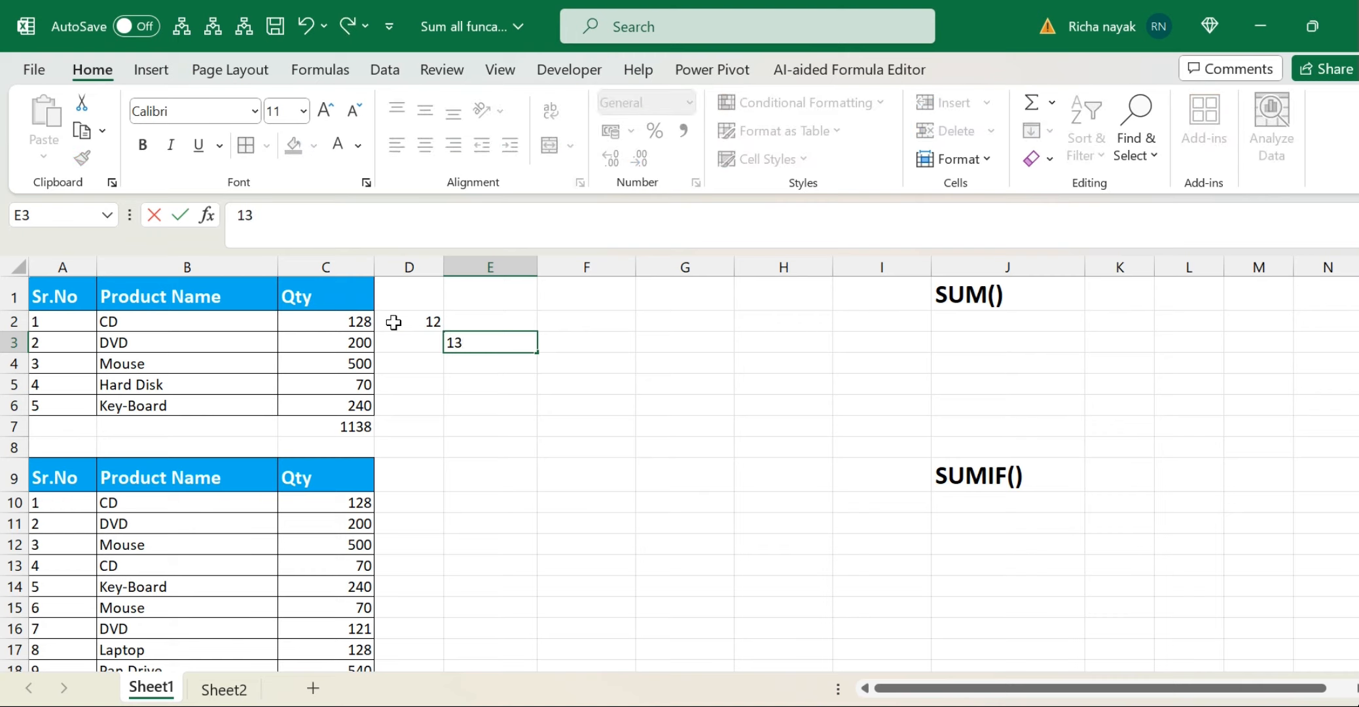
key(Up)
key(Right)
key(Down)
key(Left)
key(Up)
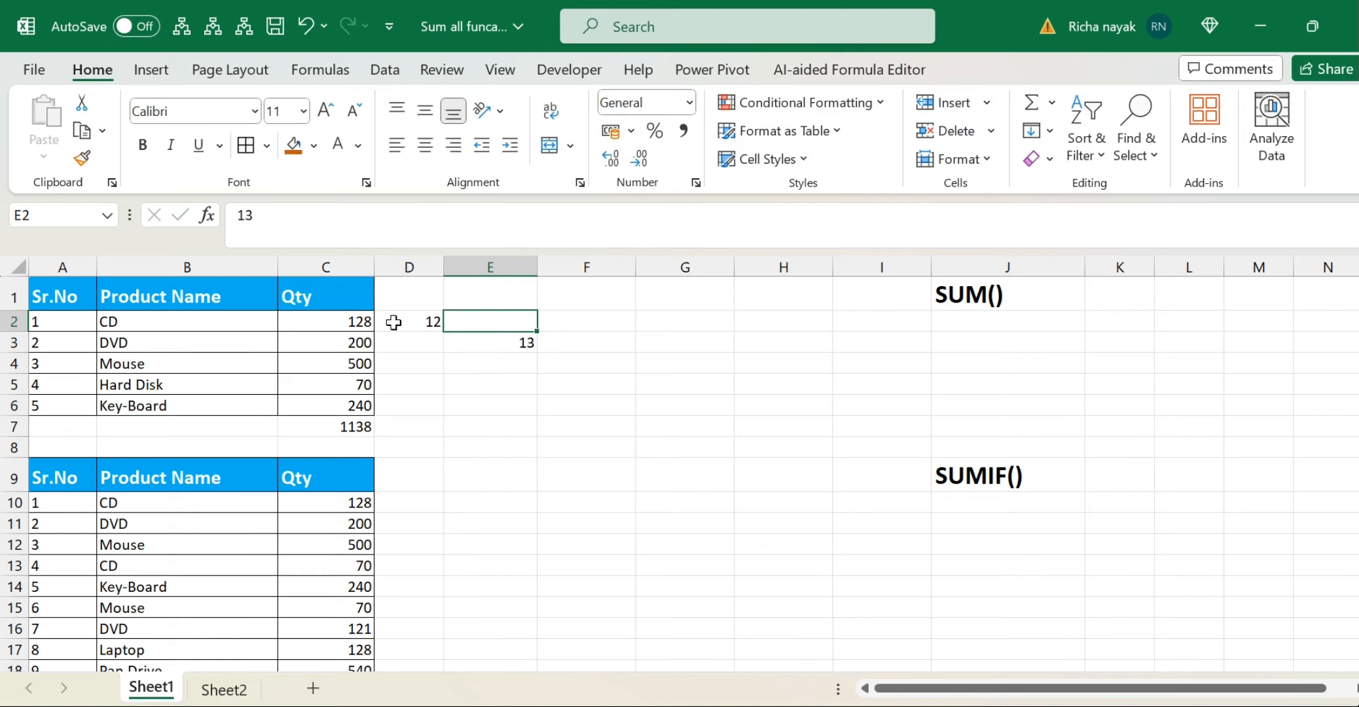
text(13)
key(Return)
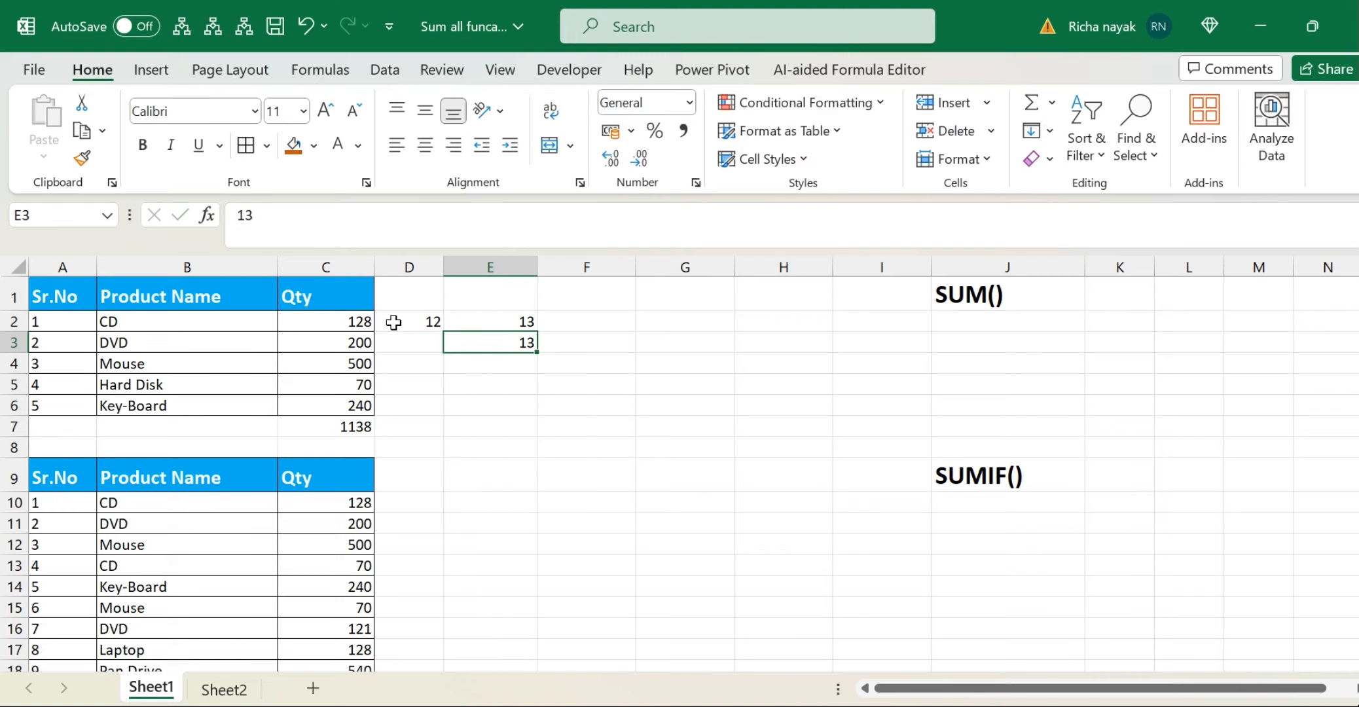
key(Delete)
key(Up)
Step: Total the CD row's values across columns in cell F2 with the formula =SUM(C2:E2)
key(Right)
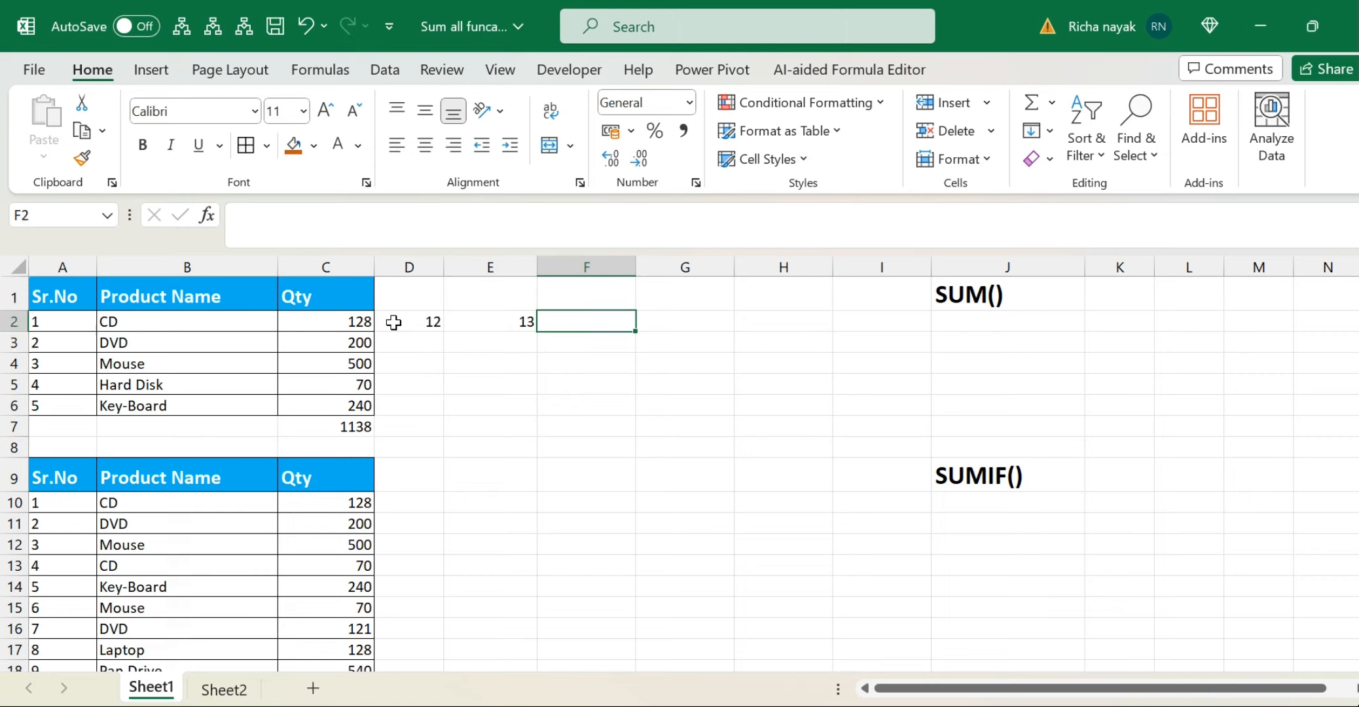
key(Left)
key(shift+Left)
key(shift+Left)
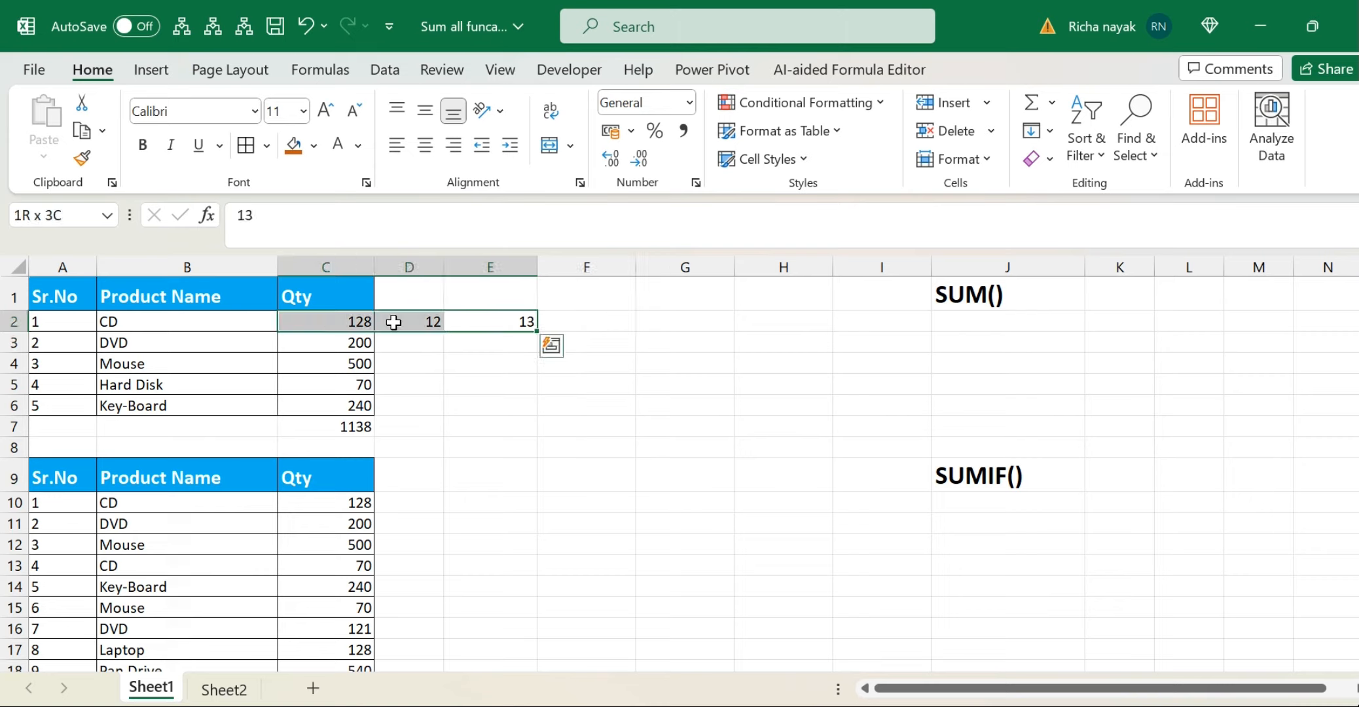
key(Right)
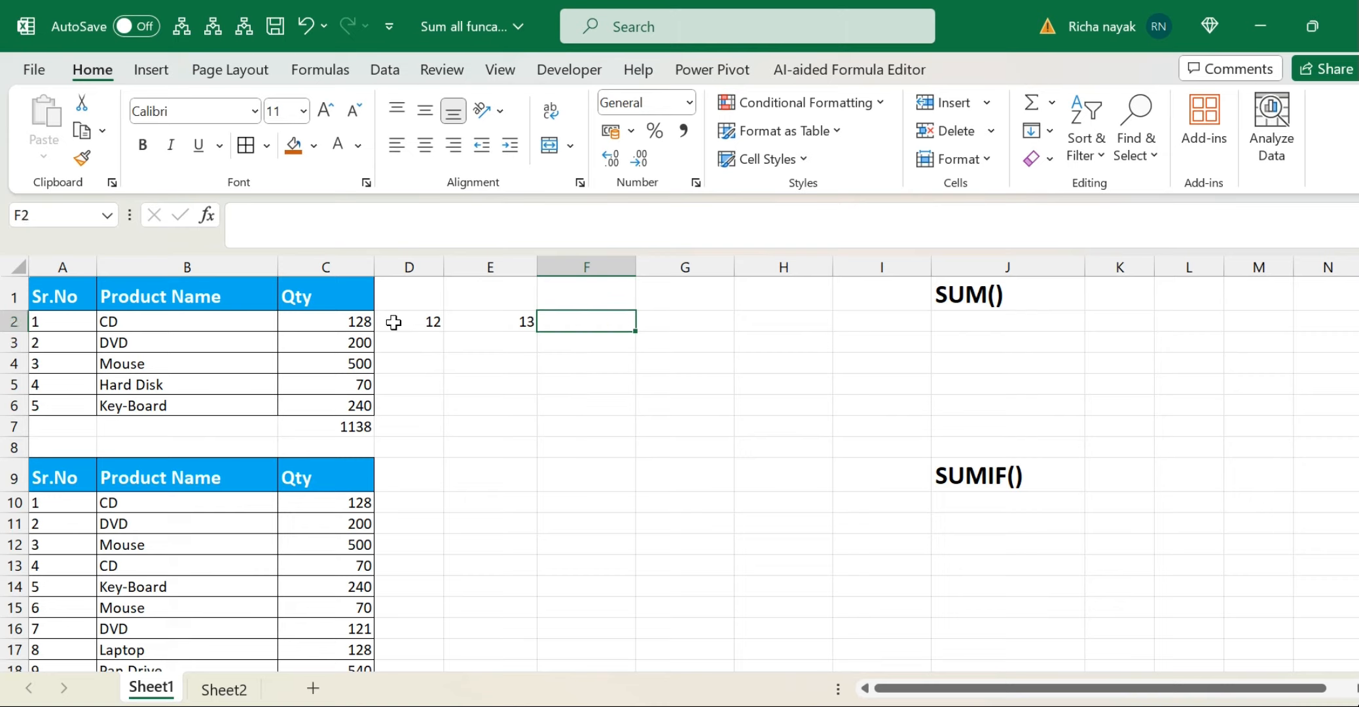
text(=sum)
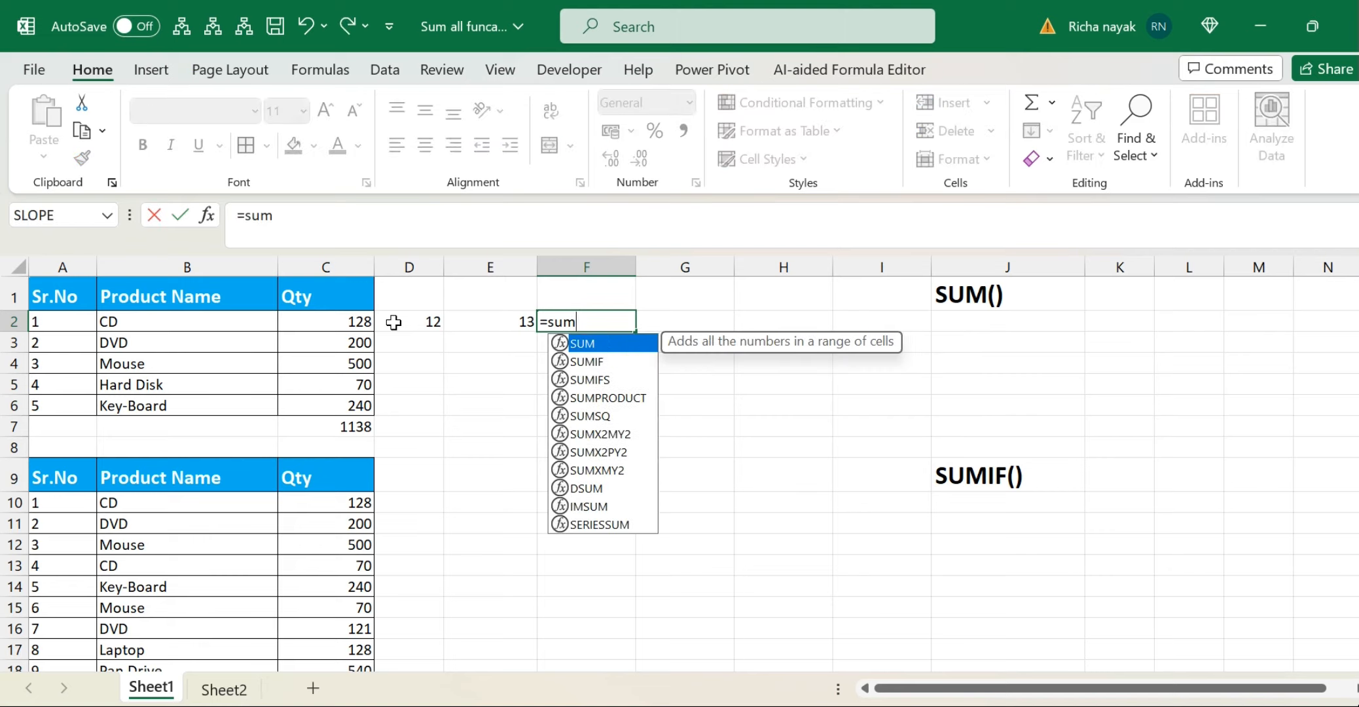
key(Tab)
key(Left)
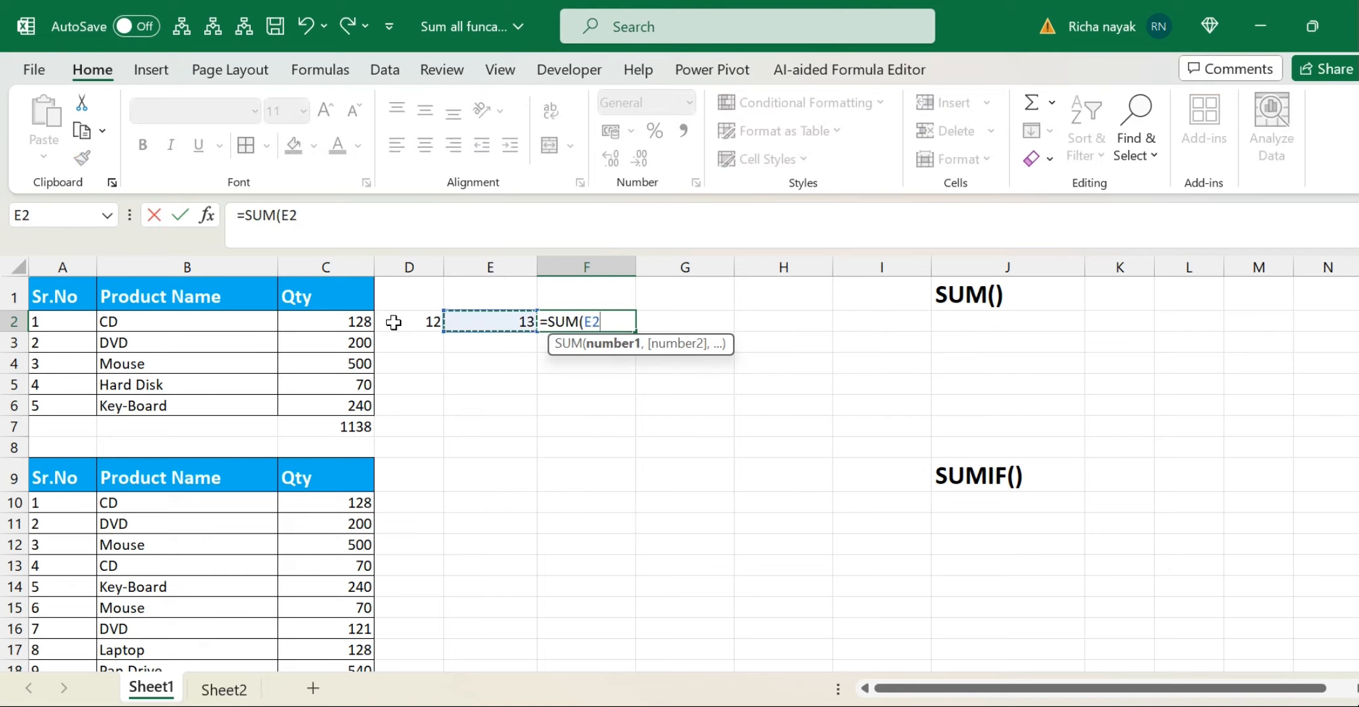
key(shift+Left)
key(shift+Left)
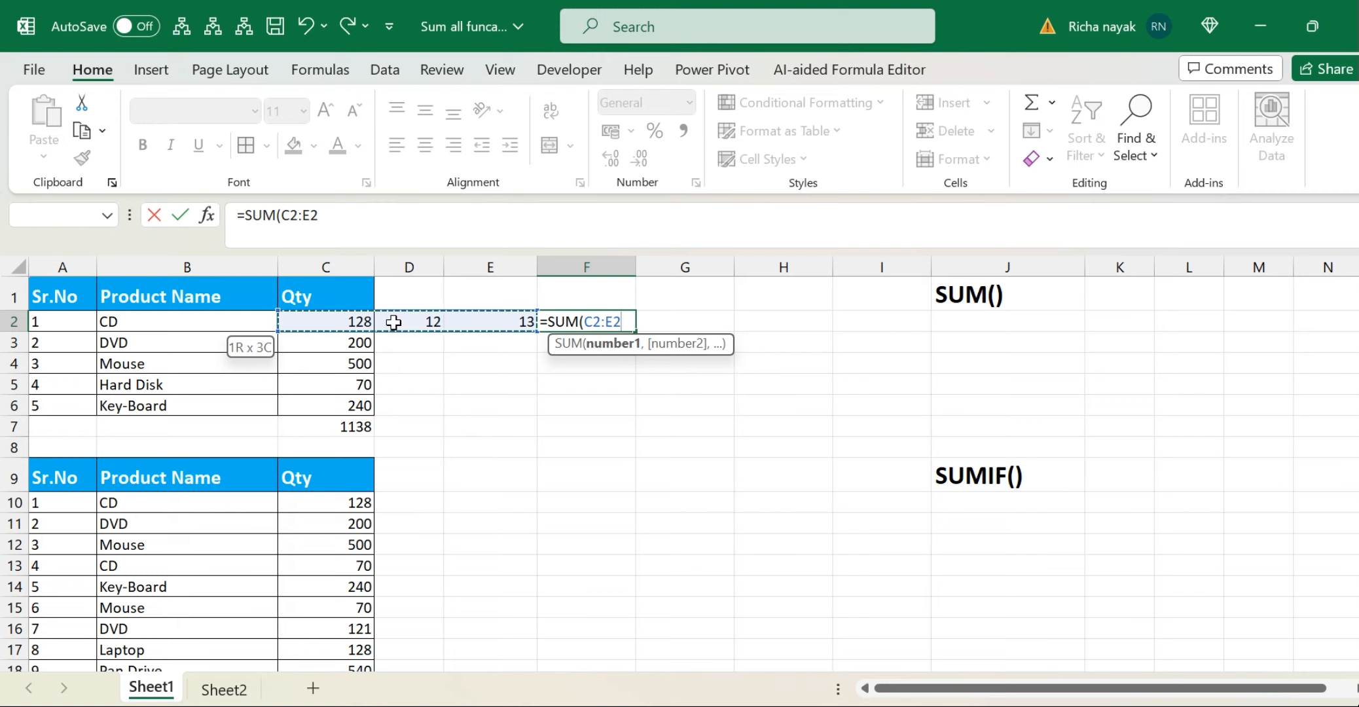
key(Return)
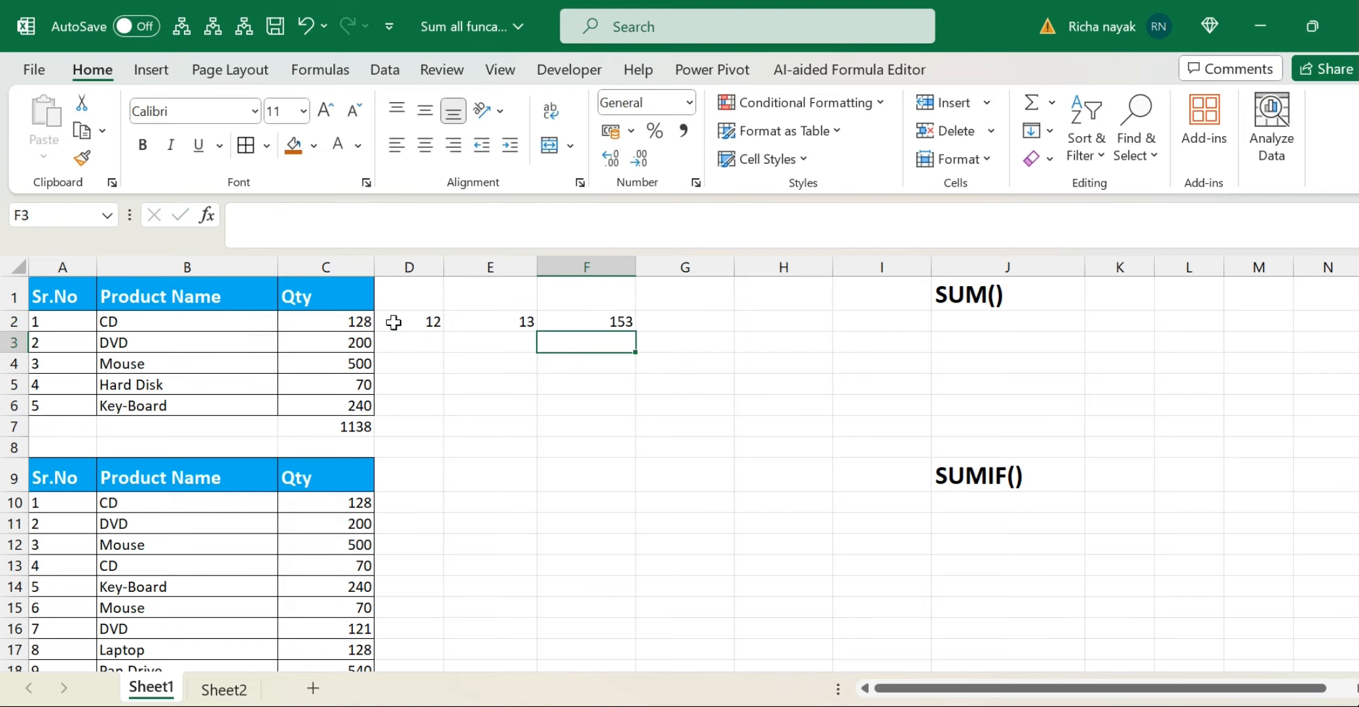
Step: Clear the trial values and the row total from D2:F2
key(Up)
key(shift+Left)
key(shift+Left)
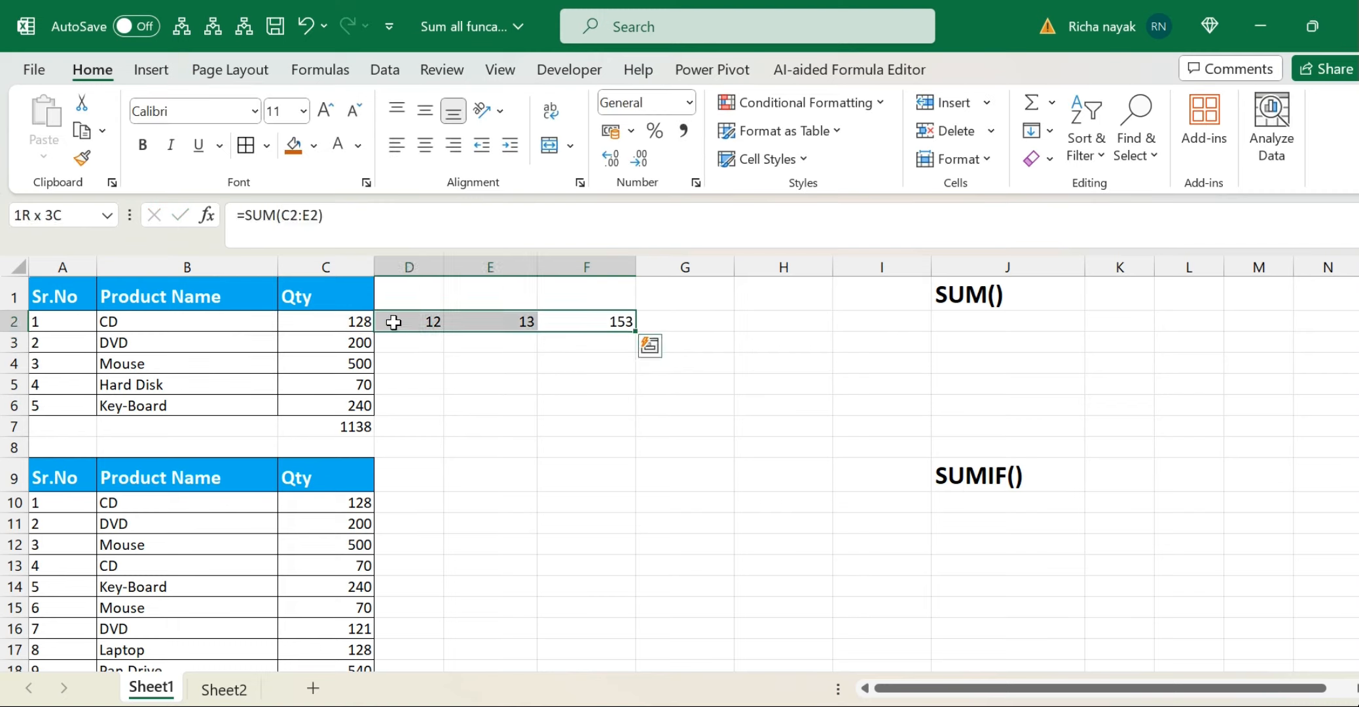
key(Delete)
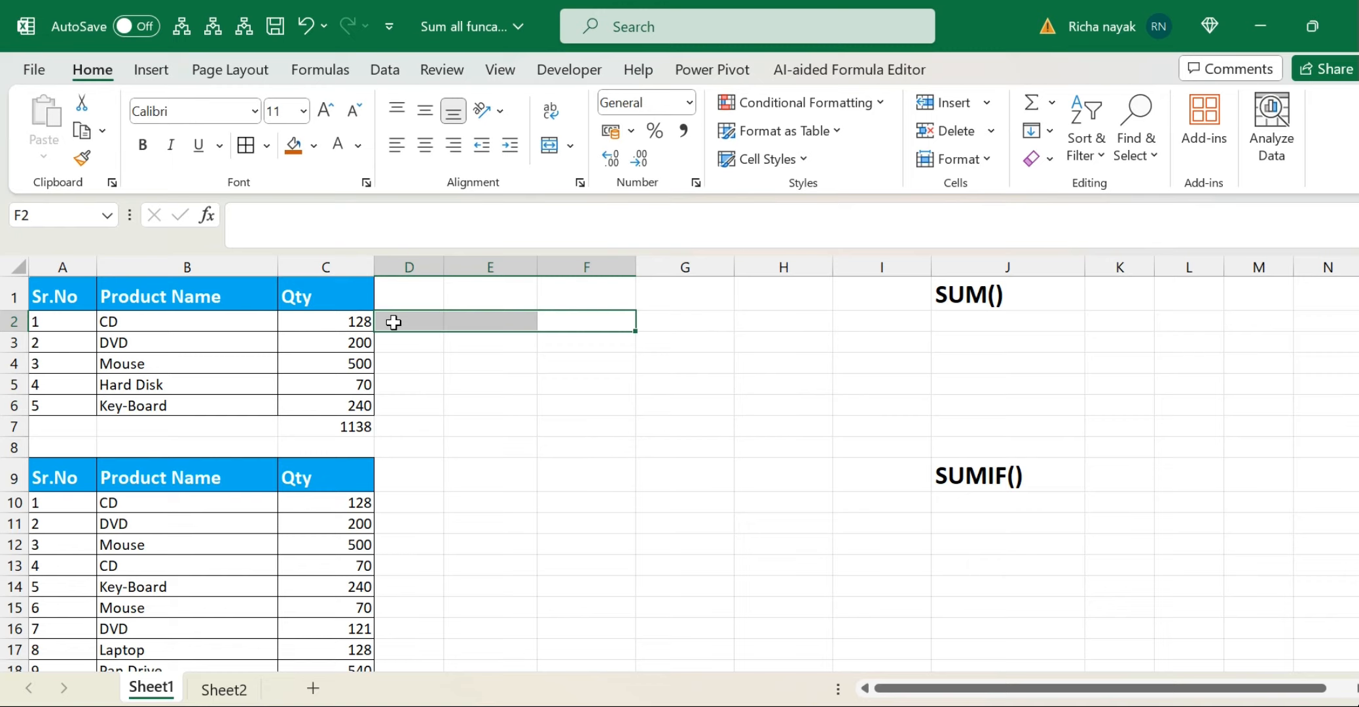
Step: Go to the SUMIF() heading in cell J9 to introduce the second example
key(Right)
key(Right)
key(Right)
key(Right)
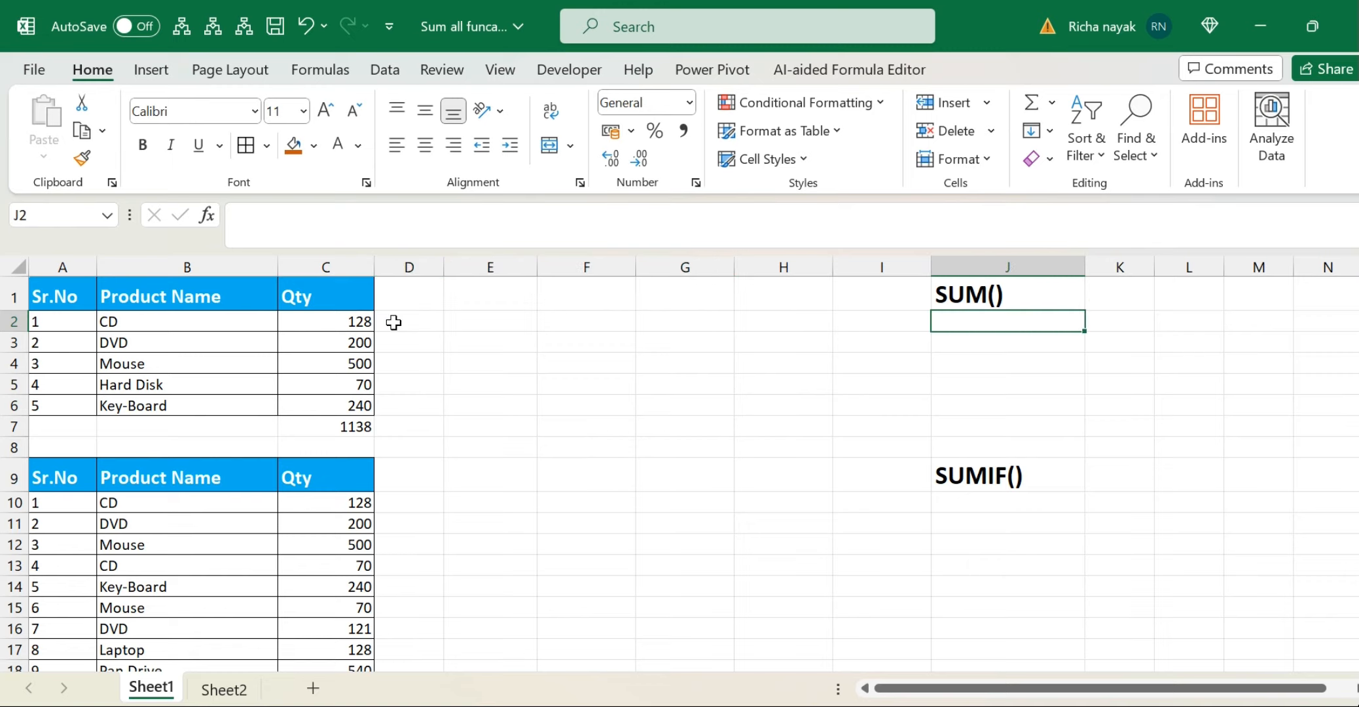
key(Down)
key(Down)
key(Down)
key(Down)
key(Down)
key(Down)
key(Down)
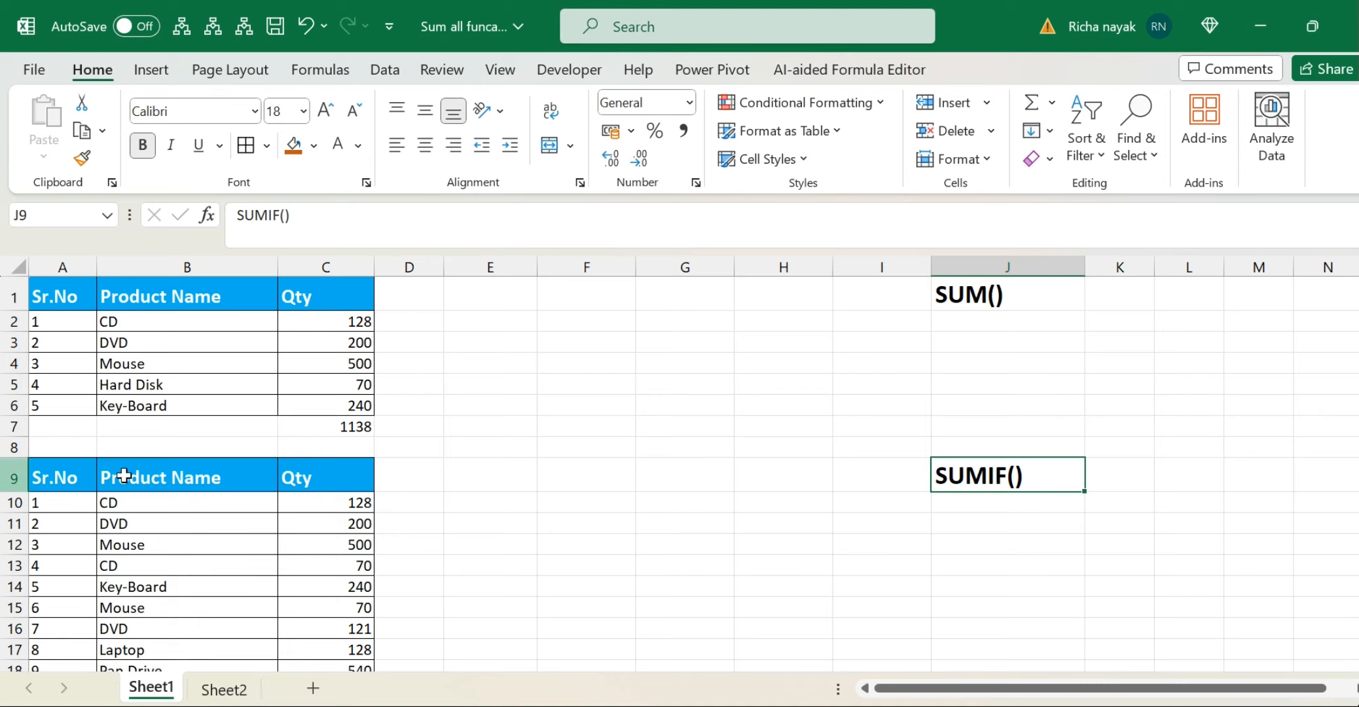
Step: Fill the SUM entry in Sheet2's formula list with the standard dark red and move to the SUMIF entry
click(216, 689)
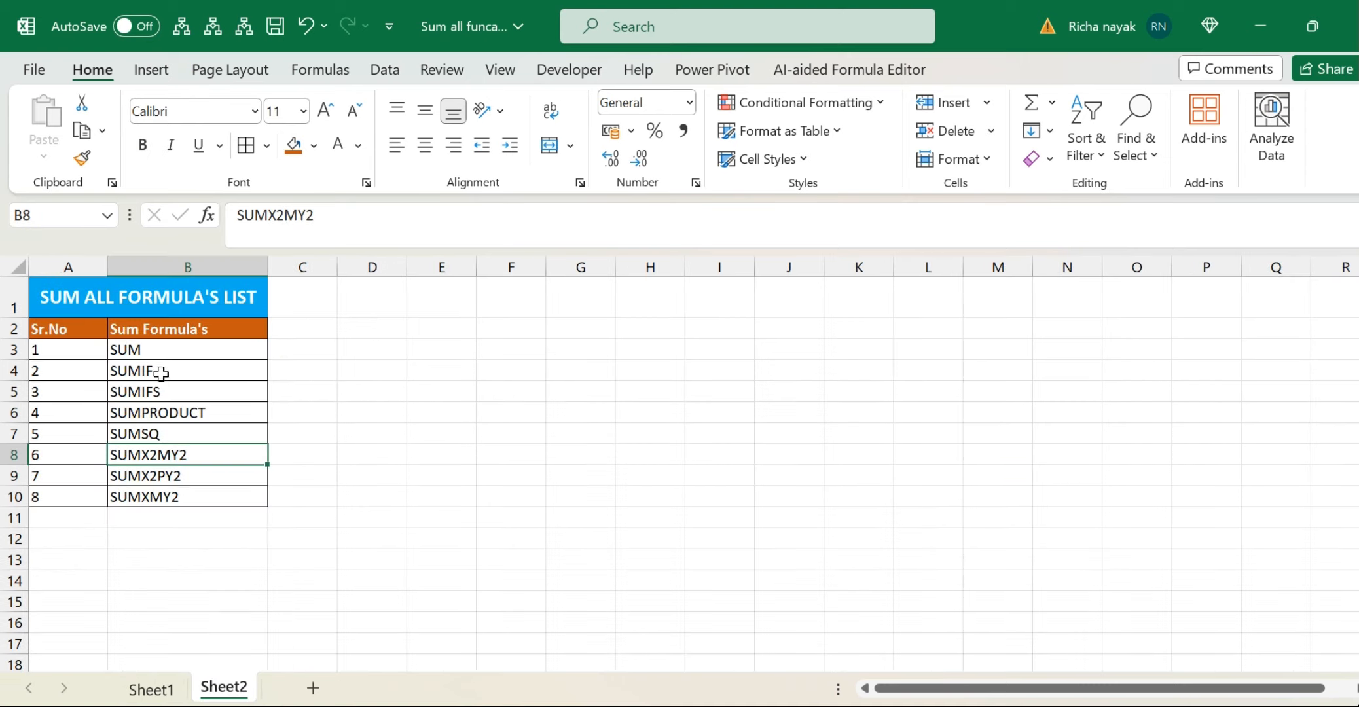
click(158, 353)
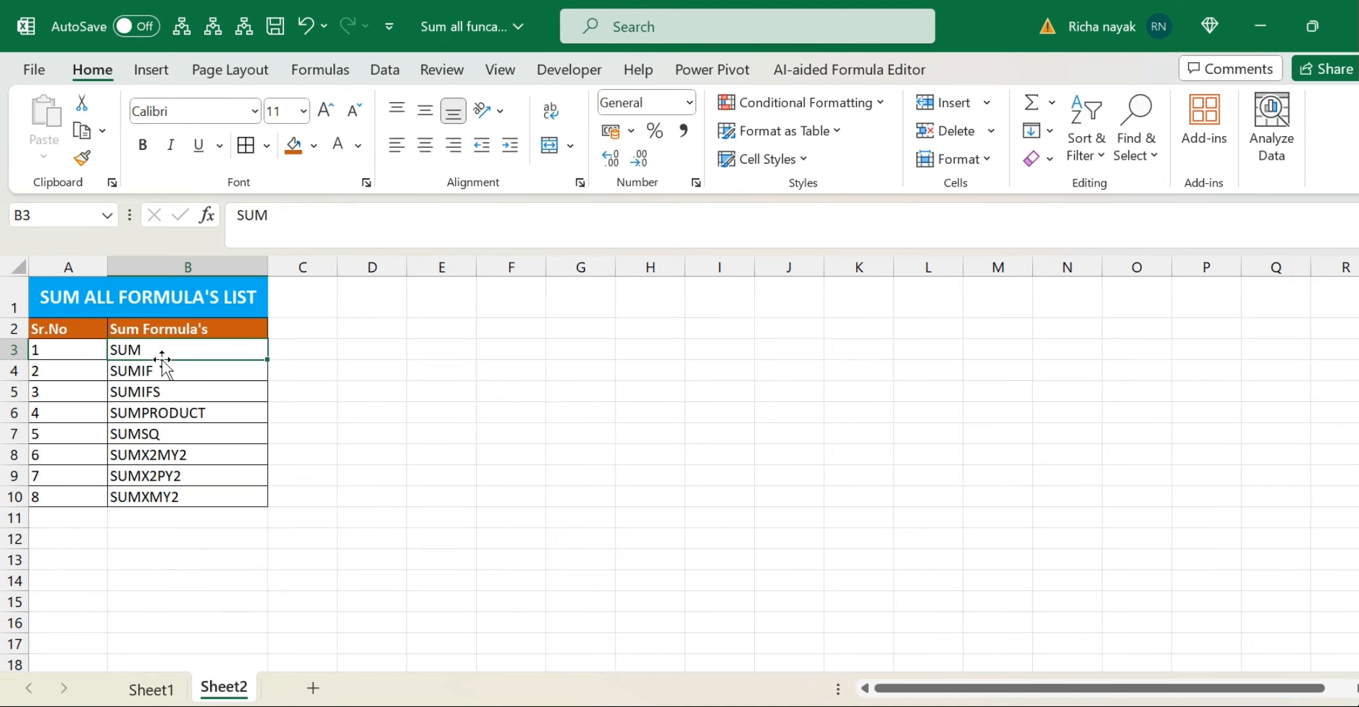
click(312, 146)
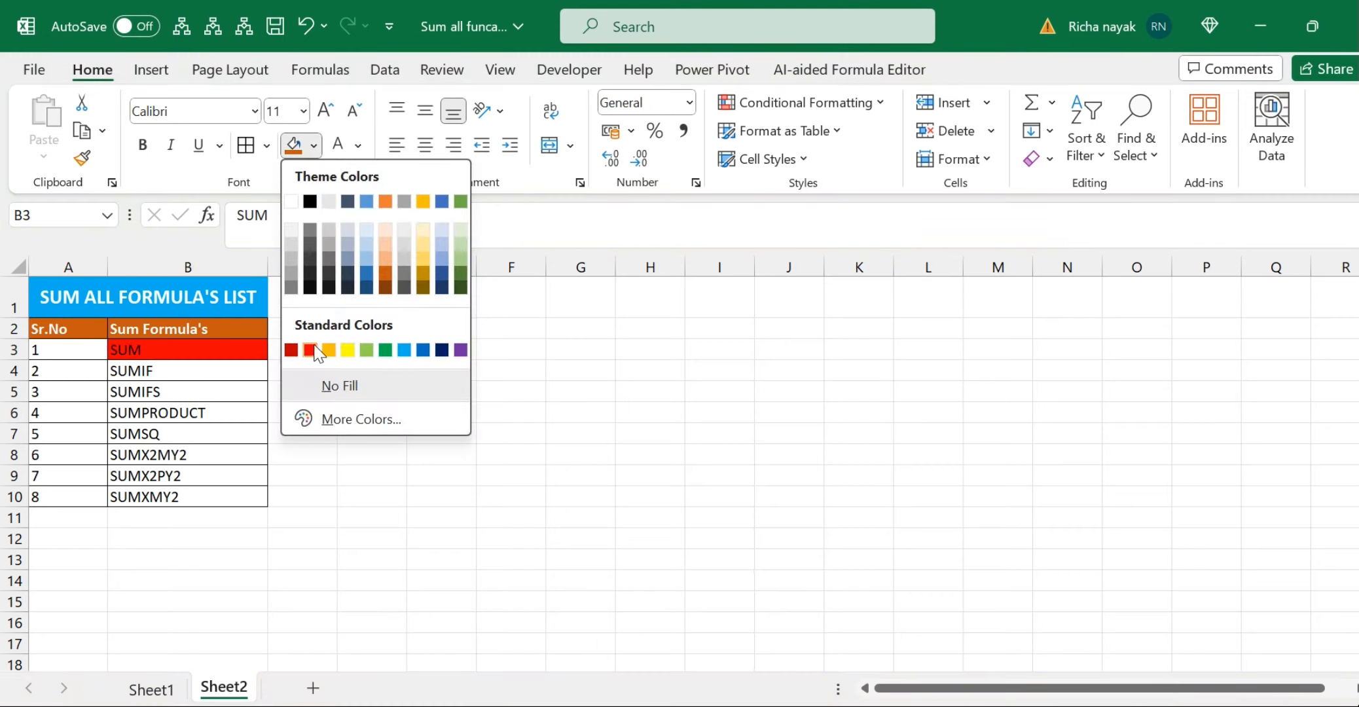
click(290, 350)
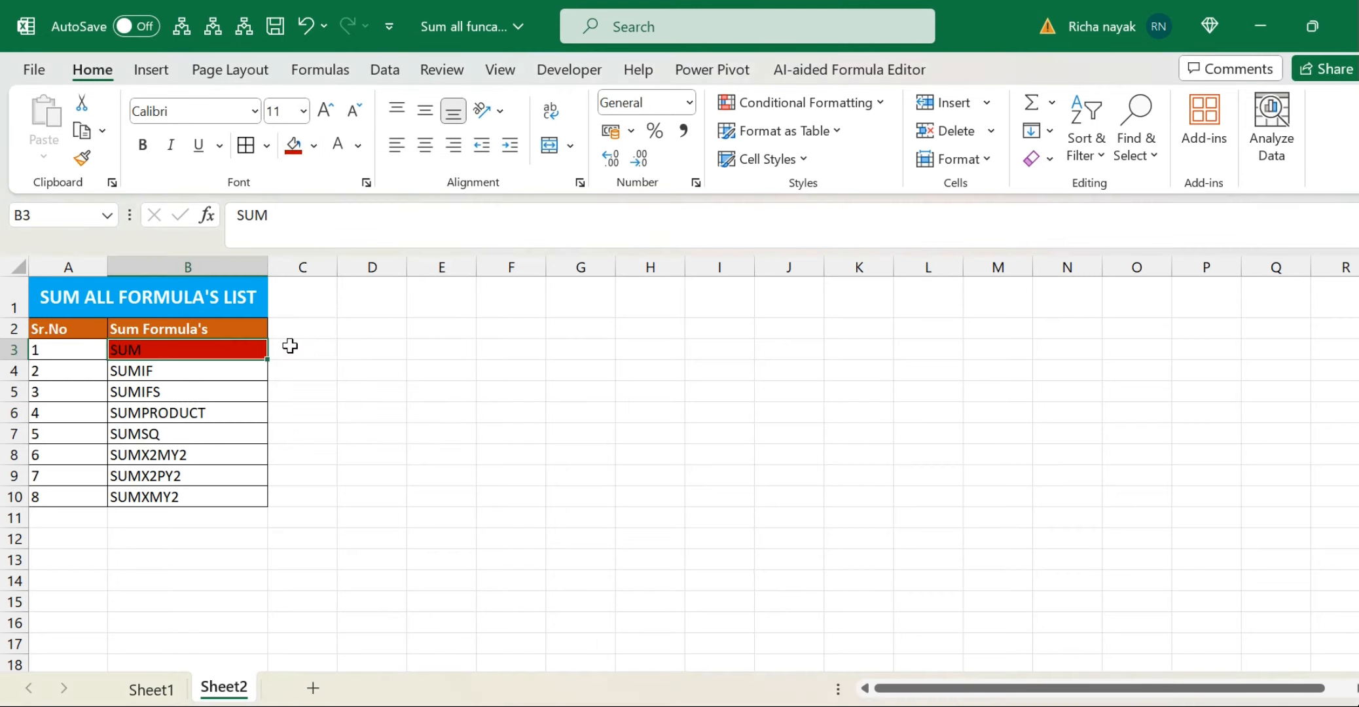
click(216, 370)
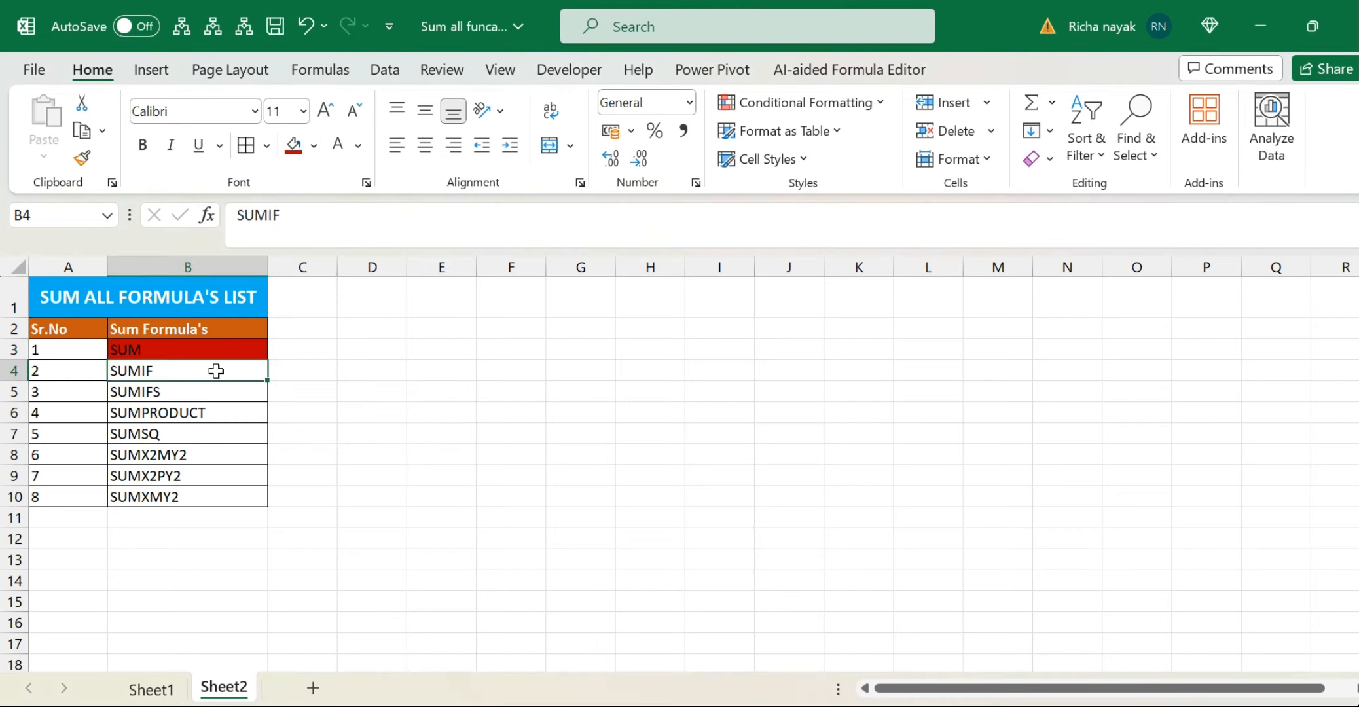
Step: Examine the second product table on Sheet1 from its first CD row down to the last row
click(163, 690)
click(172, 569)
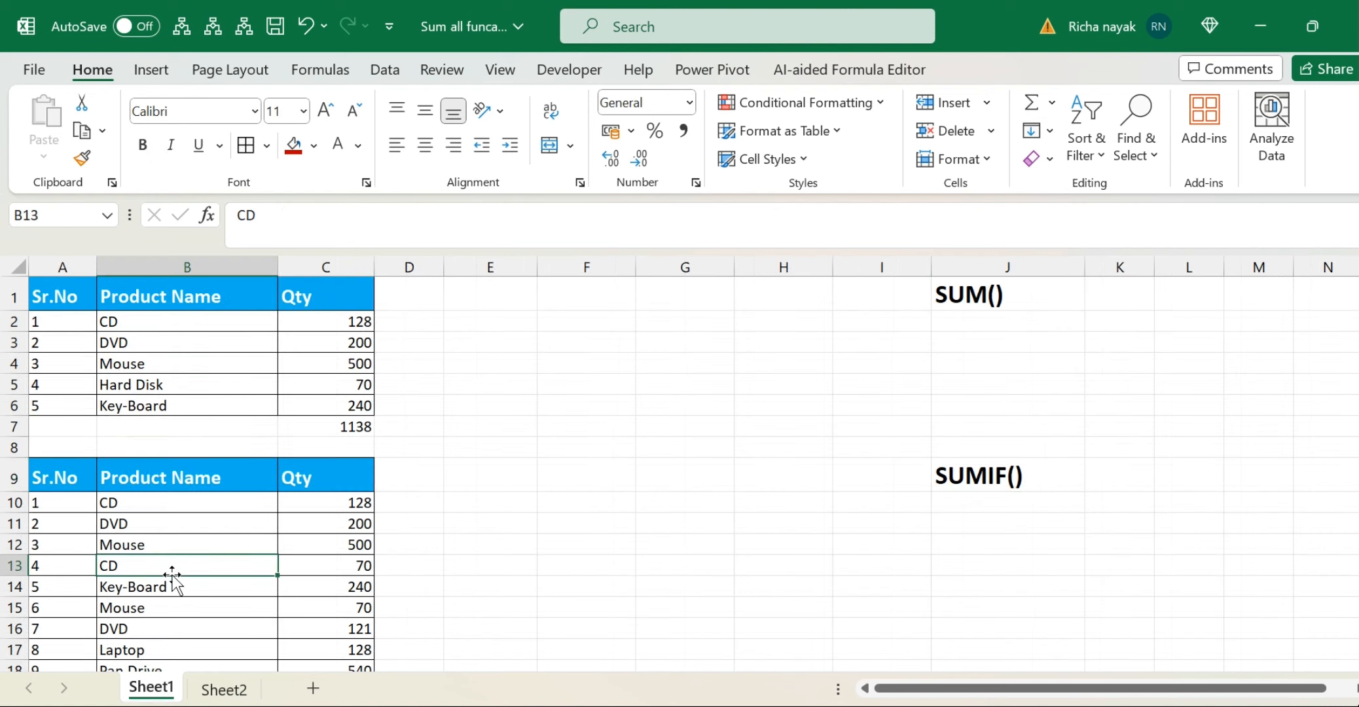
key(Up)
key(Up)
key(Up)
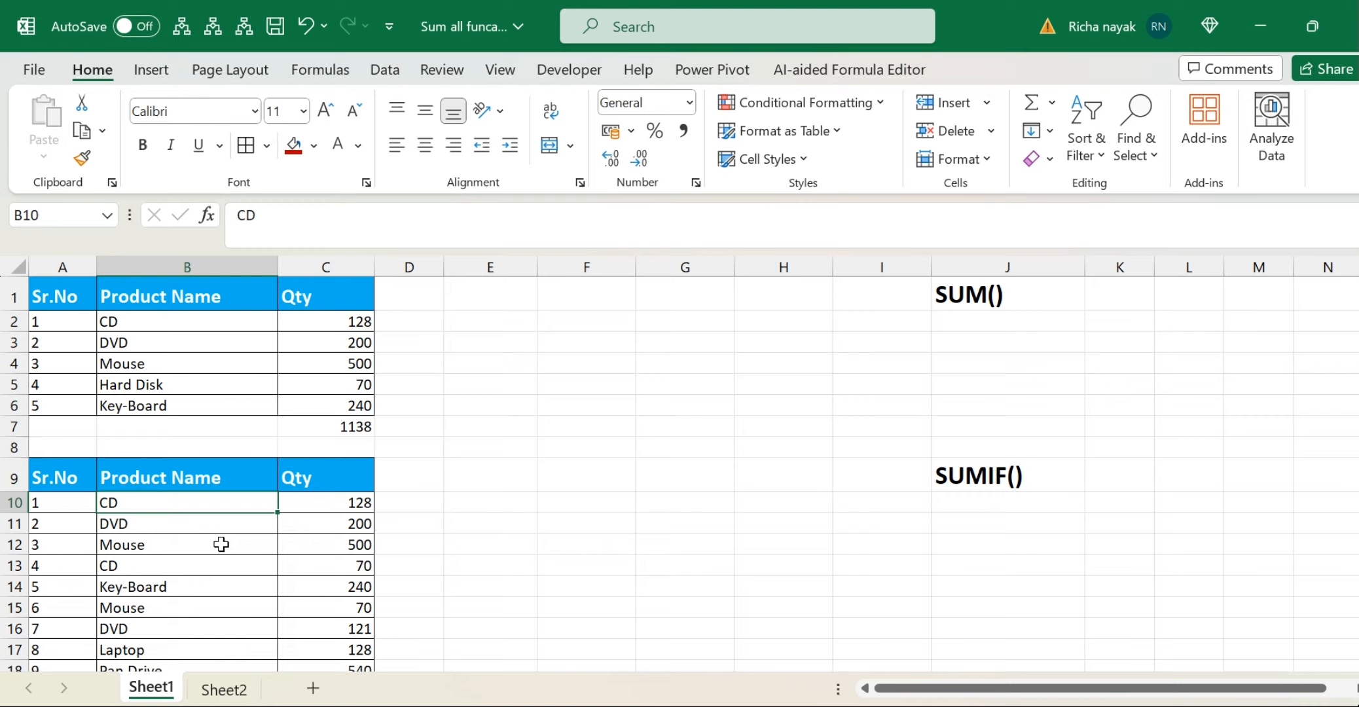
scroll(327, 502, down, 1)
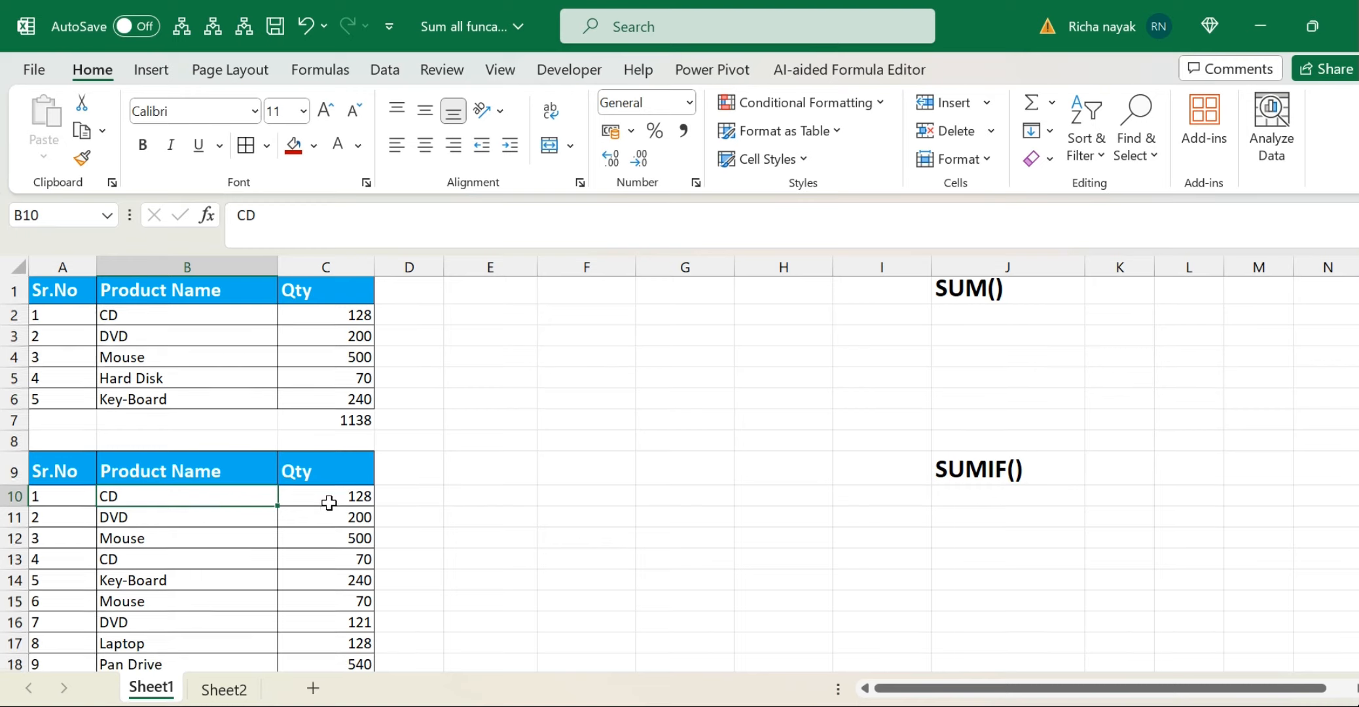
scroll(329, 590, down, 1)
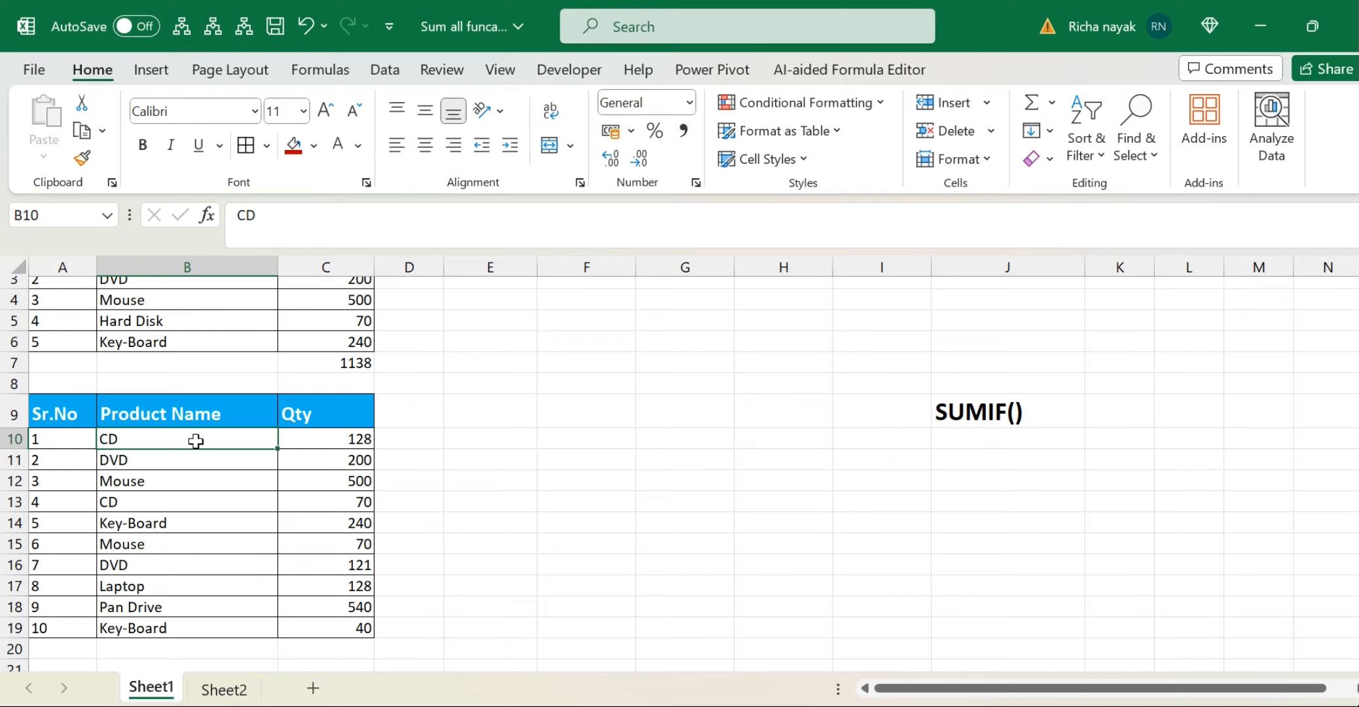
key(Right)
key(Right)
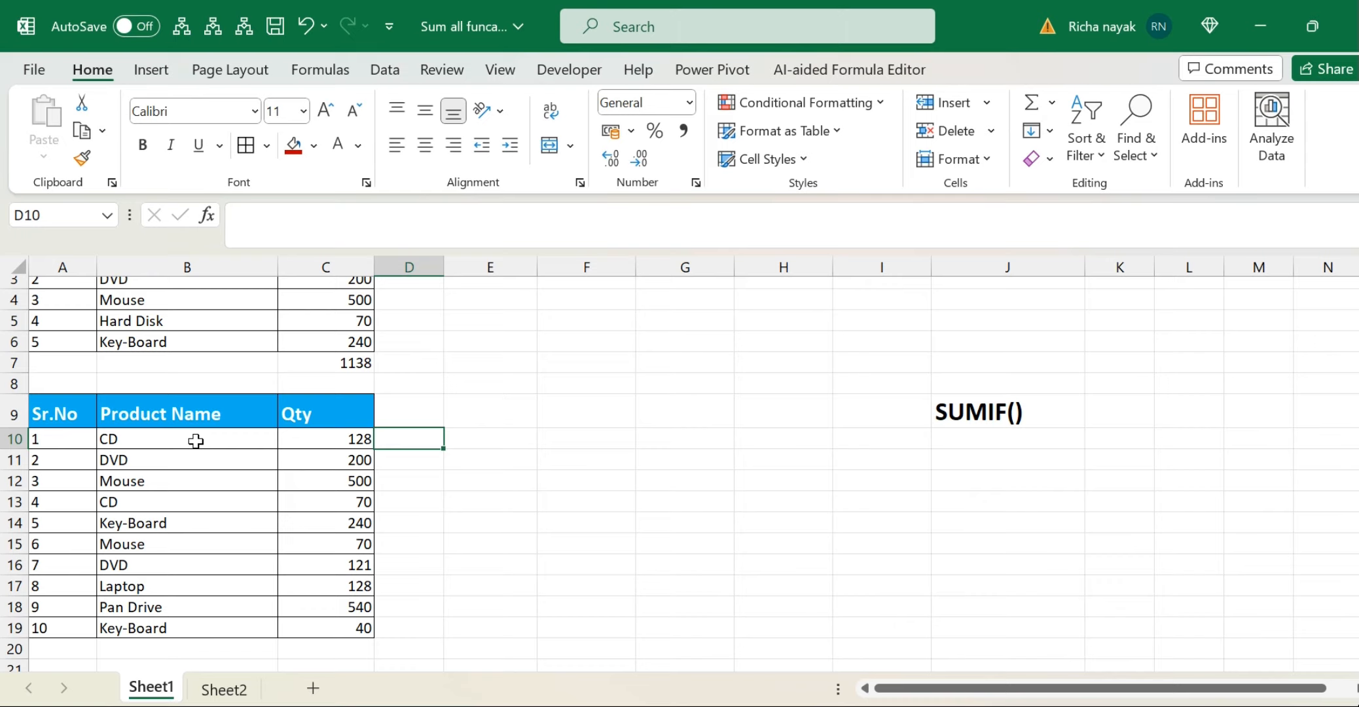
key(Down)
key(Down)
key(Down)
key(Down)
key(Down)
key(Down)
Step: Copy the second table's Product Name and Qty headings to E9:F9 and fit column E's width to its contents
key(Up)
key(Up)
key(Up)
key(Up)
key(Left)
key(Left)
key(Up)
key(Up)
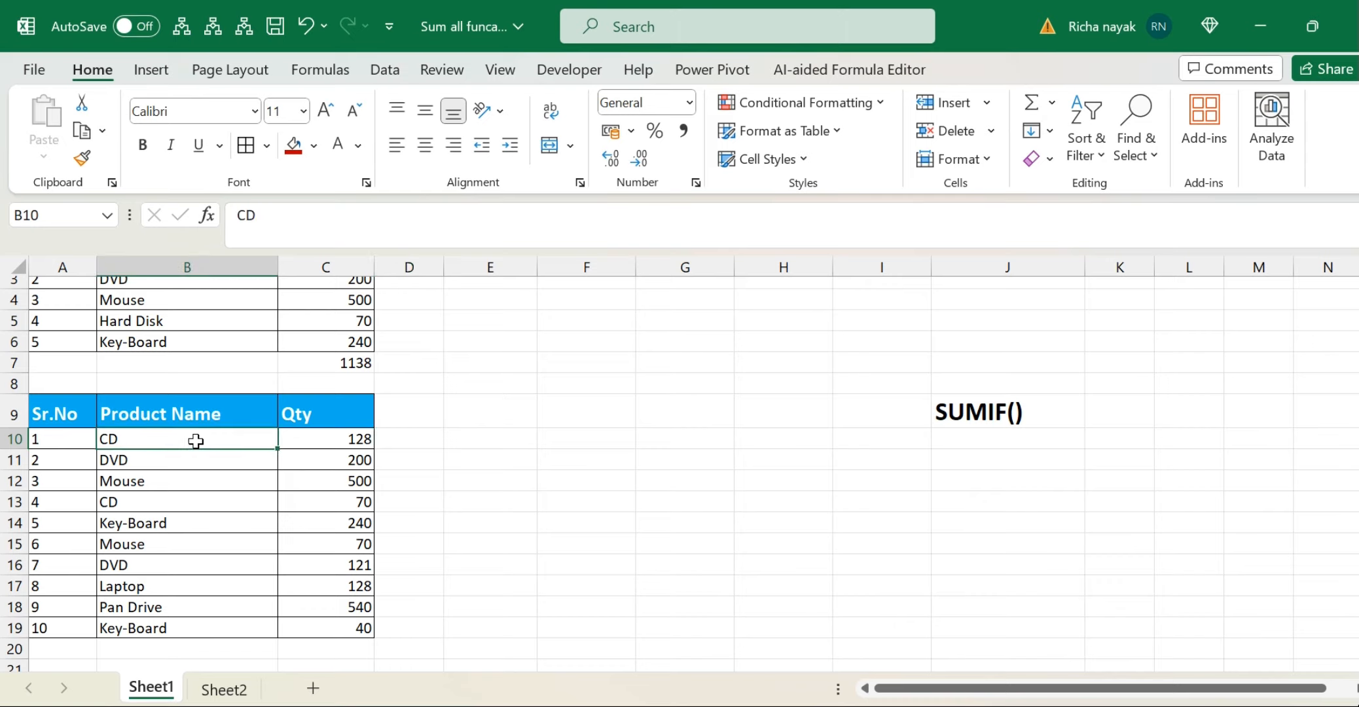
key(Up)
key(shift+Right)
key(ctrl+c)
key(Right)
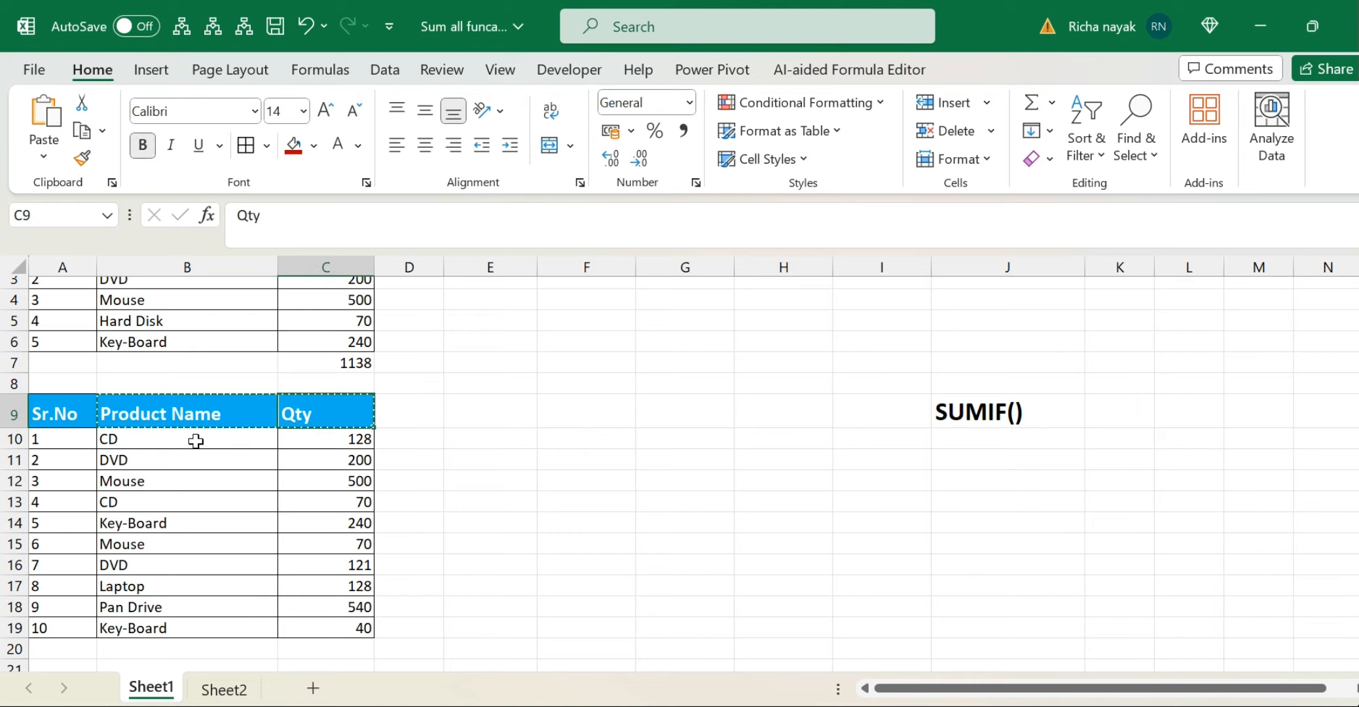
key(Right)
key(Right)
key(ctrl+v)
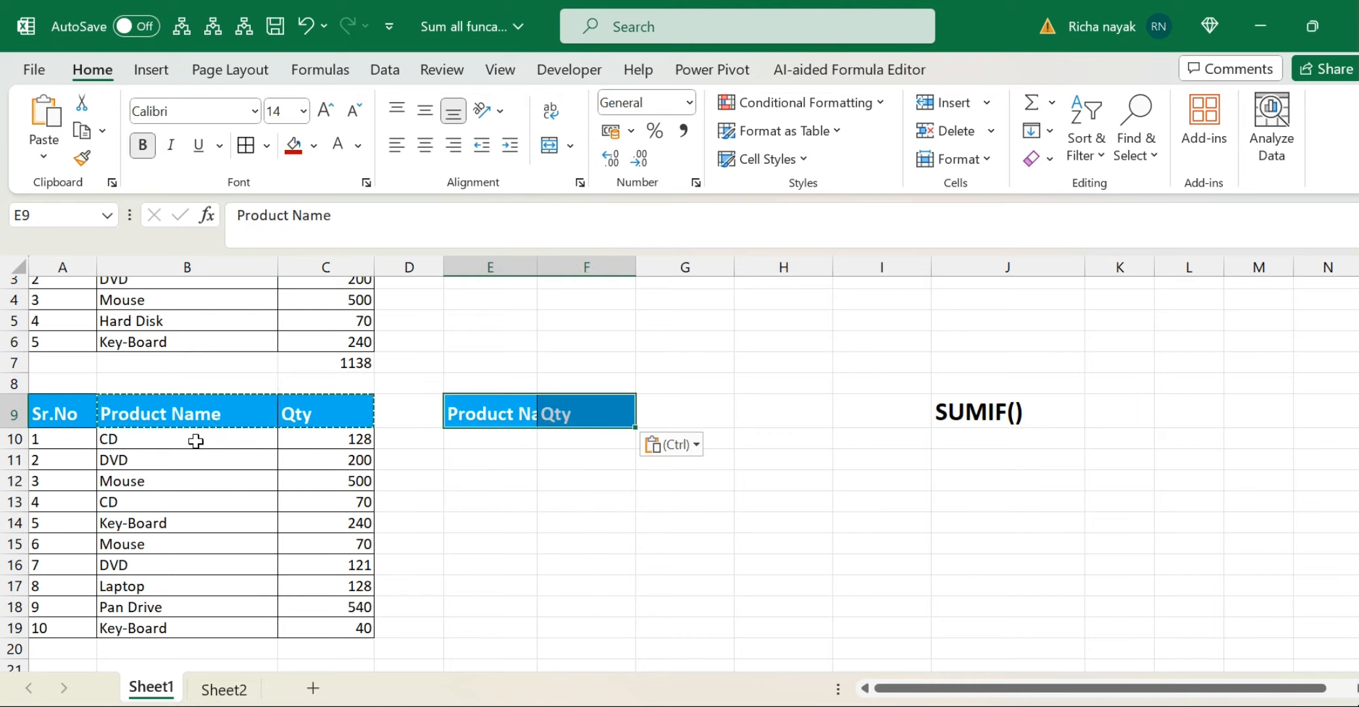
double_click(538, 265)
click(543, 447)
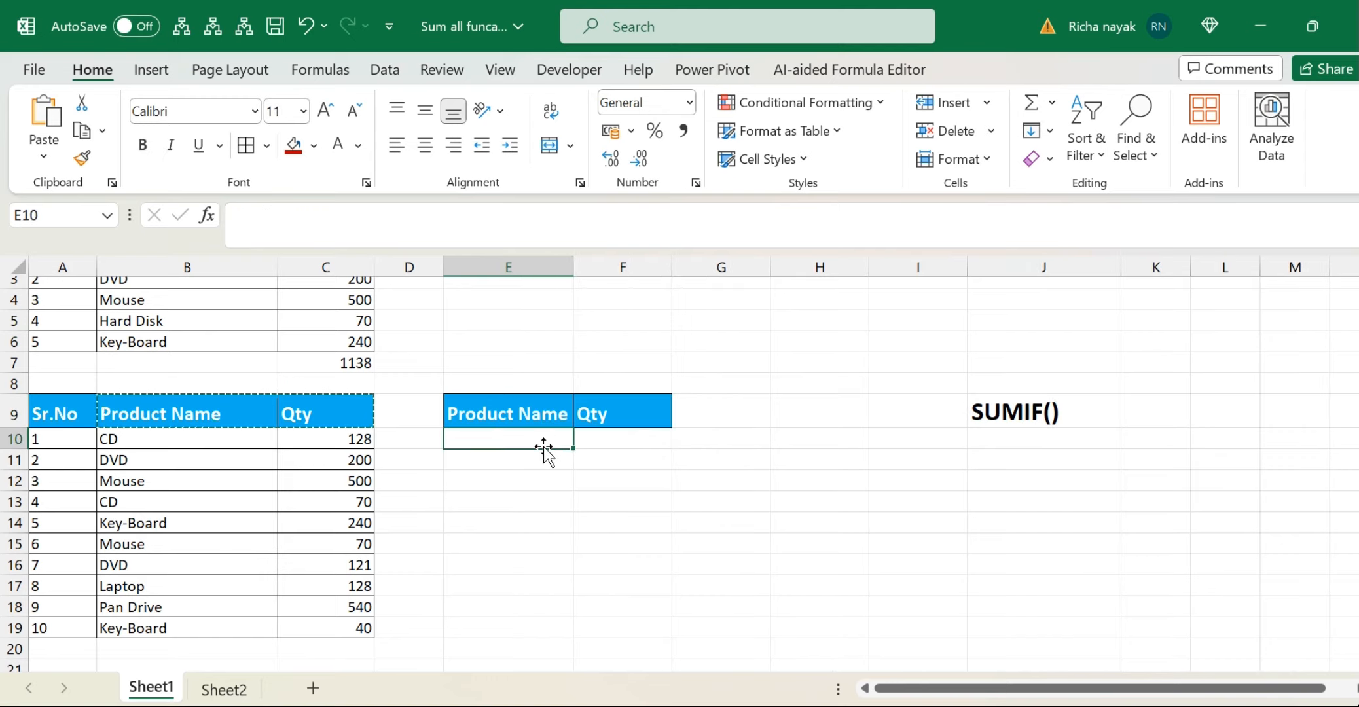
Step: Copy the product name CD from B10 into E10 under the new Product Name heading
click(195, 444)
key(ctrl+c)
key(Right)
key(Right)
key(Right)
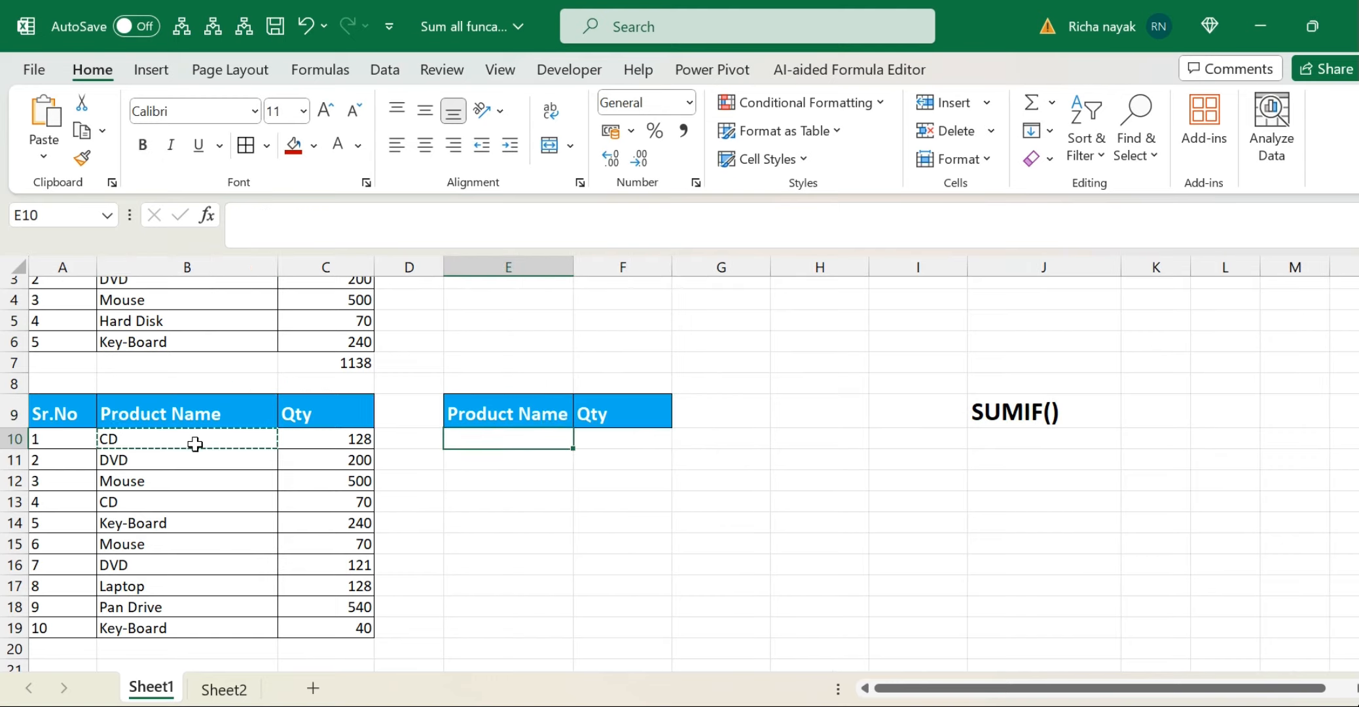
key(ctrl+v)
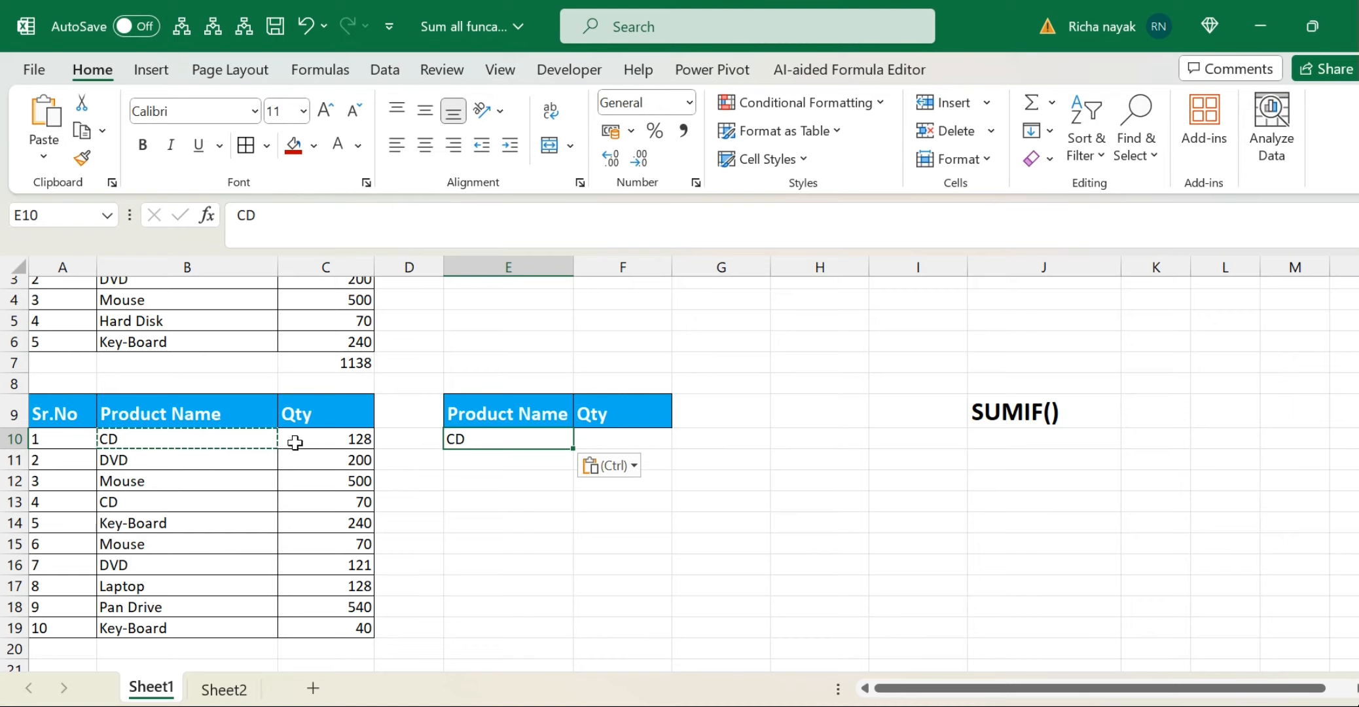
click(626, 438)
key(Escape)
Step: Change the Qty heading in F9 of the small summary table to Total Qty
key(Right)
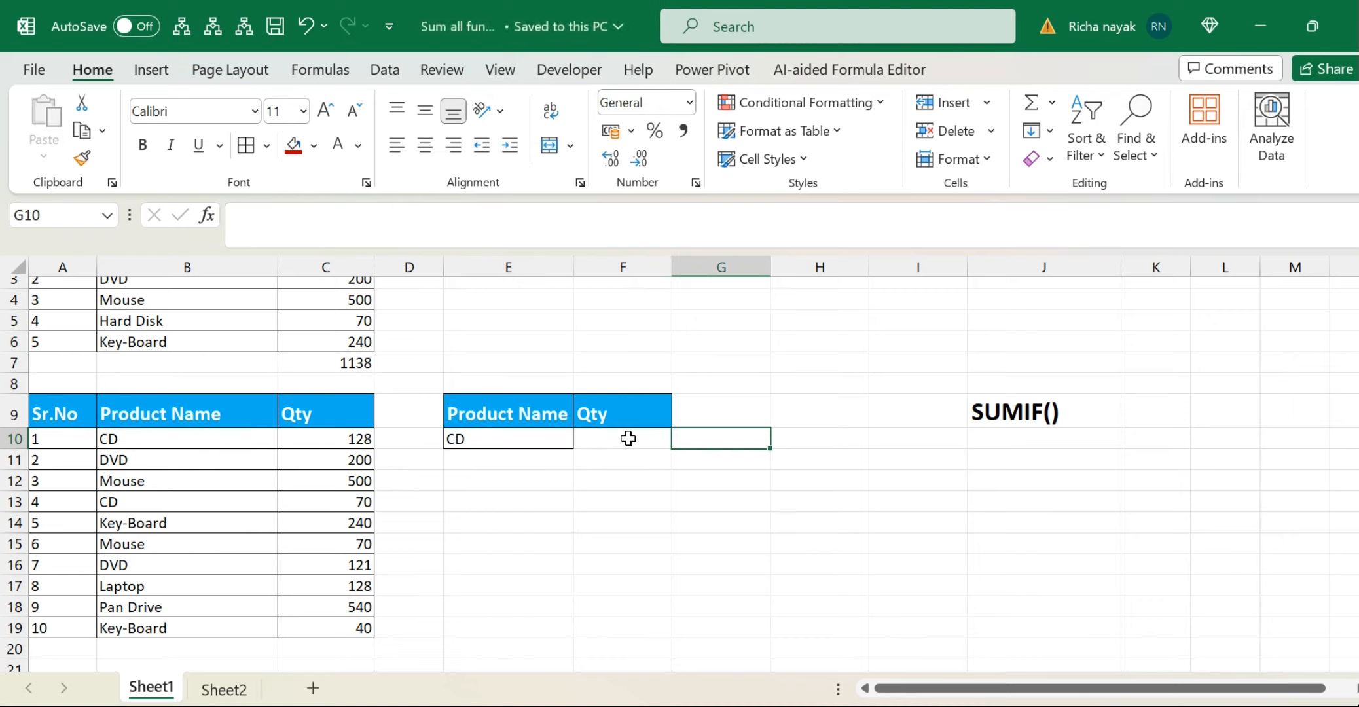
key(Left)
key(Up)
key(F2)
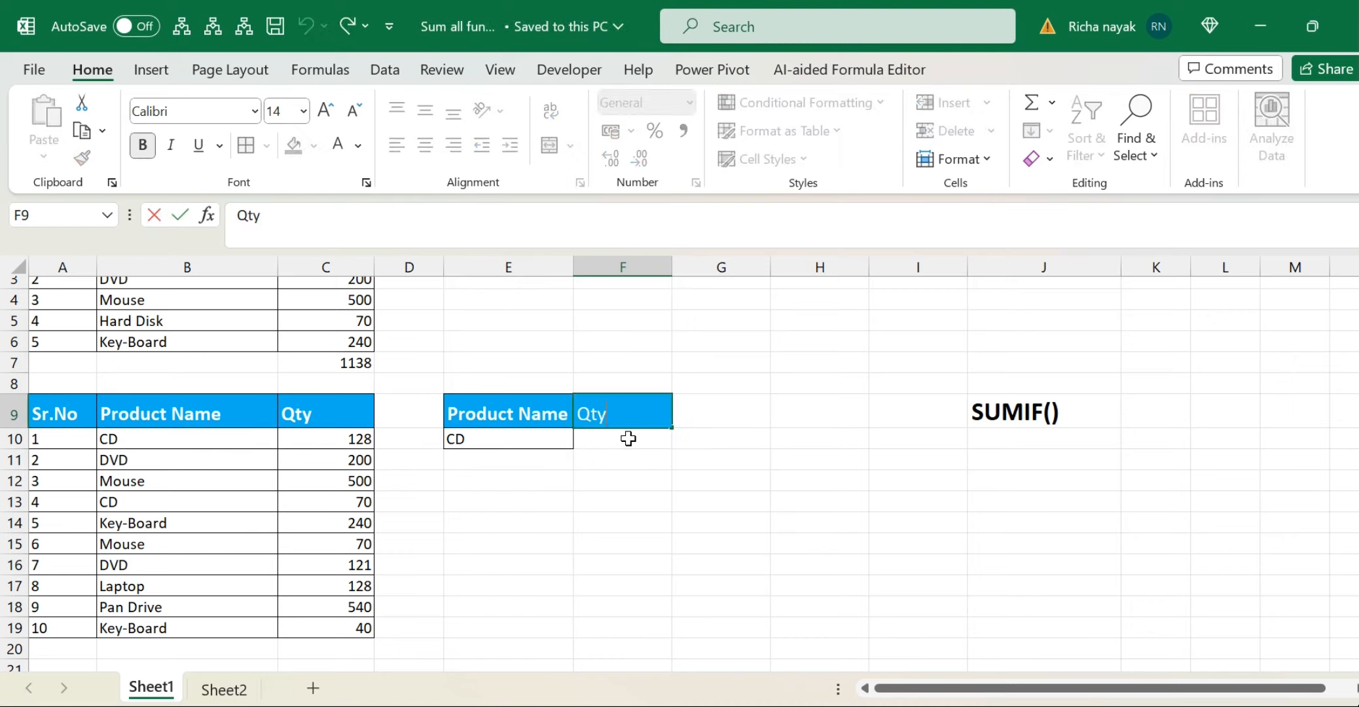
key(Home)
text(Total)
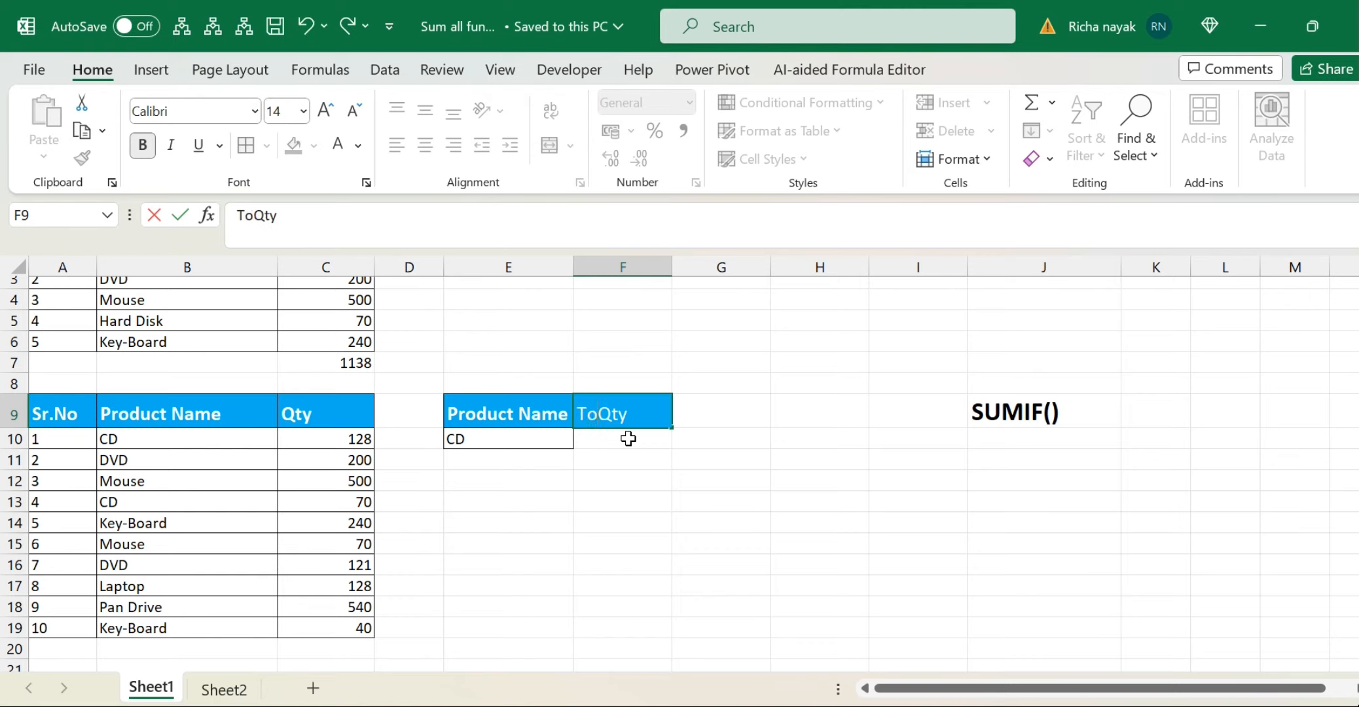
key(Return)
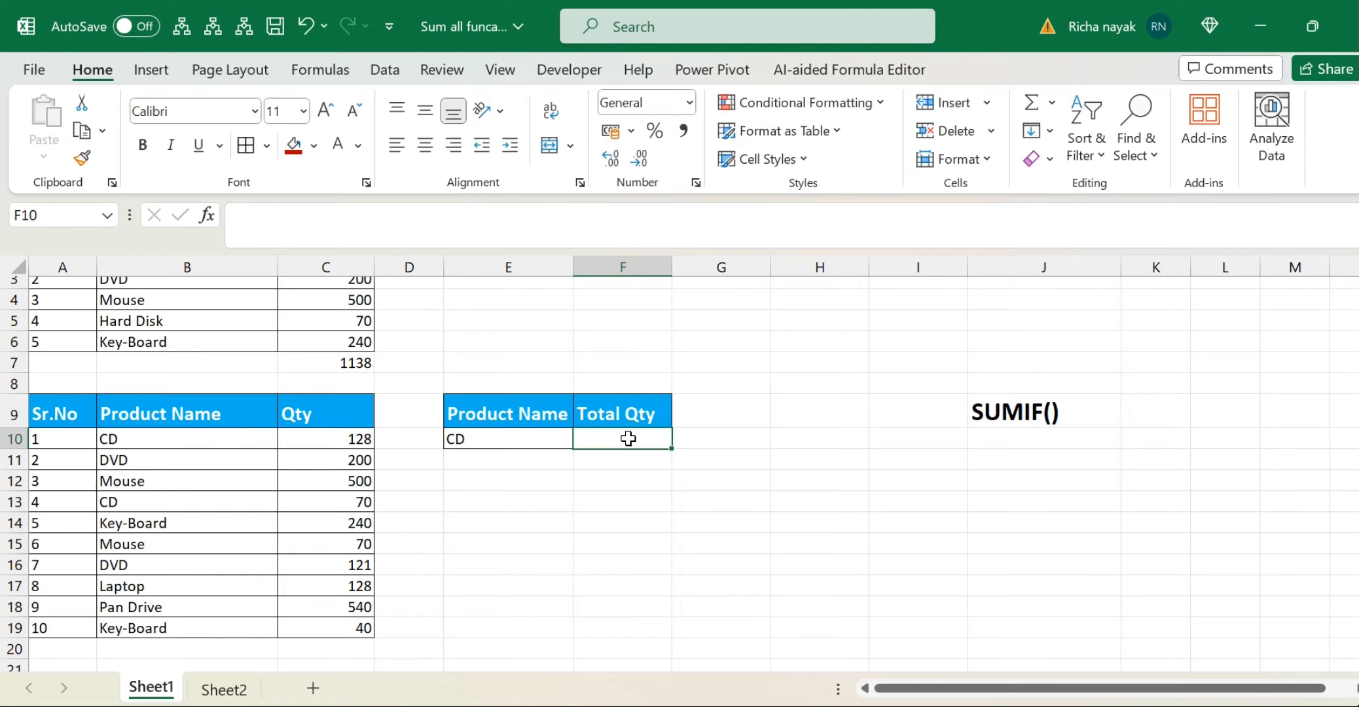
click(724, 594)
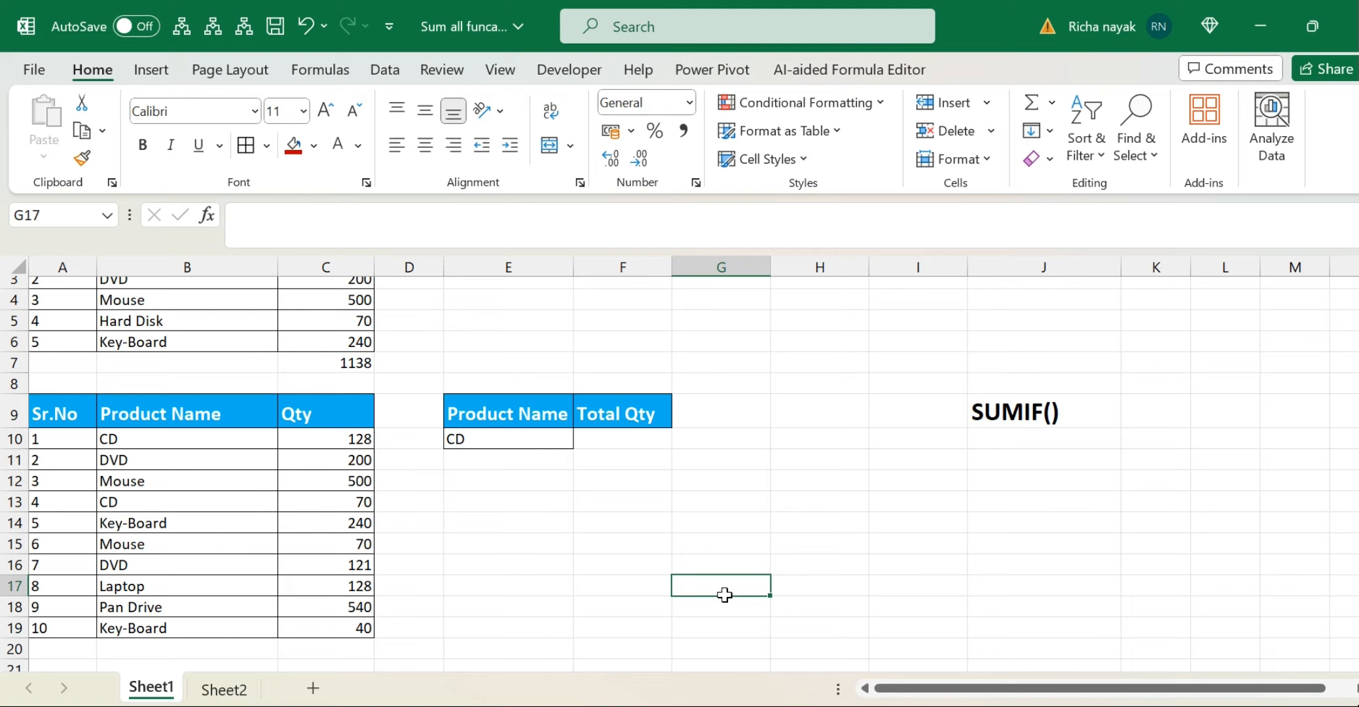
click(645, 457)
key(alt)
click(644, 450)
text(s)
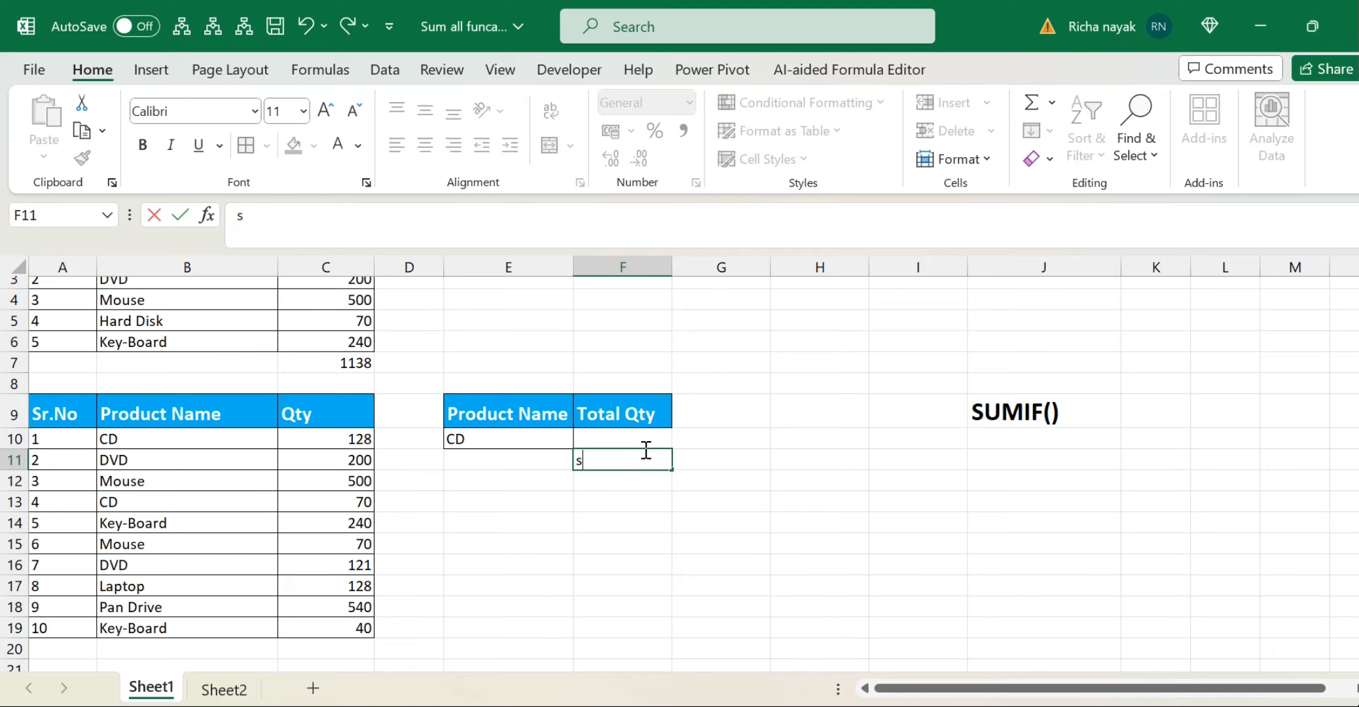
key(BackSpace)
key(Return)
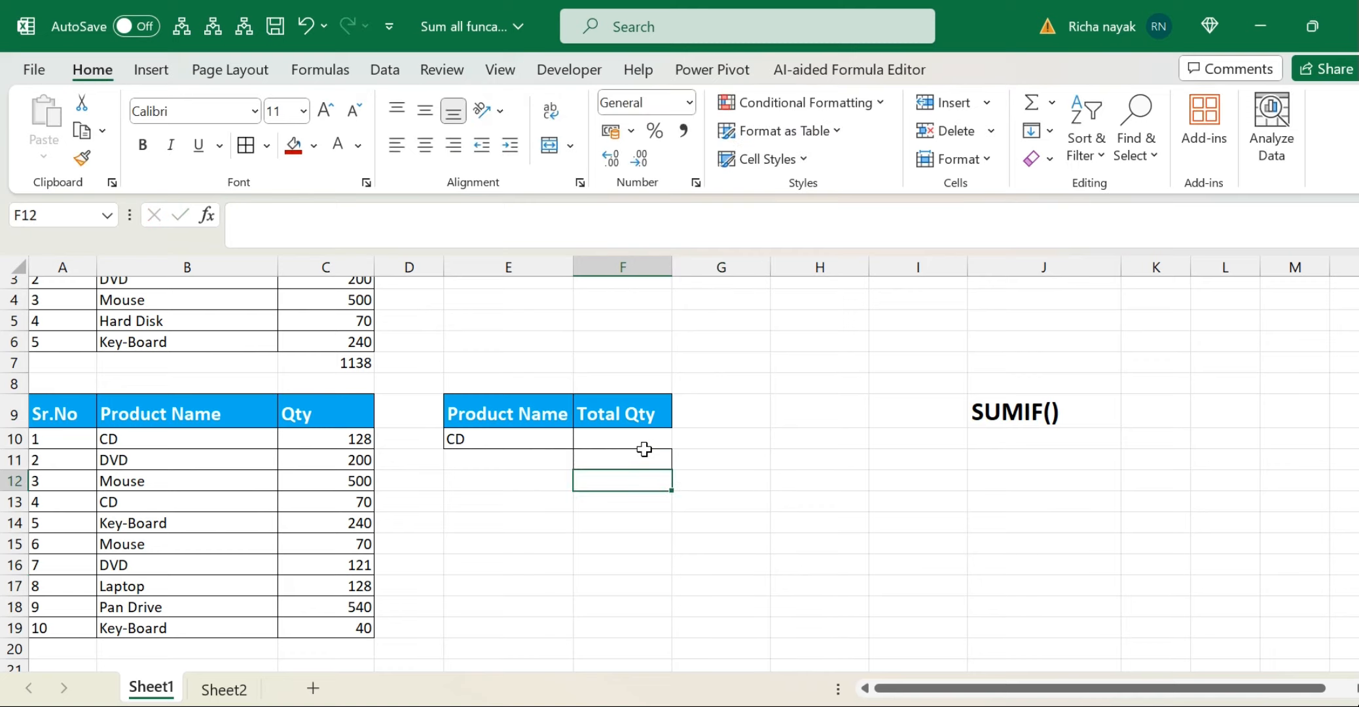
key(Up)
key(Up)
key(Up)
key(Right)
key(ctrl+z)
key(Up)
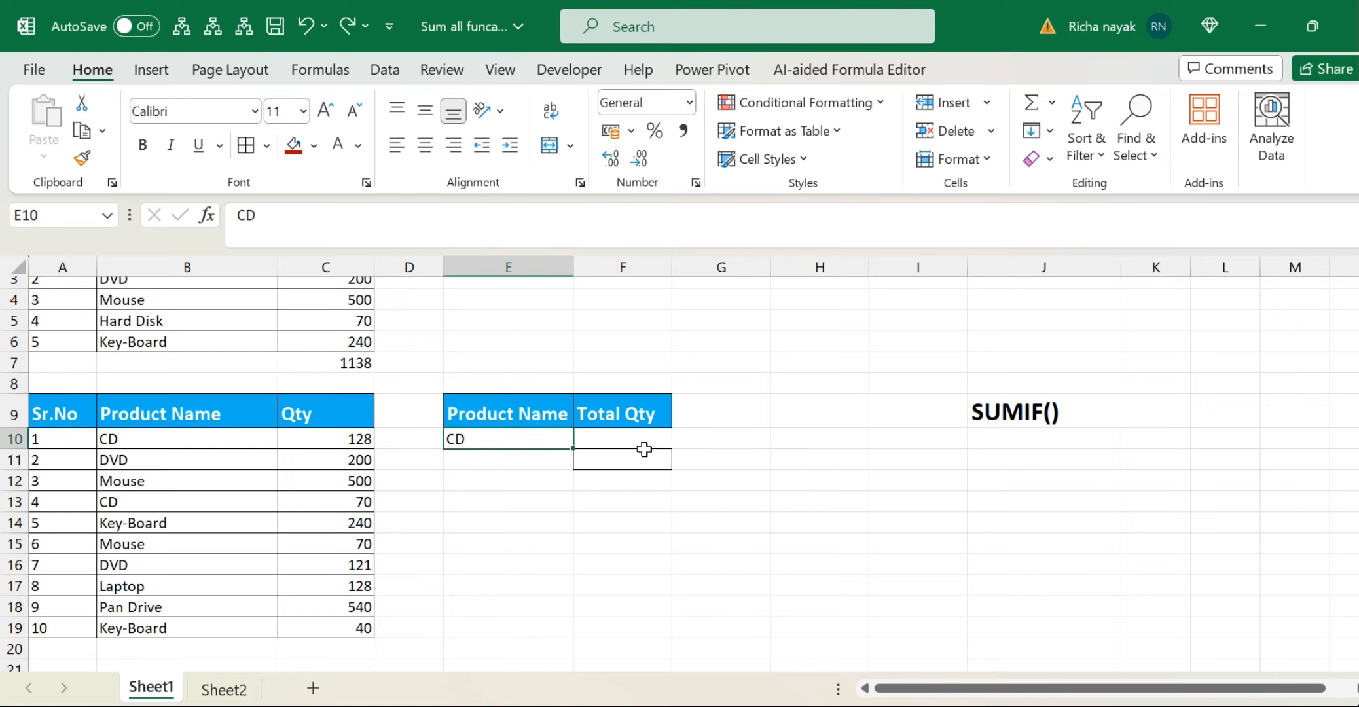
key(ctrl+z)
Step: Apply an outside border to the empty Total Qty cell F10 beside CD
key(Right)
key(Up)
key(Left)
key(alt+h)
key(b)
key(s)
key(Right)
key(Left)
key(Left)
key(Right)
key(Right)
key(Left)
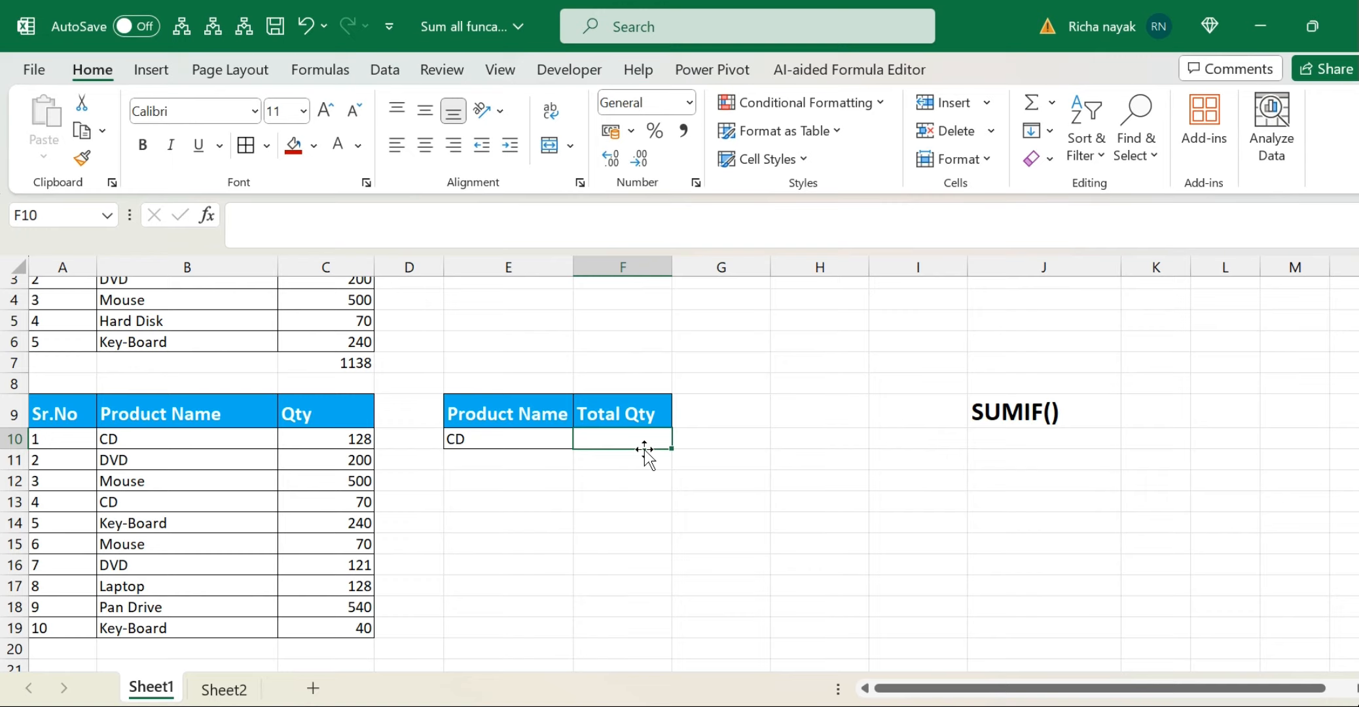
Step: Enter =SUMIF(B10:B19,"CD",C10:C19) in F10 to total the quantities of CD from the second table
text(=)
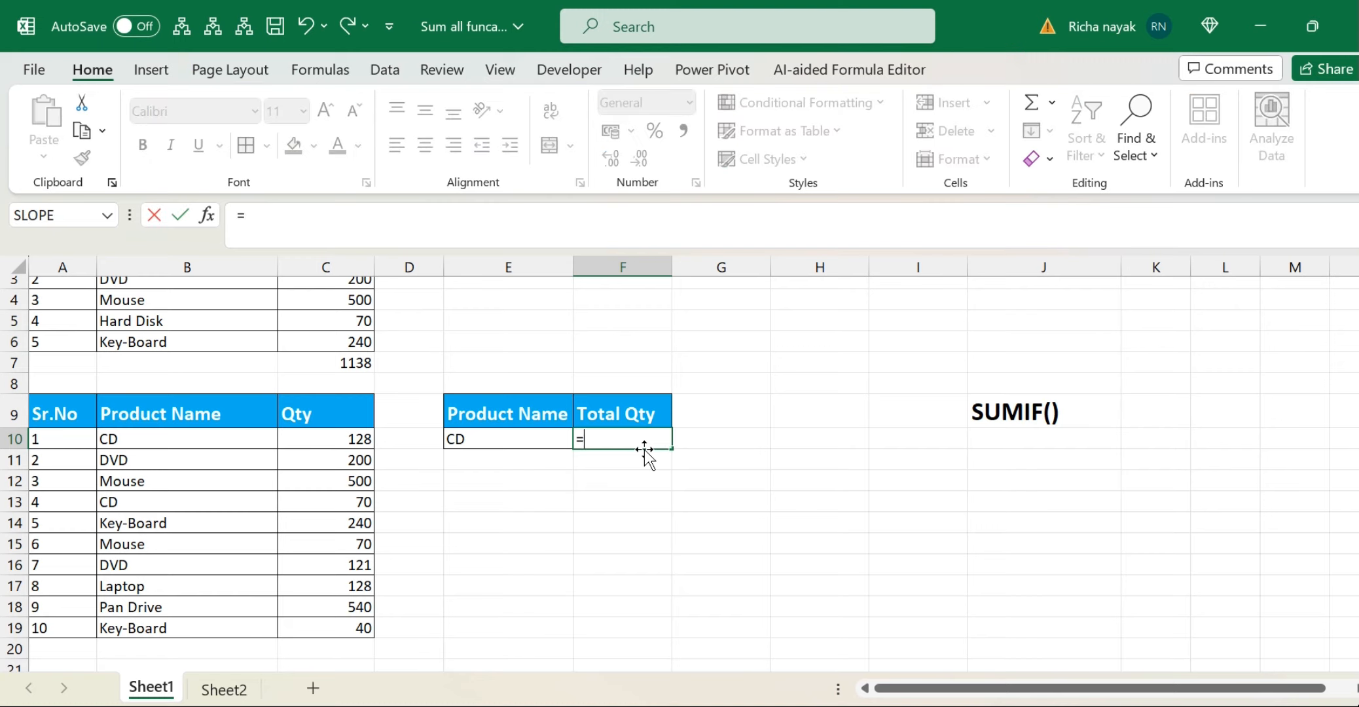
text(sumif)
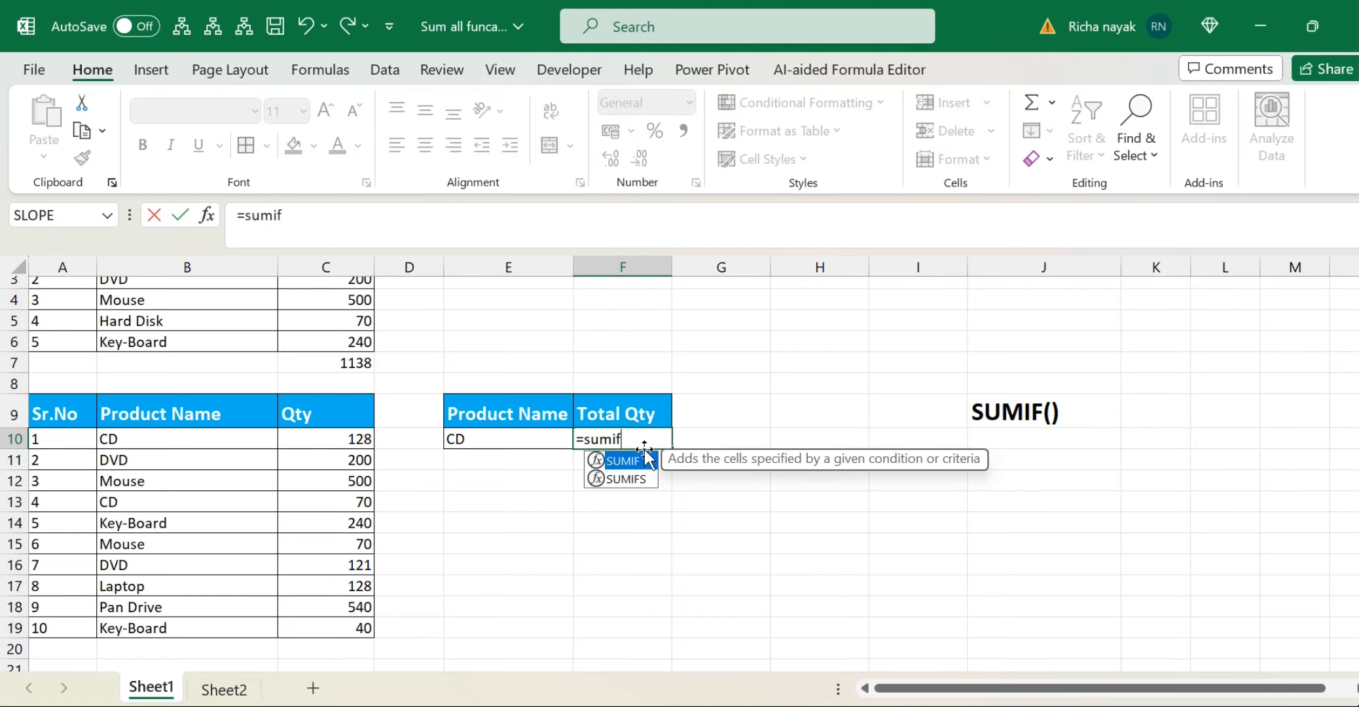
key(Tab)
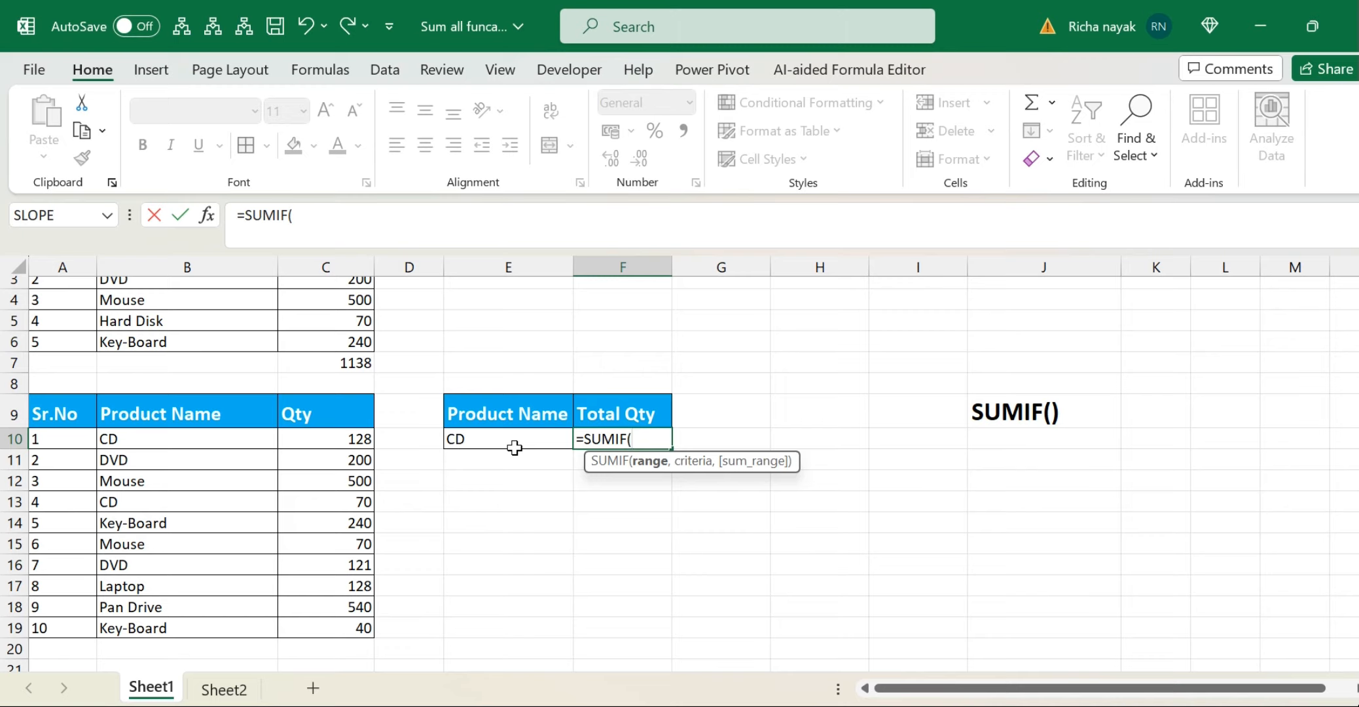
drag(145, 436, 148, 625)
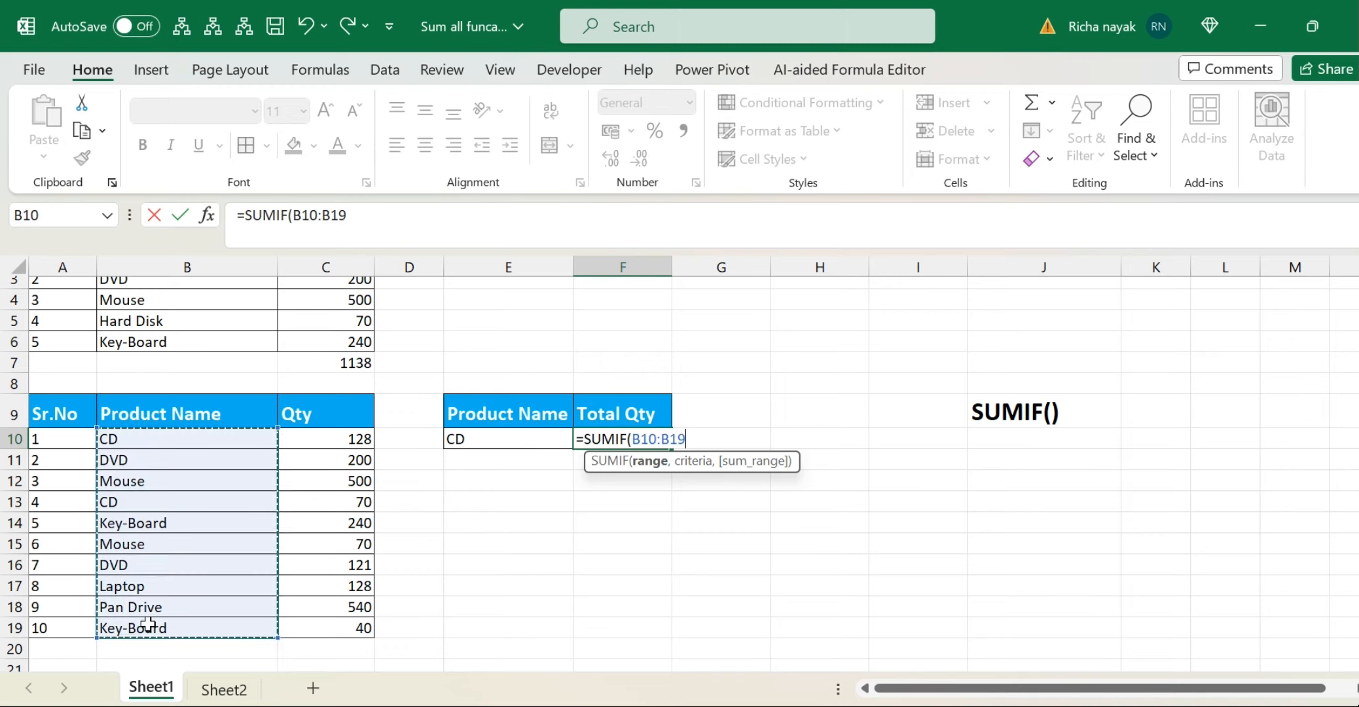
text(,)
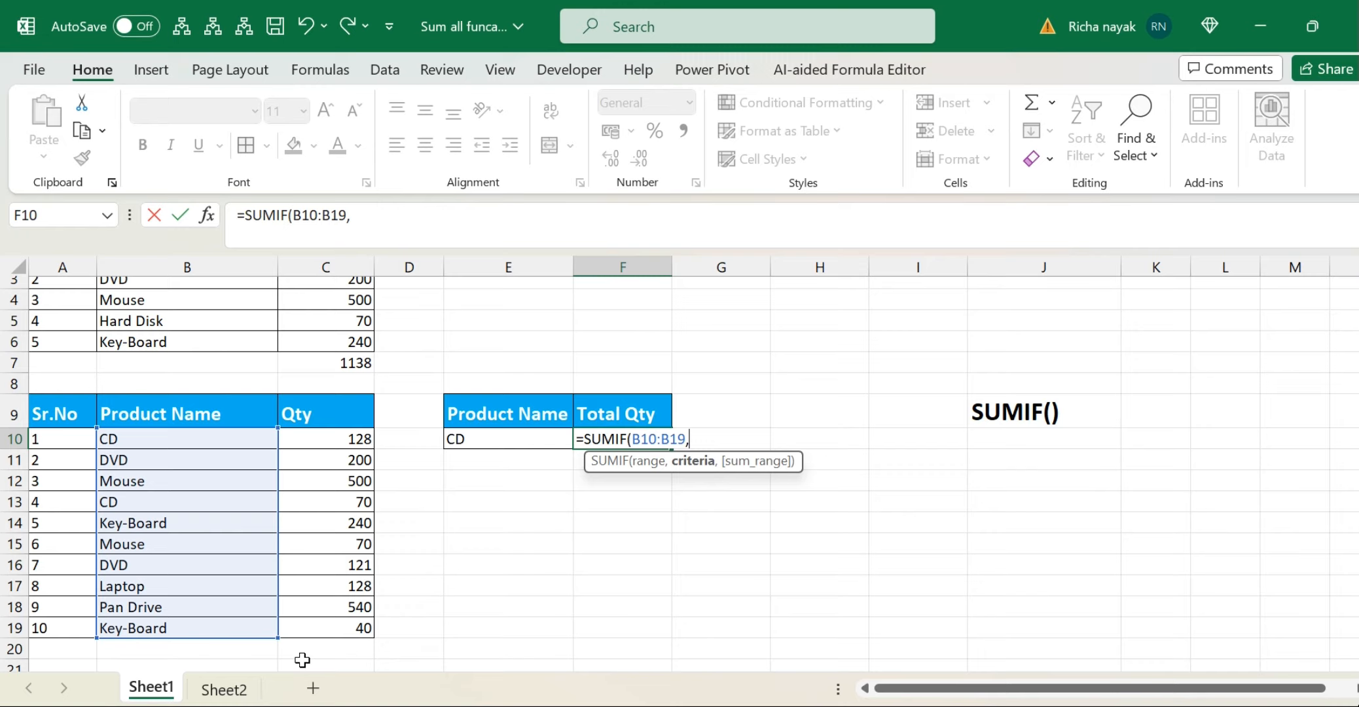
text("CD")
text(,)
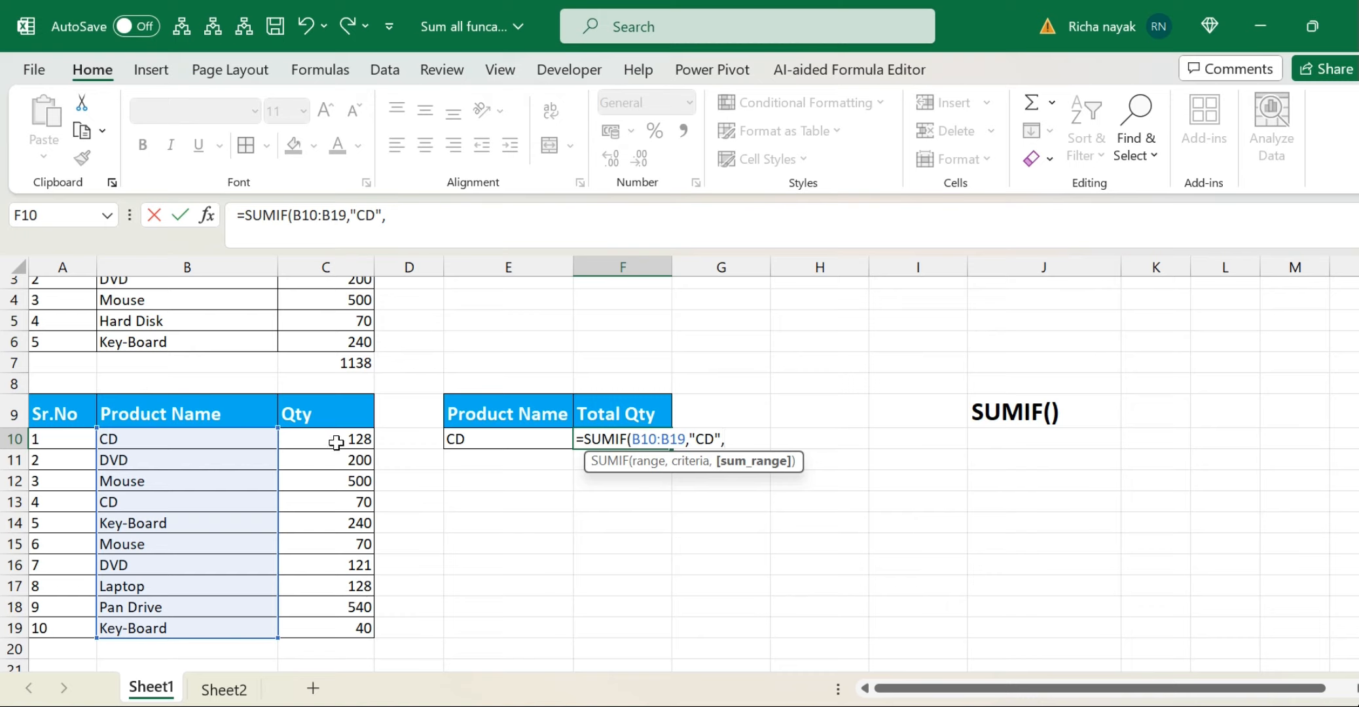
drag(333, 440, 326, 622)
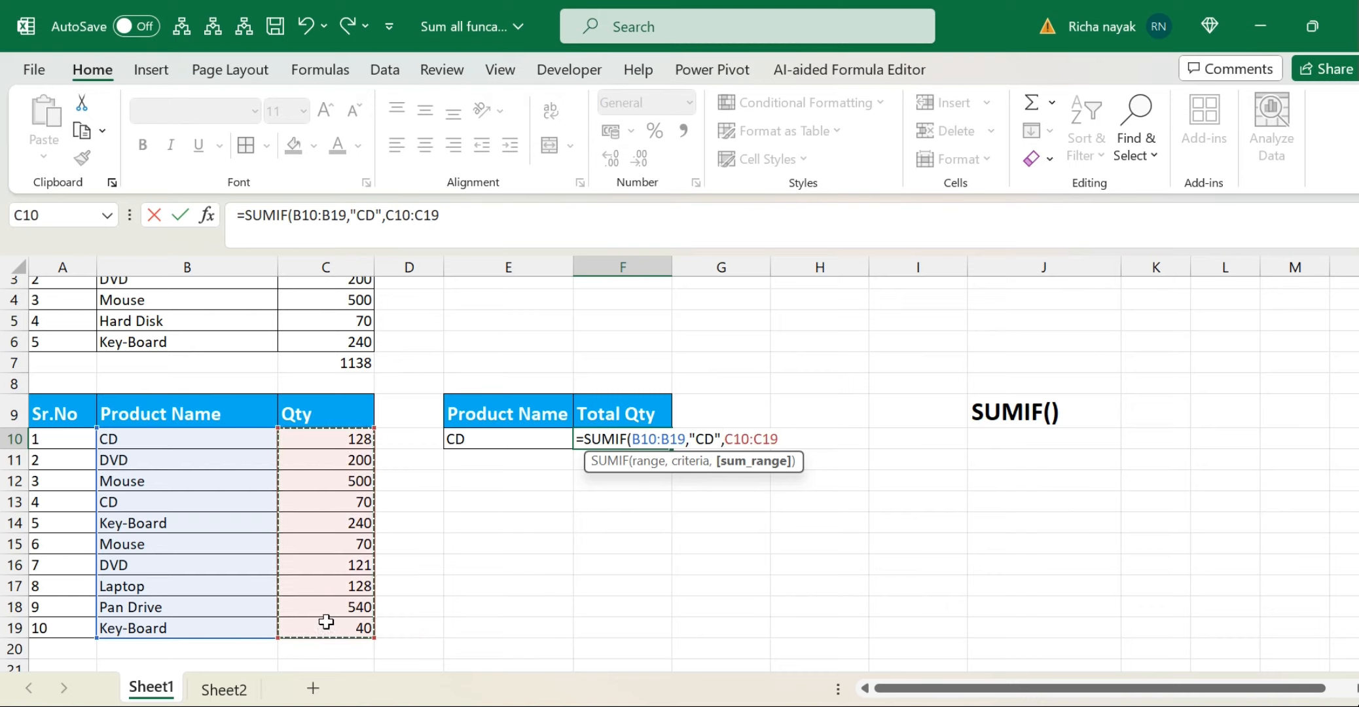
key(Return)
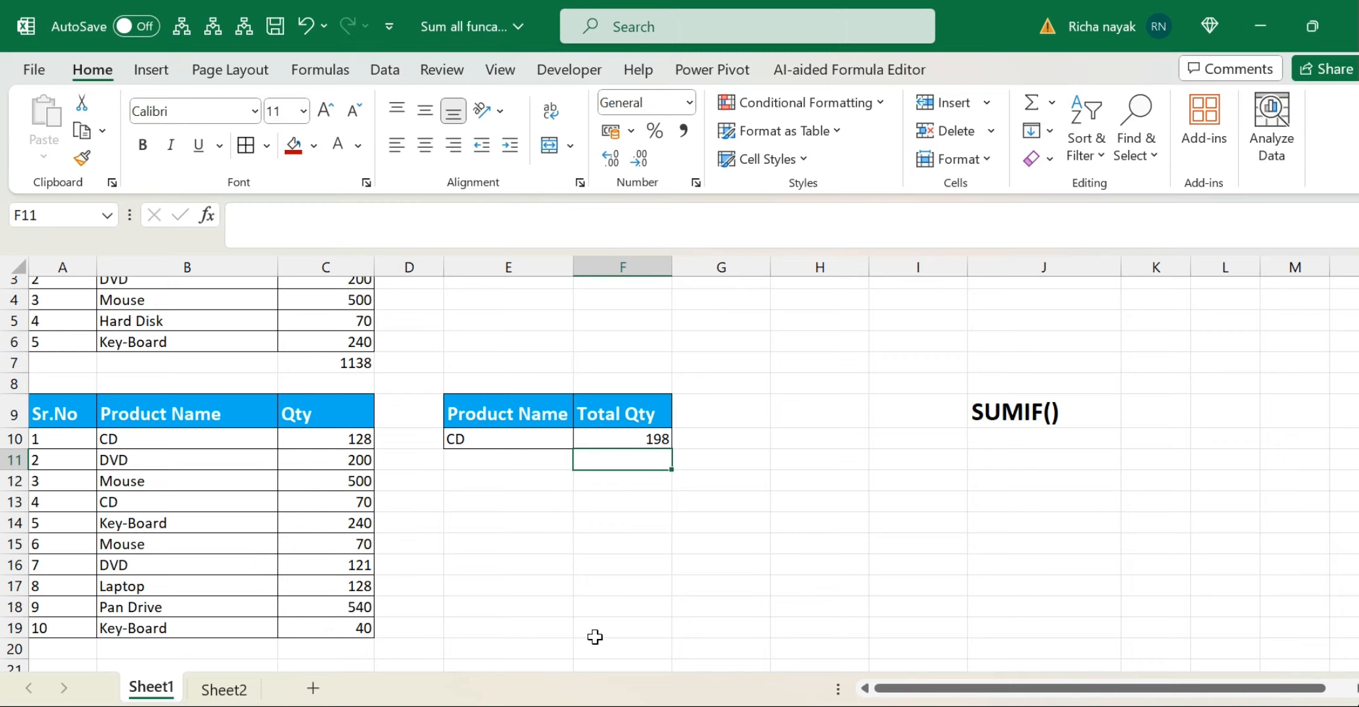
Step: Check the SUMIF formula in F10 against the CD rows 10 and 13 and their quantities in the second table
click(634, 438)
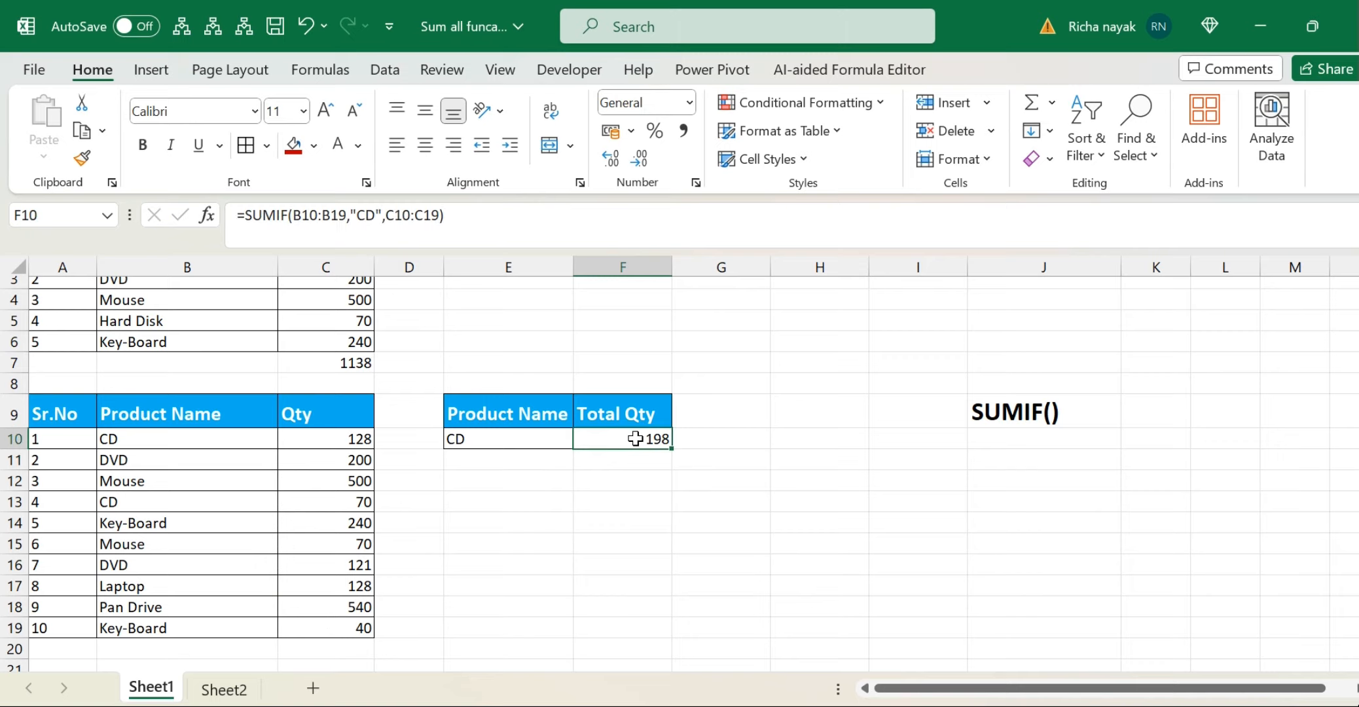
click(143, 447)
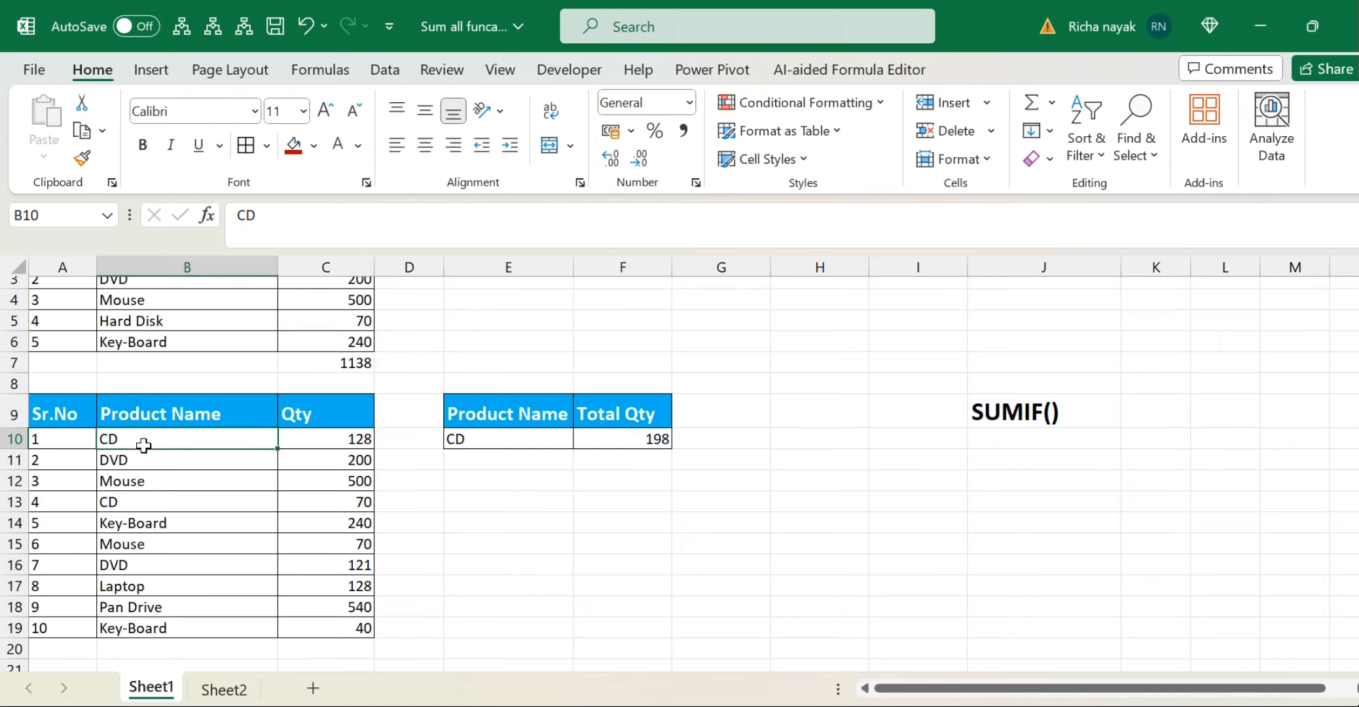
key(Right)
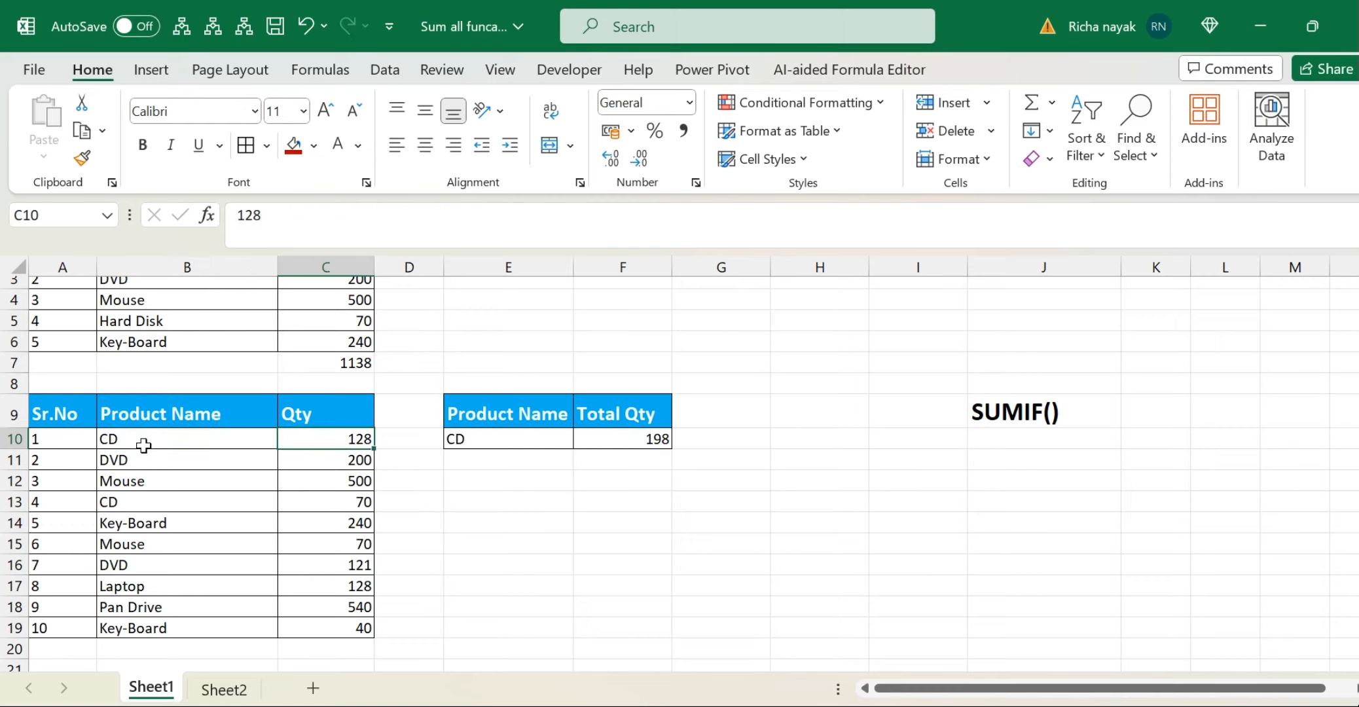
key(Left)
key(Down)
key(Down)
key(Down)
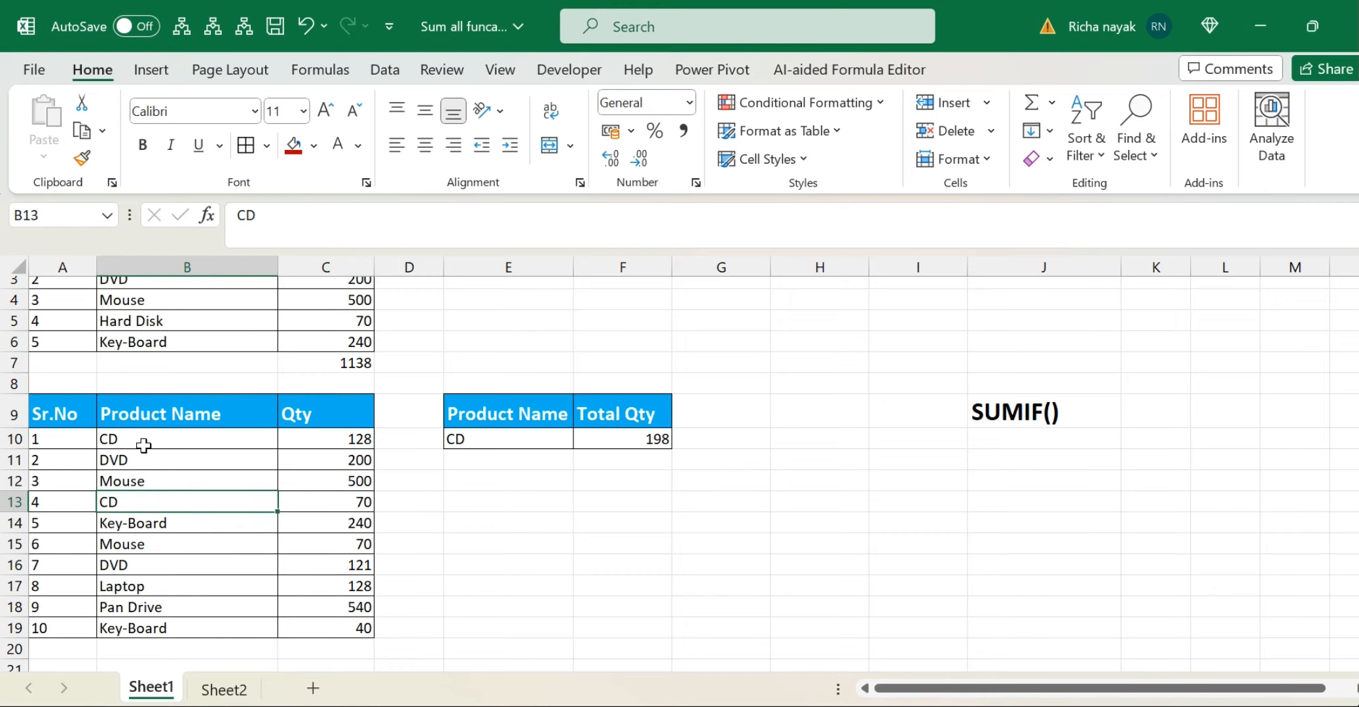
key(Right)
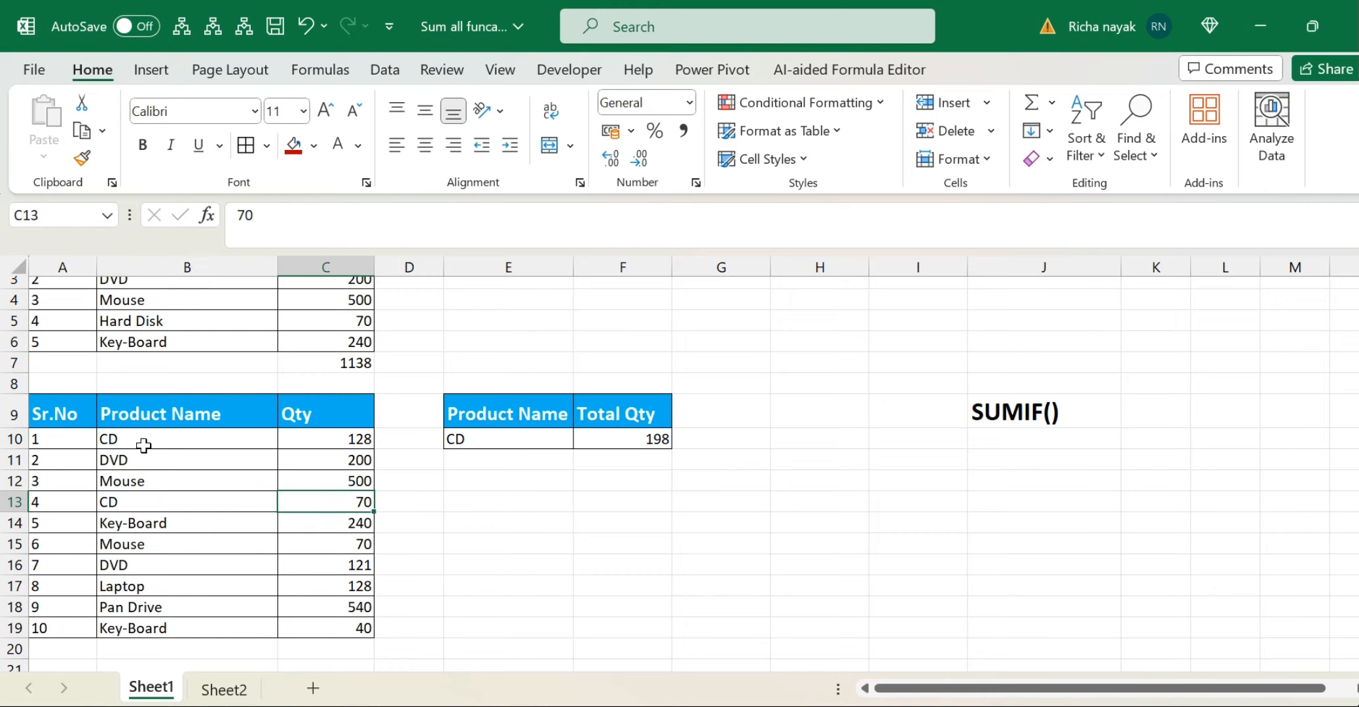
key(Left)
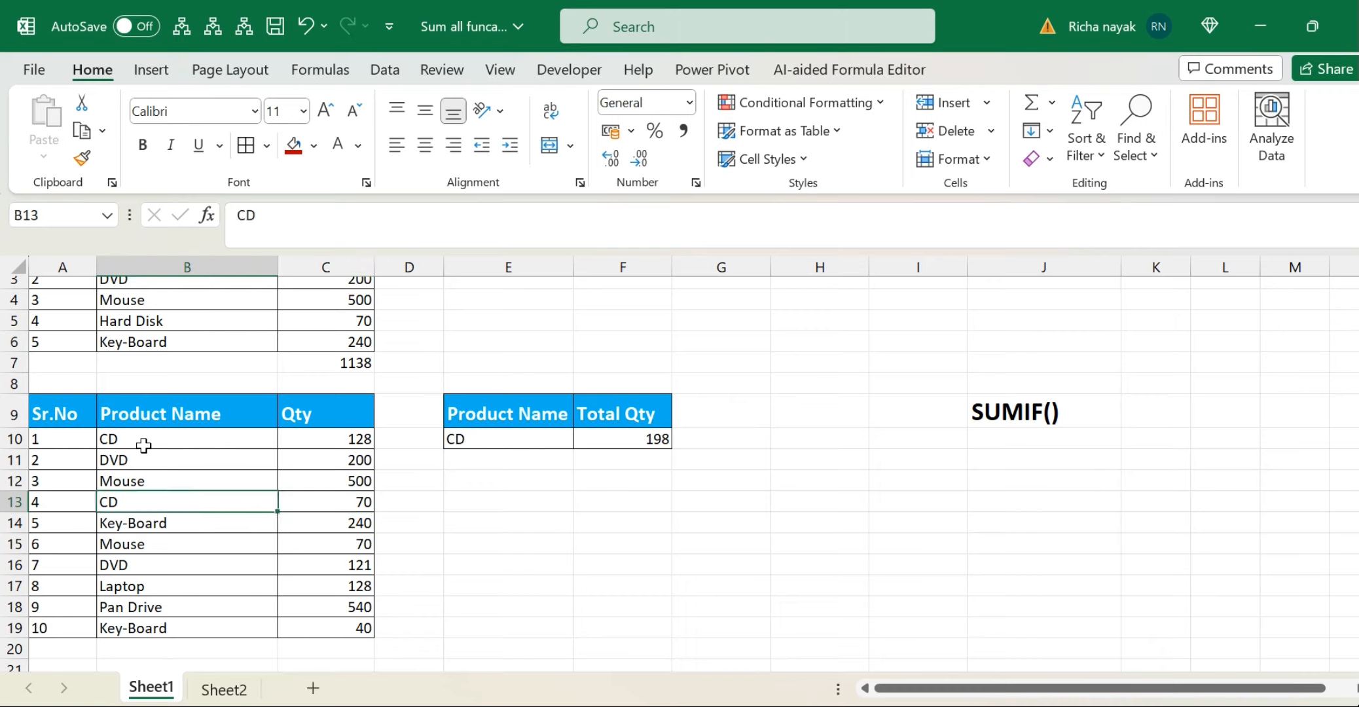
key(Up)
key(Up)
key(Up)
key(Right)
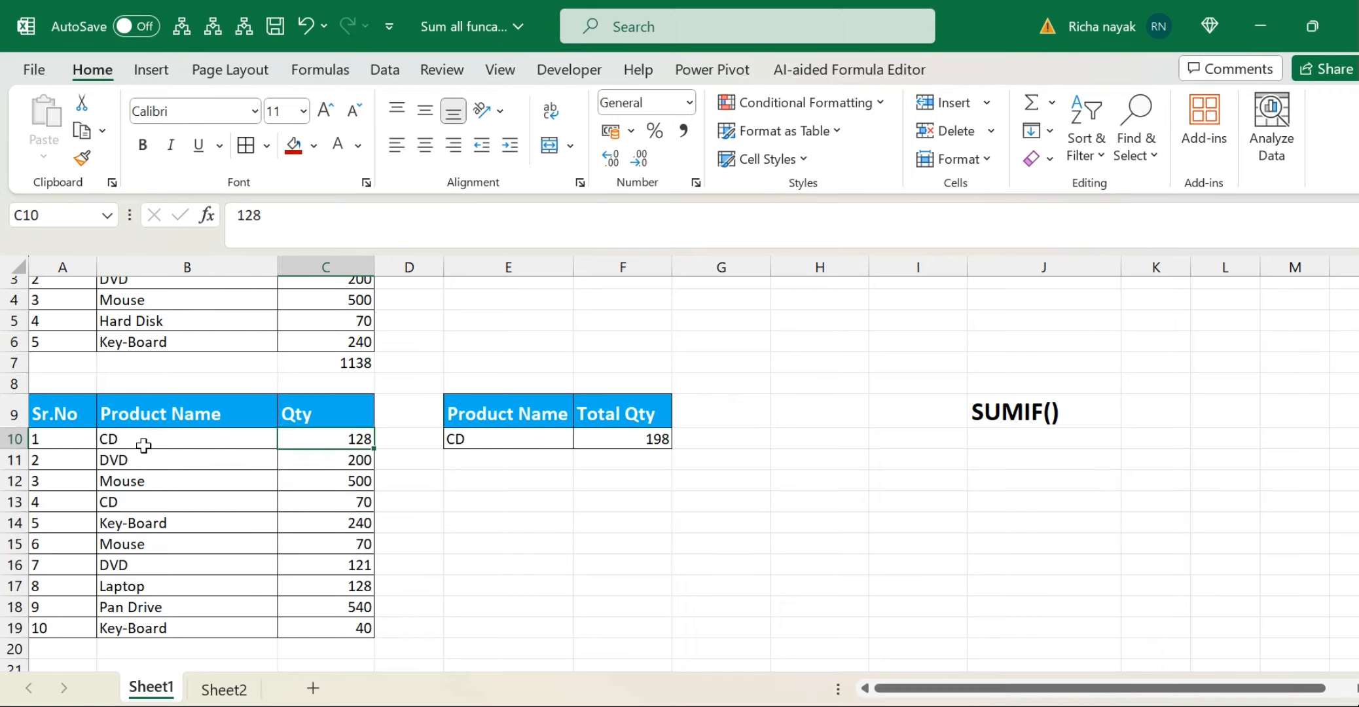
key(Down)
key(Down)
key(Down)
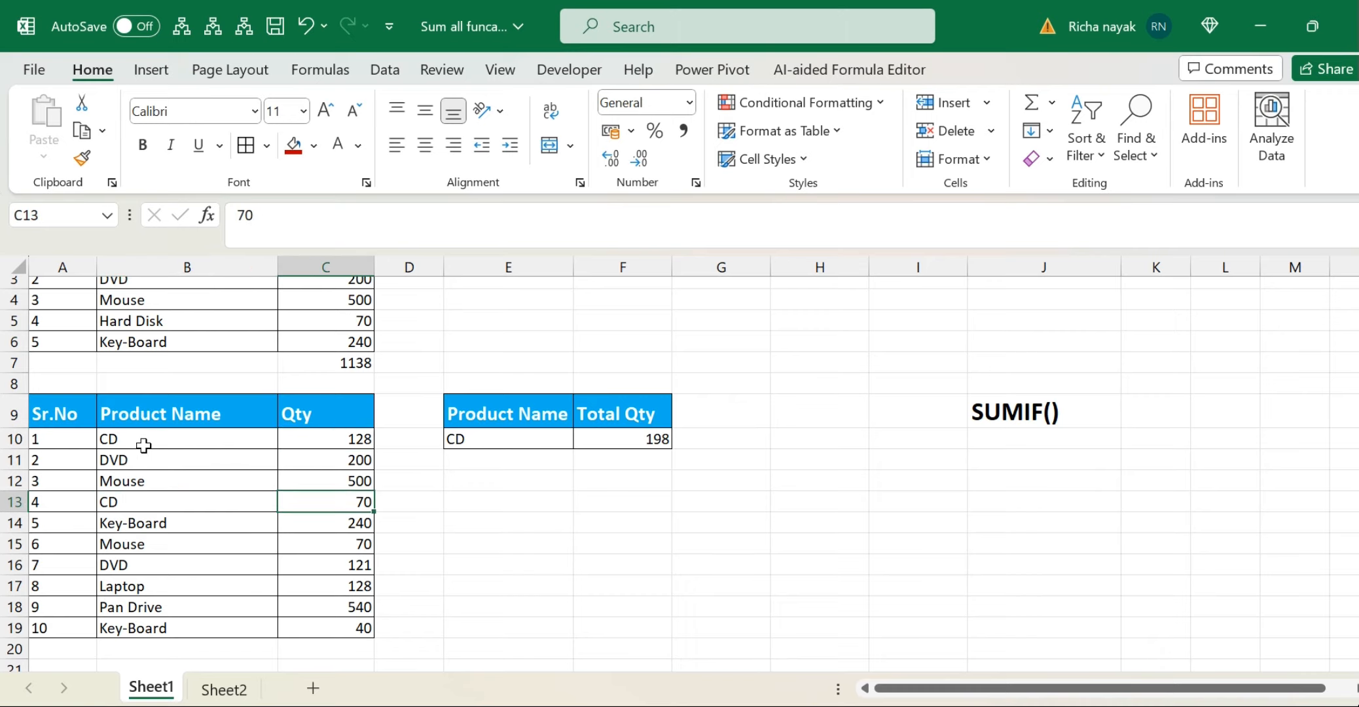
key(Right)
key(Right)
key(Up)
key(Up)
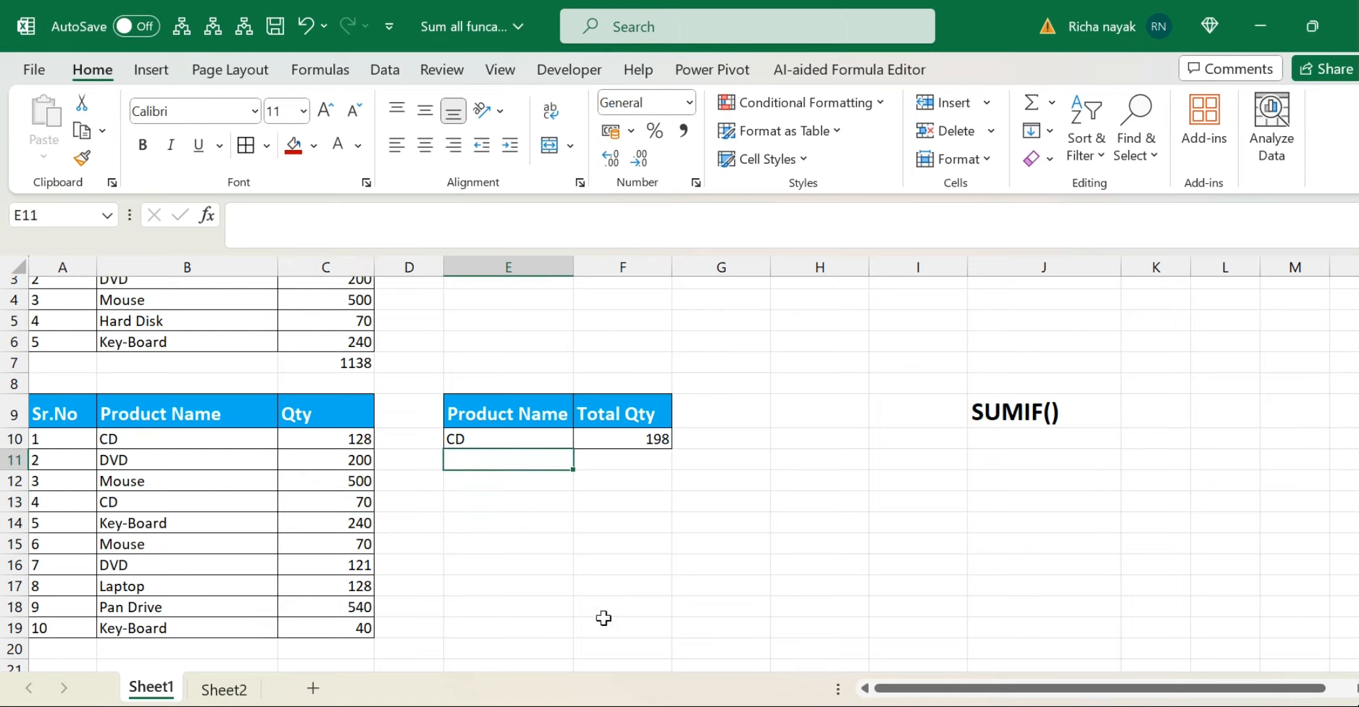
Step: Fill the SUMIF entry in Sheet2's formula list with the same dark red and move to the SUMIFS entry
click(233, 690)
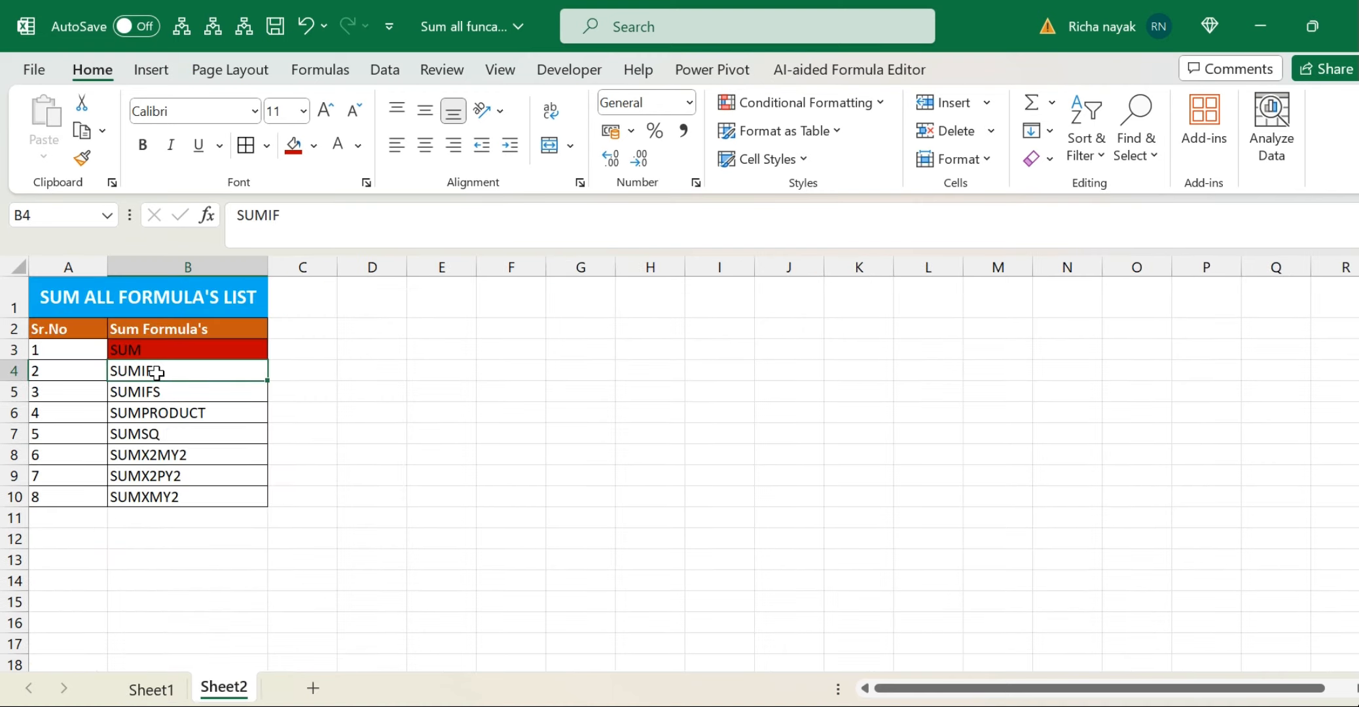
click(293, 149)
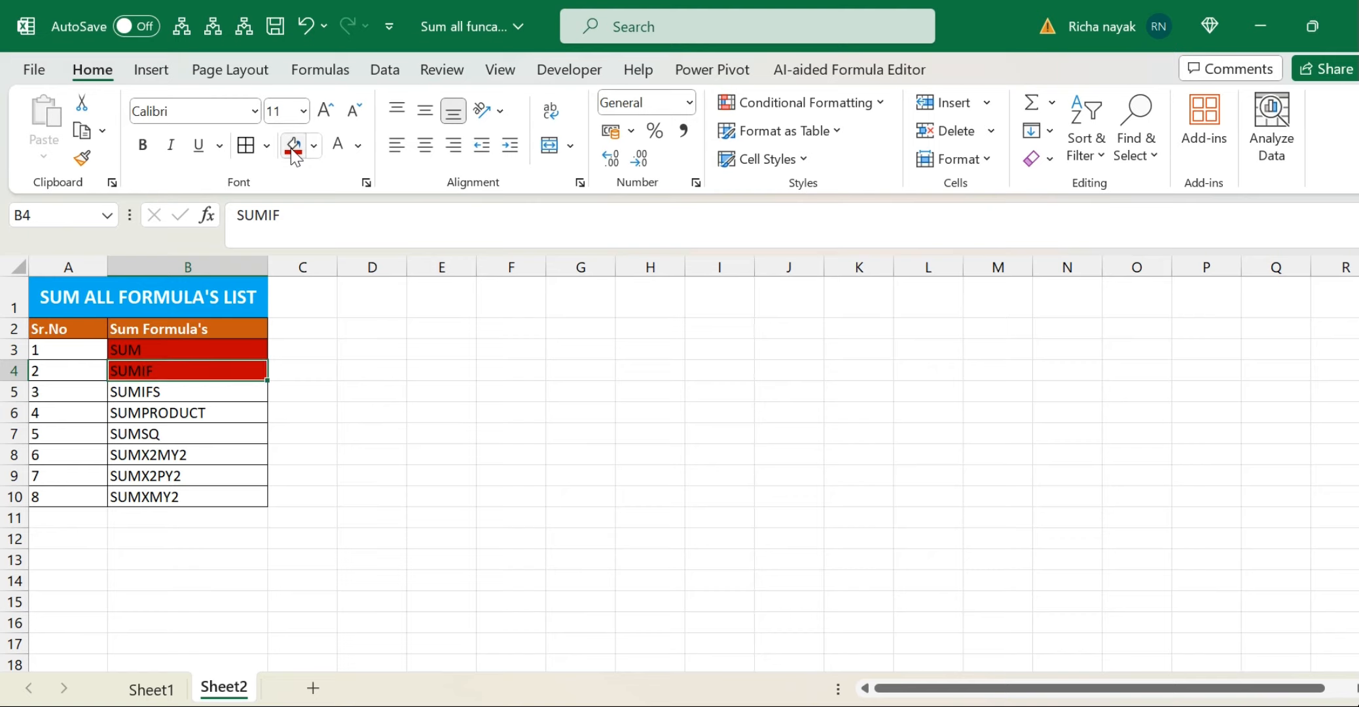
click(185, 392)
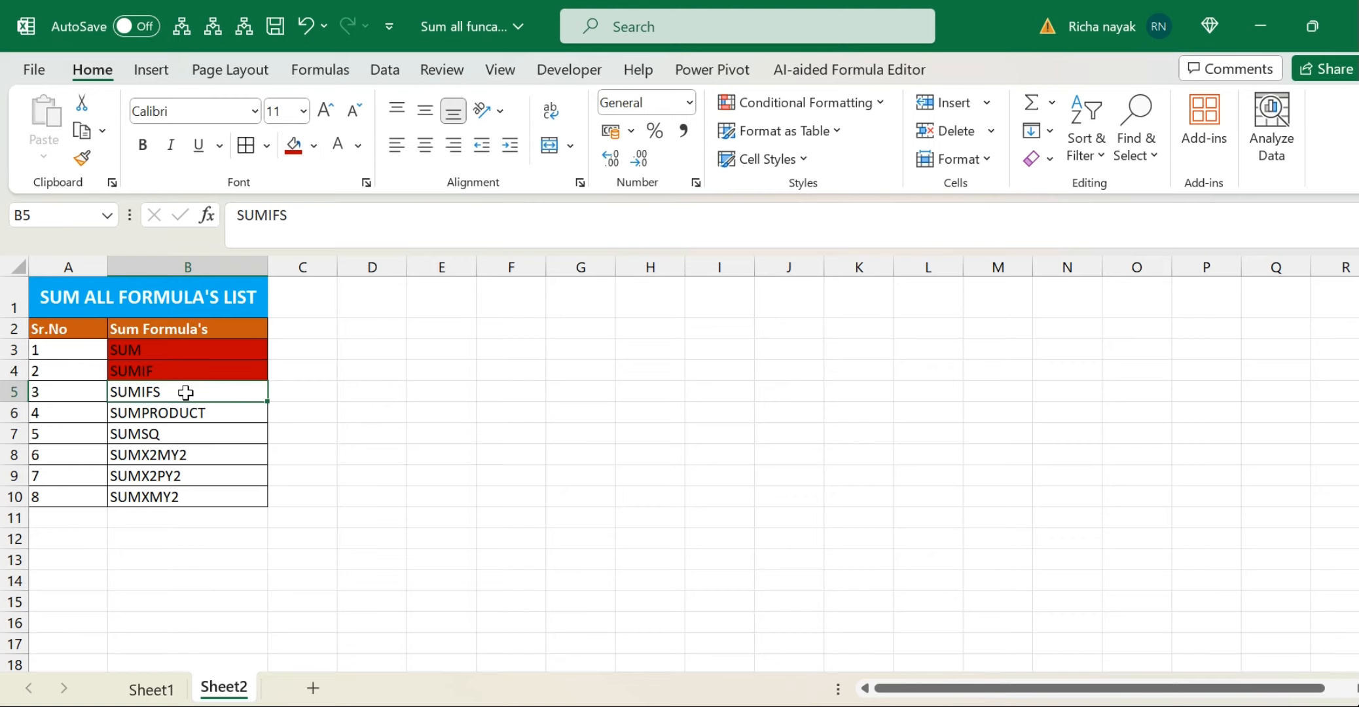
Step: Go to the SUMIFS() label in J22 on Sheet1 and save the workbook
click(168, 690)
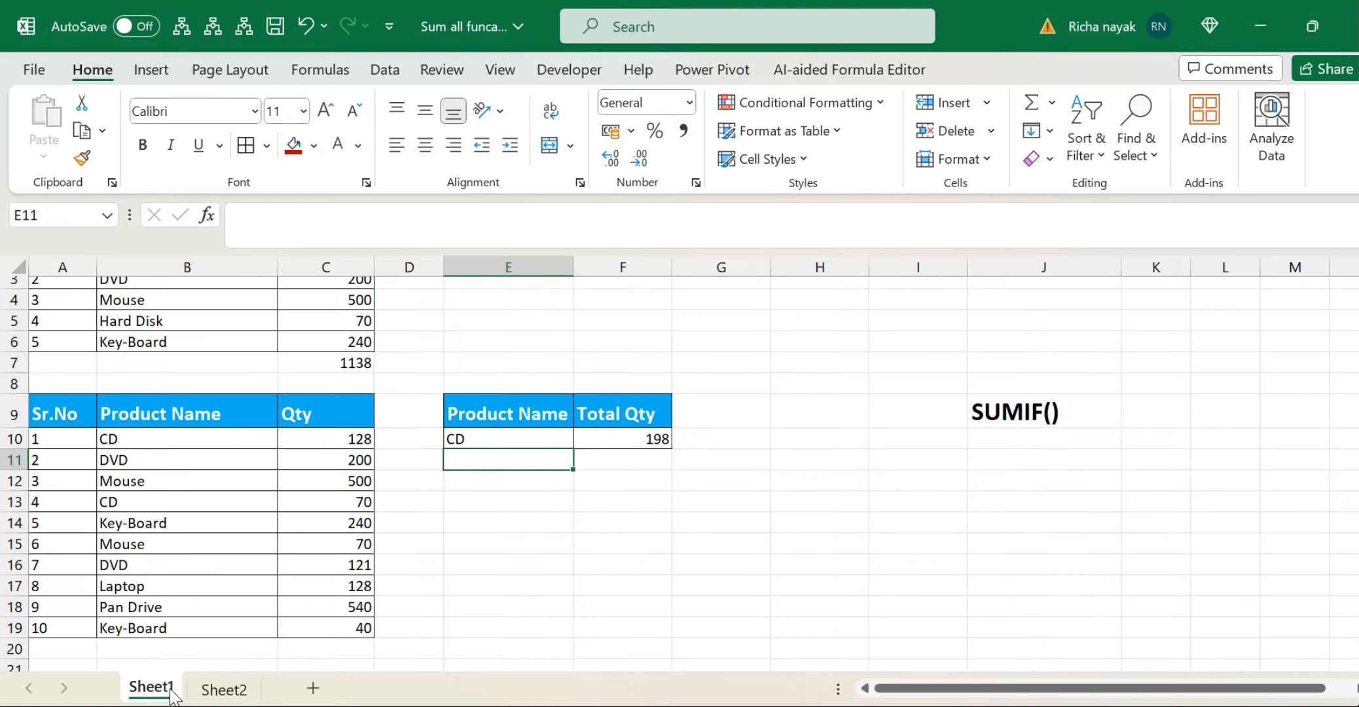
scroll(633, 607, down, 4)
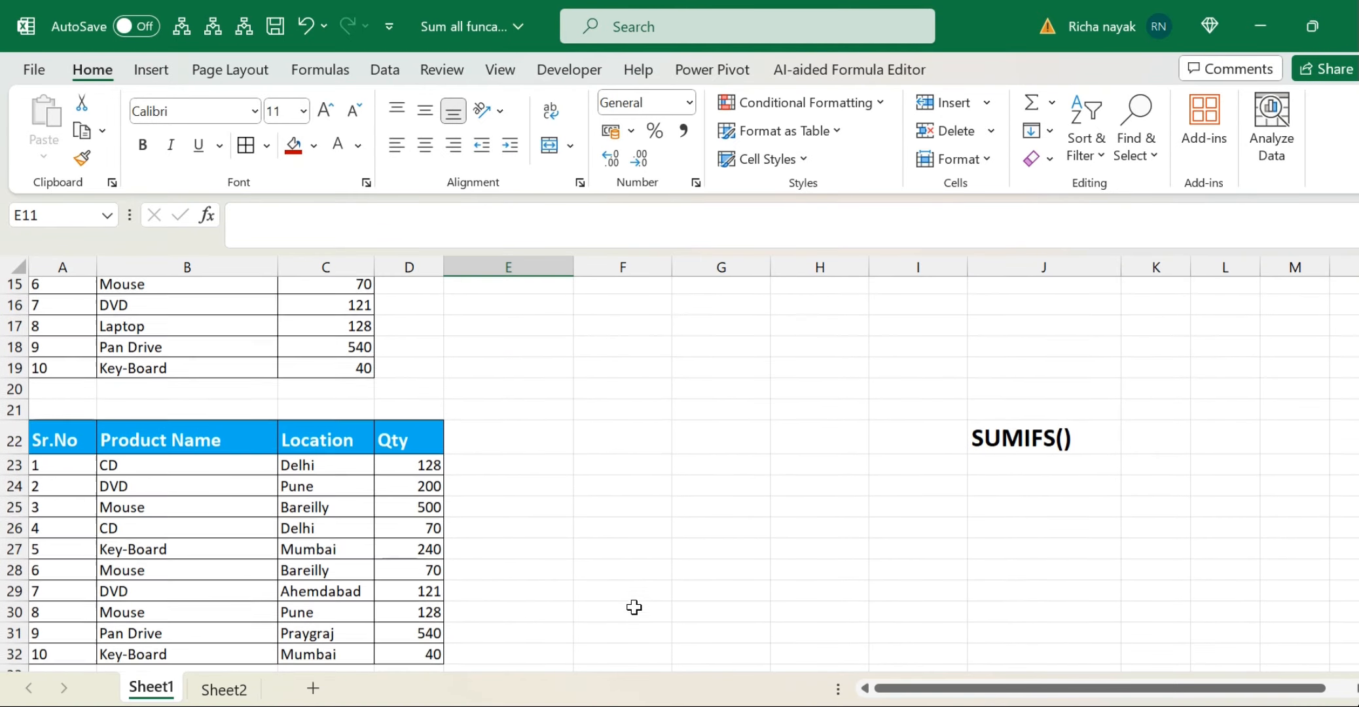
click(1047, 422)
key(ctrl+s)
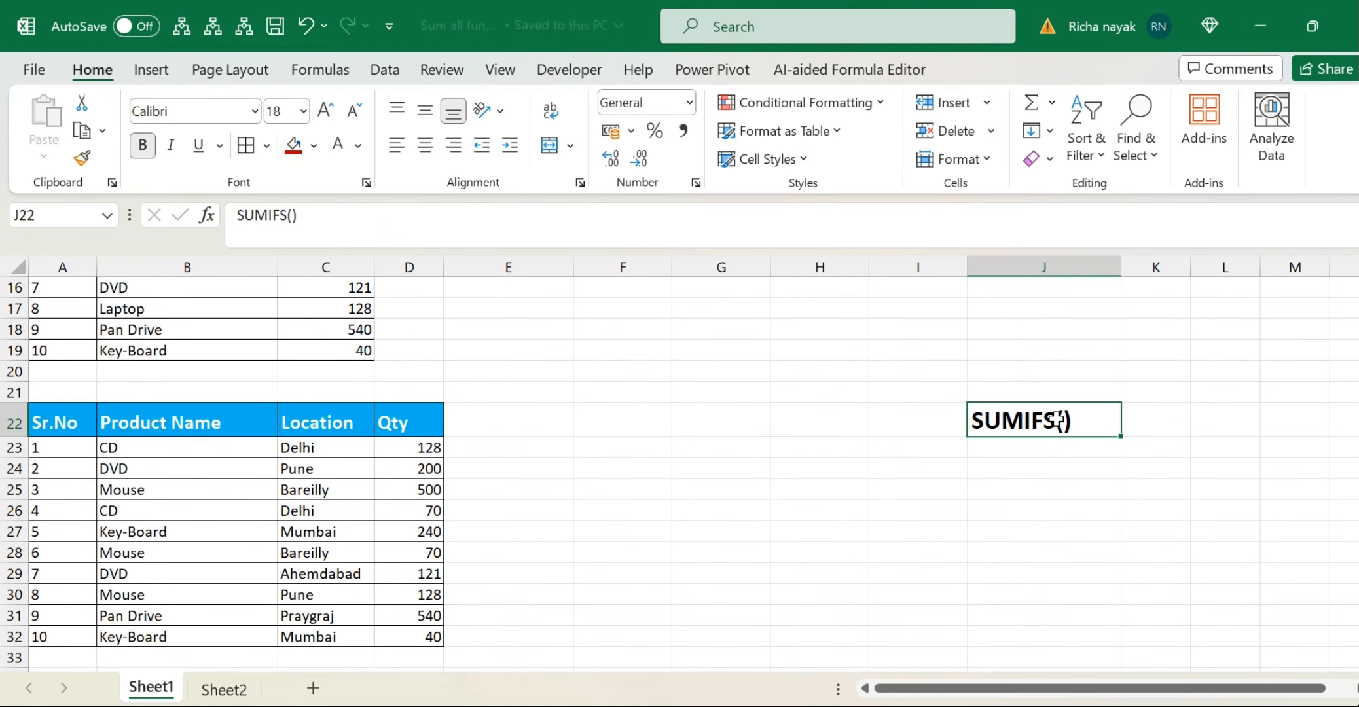
Step: Examine the third table's headings in row 22, especially Location, and compare them with the SUMIF table above
key(ctrl+Left)
key(ctrl+Left)
key(Right)
key(Right)
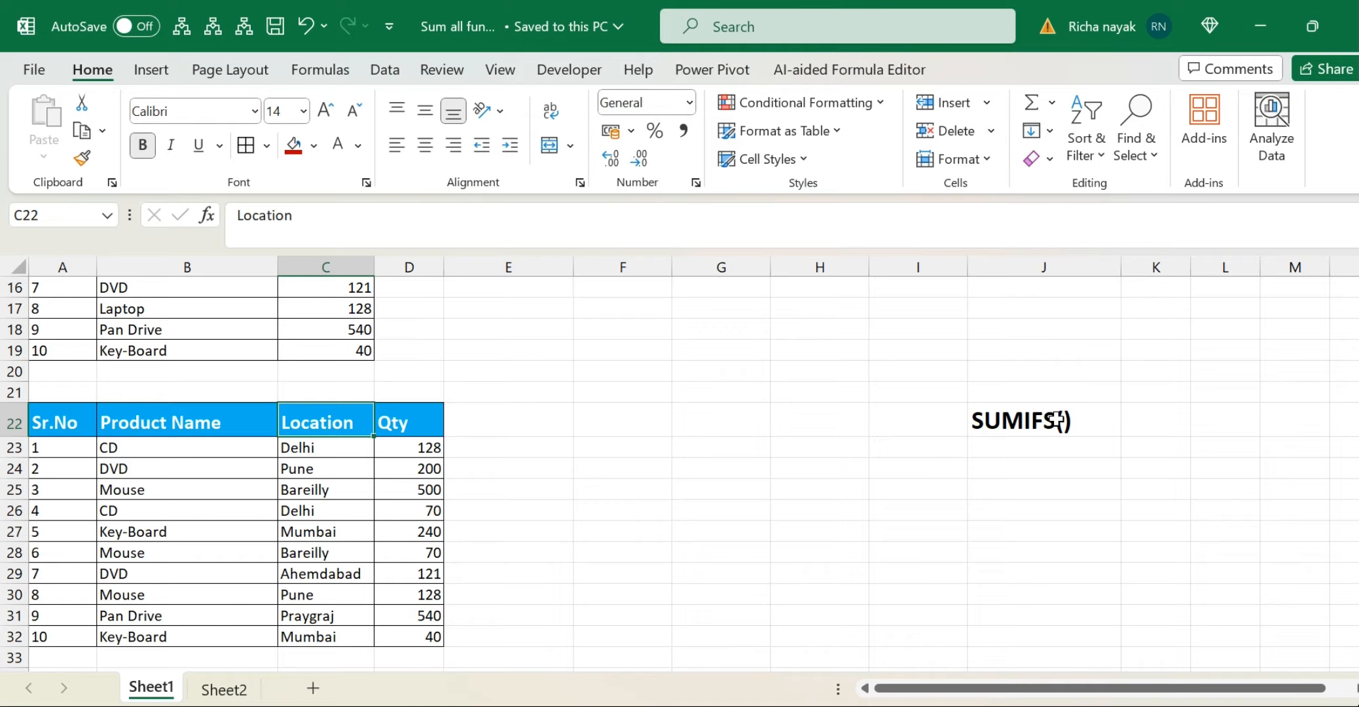
scroll(1057, 419, up, 3)
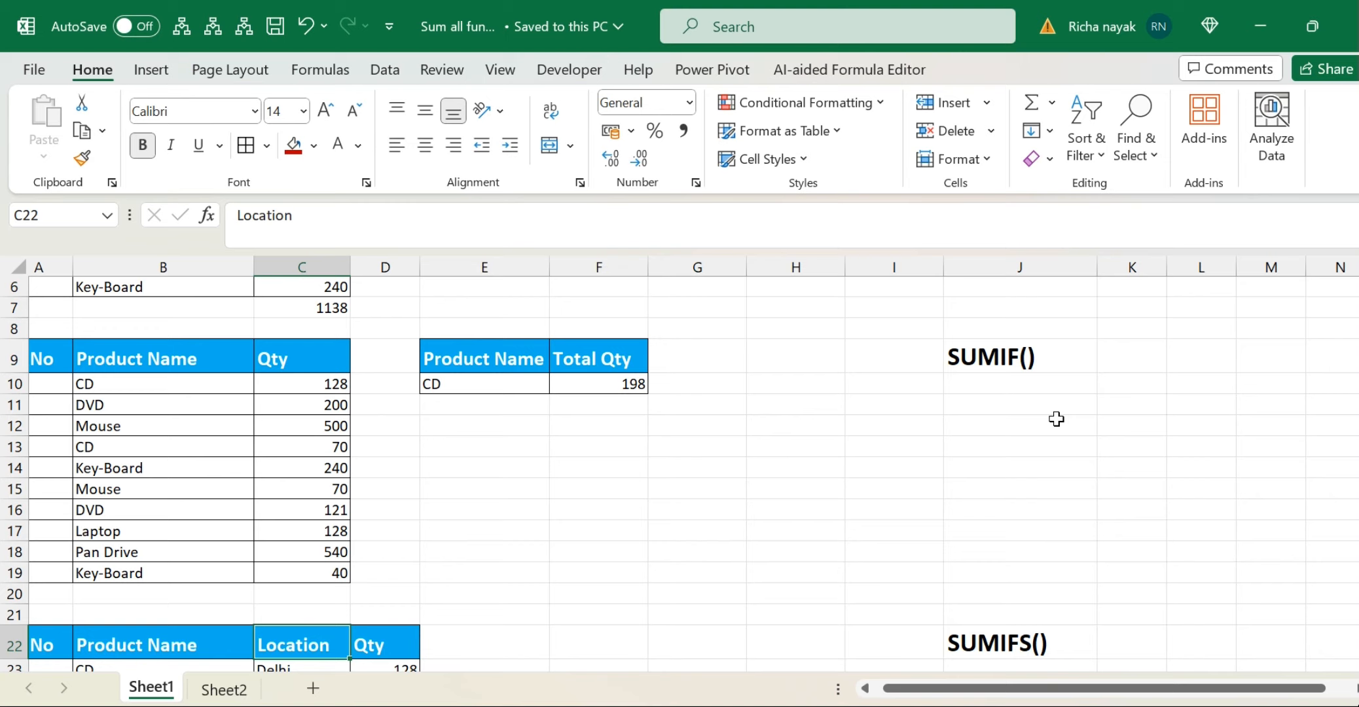
scroll(1056, 419, down, 4)
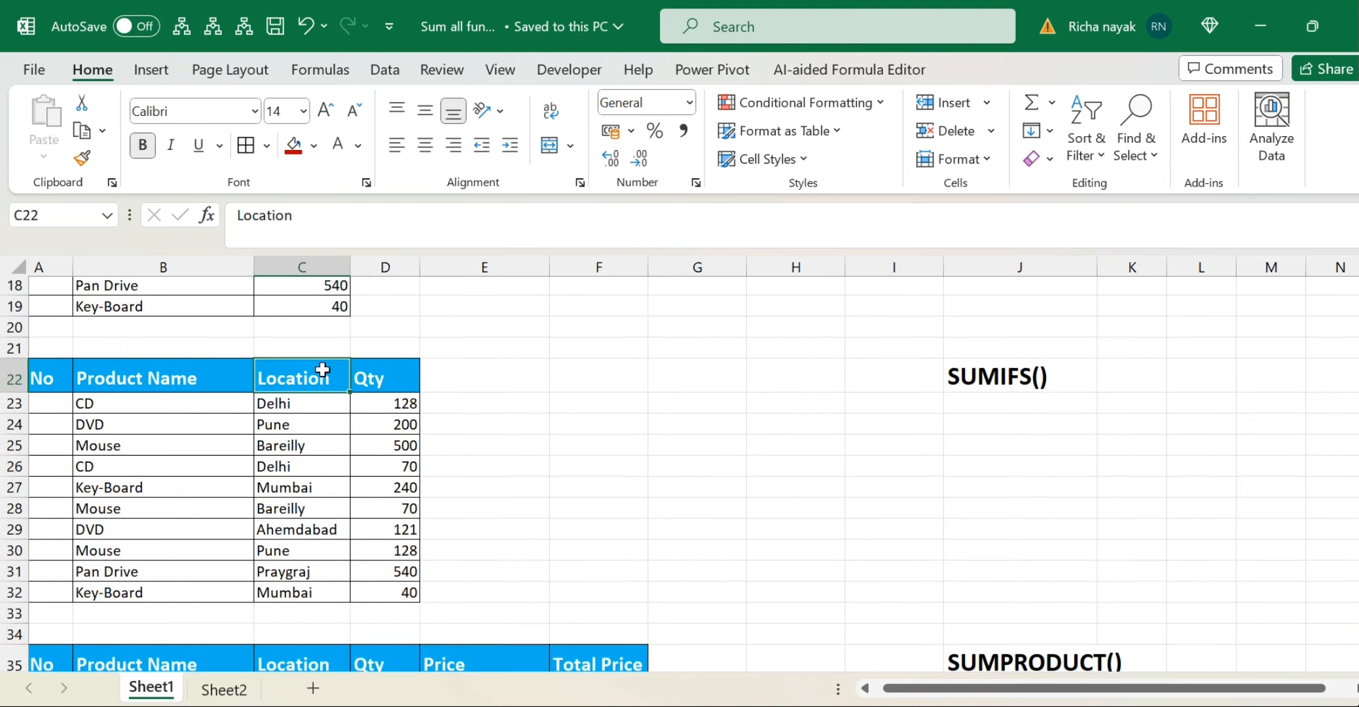
Step: Copy the third table's Product Name, Location and Qty headings to F22:H22 and widen column F to fit the heading
click(198, 372)
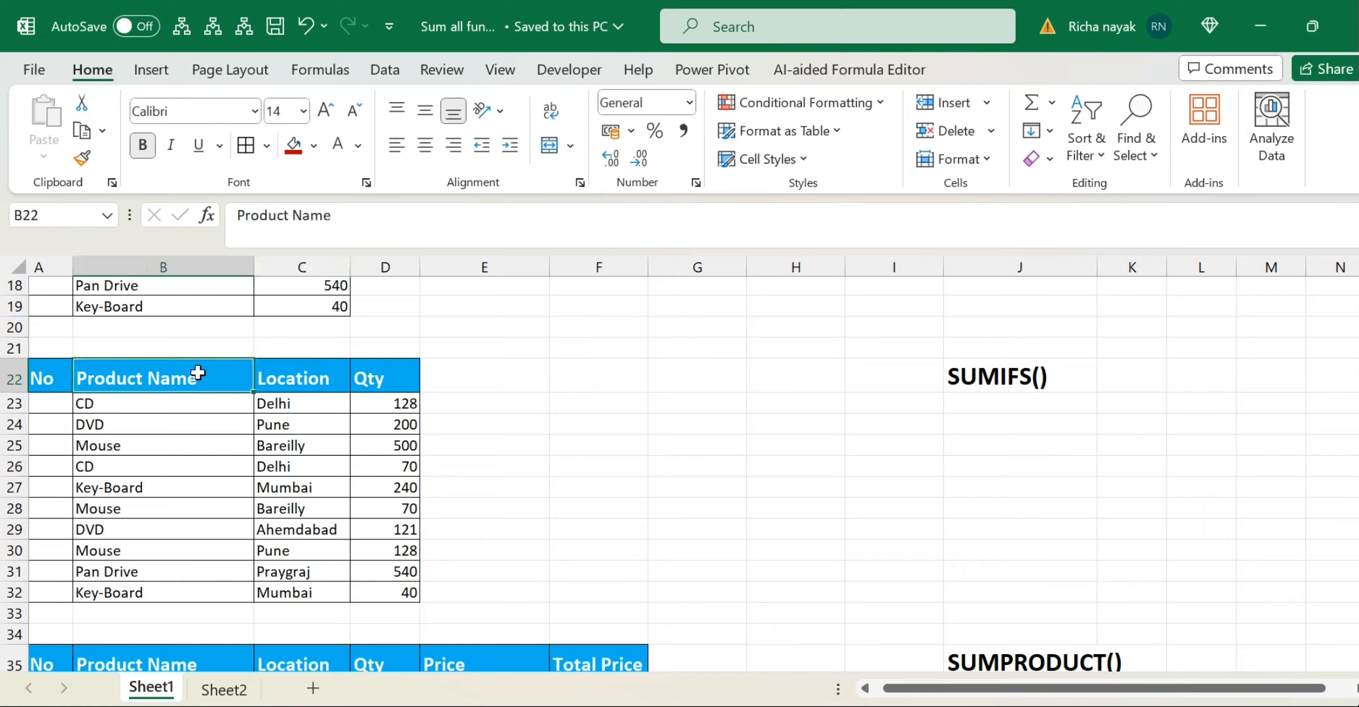
key(shift+Right)
key(shift+Right)
key(ctrl+c)
key(Right)
key(Right)
key(Right)
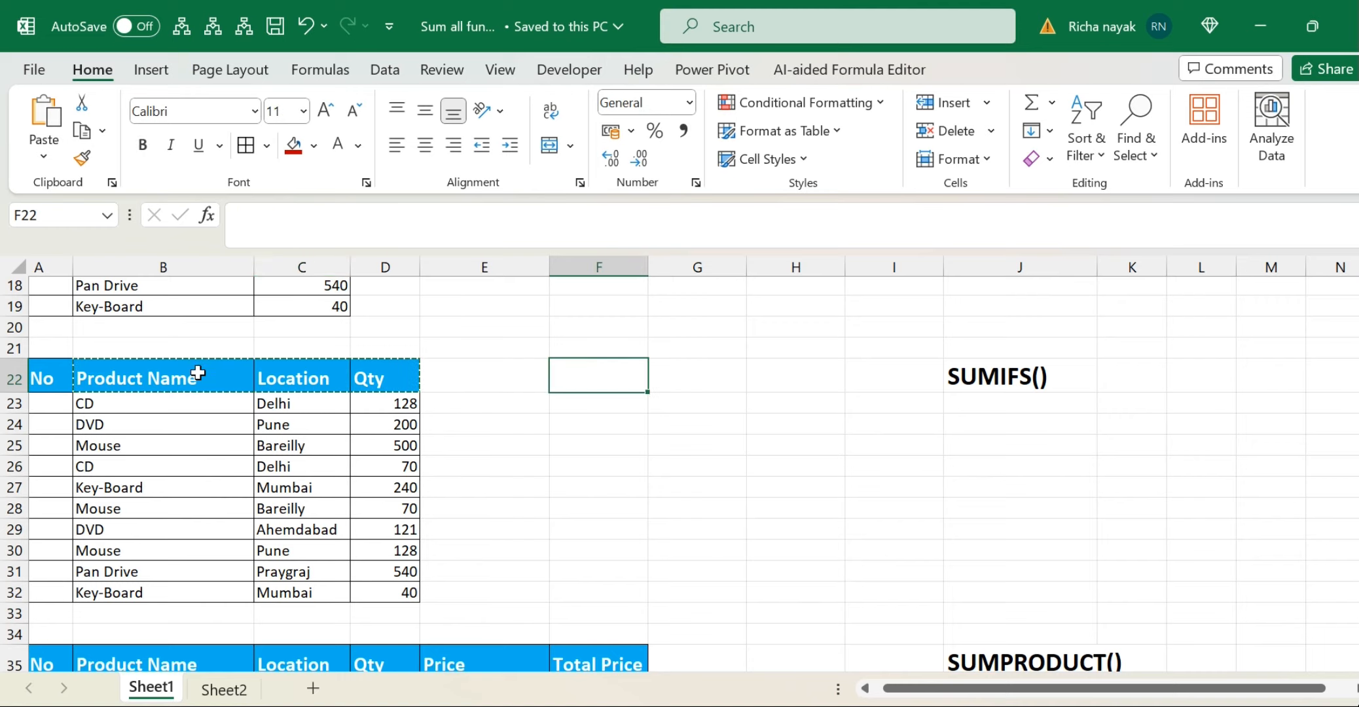
key(ctrl+v)
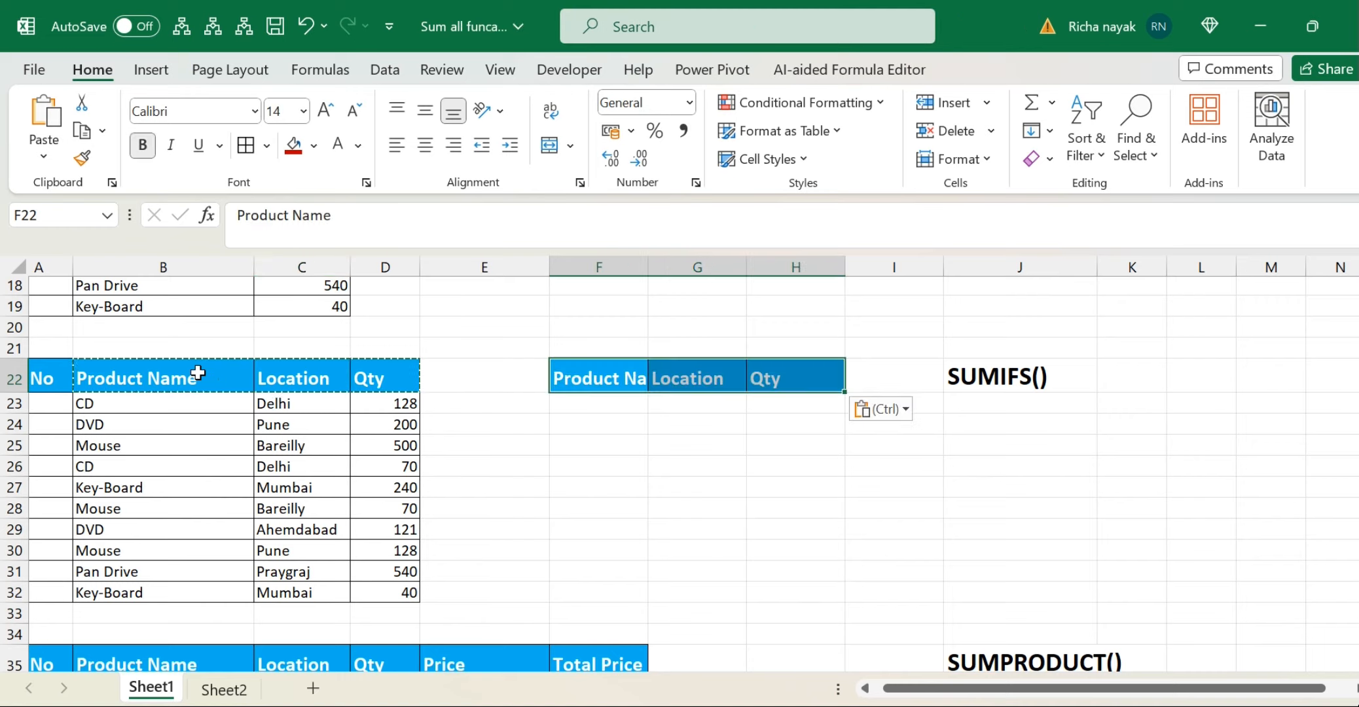
drag(646, 267, 678, 267)
Step: Copy the Key-Board entry from B27 of the third table into F23 under Product Name
click(621, 411)
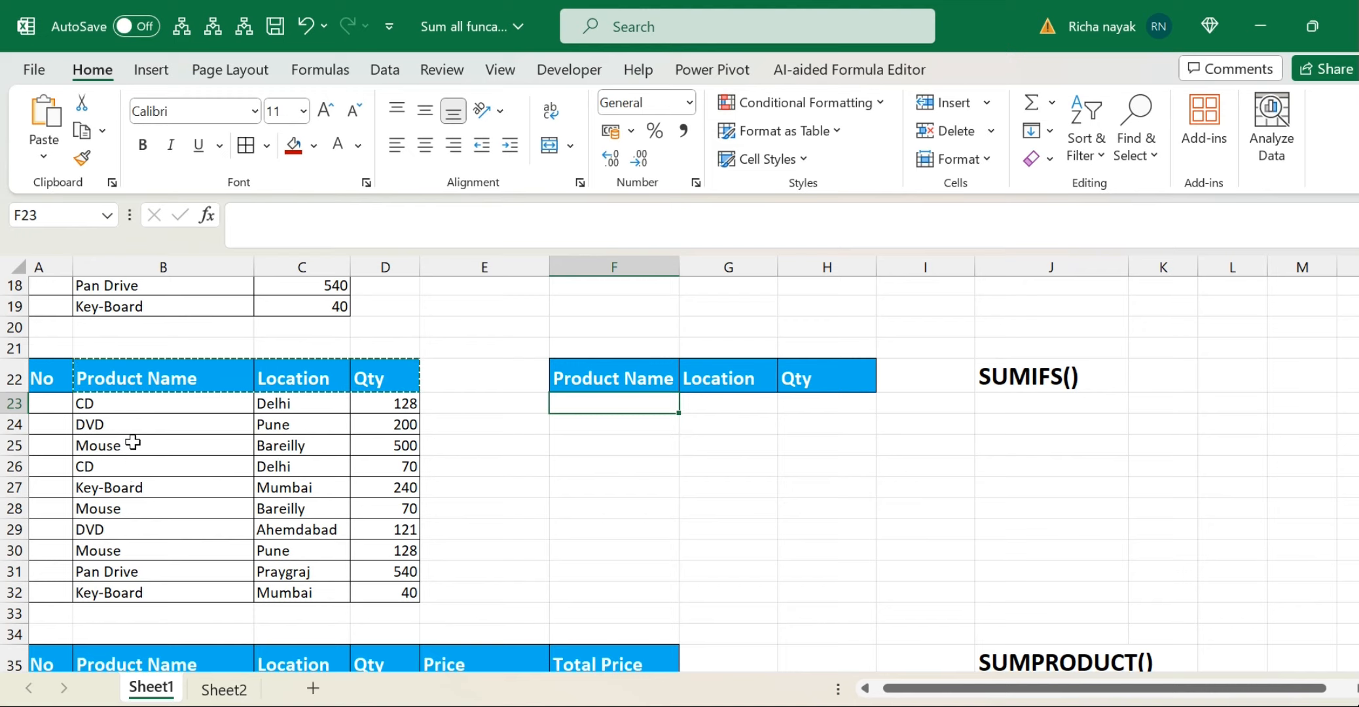
click(133, 509)
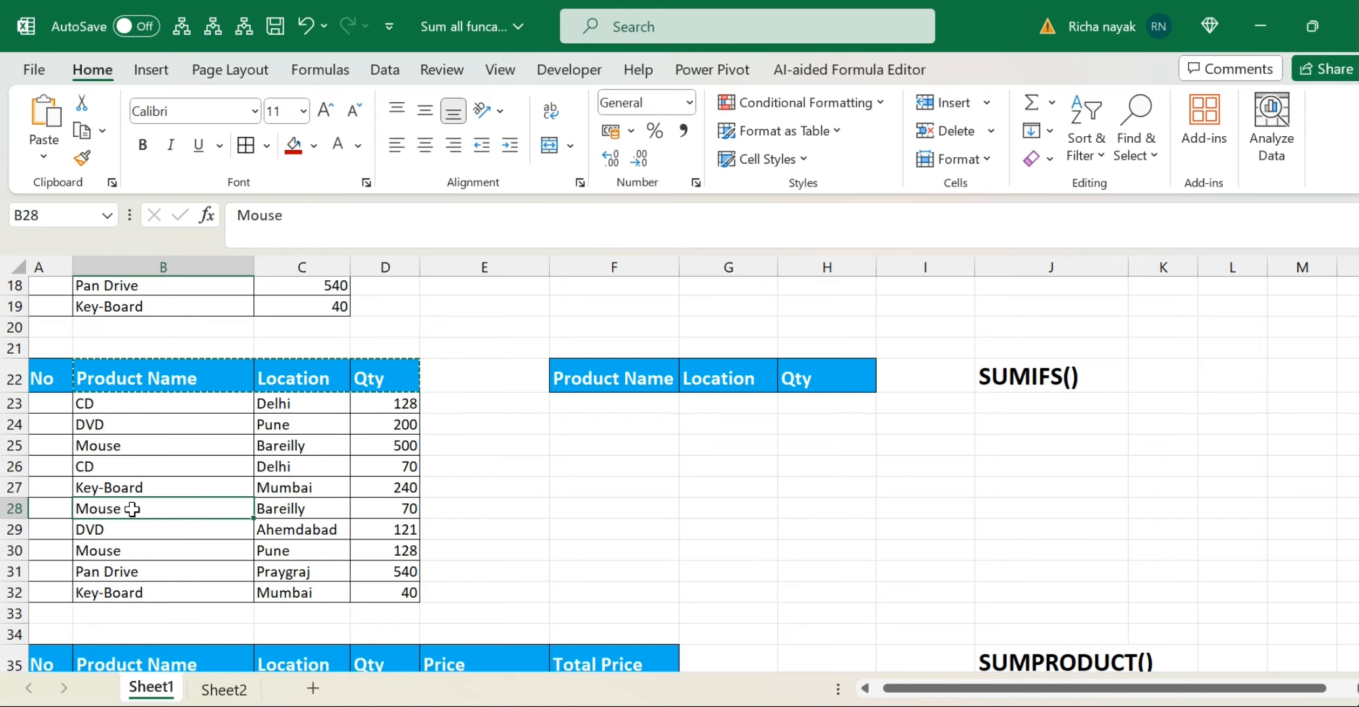
key(Up)
key(Up)
key(Down)
key(Down)
key(Up)
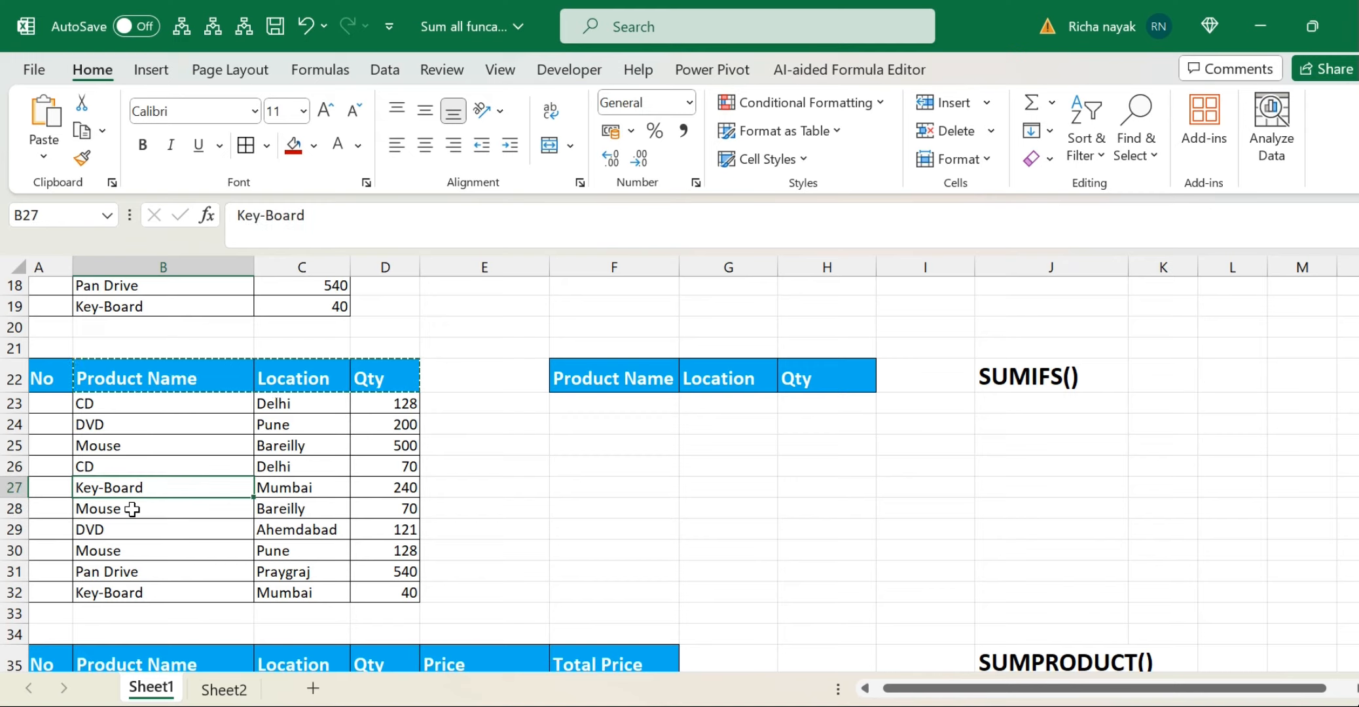
key(Up)
key(Down)
key(ctrl+c)
key(Right)
key(Right)
key(Right)
key(Up)
key(Up)
key(Up)
key(Right)
key(Up)
key(ctrl+v)
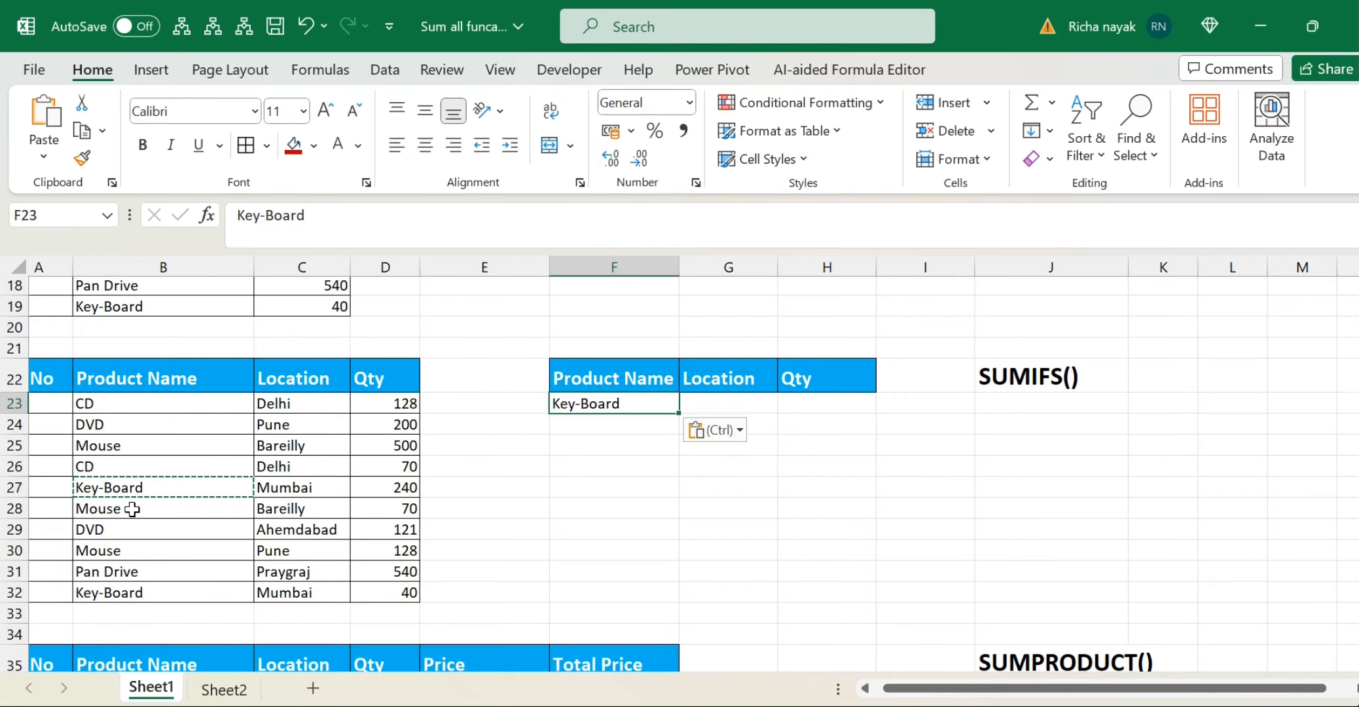
Step: Enter Mumbai as the location in G23
key(Right)
key(Right)
key(Left)
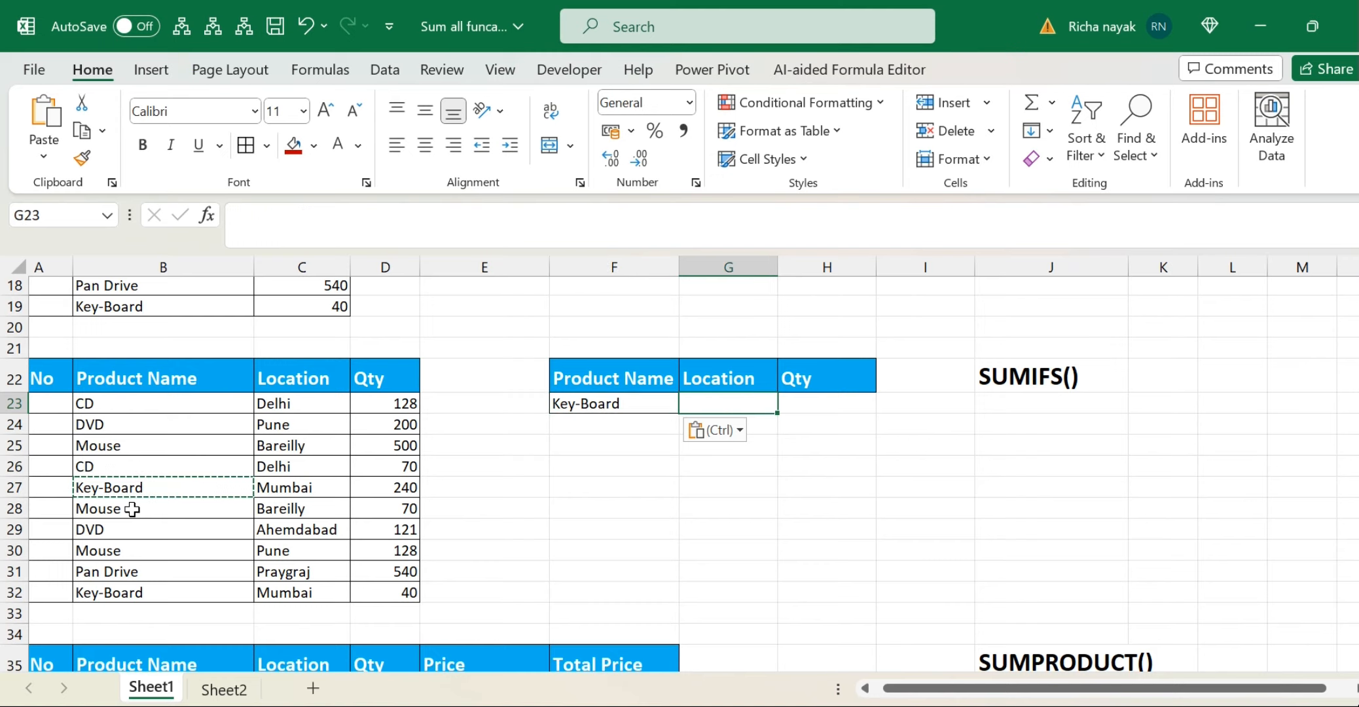
text(Mumbai)
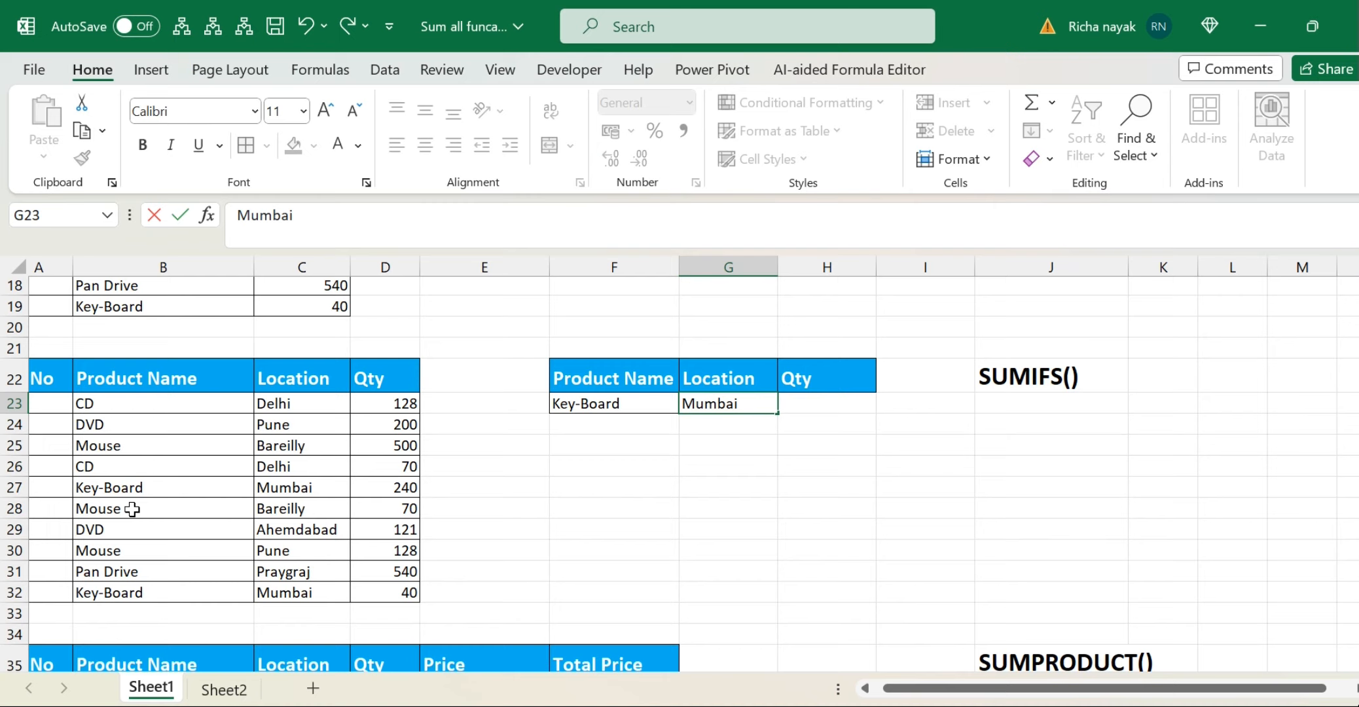
key(Right)
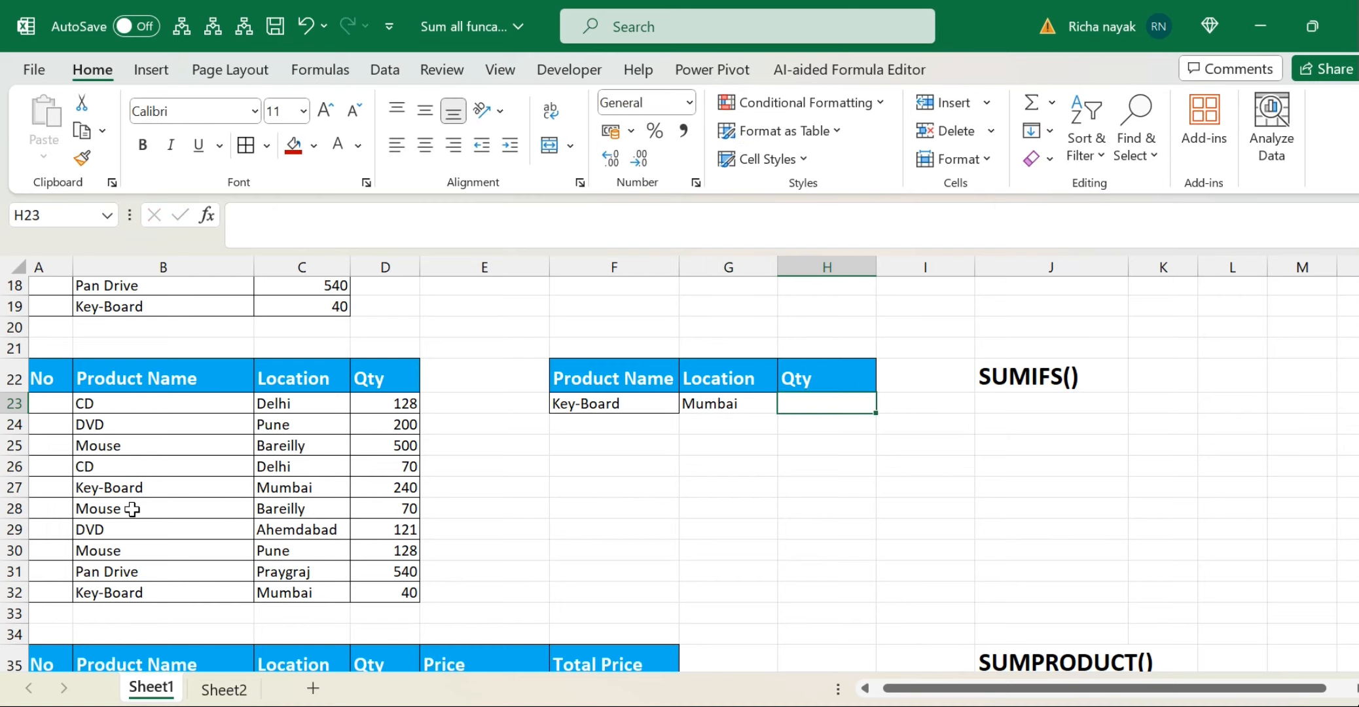
Step: Add cell borders to the criteria row F23:H23 beneath the copied headings
key(Left)
key(Left)
key(shift+Right)
key(shift+Right)
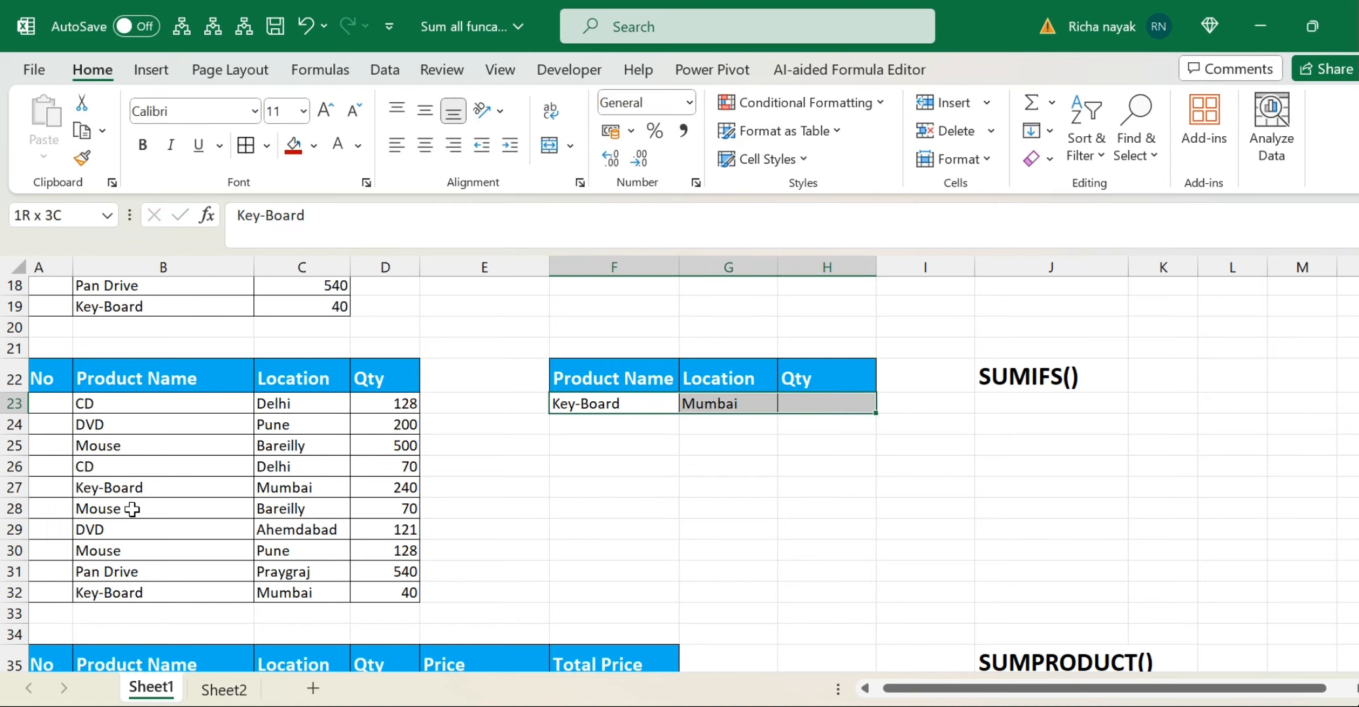
key(alt)
Step: Compare the single CD criterion in E10 of the SUMIF example with the product and location criteria in F23:G23
scroll(132, 509, up, 4)
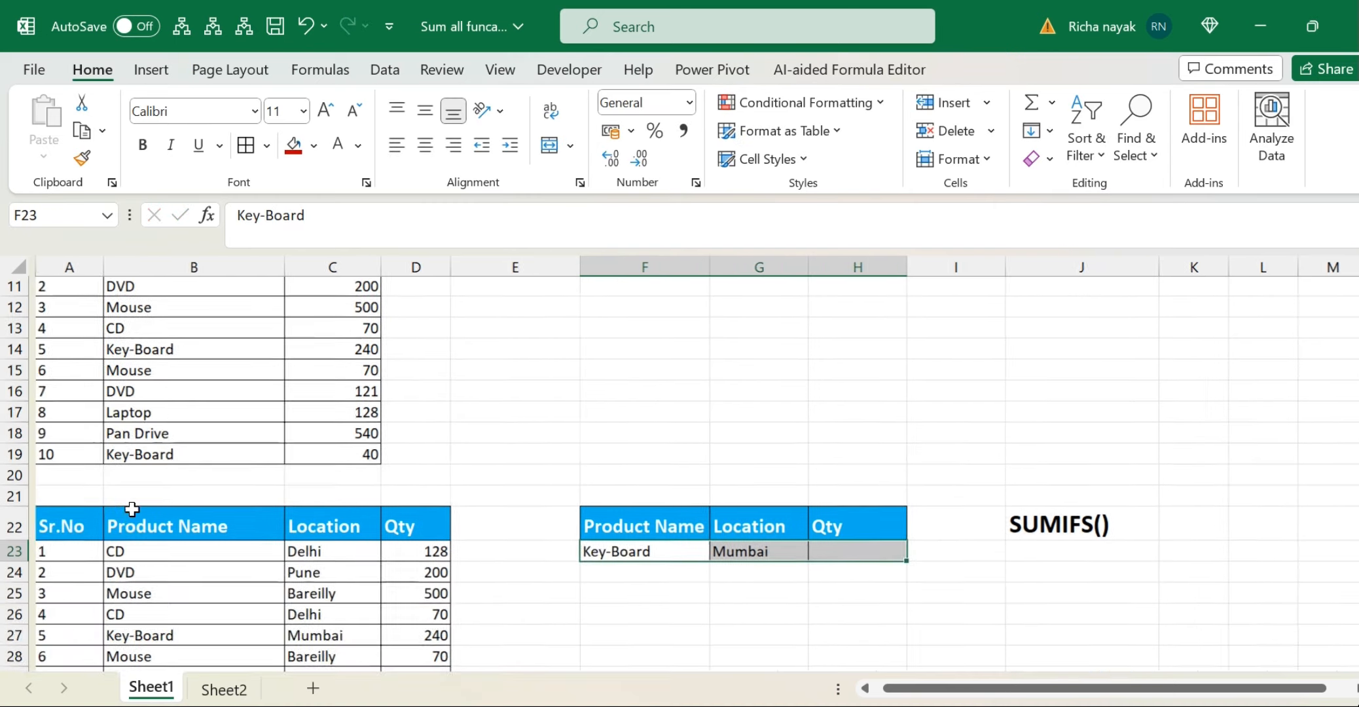
click(522, 400)
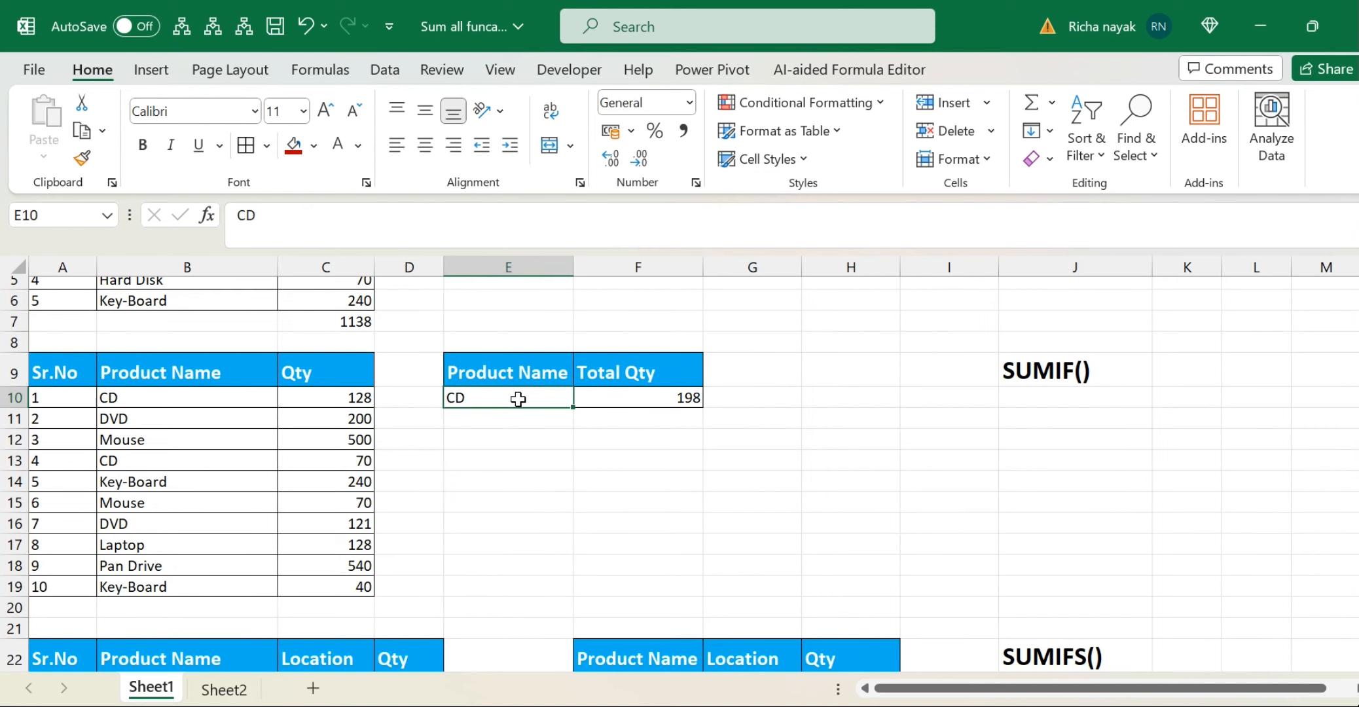
scroll(787, 549, down, 4)
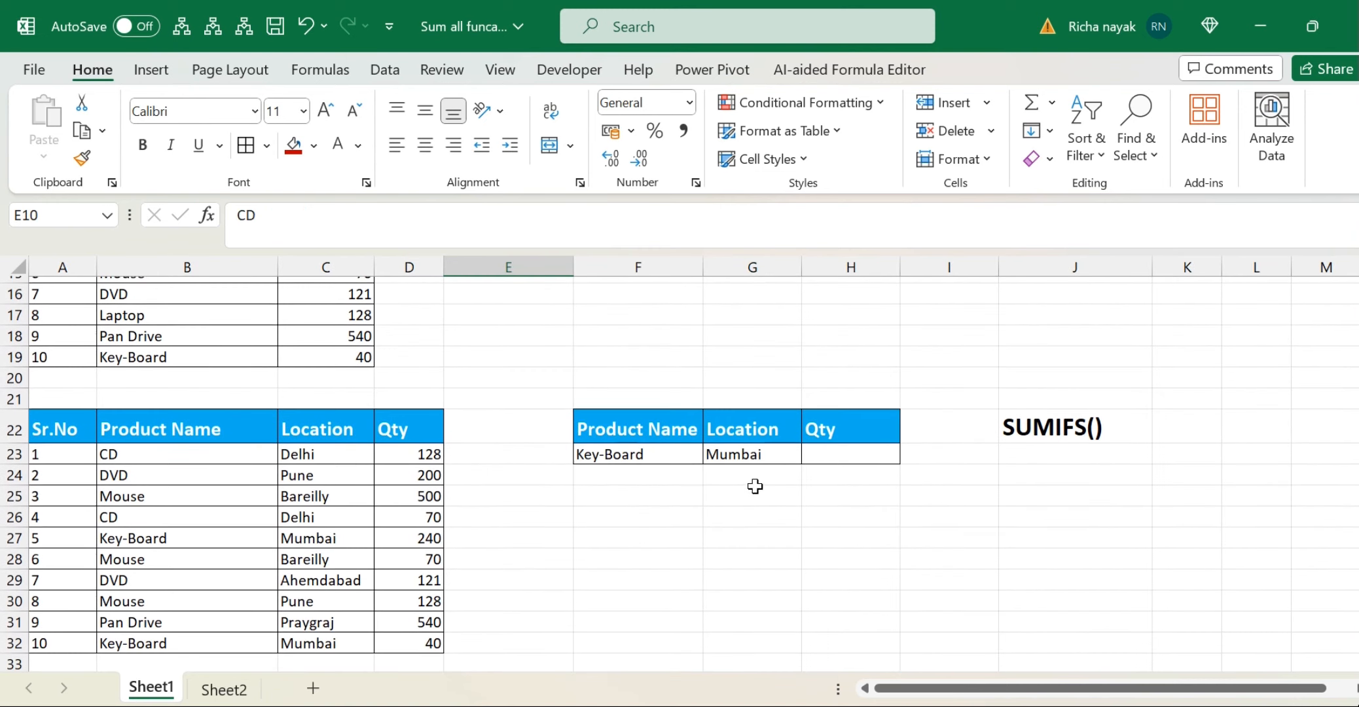
click(757, 466)
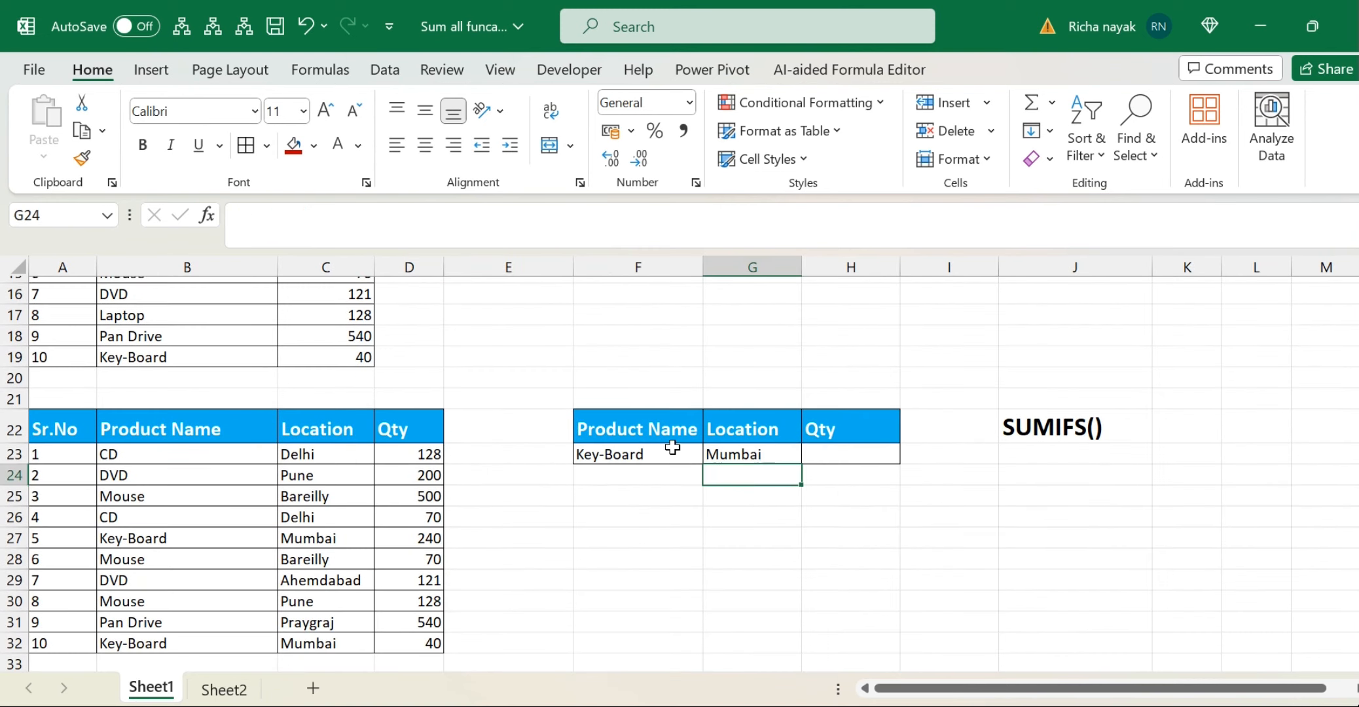
click(644, 453)
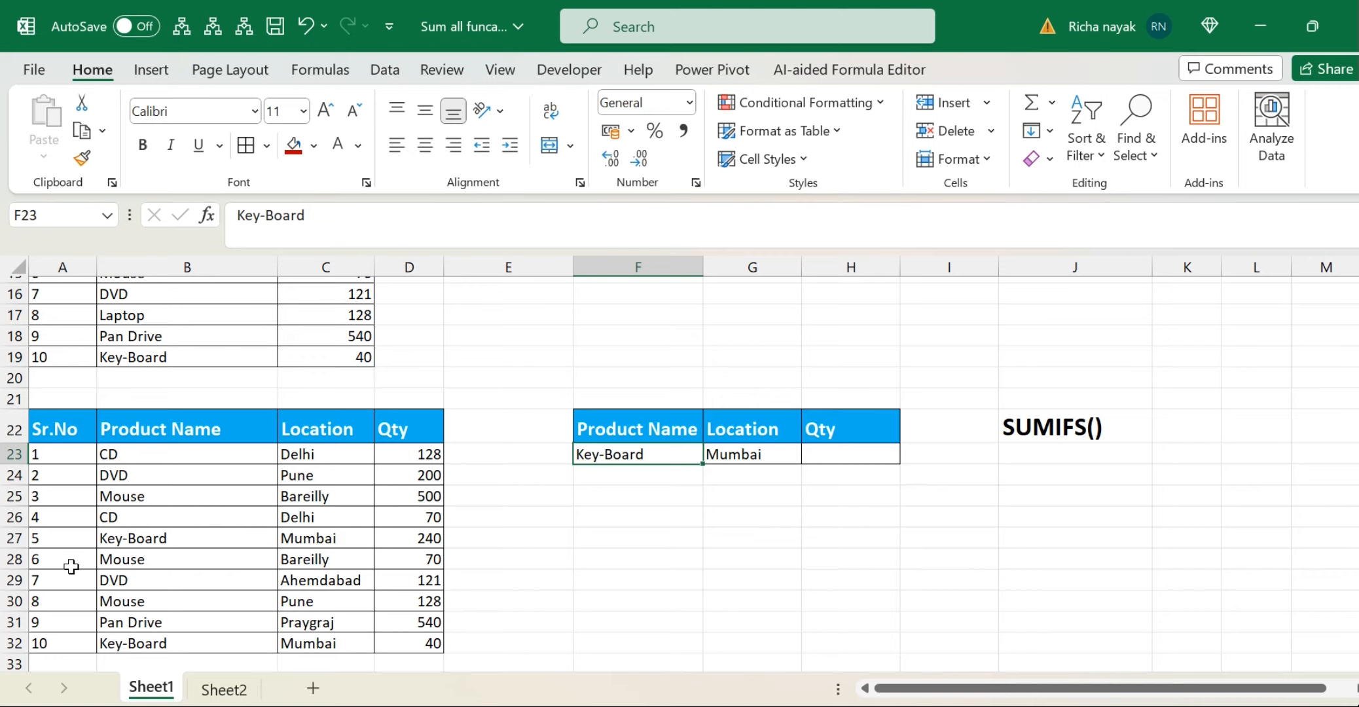
Step: Start a SUMIFS formula in H23 with the quantities D23:D32 as the sum range
click(839, 454)
text(=)
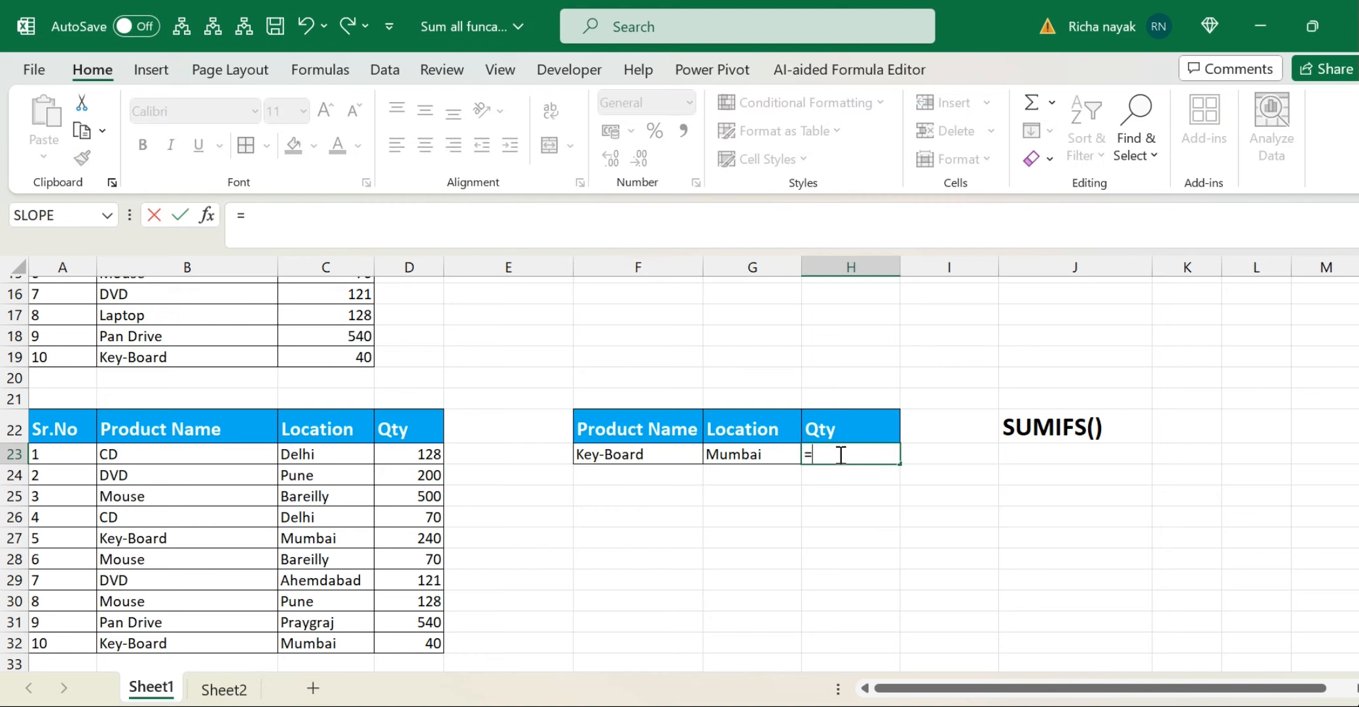
text(sumifs)
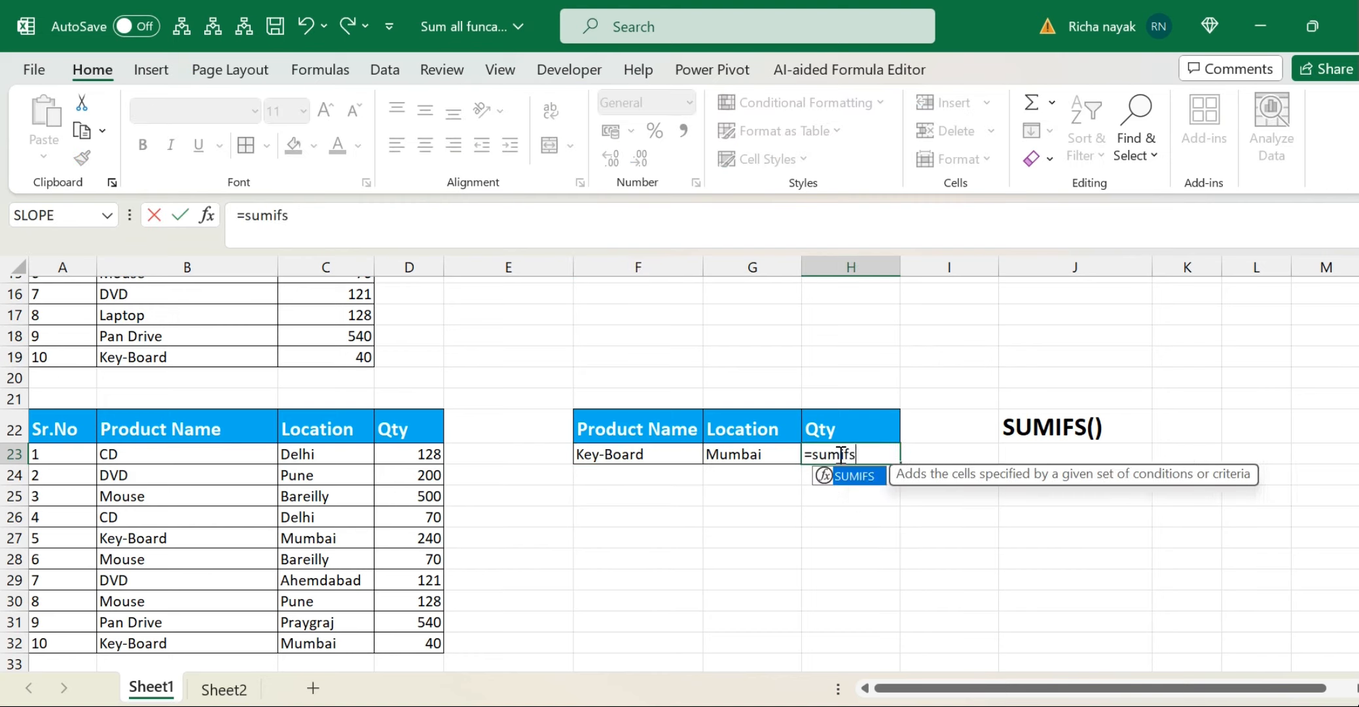
key(Tab)
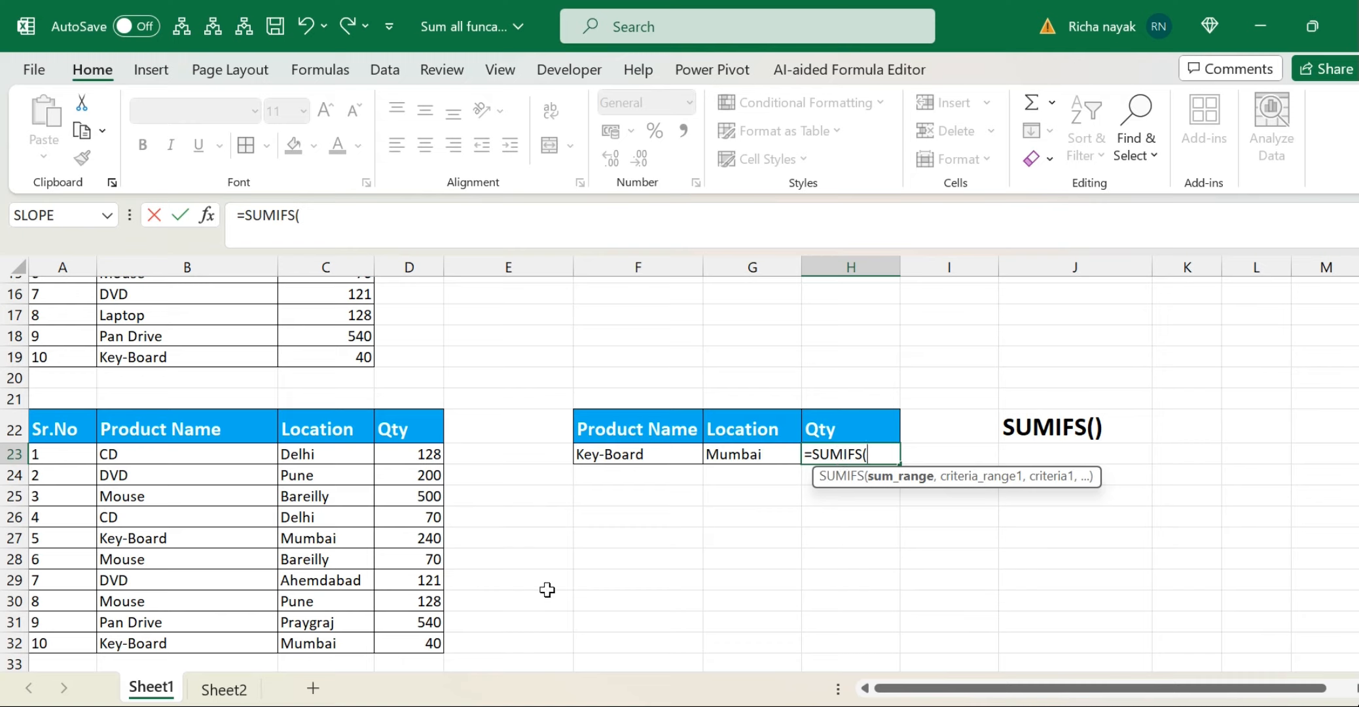
drag(420, 453, 419, 635)
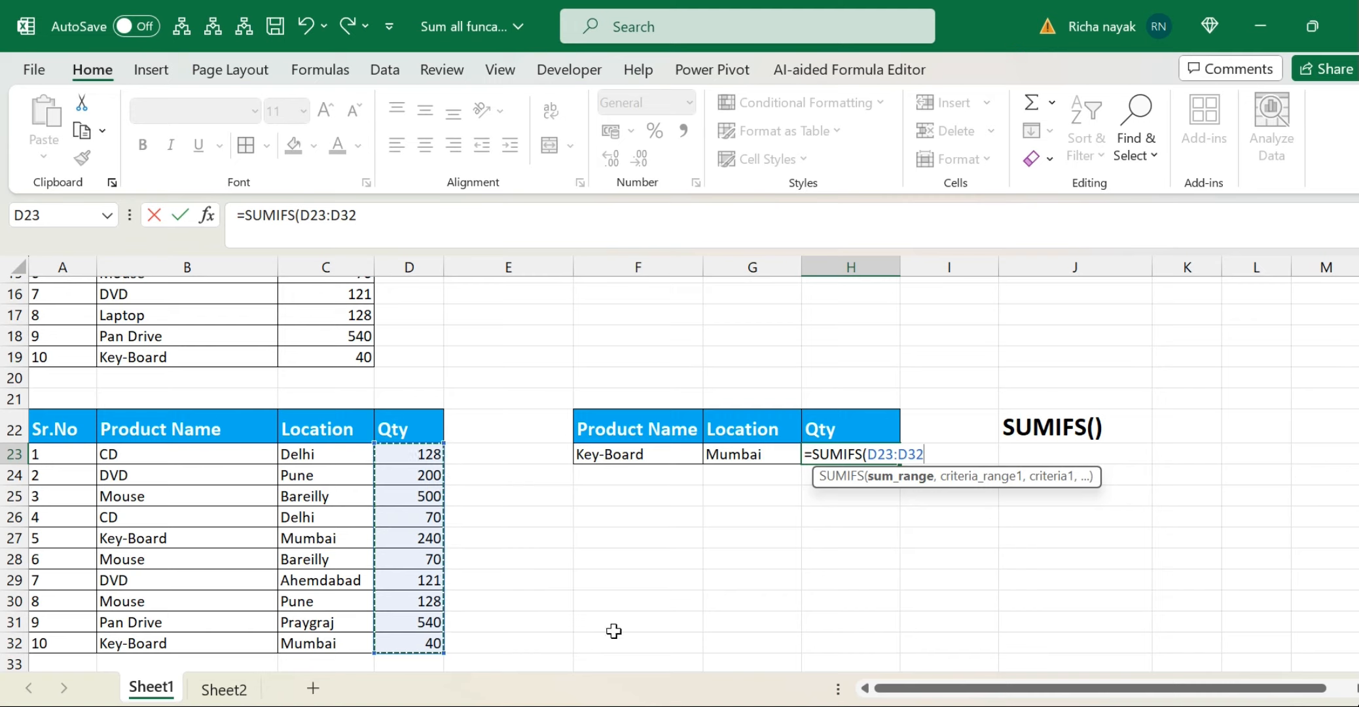
text(,)
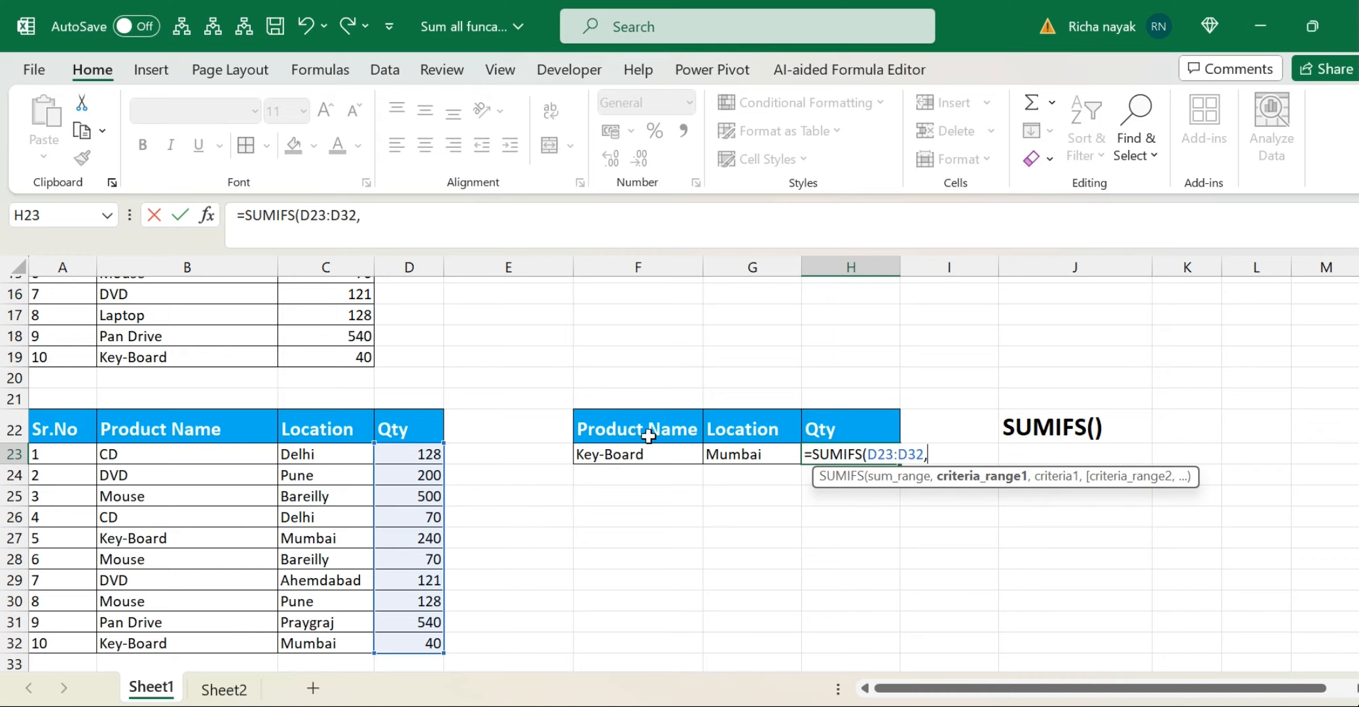
Step: Add the product names B23:B32 as the first criteria range with "Key-Board" as its criterion
drag(168, 455, 169, 639)
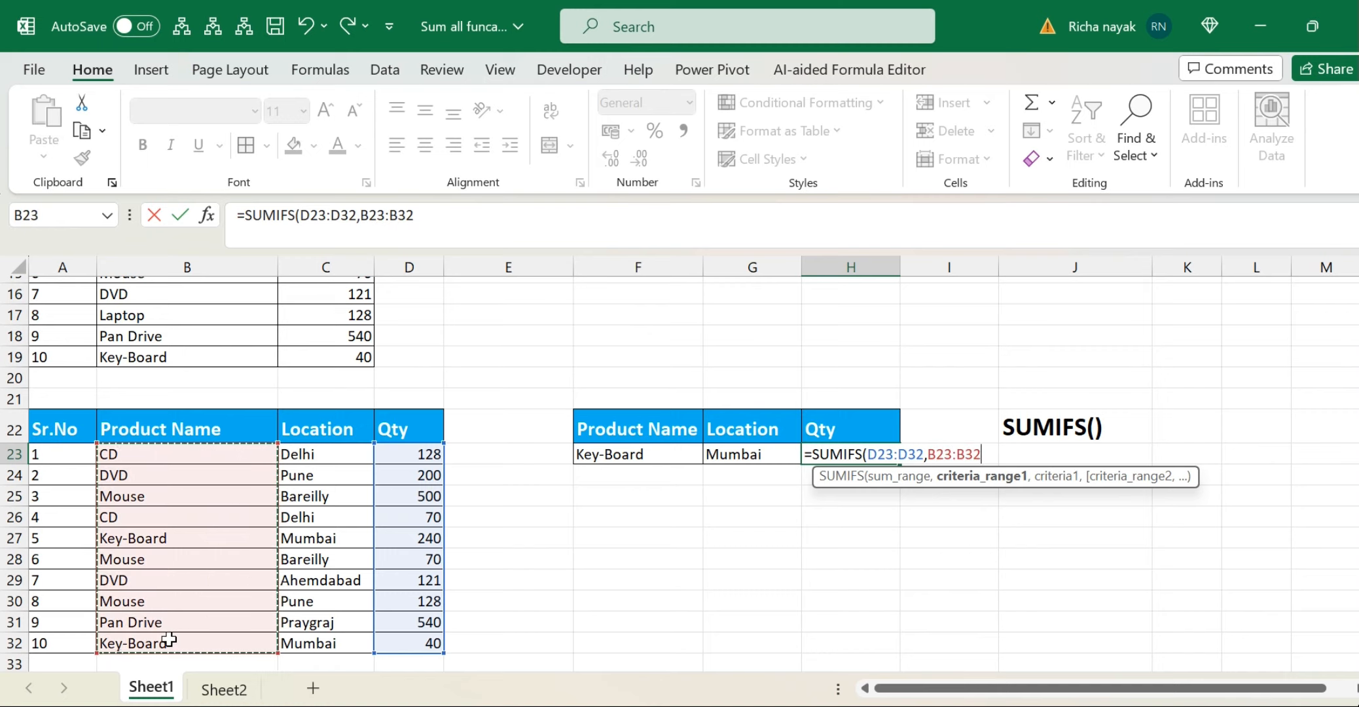
text(,)
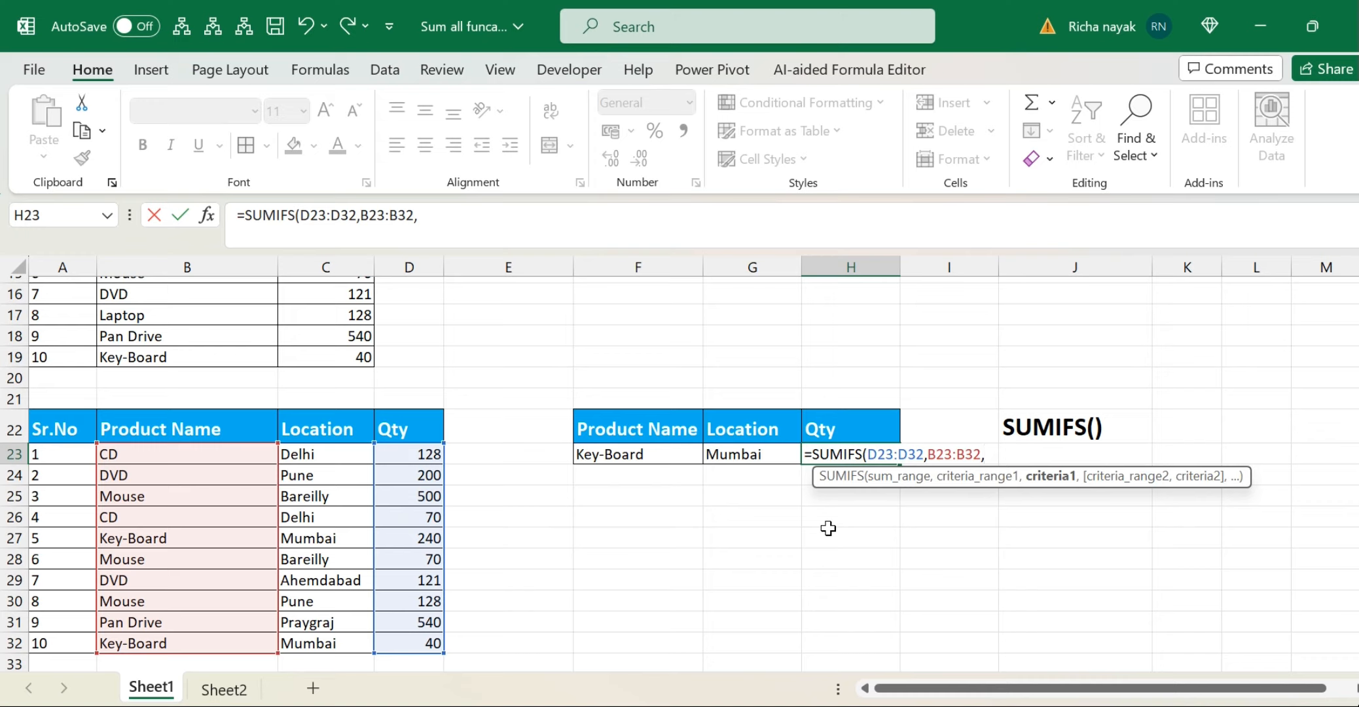
text("Key-Board)
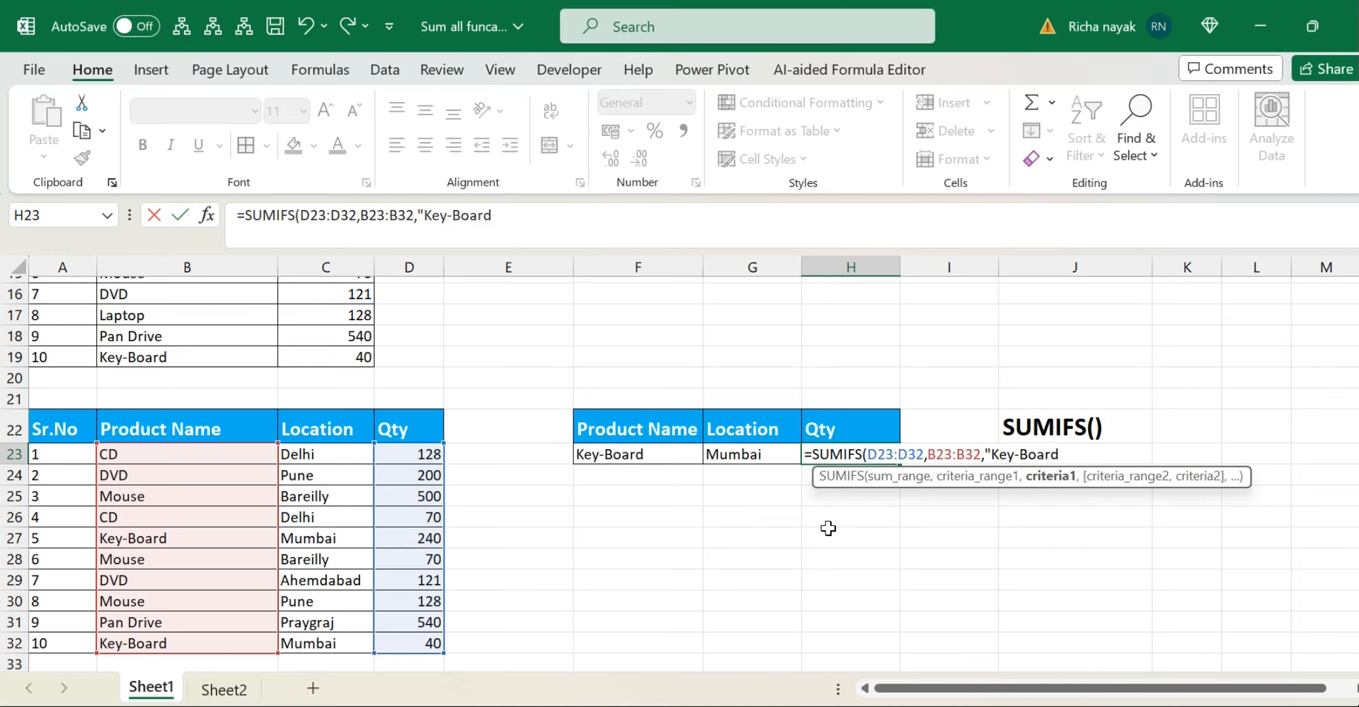
text(",)
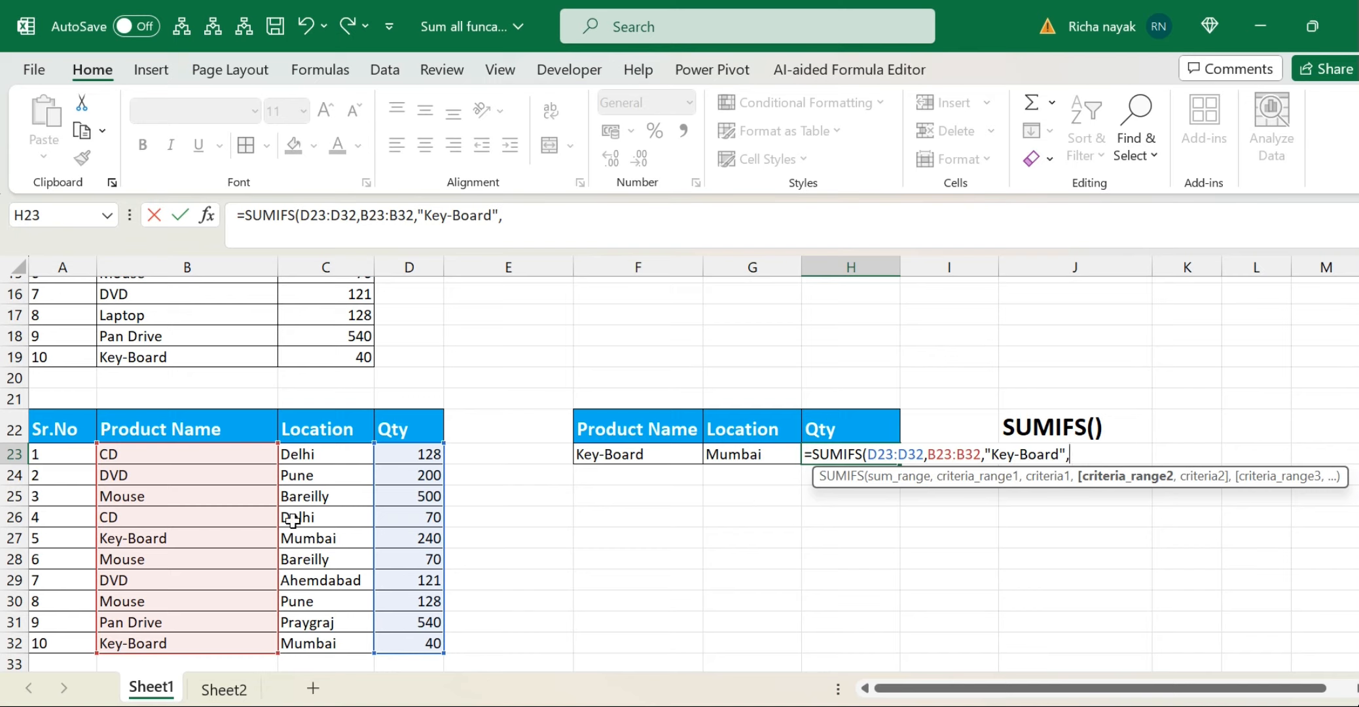
Step: Add the locations C23:C32 as the second criteria range with "Mumbai" as its criterion and complete the SUMIFS formula
click(306, 455)
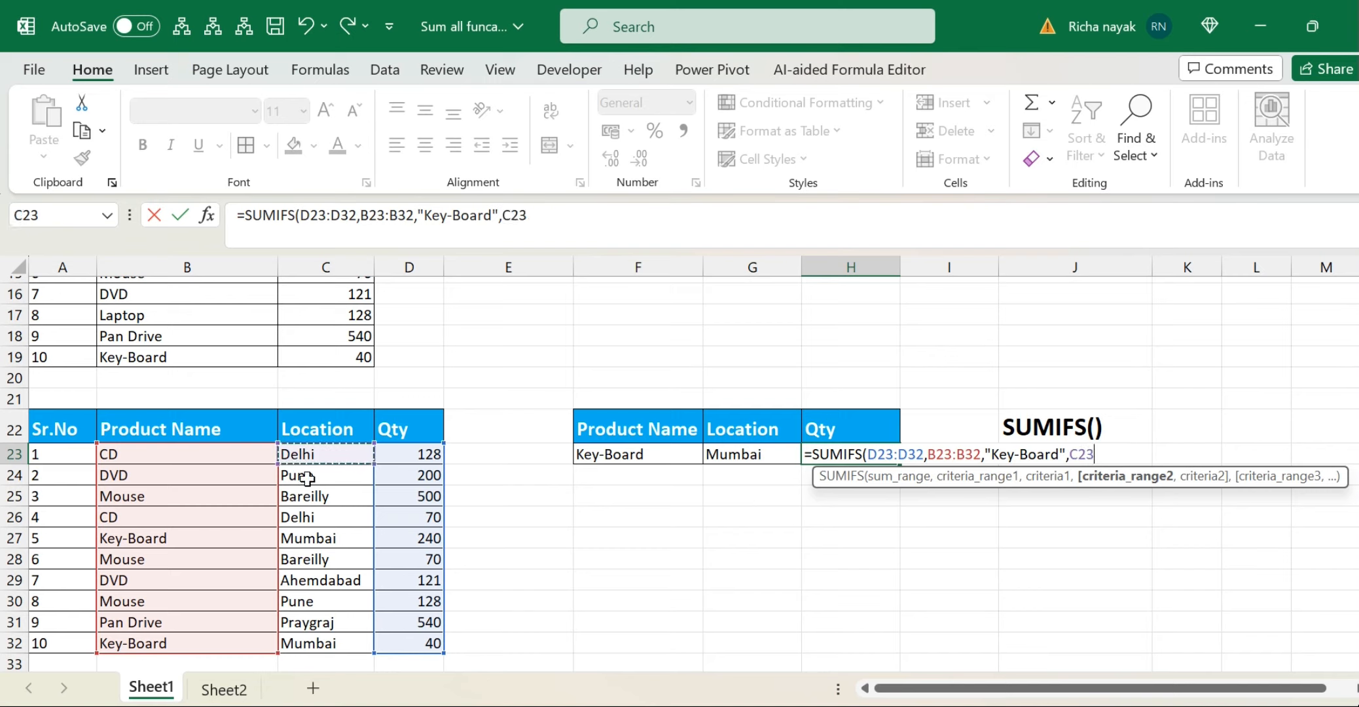
drag(306, 477, 327, 640)
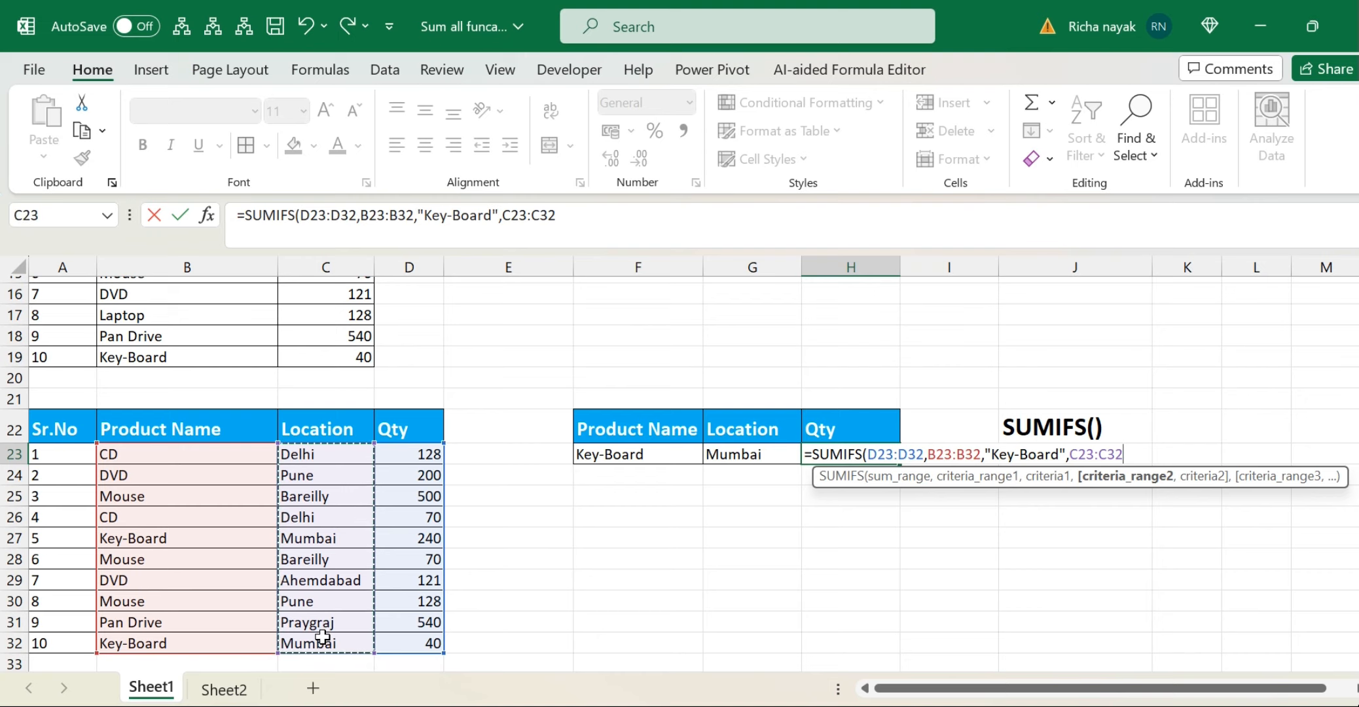
text(,)
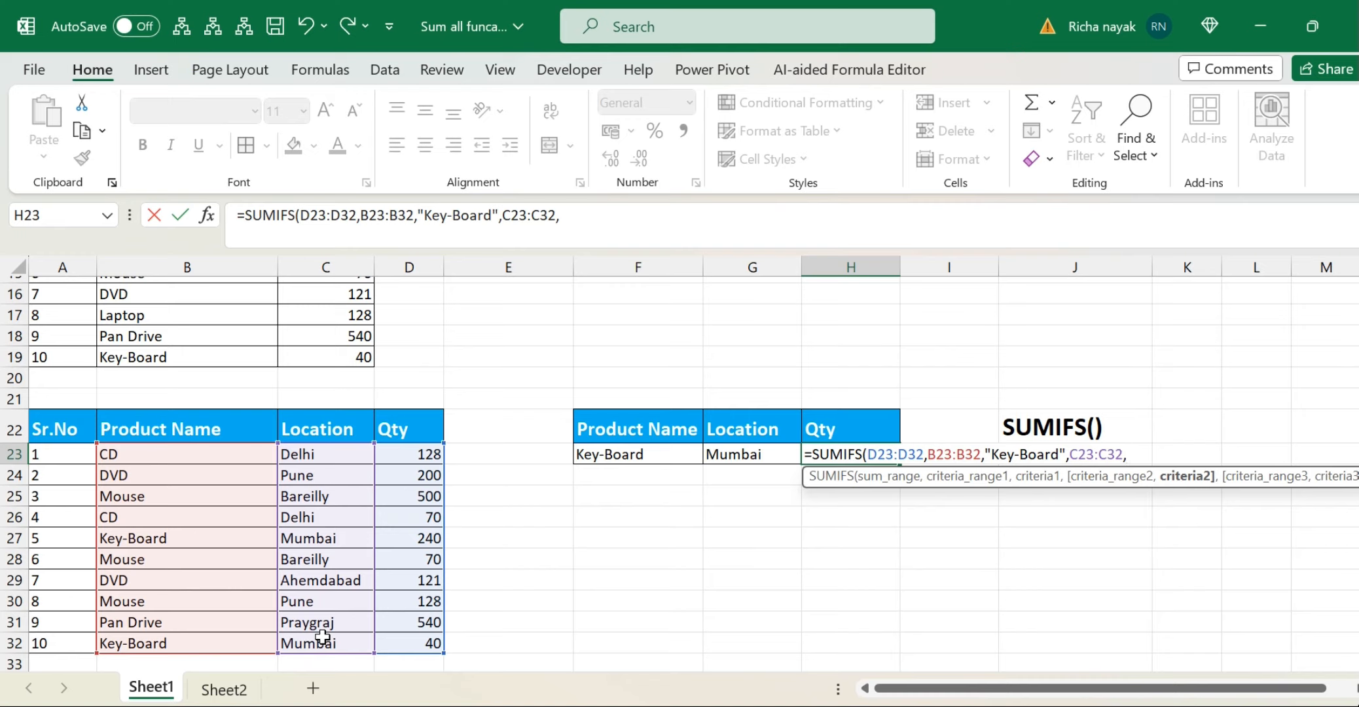
text("Mumbai)
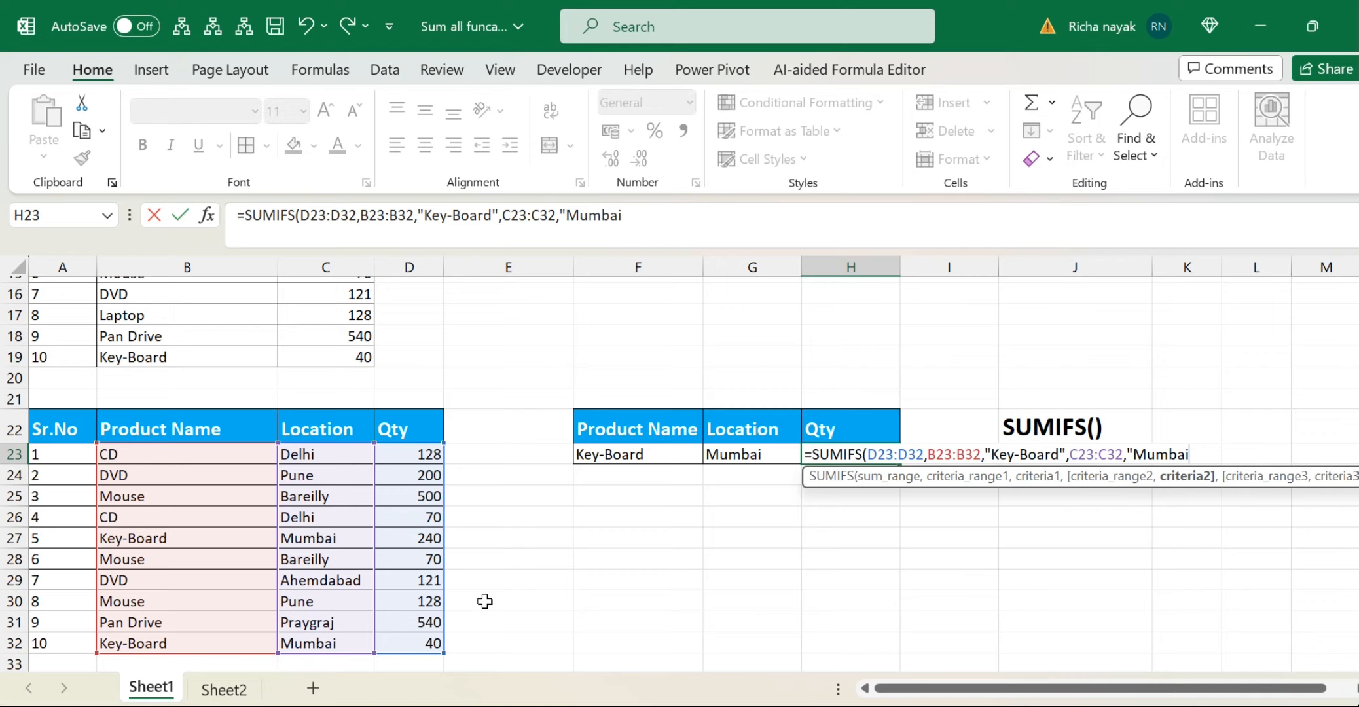
text(")
key(Return)
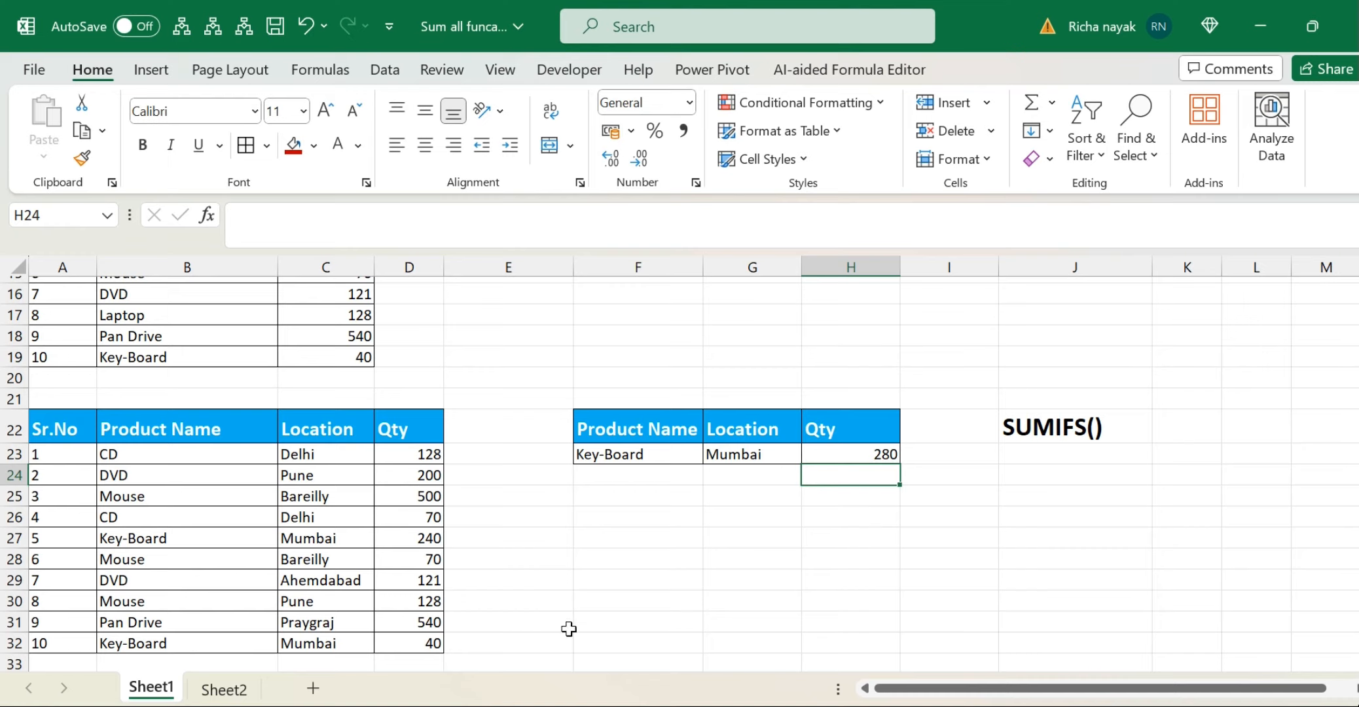
Step: Check the SUMIFS formula in H23 against the Key-Board and Mumbai rows 27 and 32 and their quantities
click(597, 453)
click(728, 451)
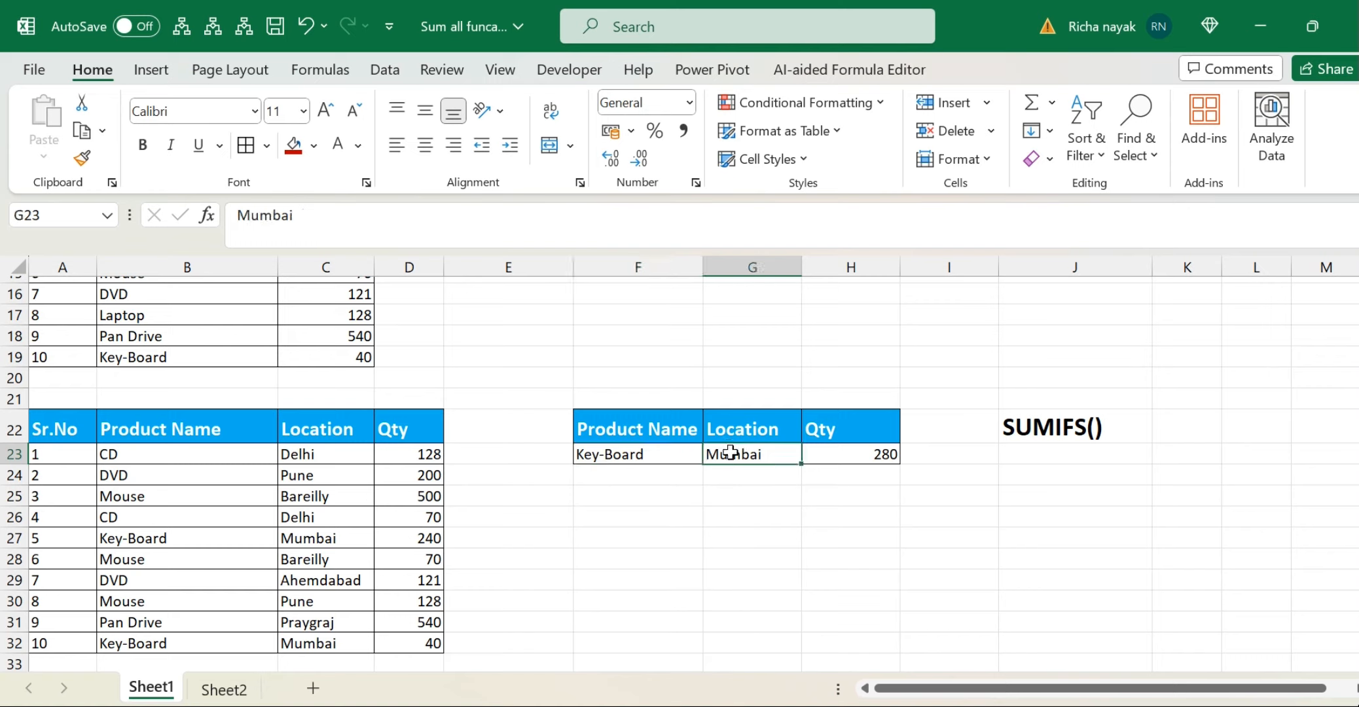
click(863, 451)
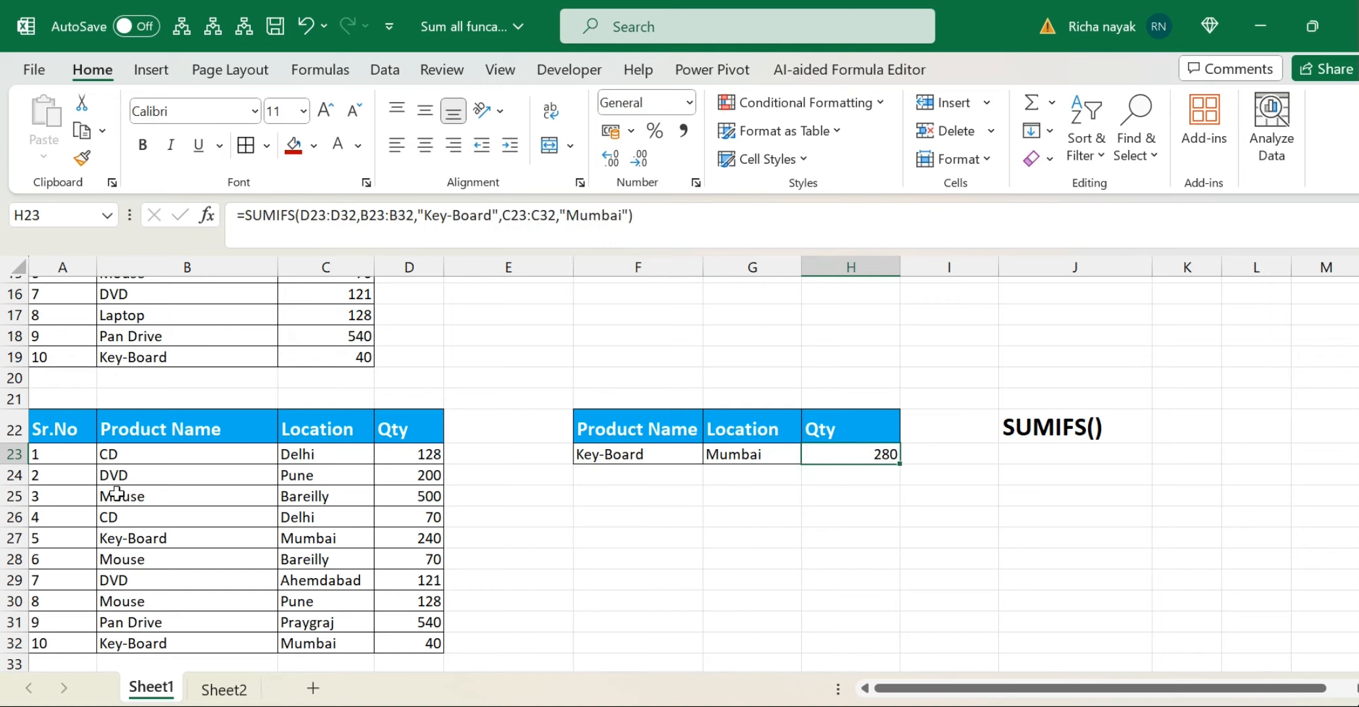
click(130, 538)
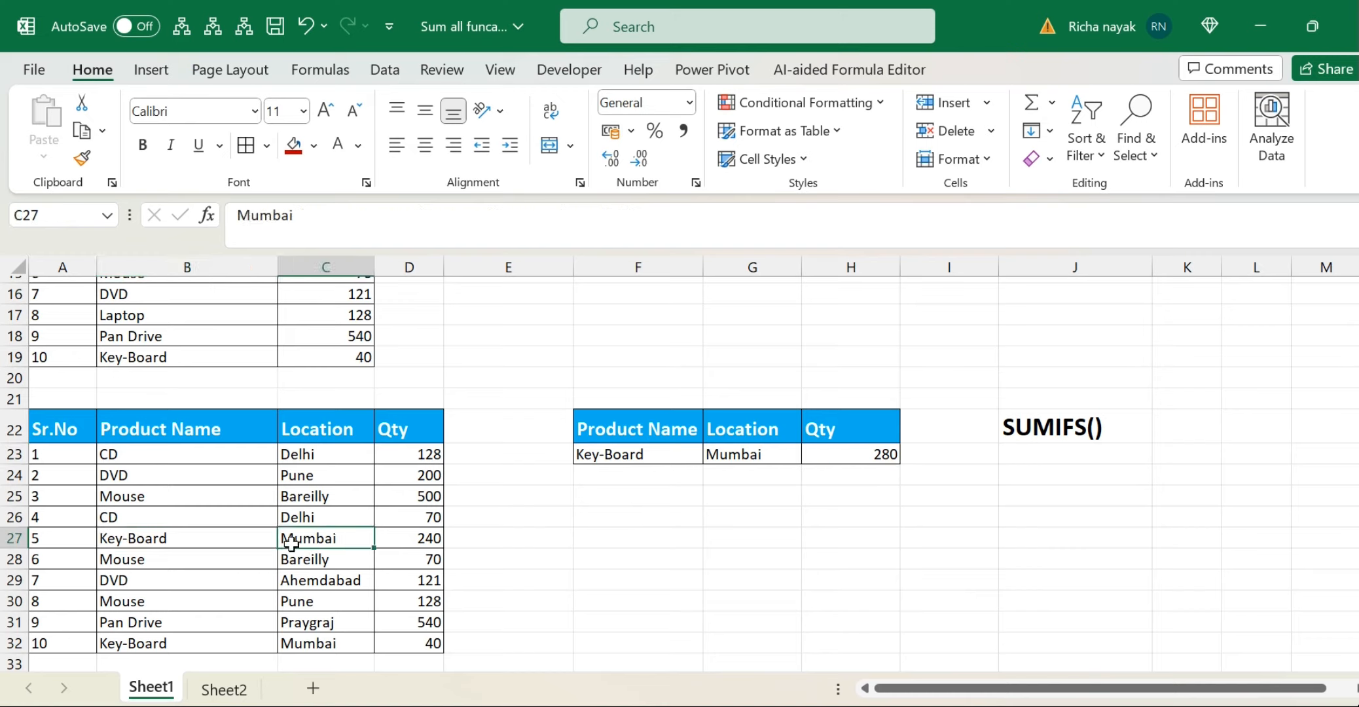
click(140, 646)
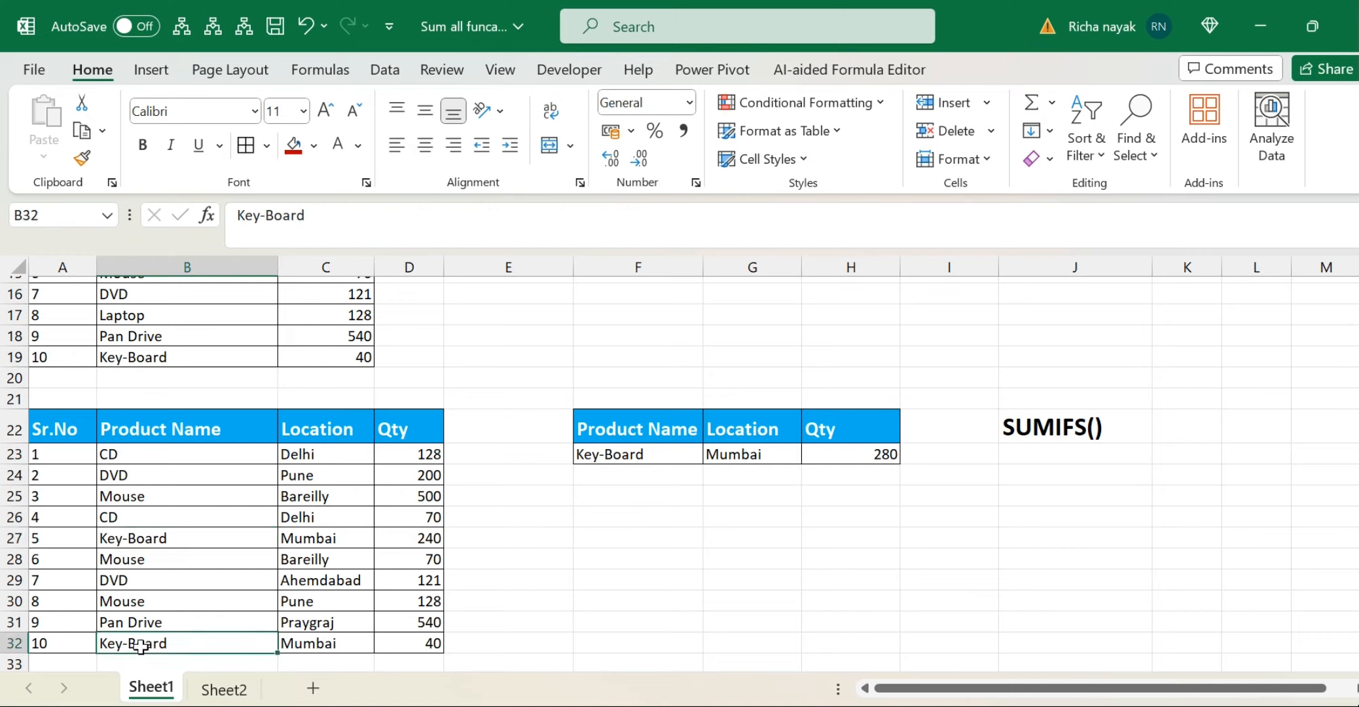
click(433, 646)
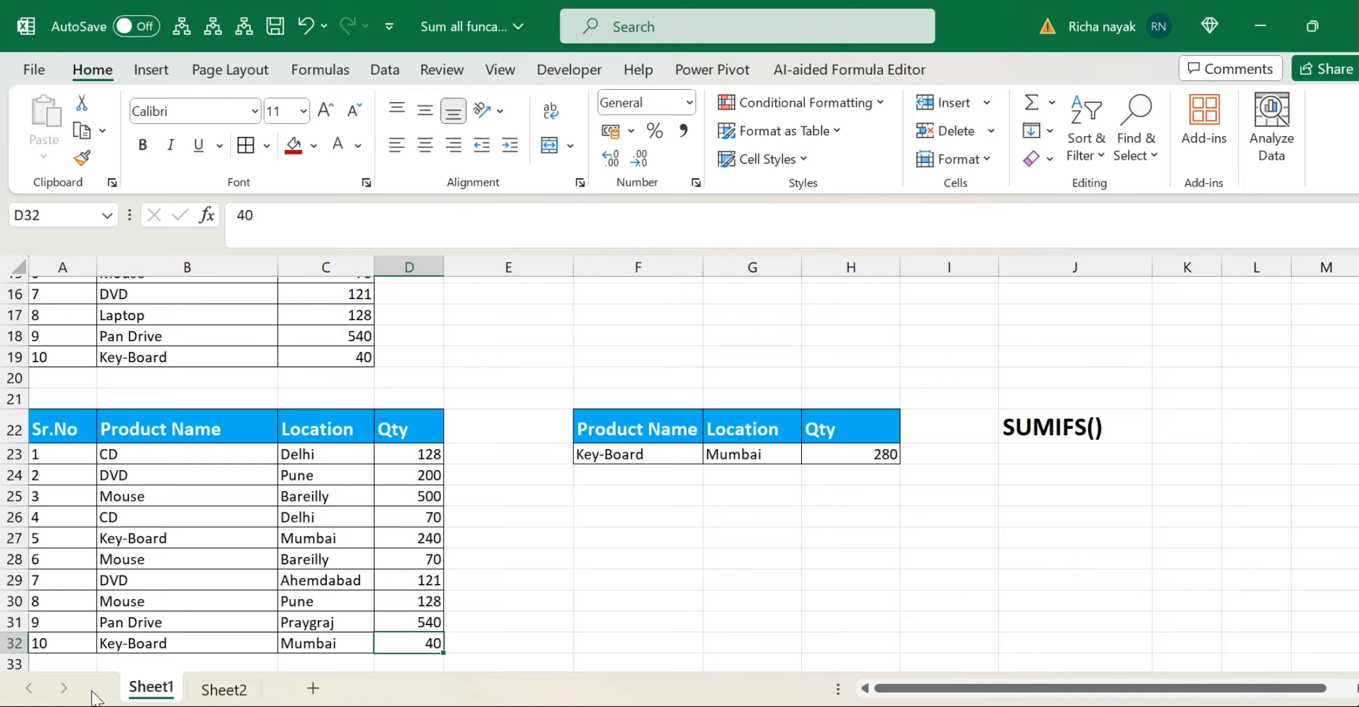
Step: Try Pune as the location in C32 to test the SUMIFS result, and undo that change
click(305, 647)
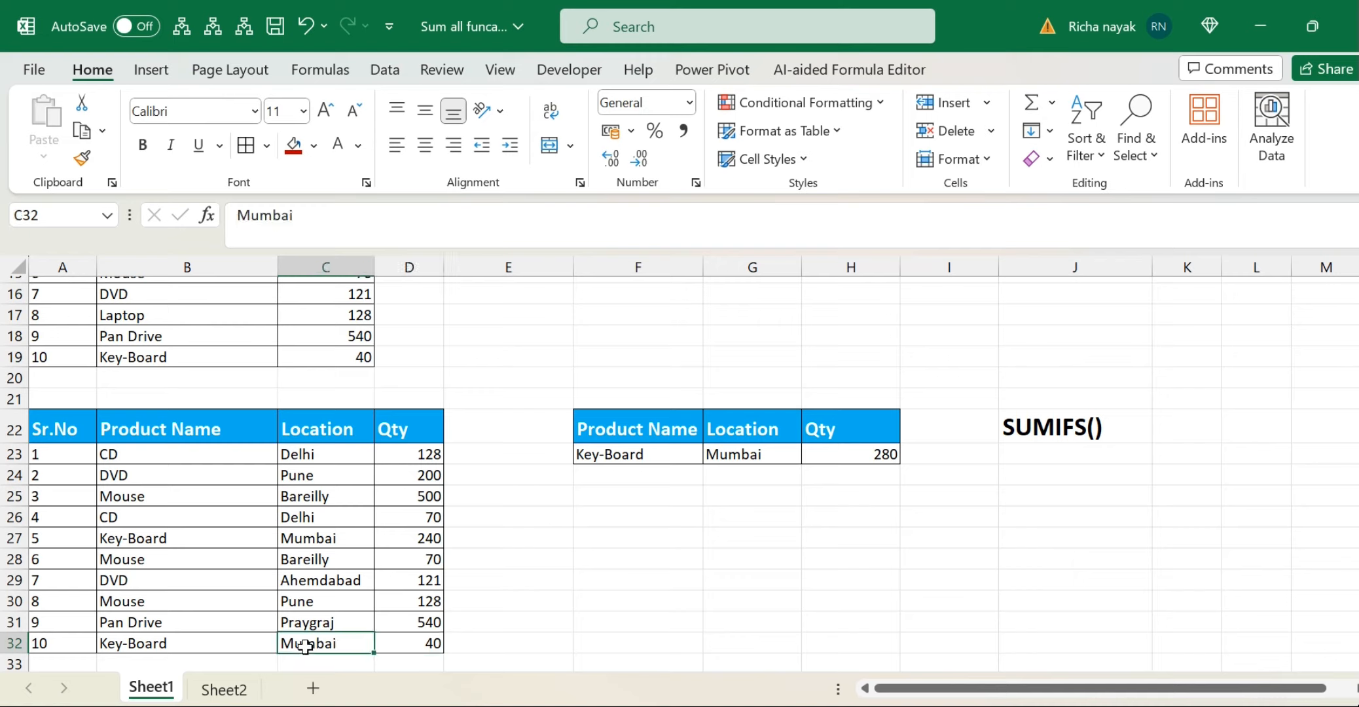
text(P)
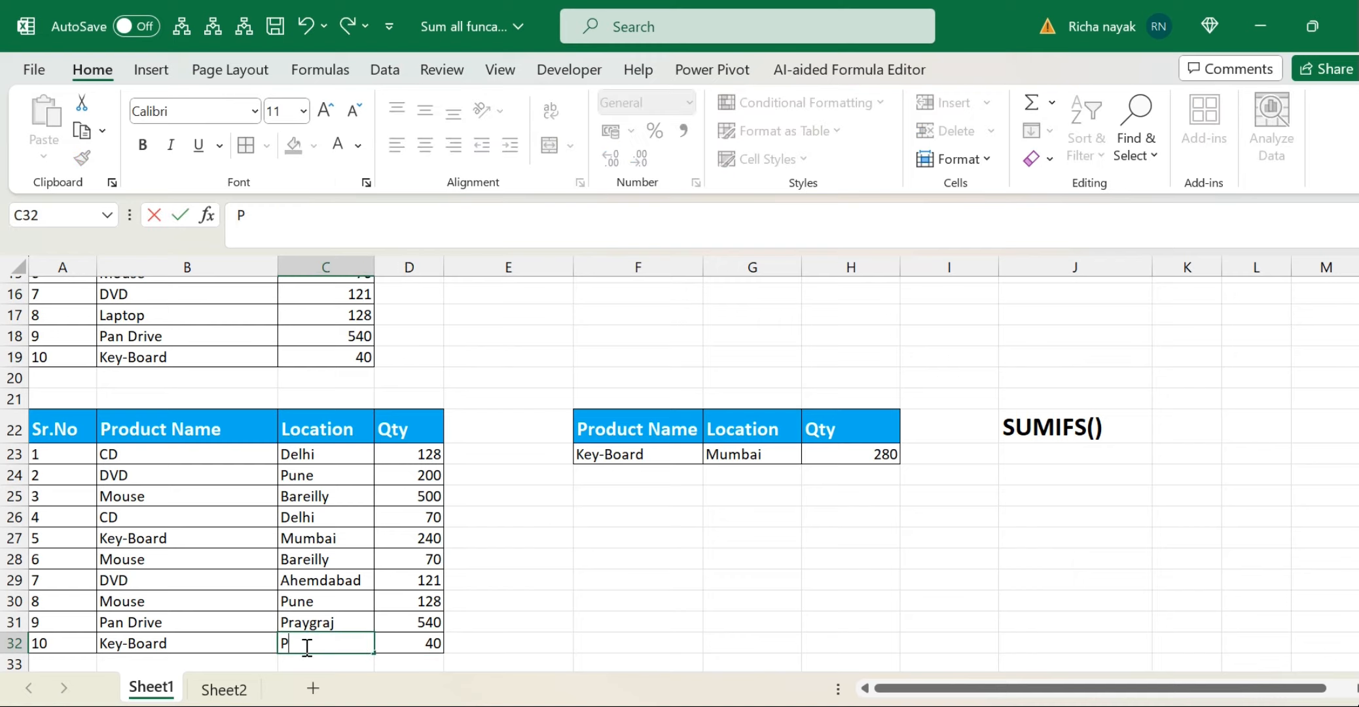
text(une)
key(Return)
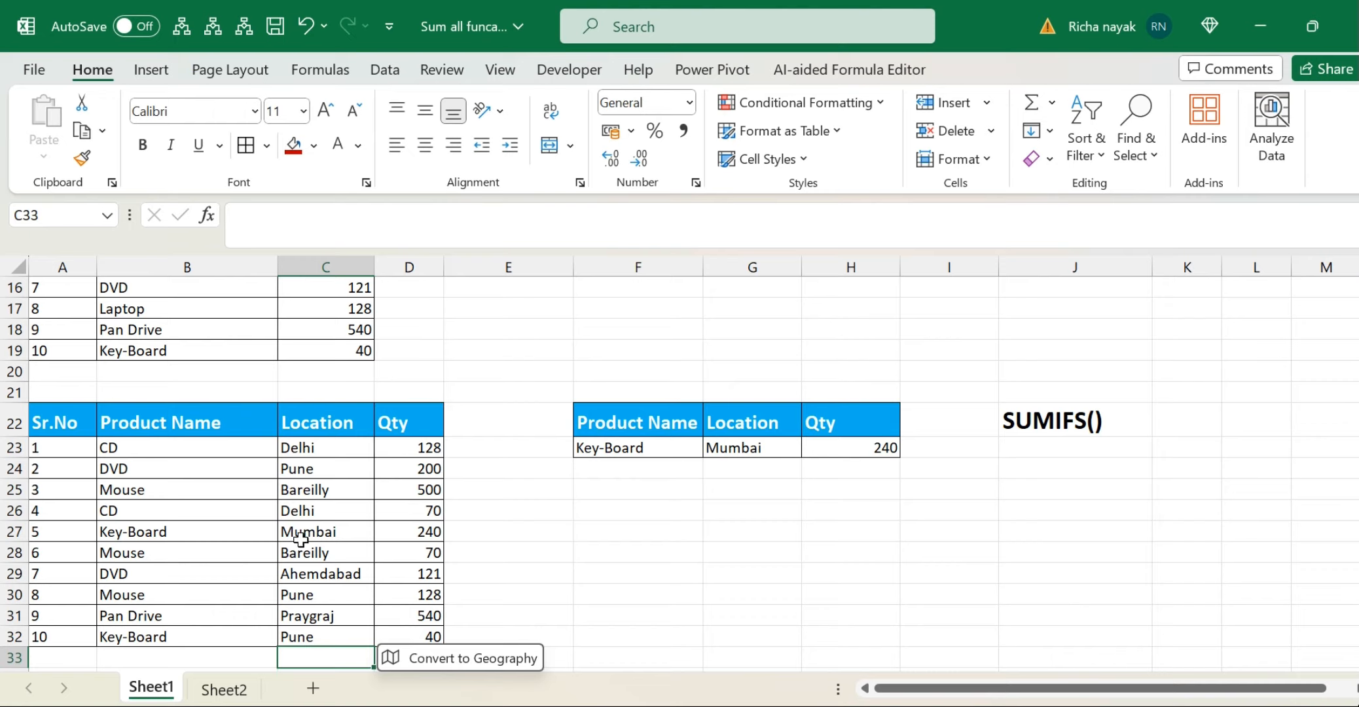
drag(300, 538, 411, 531)
click(410, 532)
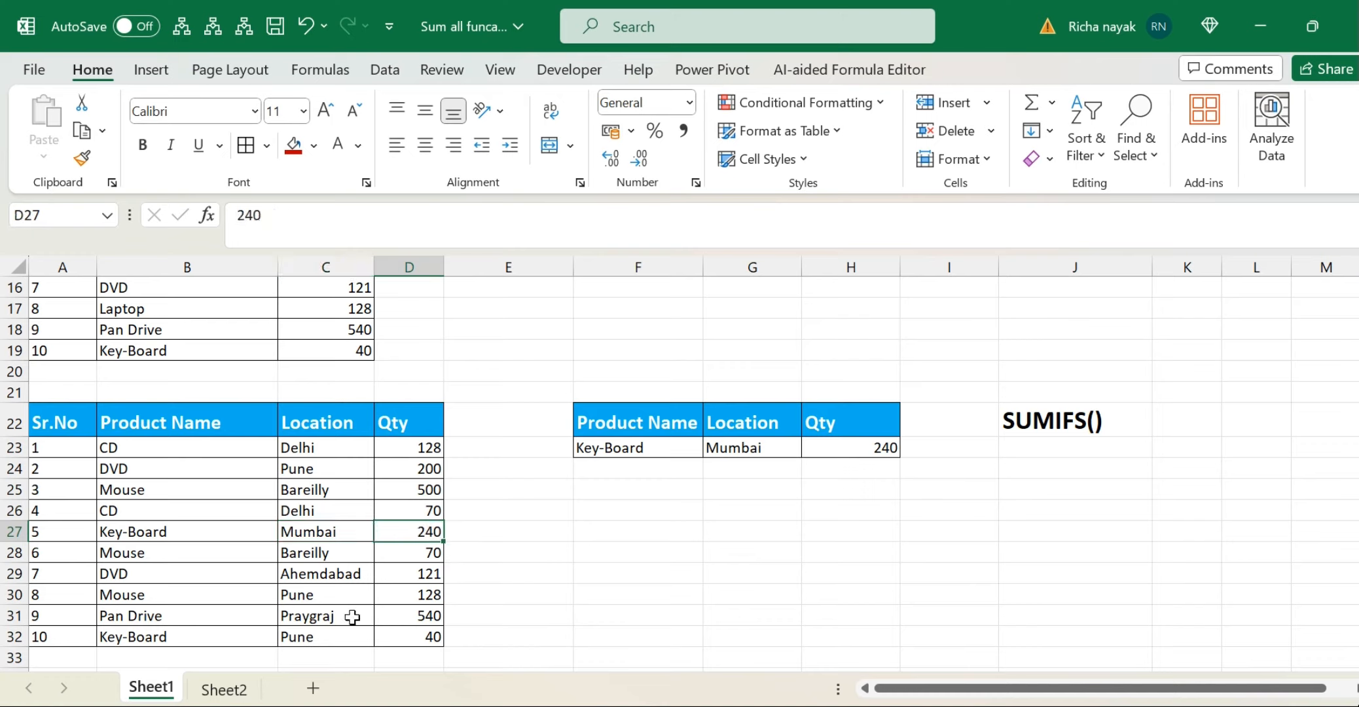
click(344, 632)
key(ctrl+z)
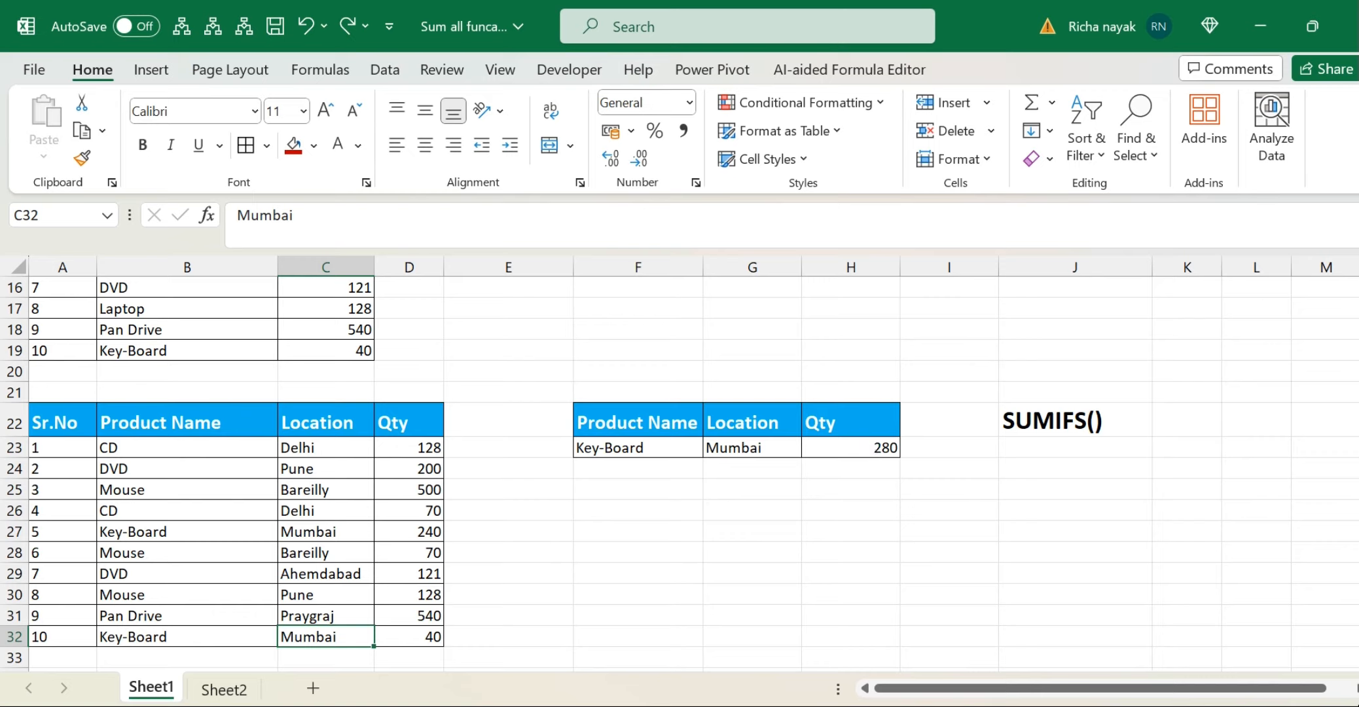
Step: Mark SUMIFS as covered in the formula list on Sheet2 with a red cell fill
click(229, 690)
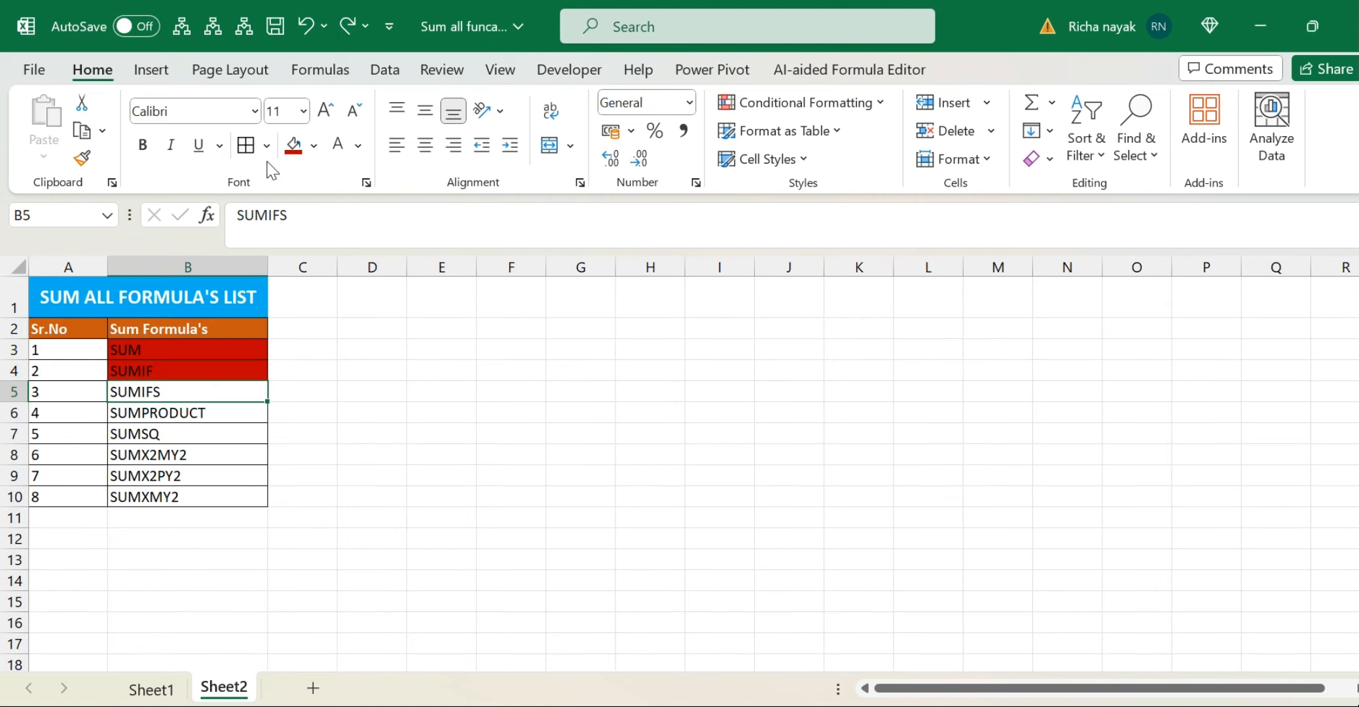
click(294, 144)
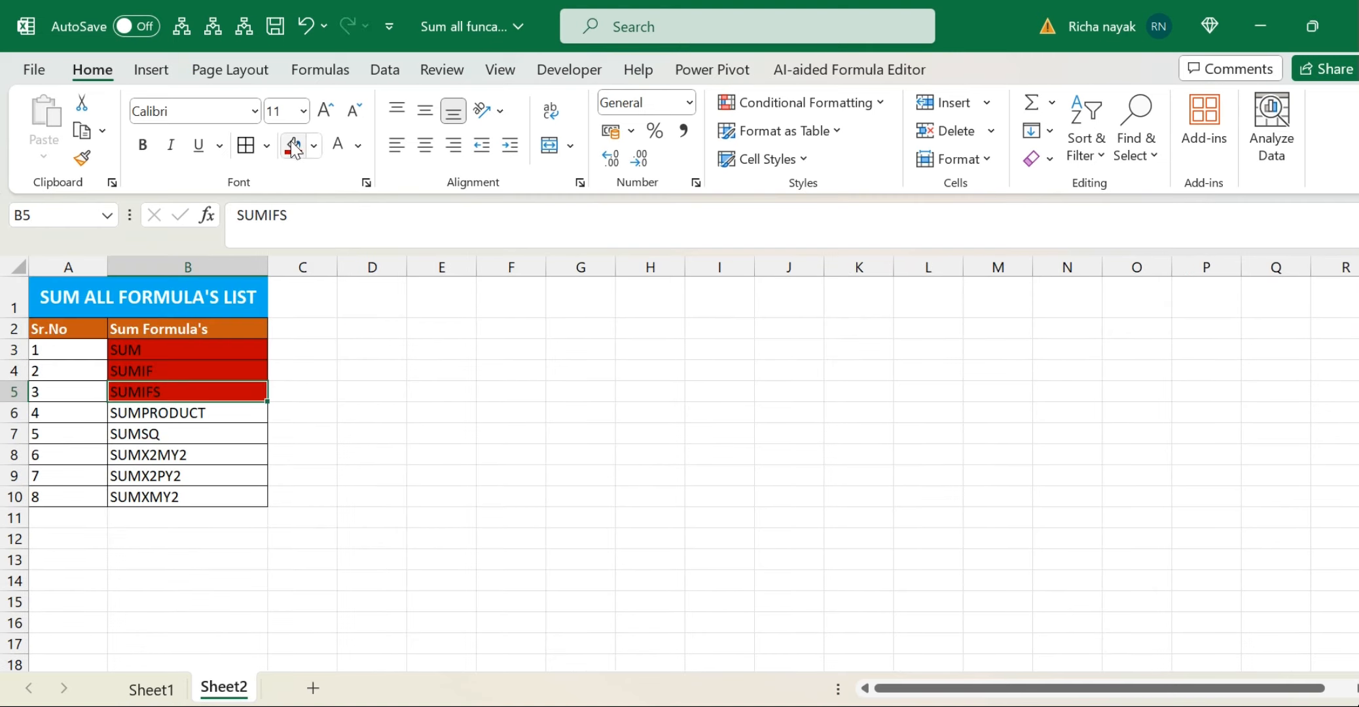
click(190, 410)
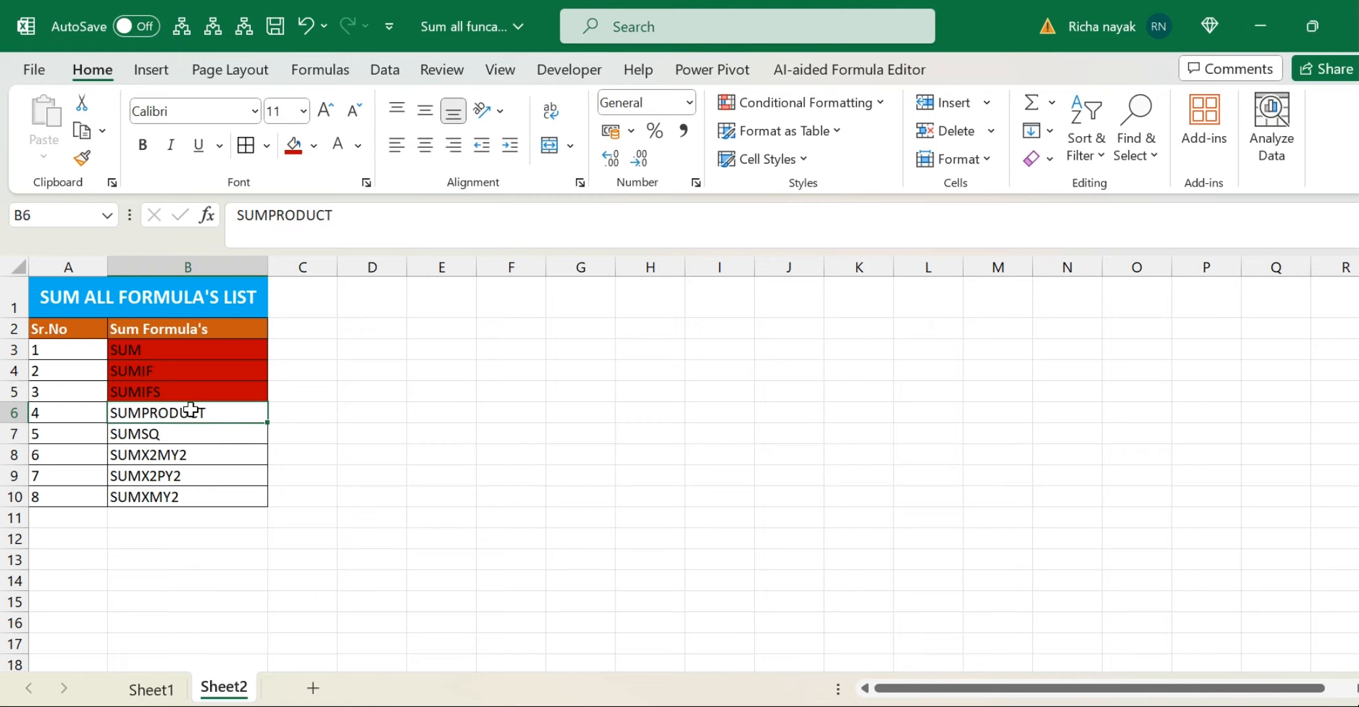
Step: Return to the SUMPRODUCT table on Sheet1 and save the workbook
click(163, 689)
scroll(555, 557, down, 6)
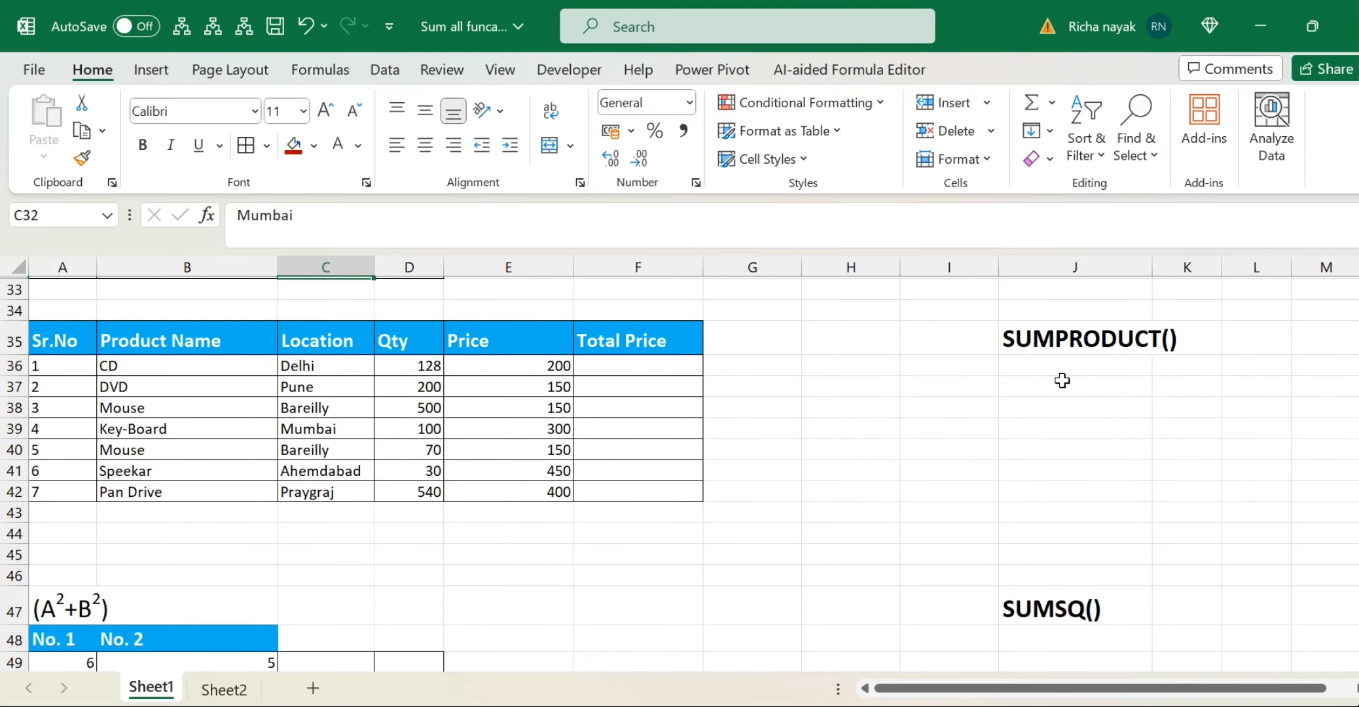
click(947, 410)
key(ctrl+s)
scroll(947, 410, up, 2)
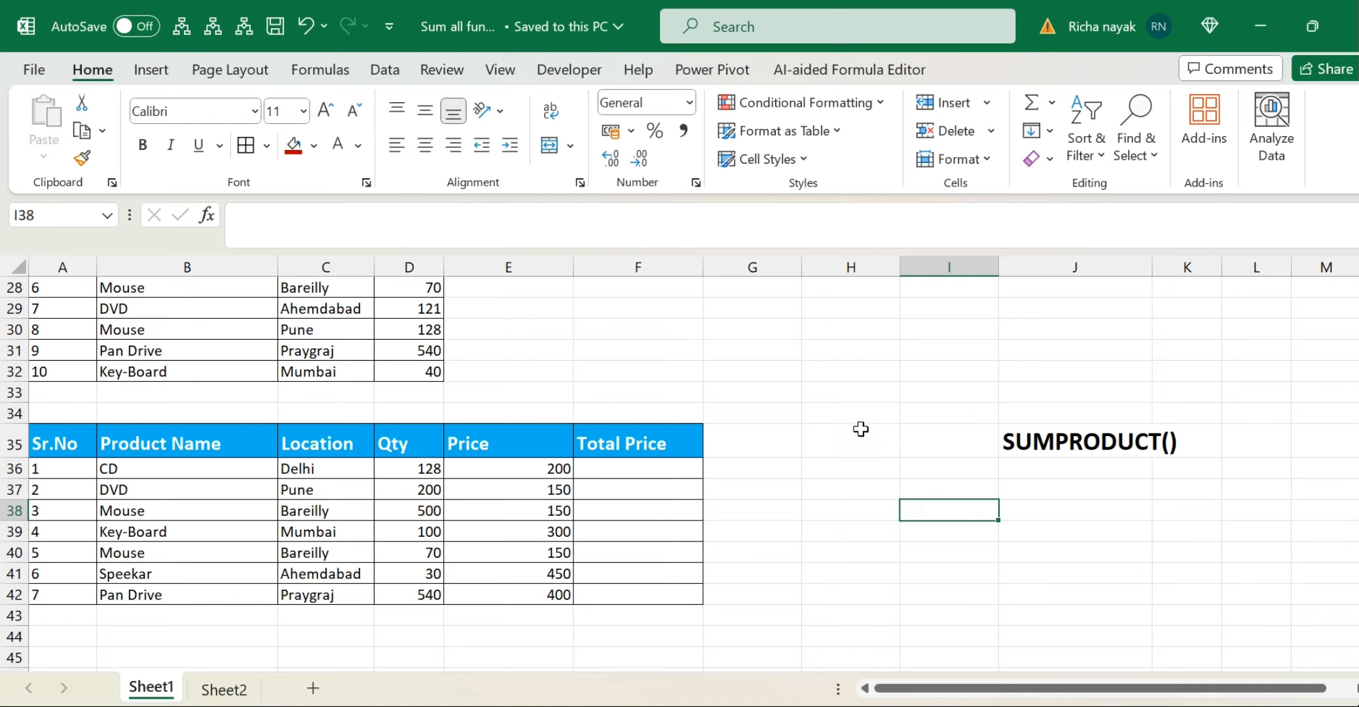
Step: Examine the Qty, Price and Total Price cells of the CD row 36
click(637, 472)
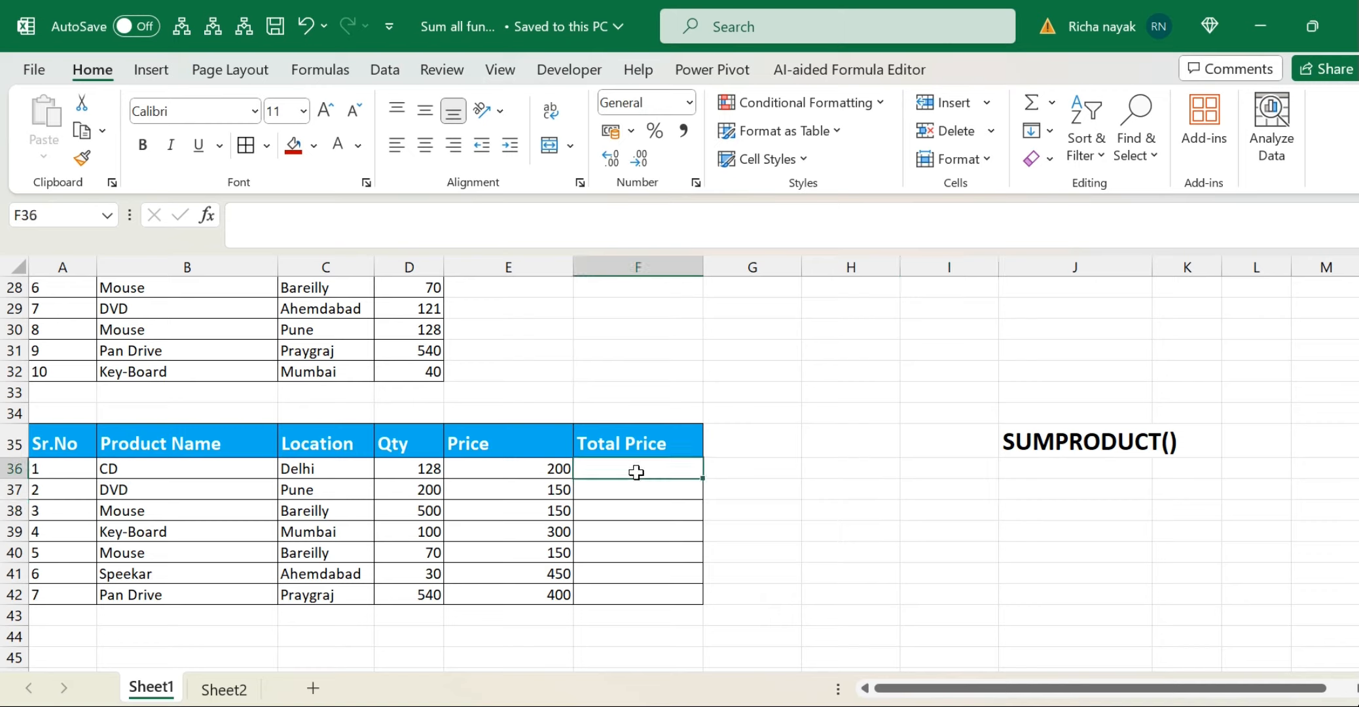
click(429, 475)
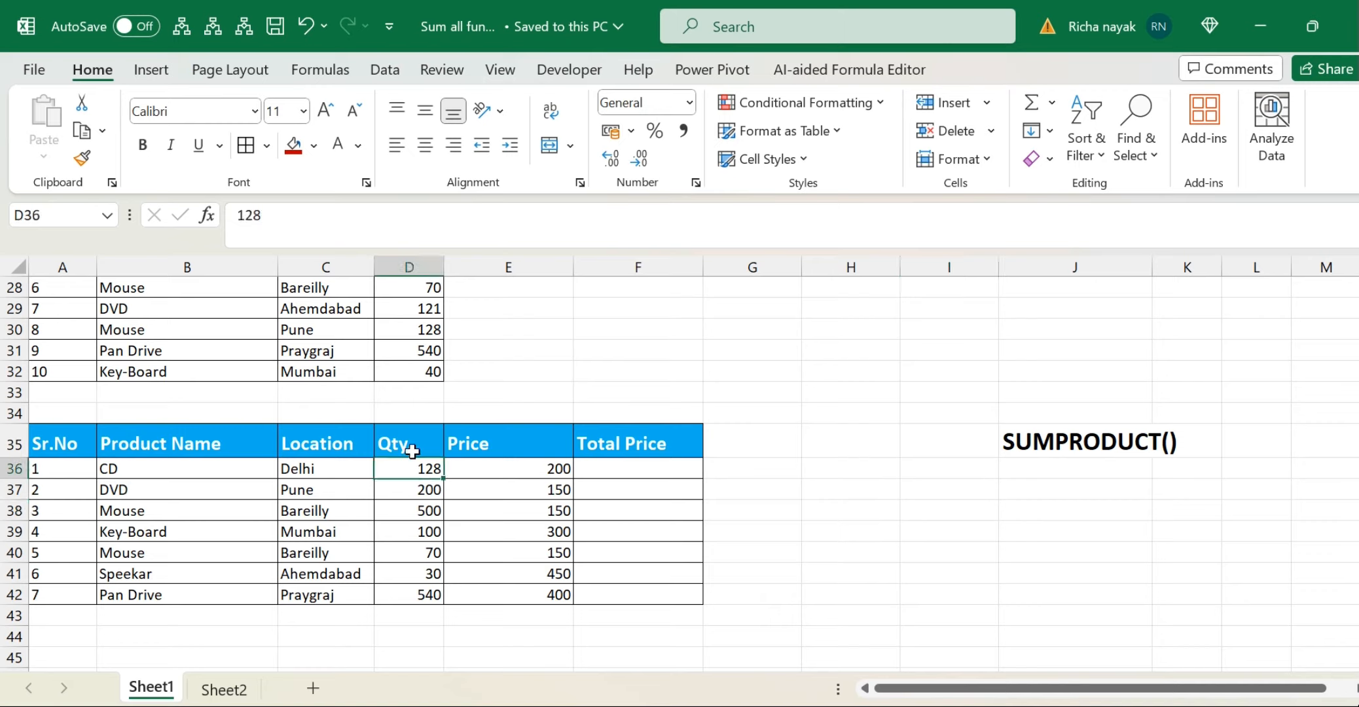
click(464, 469)
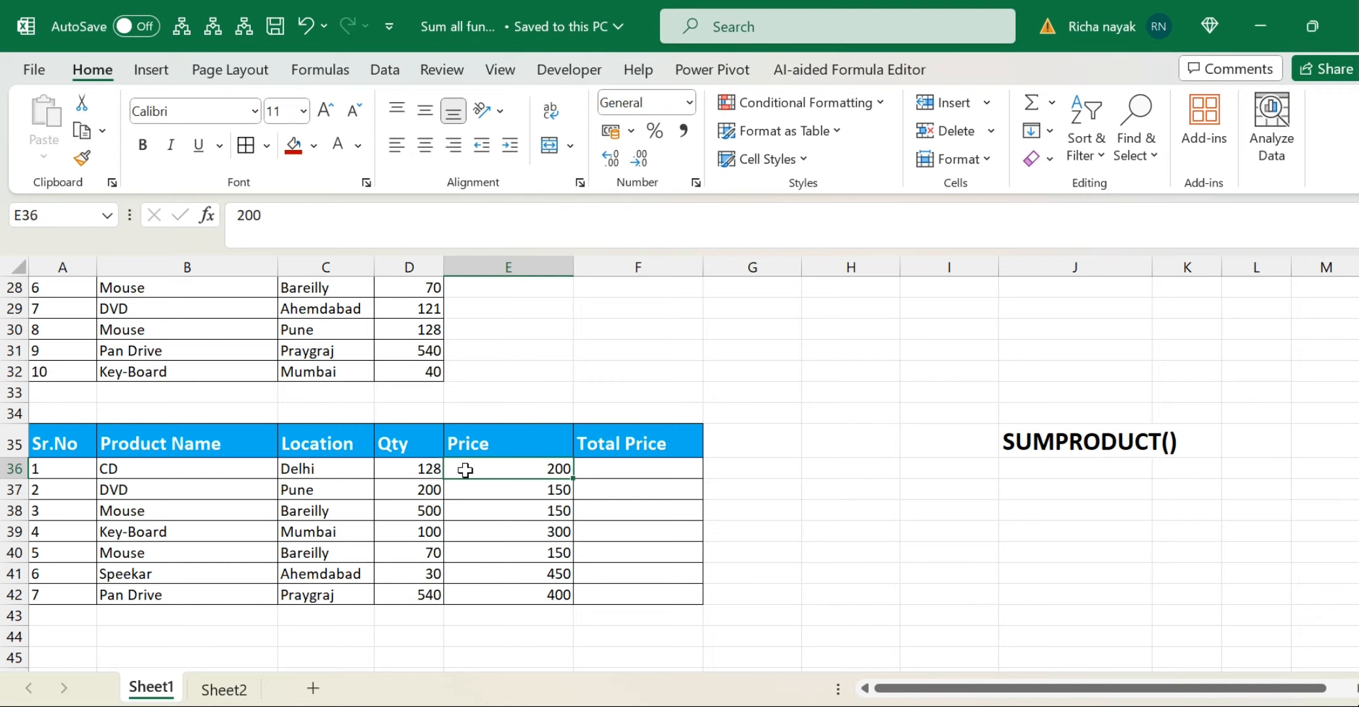
key(Left)
key(Right)
key(Right)
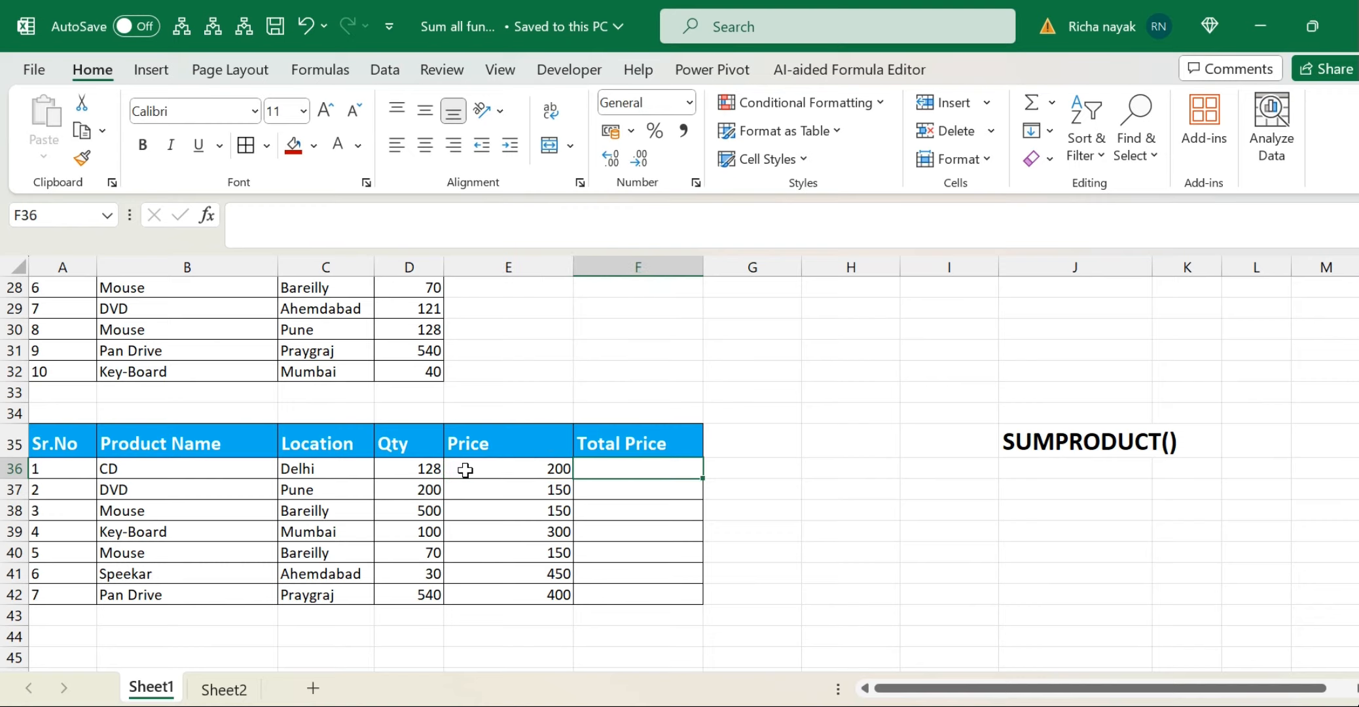
key(Left)
key(Left)
key(Right)
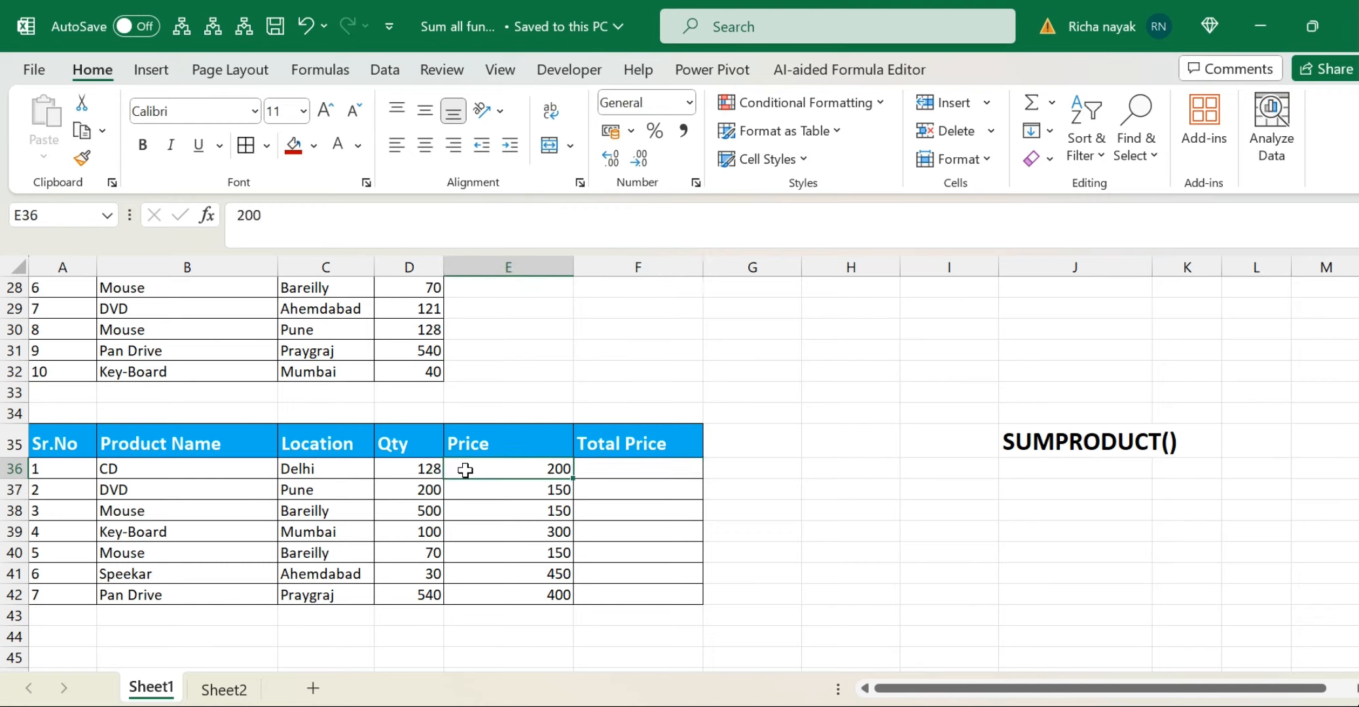
Step: Calculate the CD row's total price in F36 with the formula =D36*E36
key(Right)
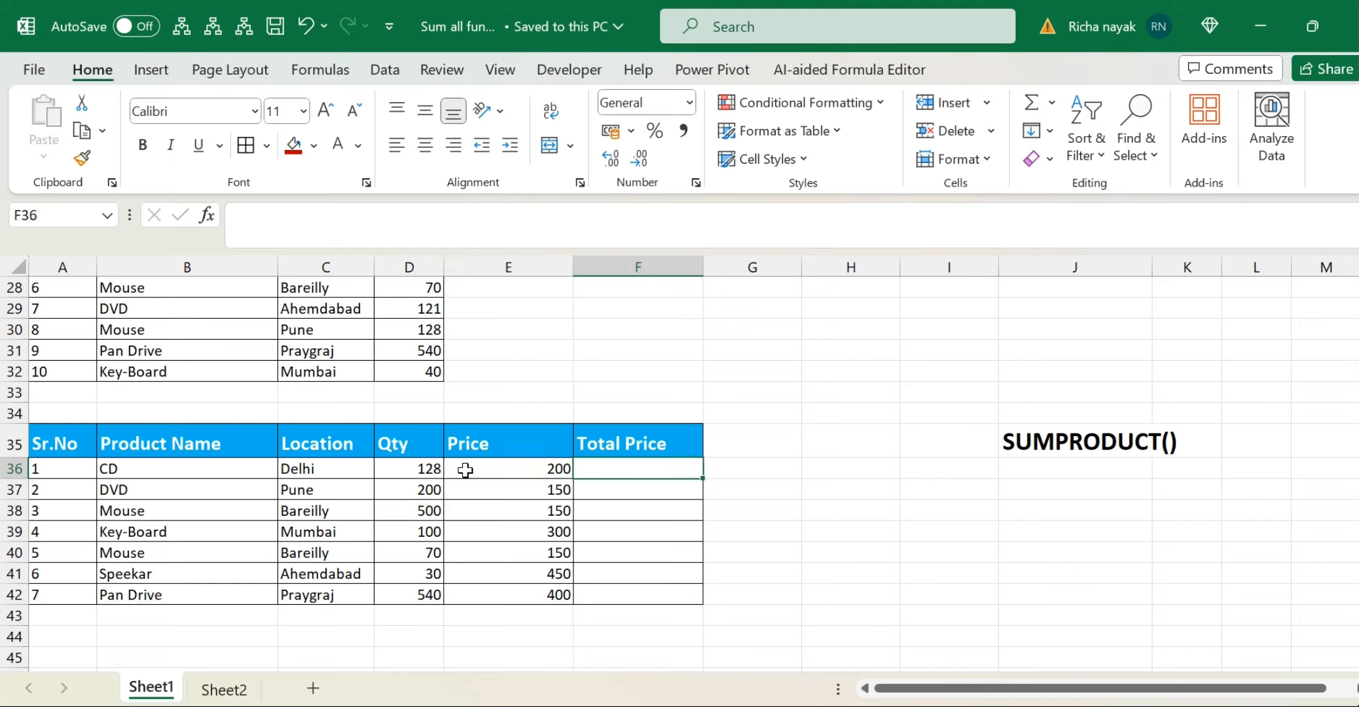
text(=)
click(411, 471)
text(*)
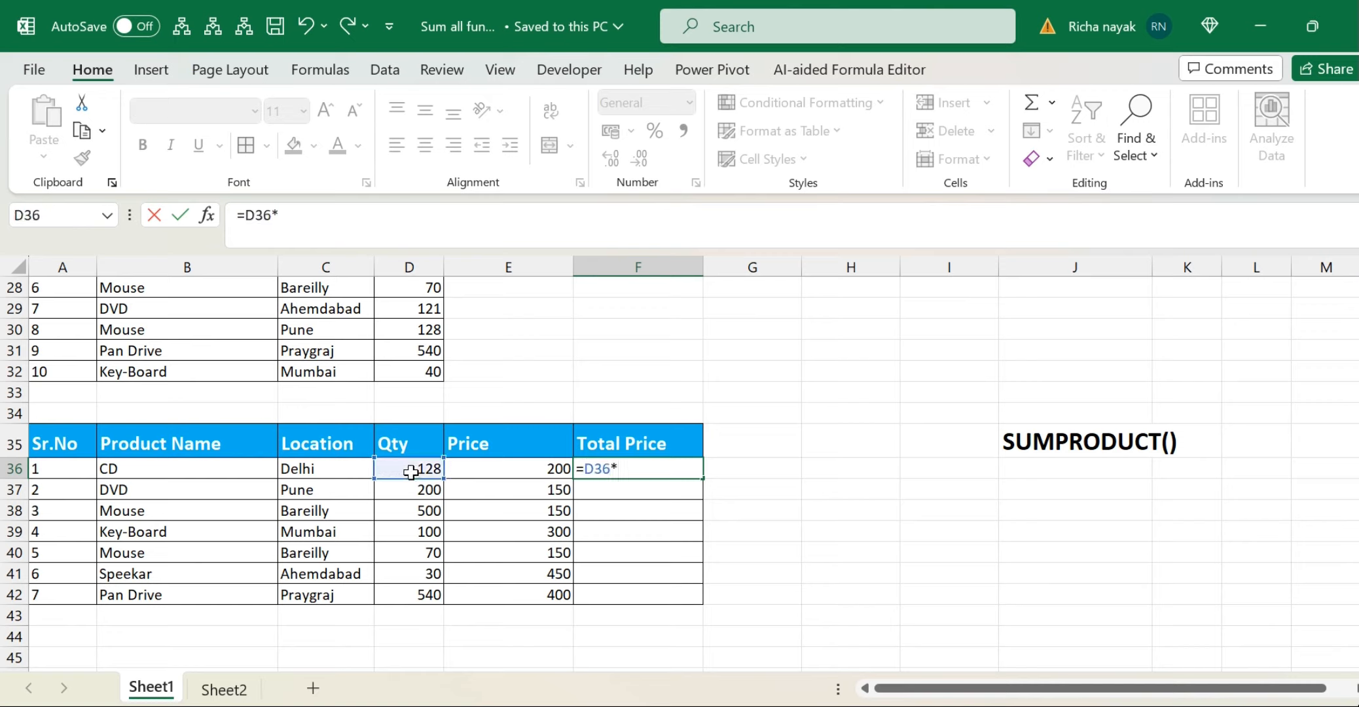
click(478, 466)
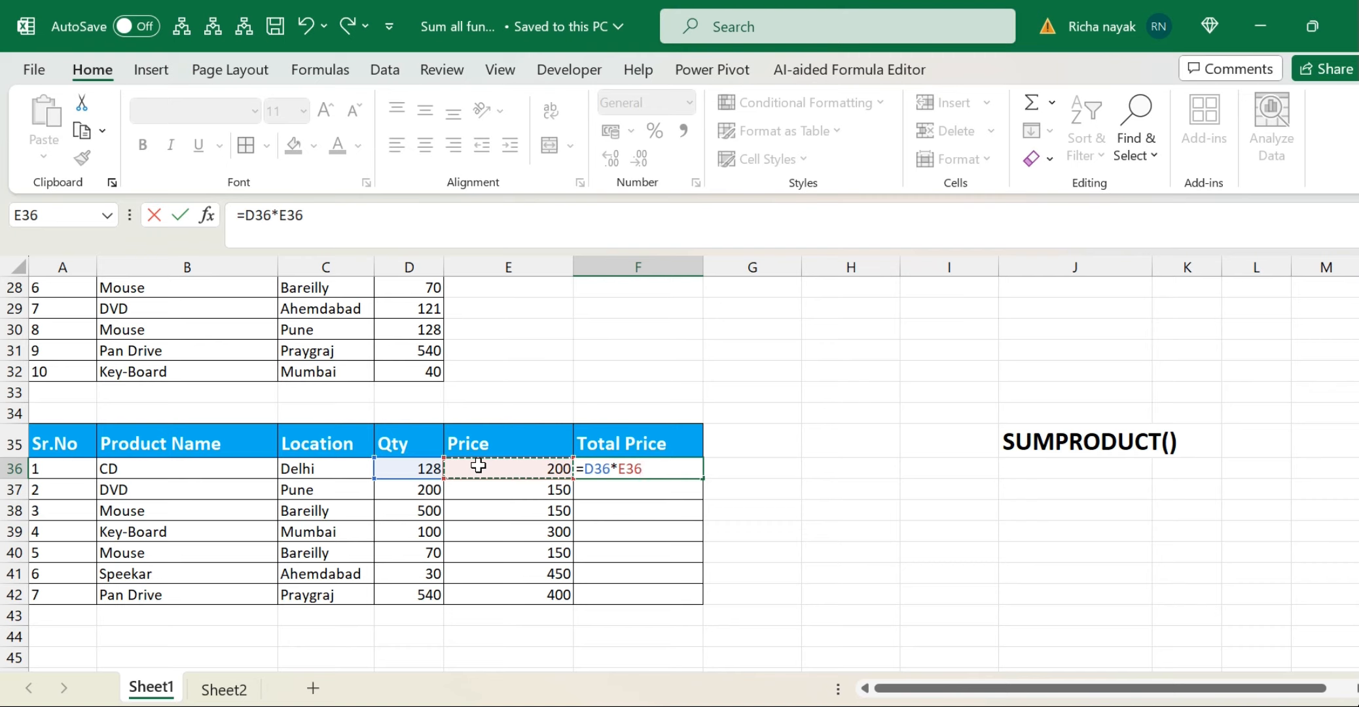
key(Return)
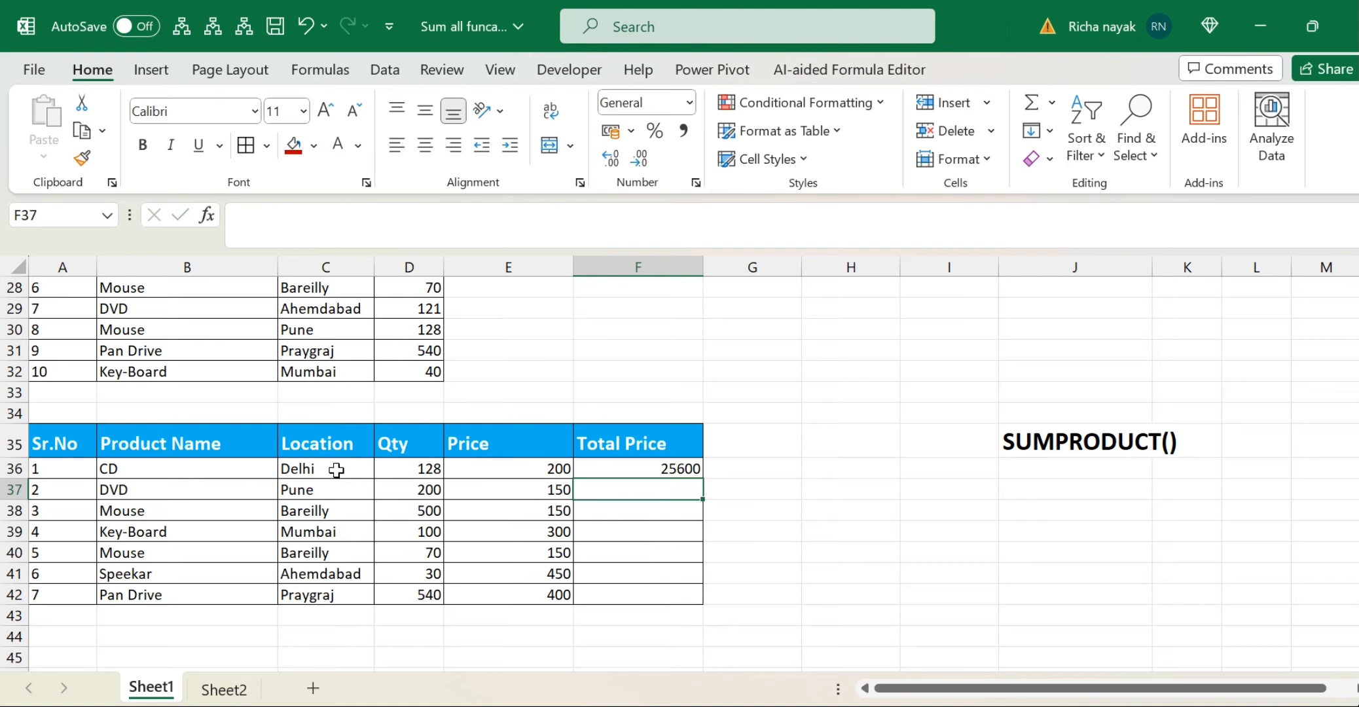
Step: Copy the Total Price formula from F36 down through F42
click(400, 474)
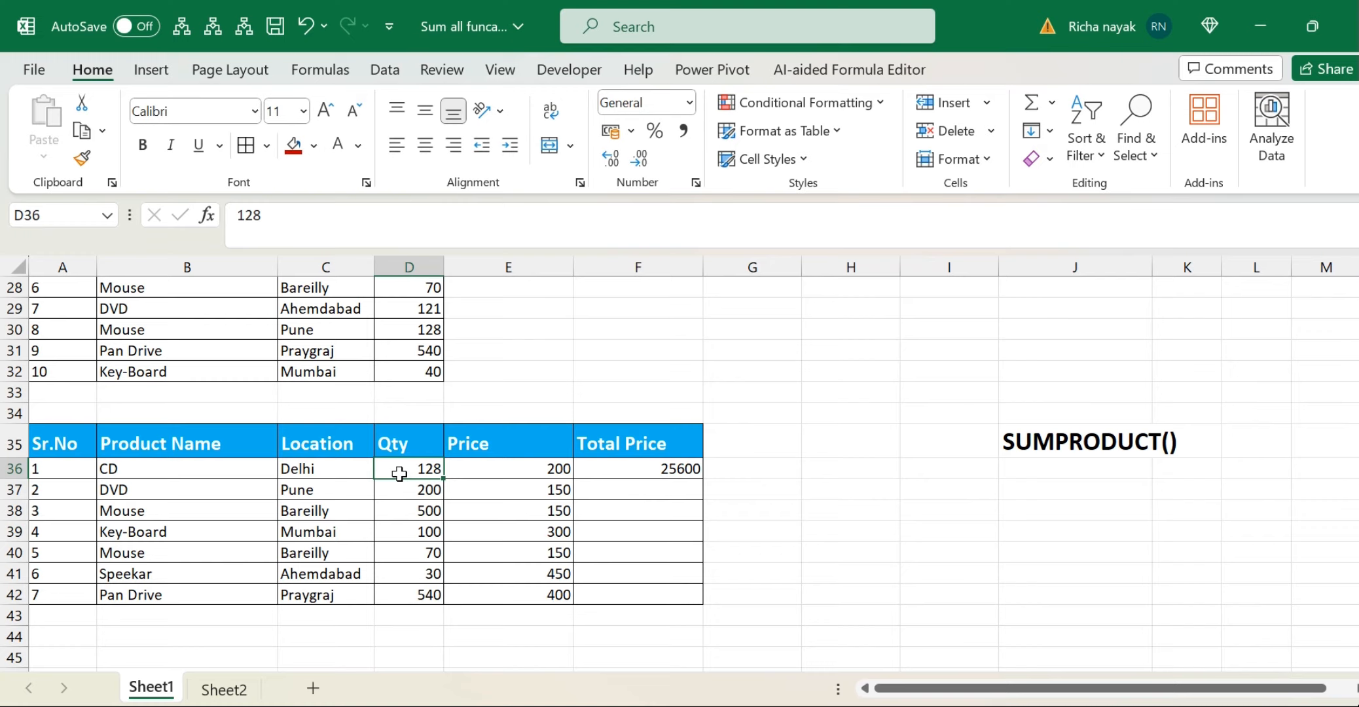
click(457, 468)
click(684, 474)
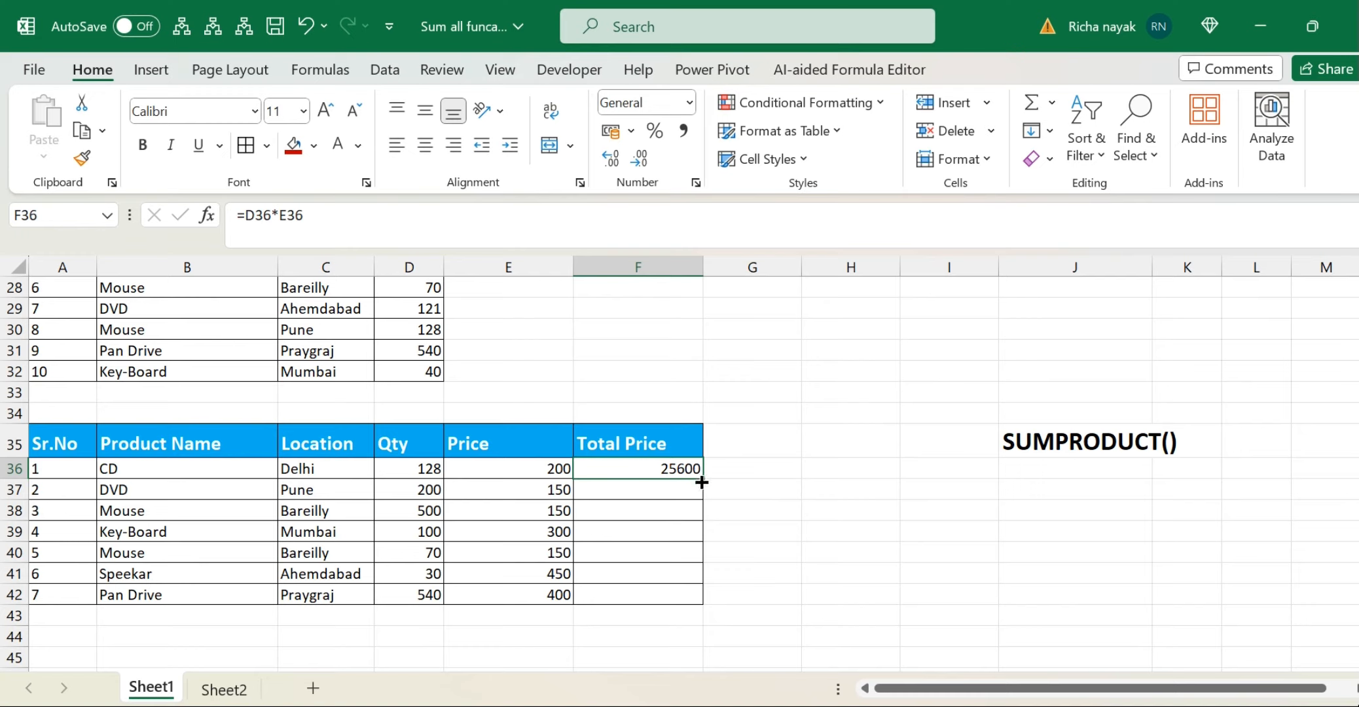
drag(700, 480, 692, 601)
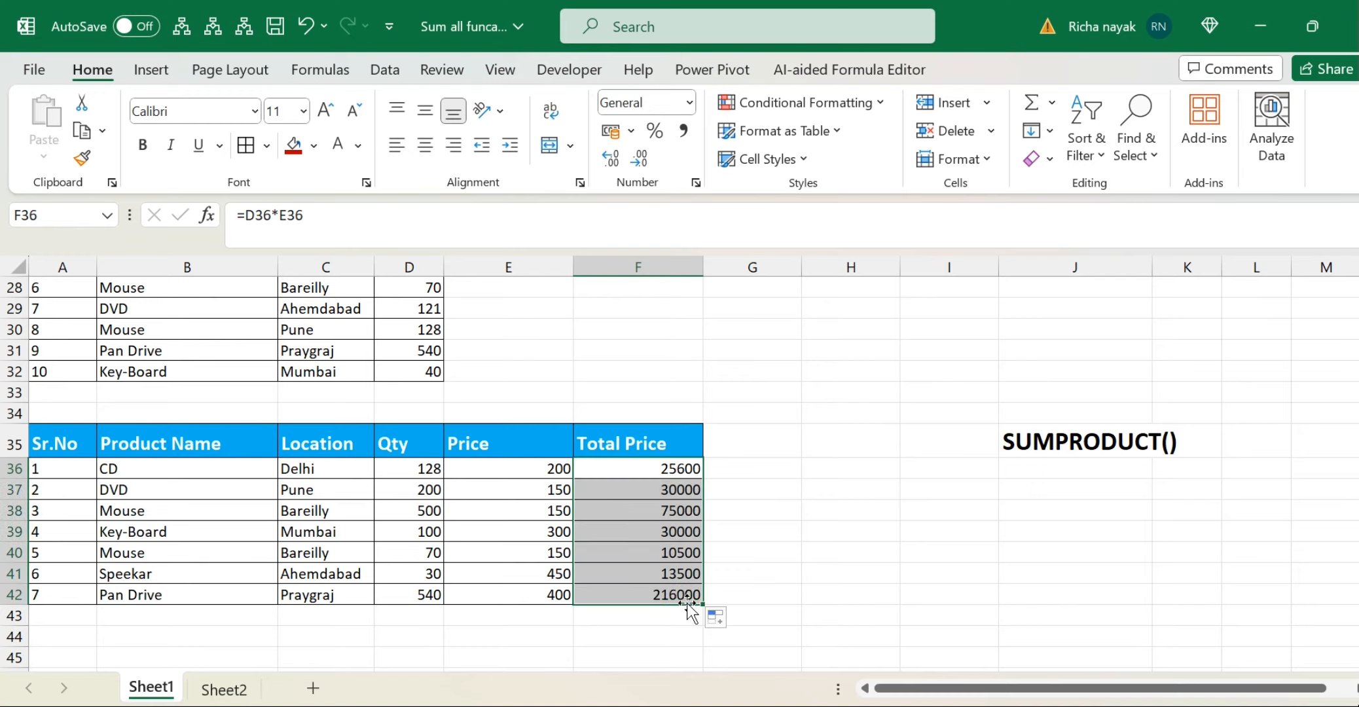
Step: Sum the total prices F36:F42 in F43 with AutoSum
click(667, 614)
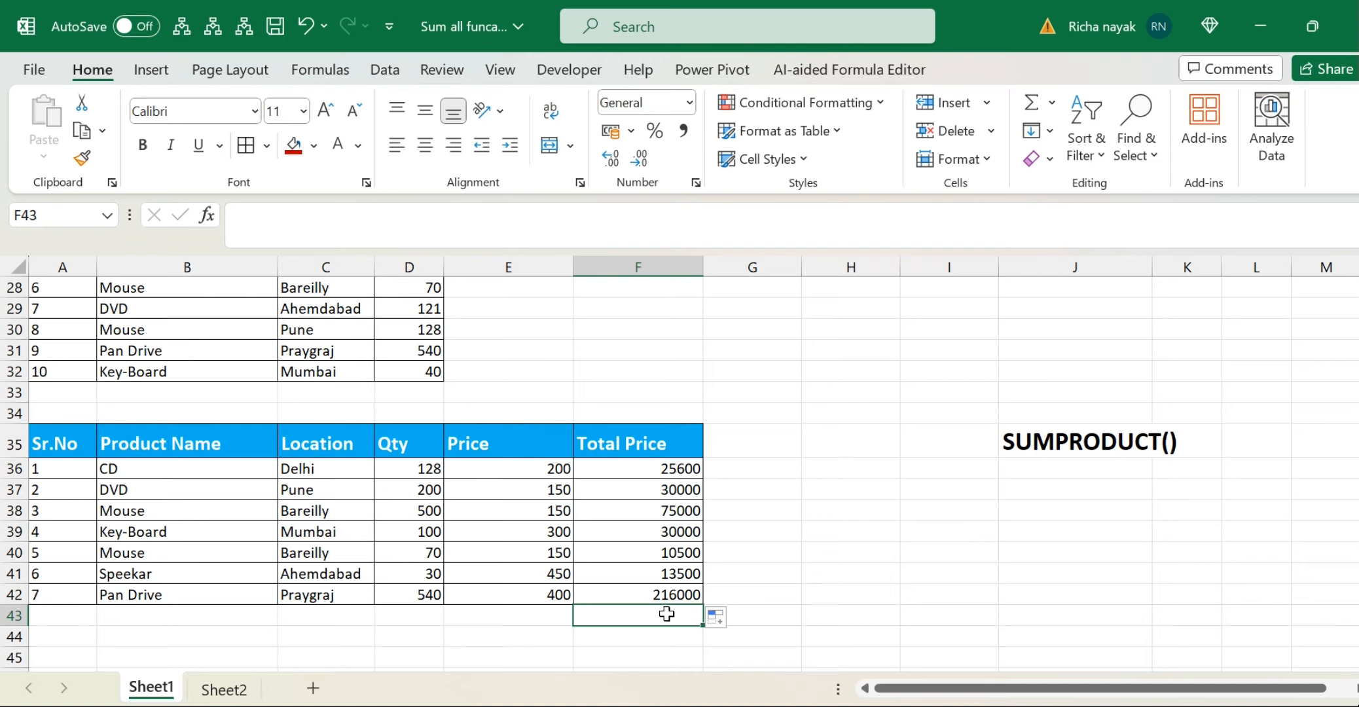
key(alt+equal)
key(Return)
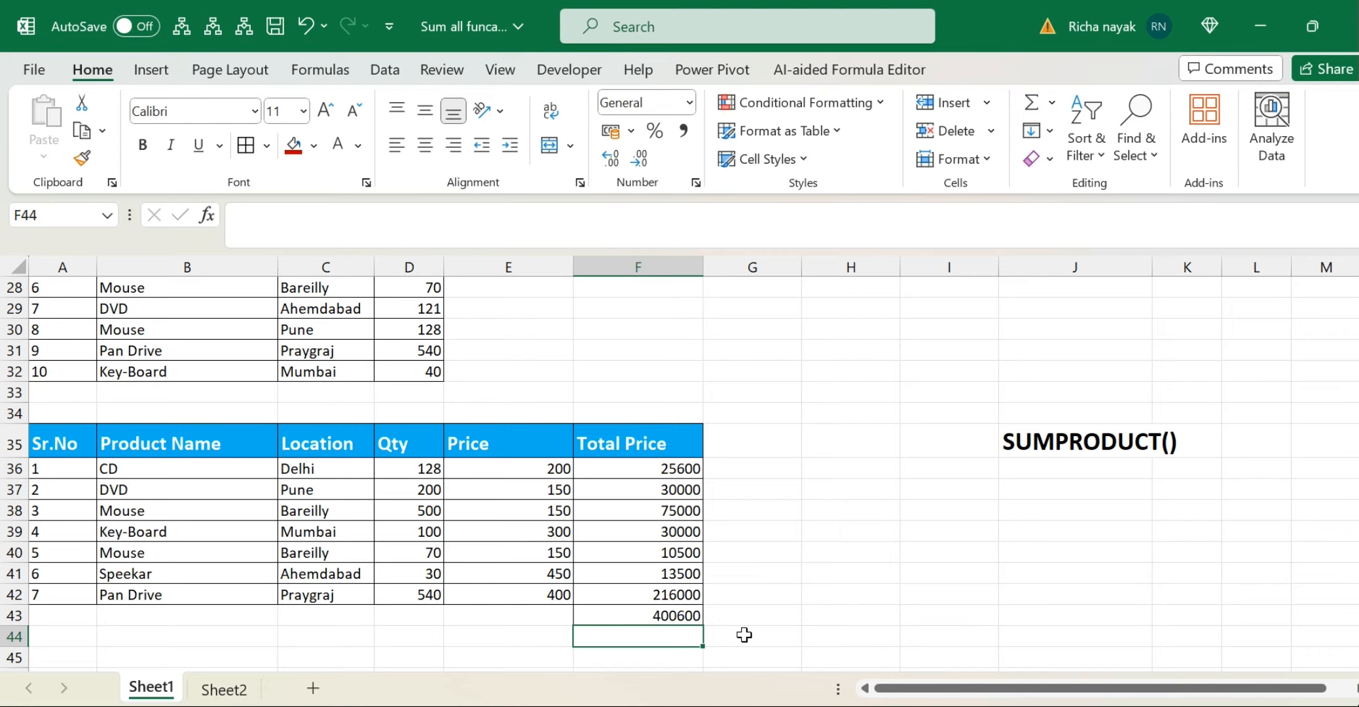
Step: Review the manual calculation from the quantity in D36 across to Total Price and down to the sum in F43
click(422, 466)
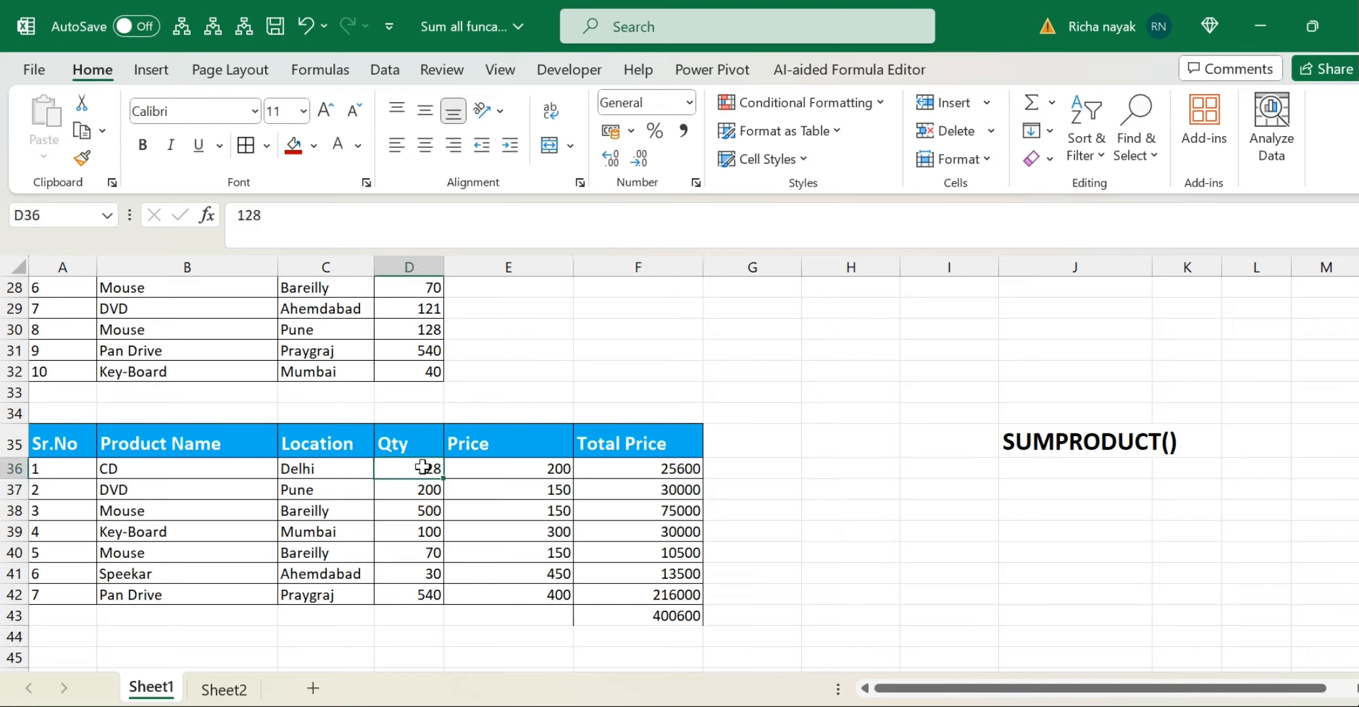
key(Right)
key(Right)
key(Down)
key(Down)
key(Down)
key(Down)
key(Down)
key(Down)
key(Down)
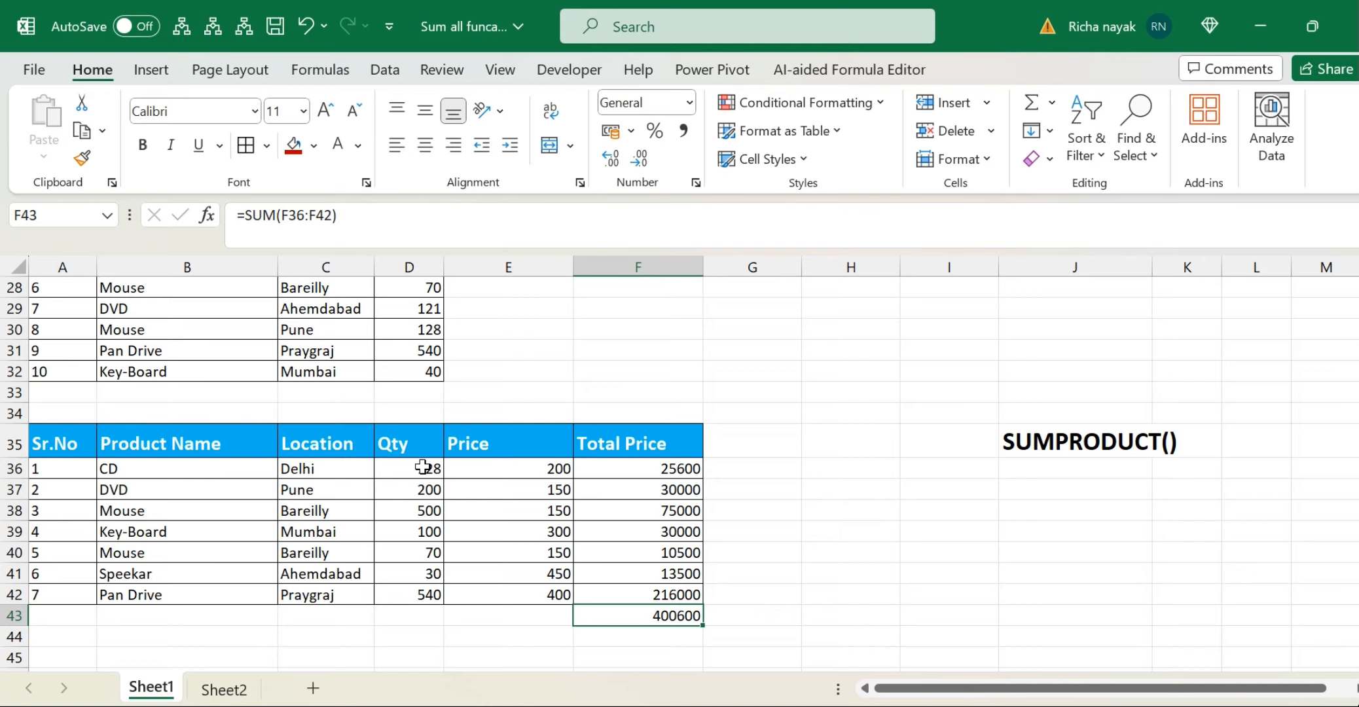
key(Left)
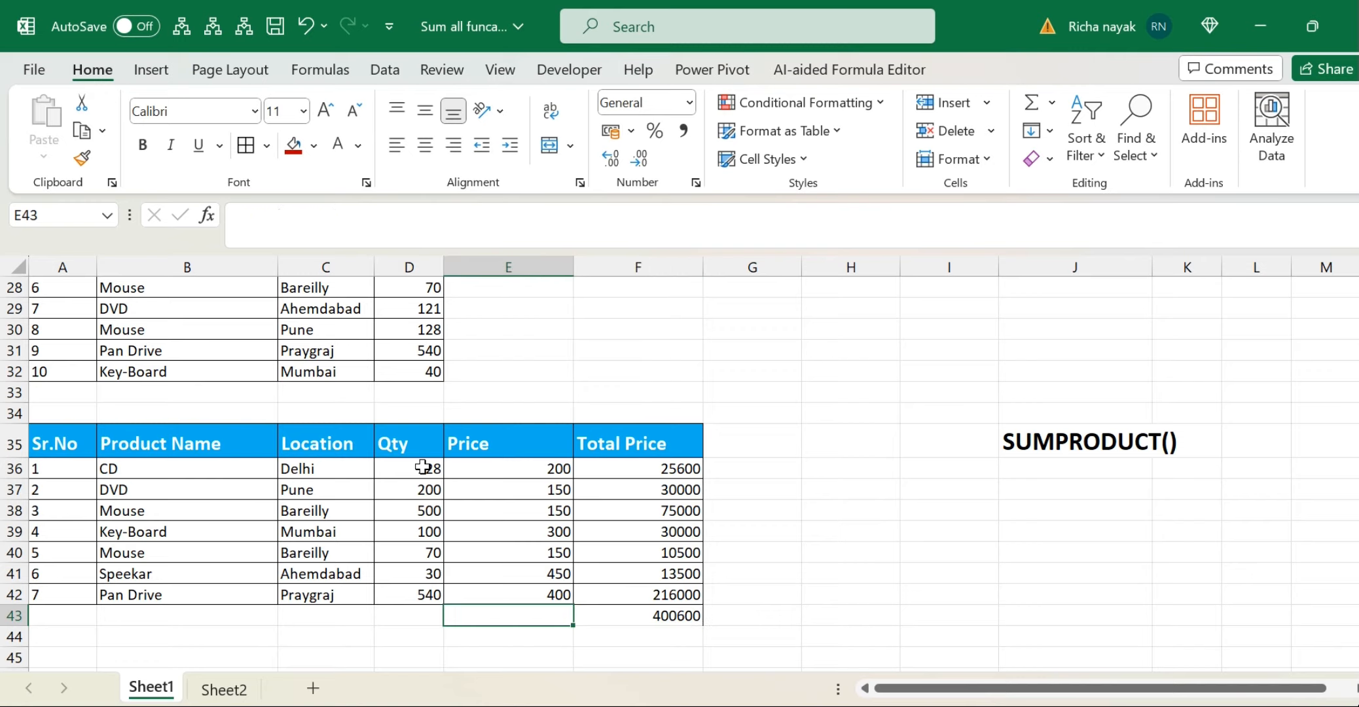
key(Right)
key(Right)
key(Right)
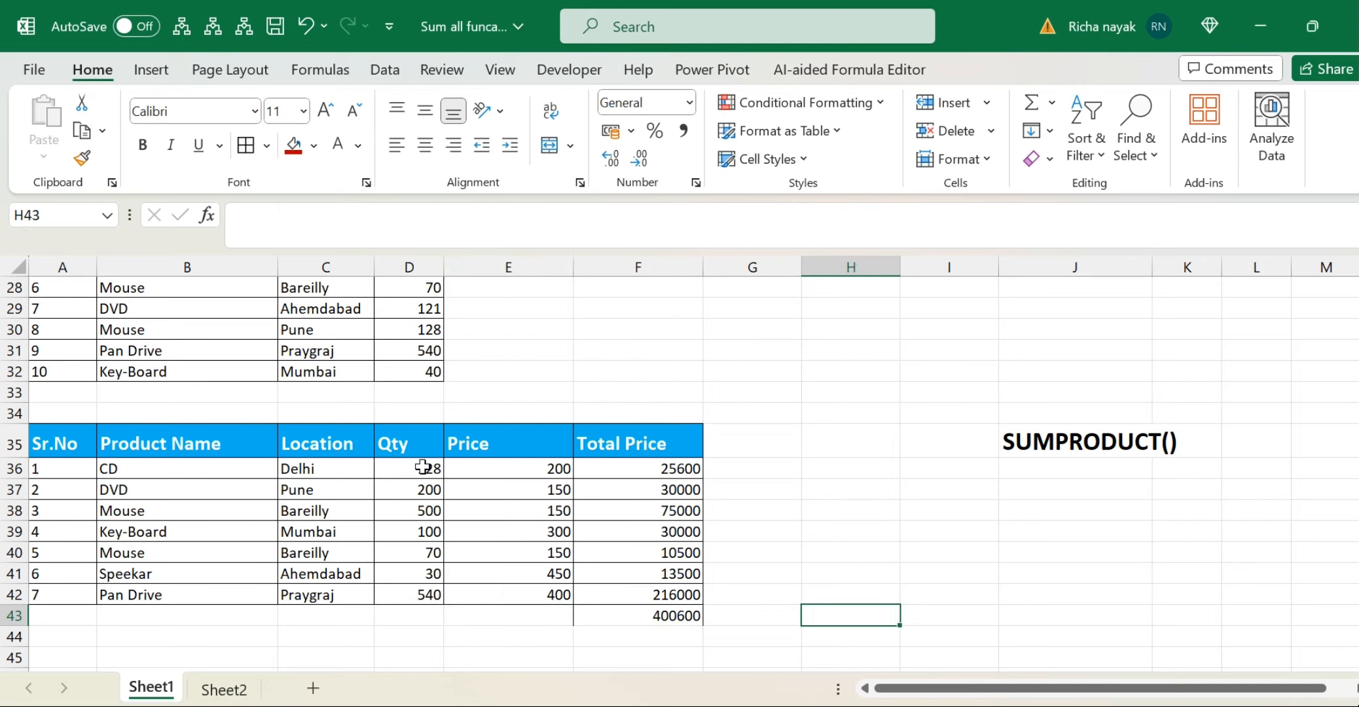
key(Up)
key(Up)
key(Up)
key(Up)
key(Up)
key(Up)
key(Up)
key(Up)
key(Right)
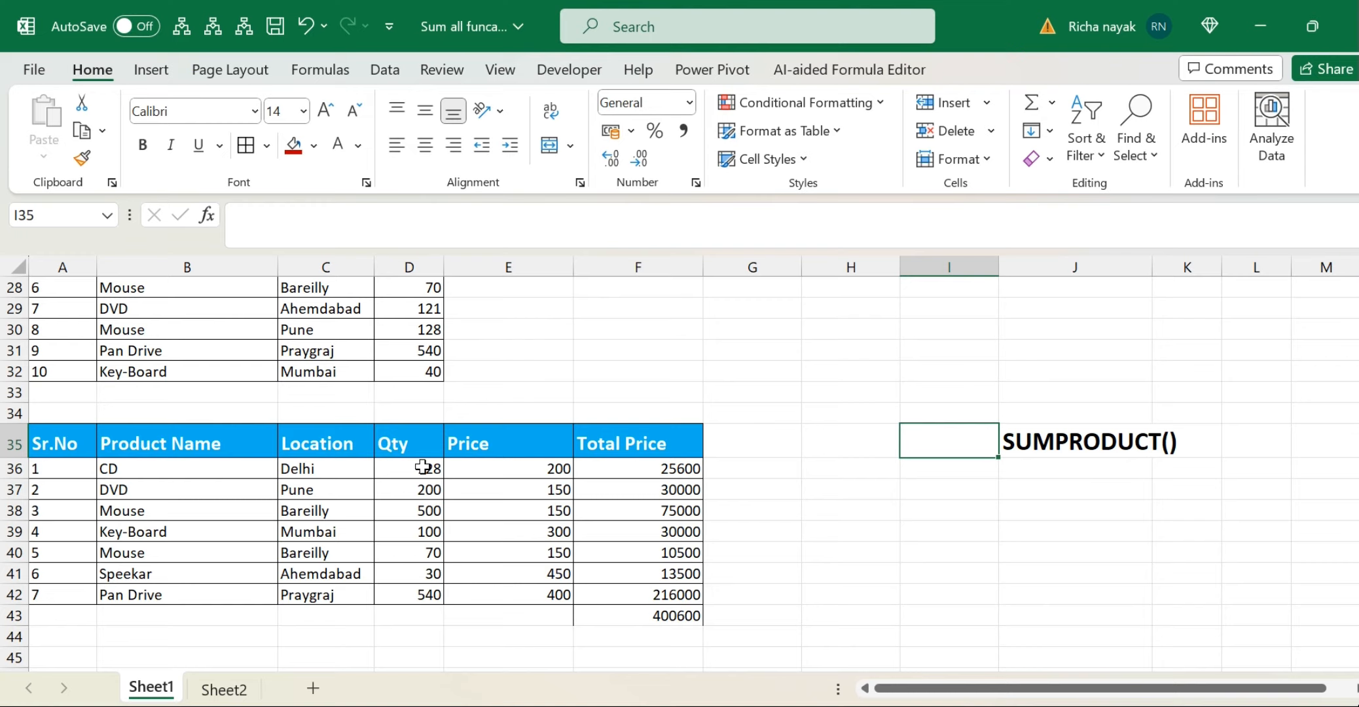
Step: Calculate the total of quantity times price in E43 with the formula =SUMPRODUCT(D36:D42,E36:E42)
key(Left)
key(Left)
key(Left)
key(Down)
key(Down)
key(Down)
key(Down)
key(Down)
key(Down)
key(Down)
key(Down)
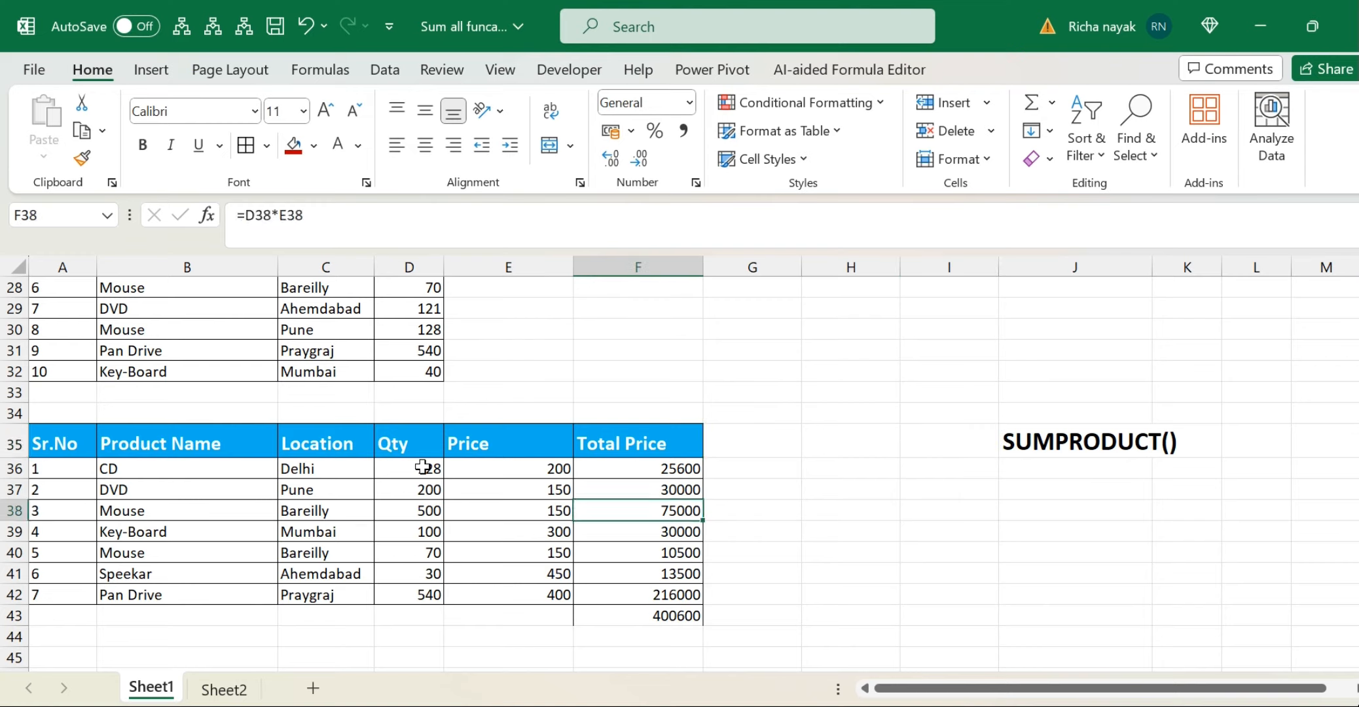
key(Left)
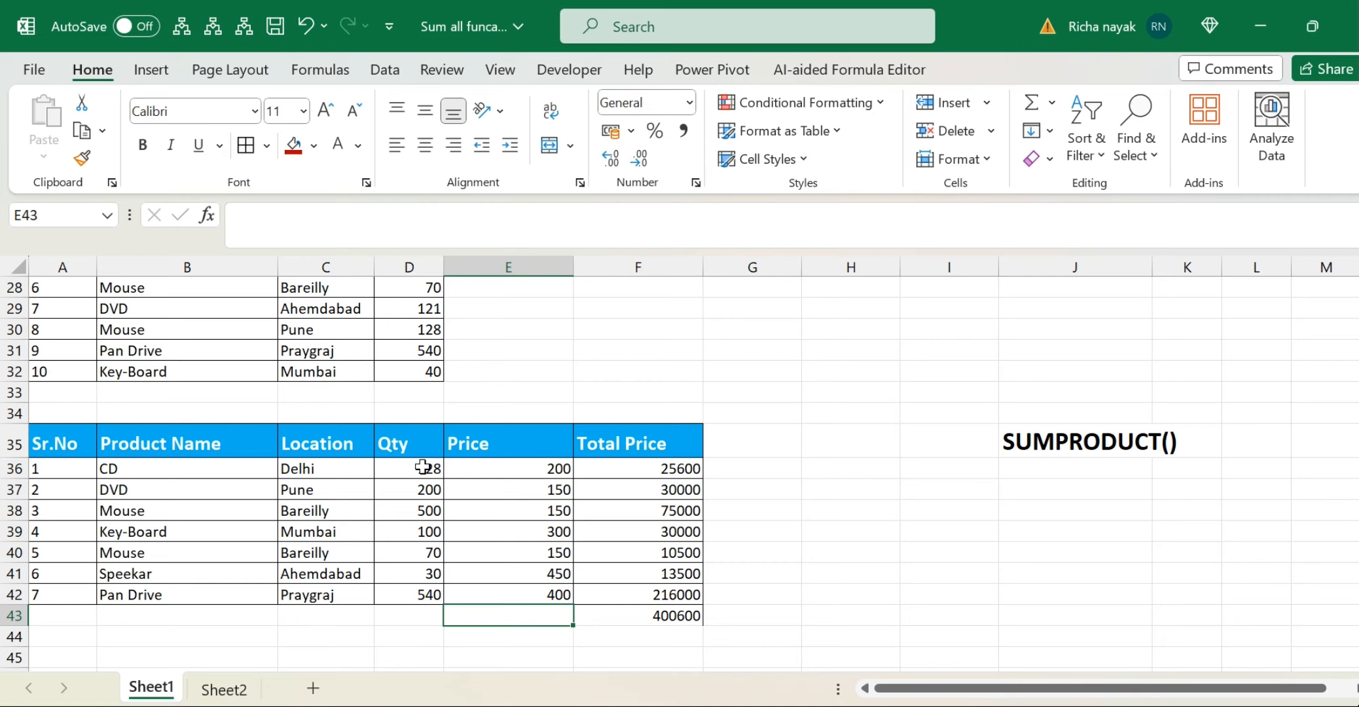
text(=sump)
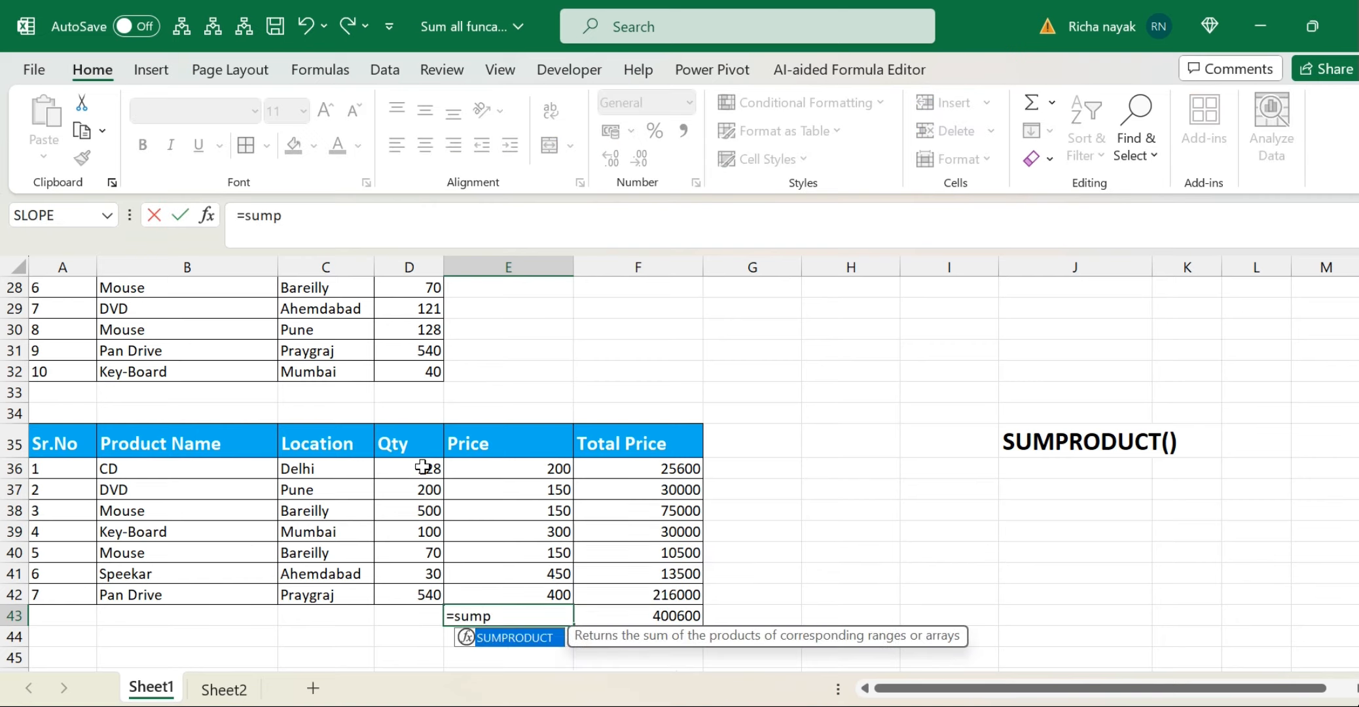
key(Tab)
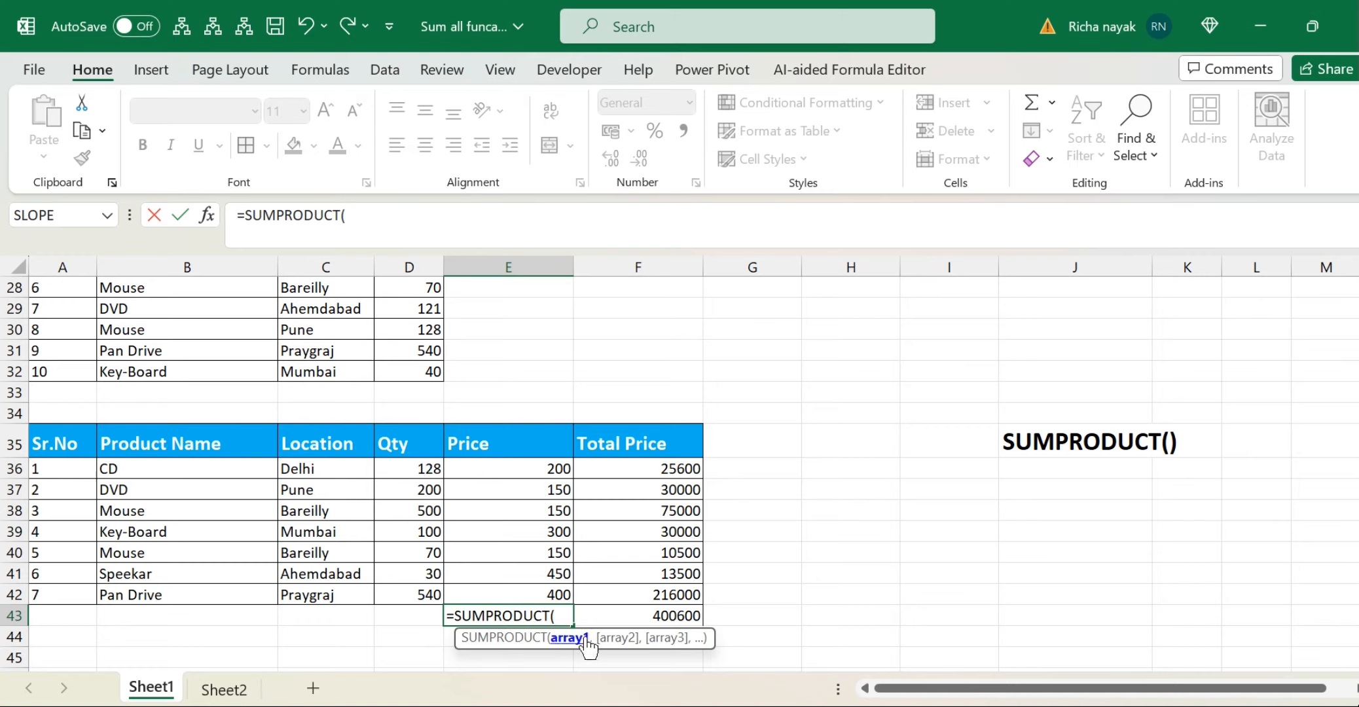
drag(393, 469, 410, 597)
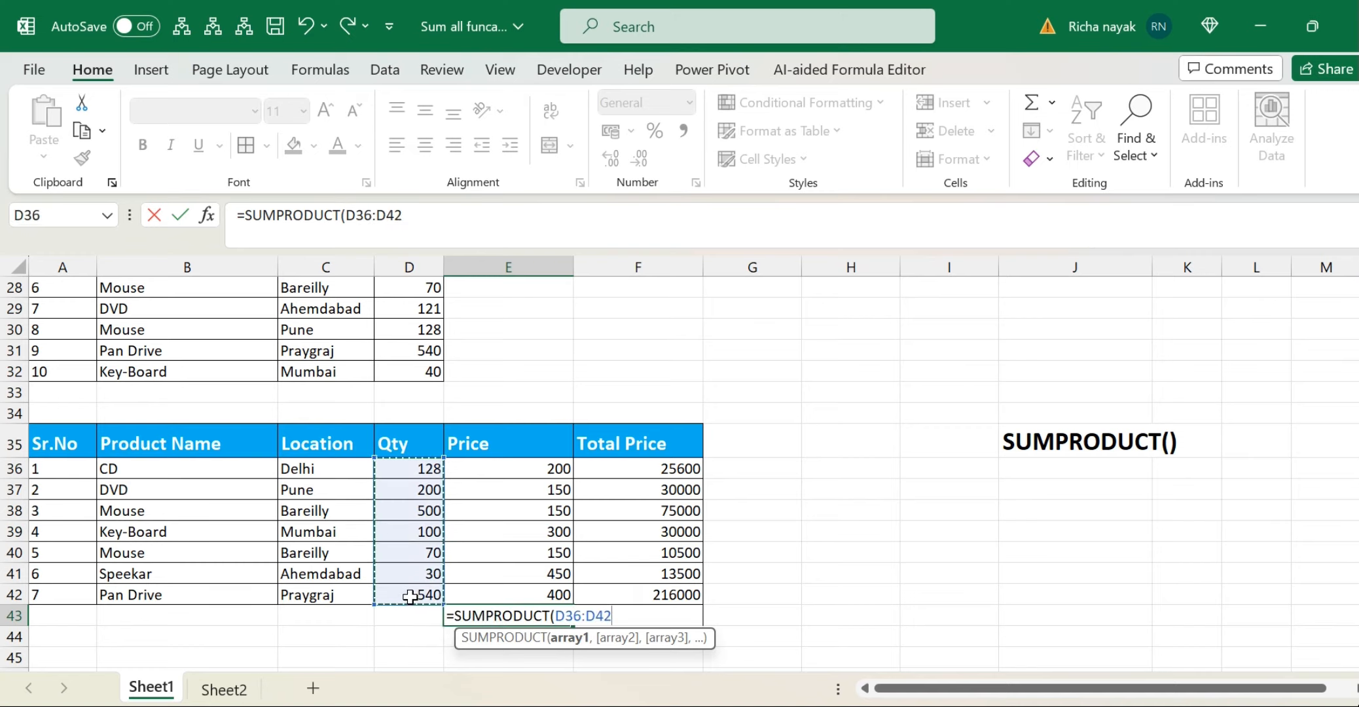
text(,)
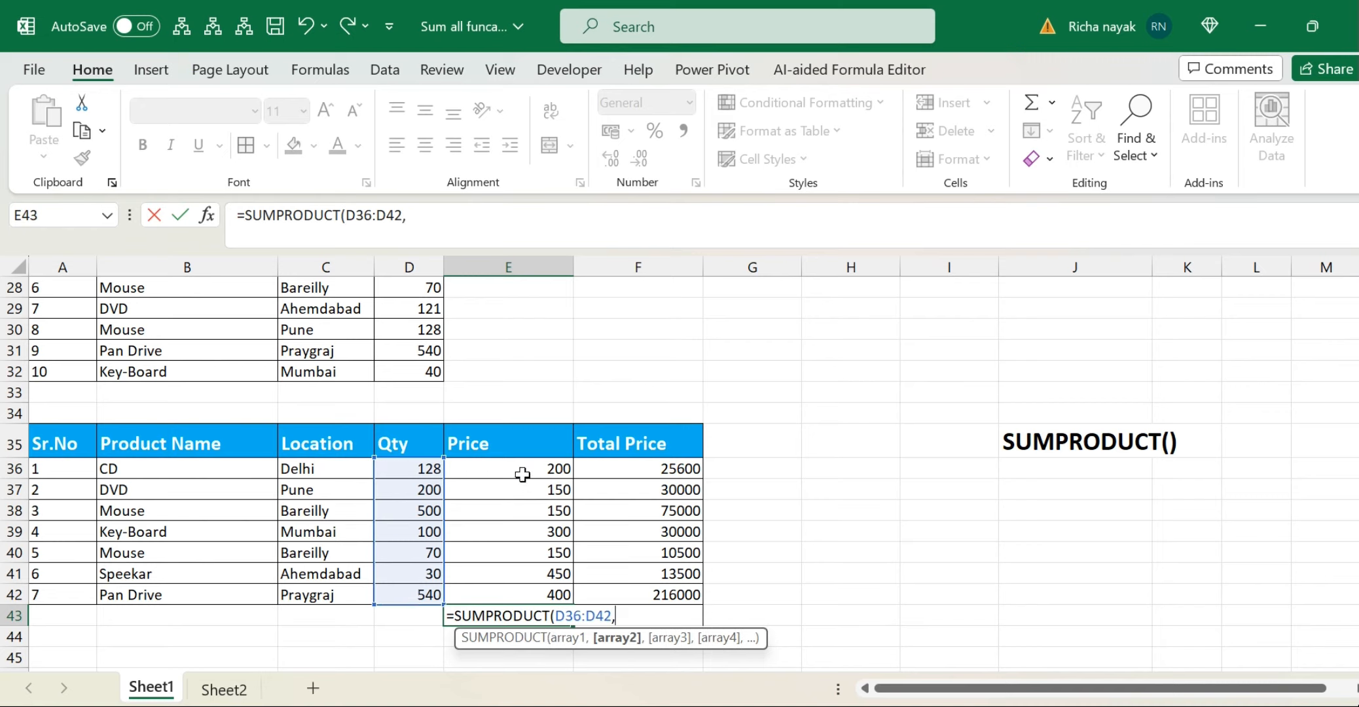
click(491, 472)
drag(491, 471, 516, 594)
key(Return)
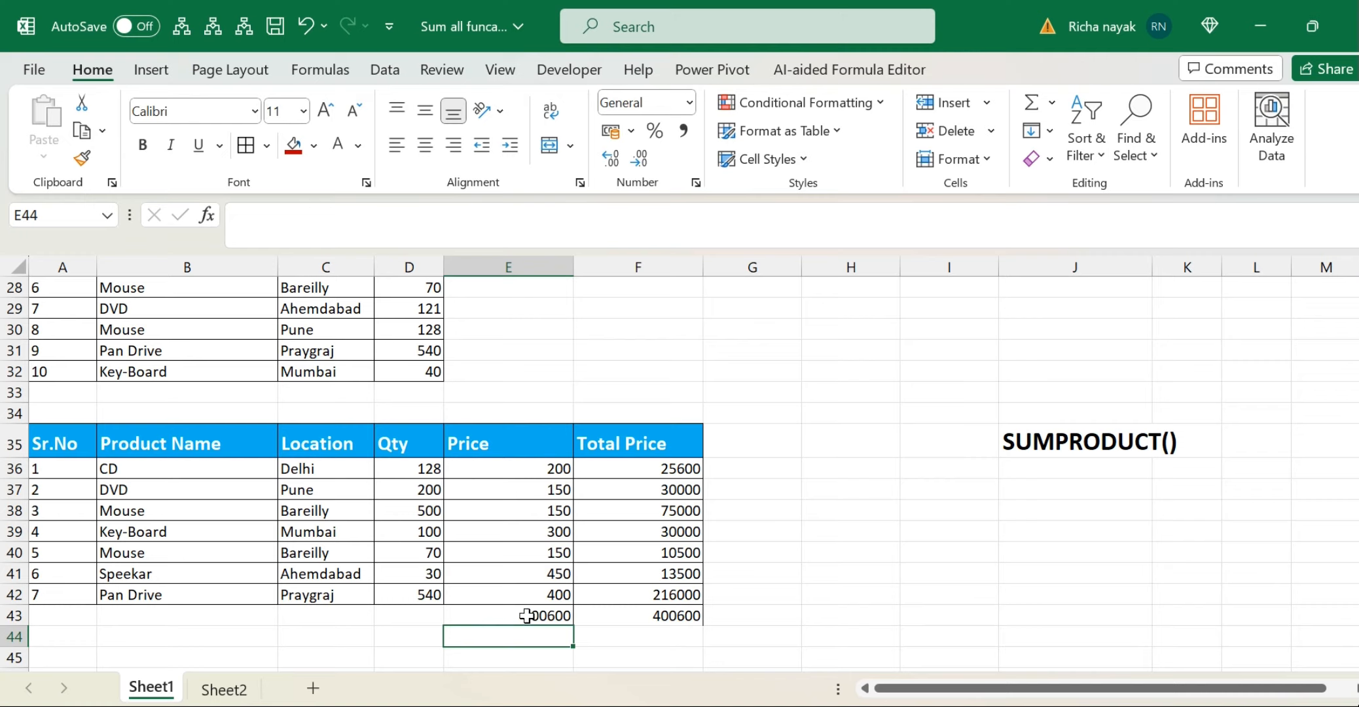
Step: Trace the manual calculation from D36 across and down to F43, and compare it with the SUMPRODUCT formula in E43
click(408, 471)
key(Right)
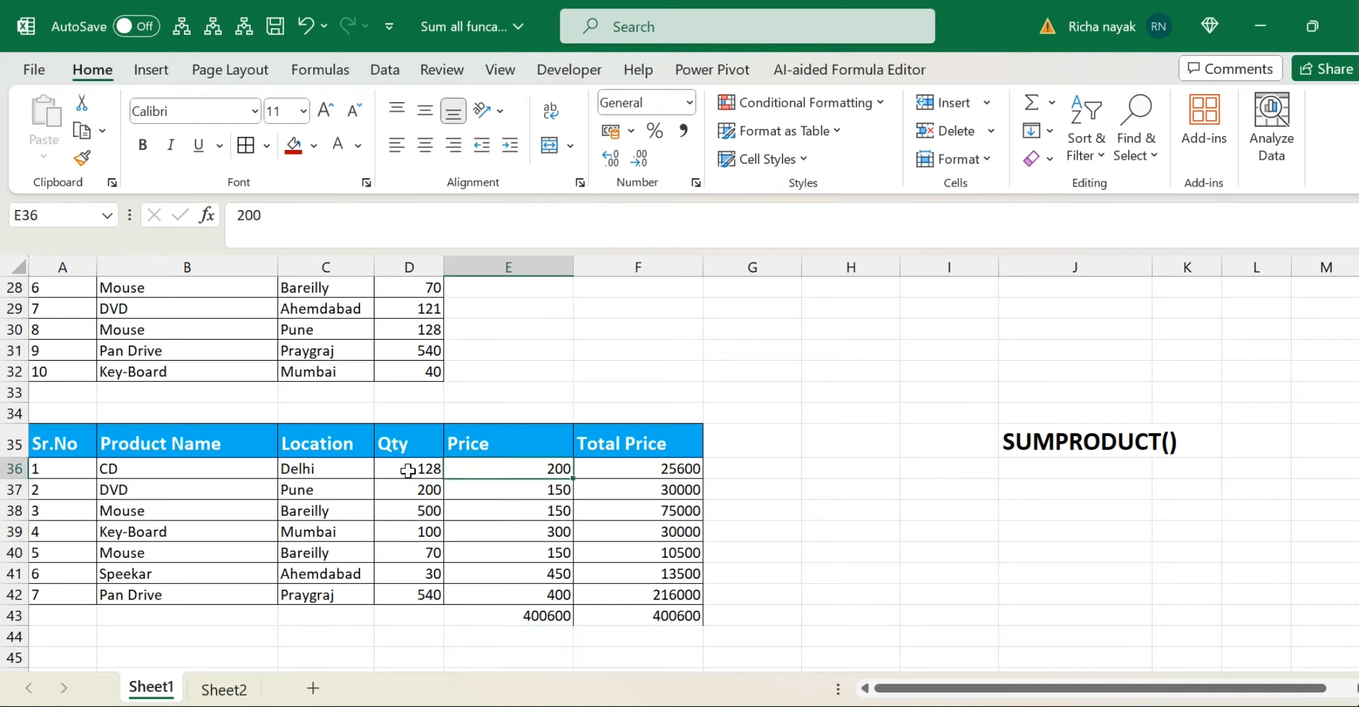
key(Right)
key(Down)
key(Down)
key(Down)
key(Down)
key(Down)
key(Down)
key(Down)
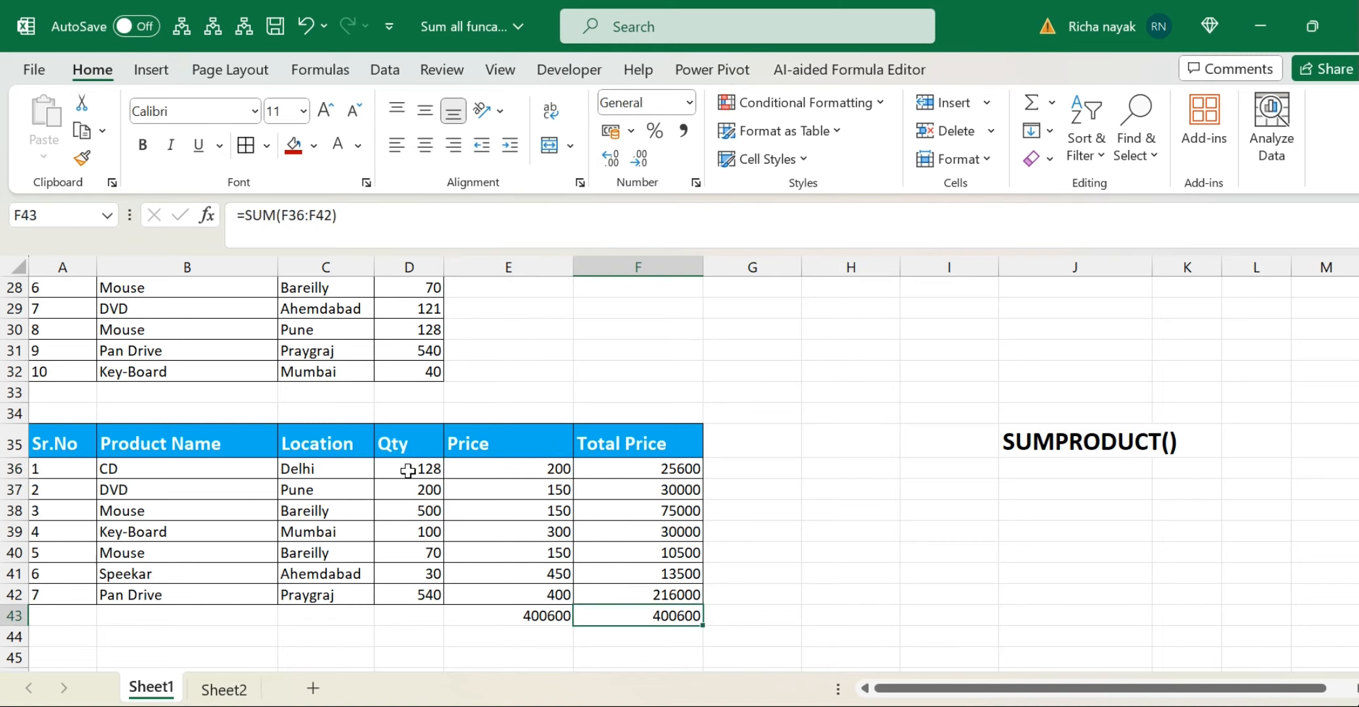
key(Left)
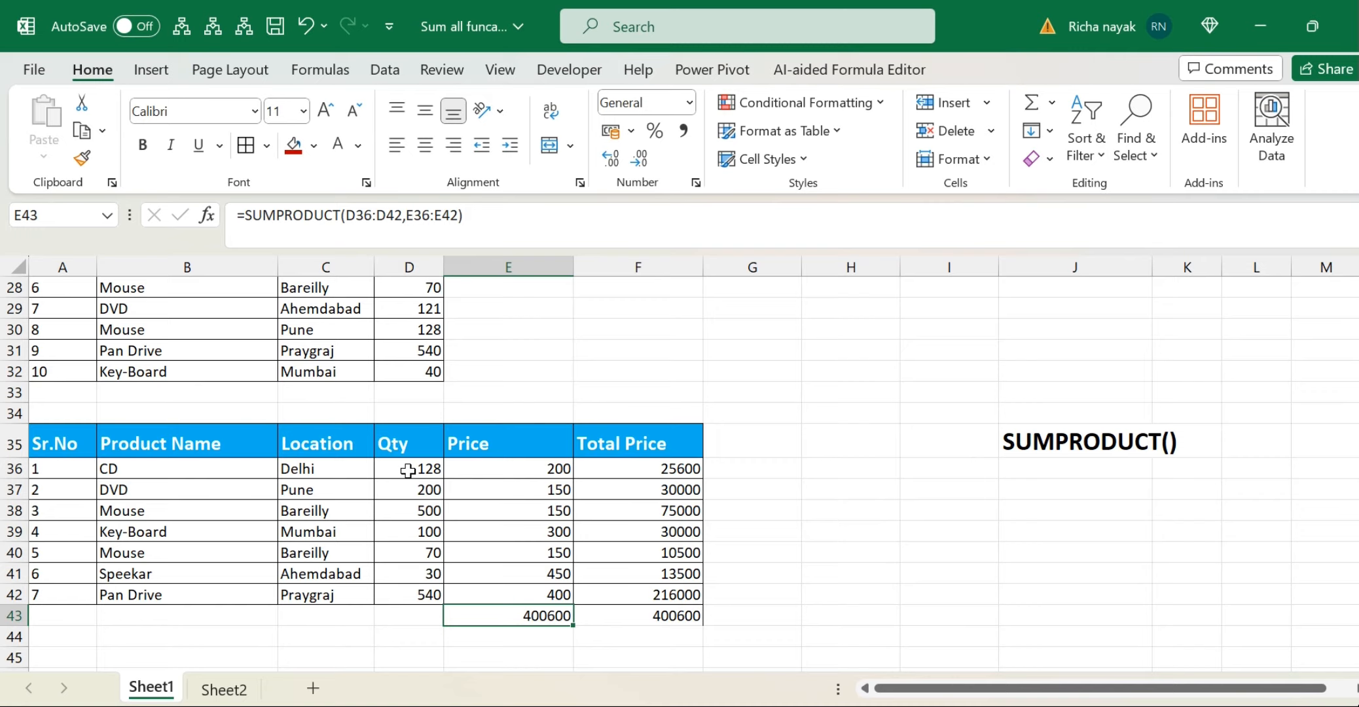
key(Right)
key(Left)
key(Left)
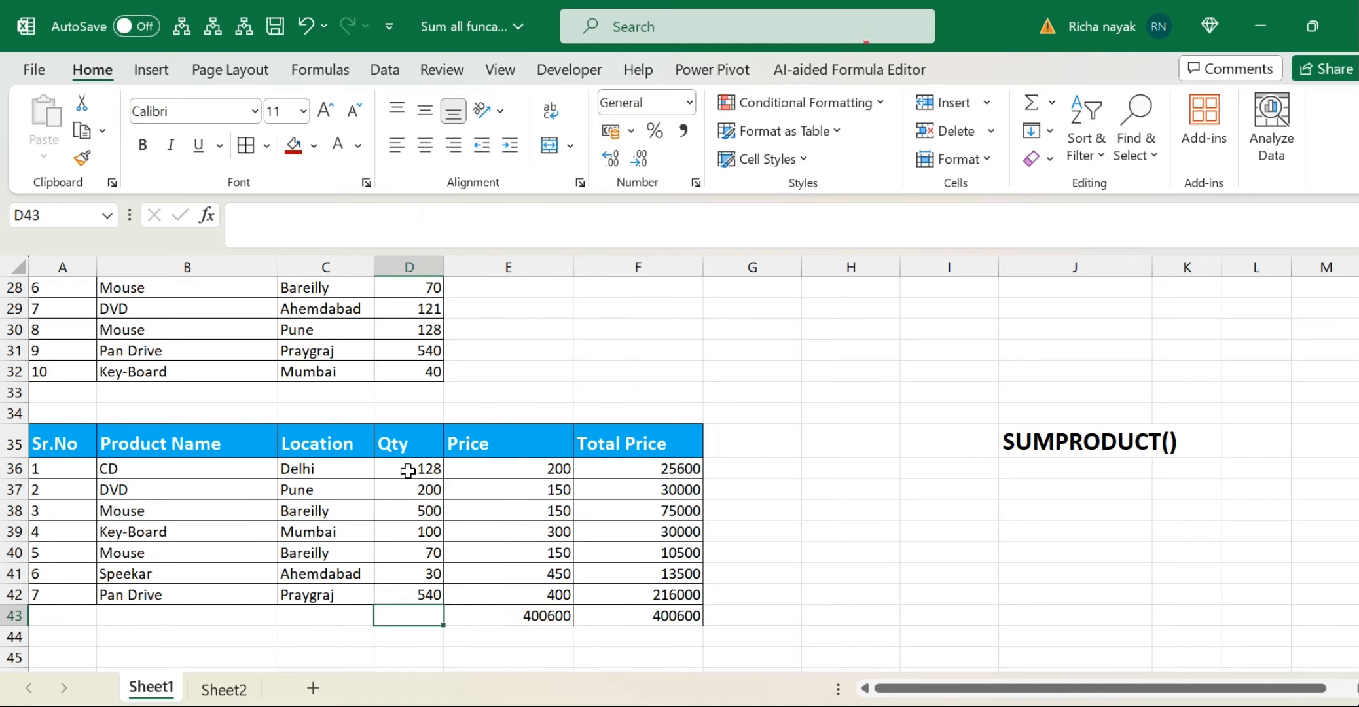
Step: Fill the SUMPRODUCT entry in B6 on Sheet2 with red, and select the SUMSQ entry below it
click(235, 690)
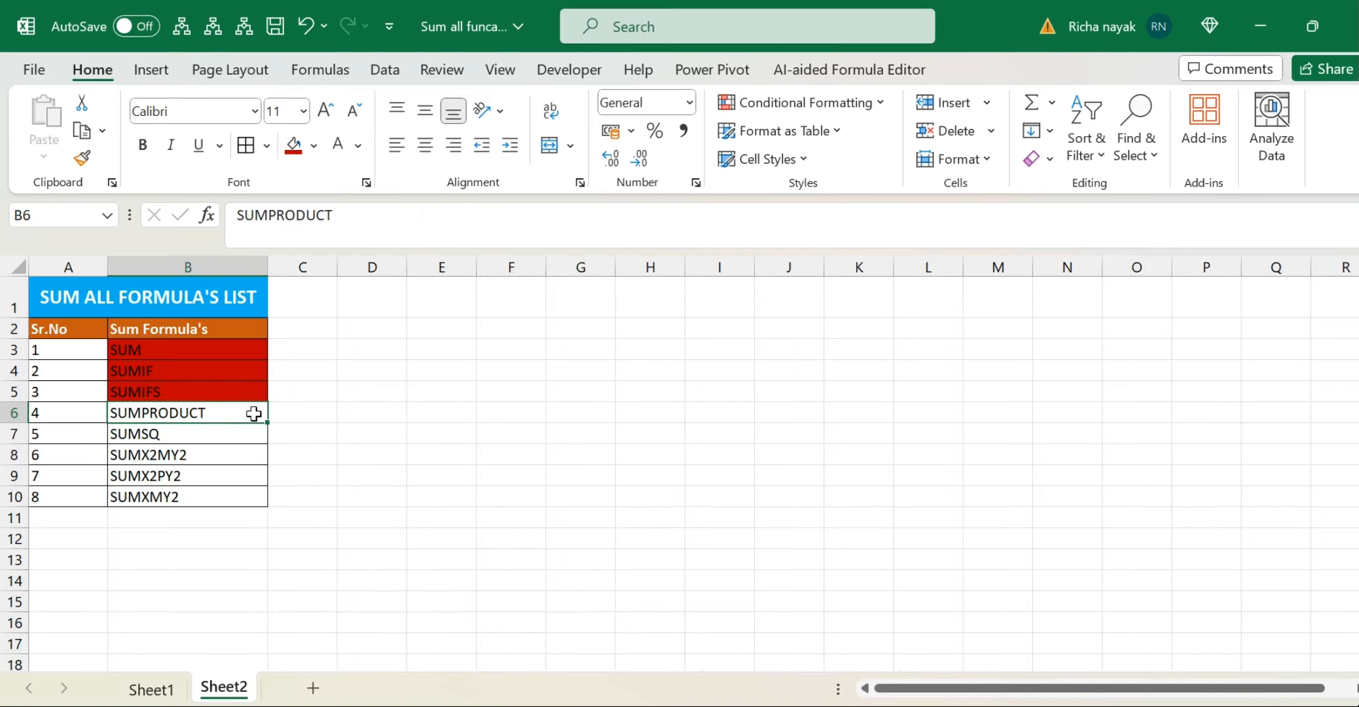
click(294, 145)
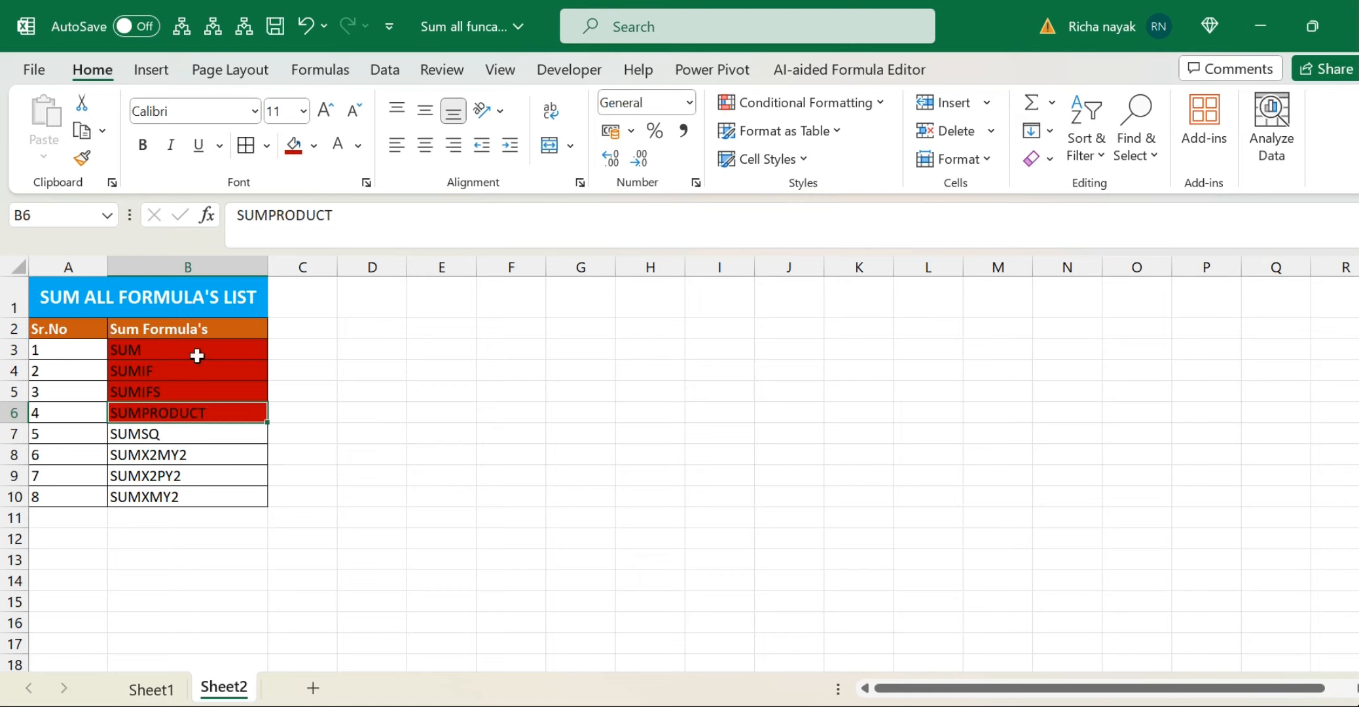
click(155, 435)
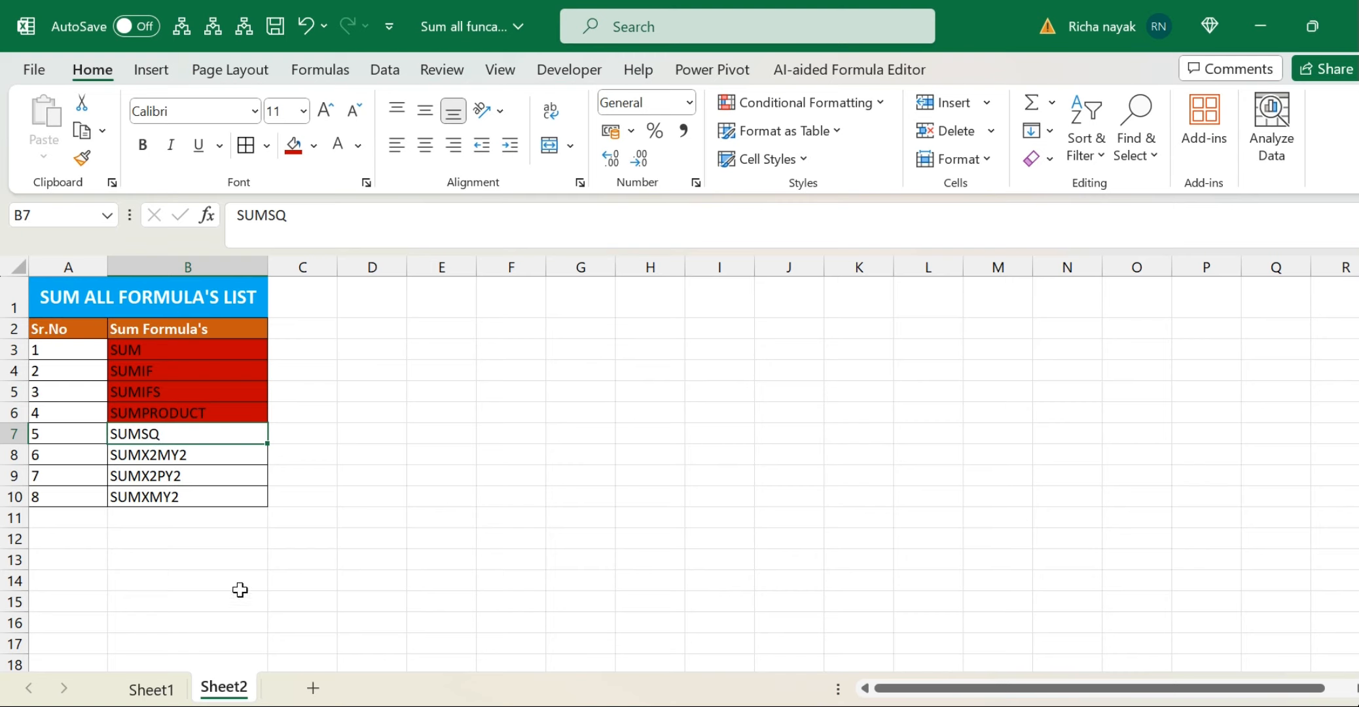
Step: Calculate the sum of squares for the first number pair on Sheet1 in E49 with =SUMSQ(A49,B49)
click(169, 691)
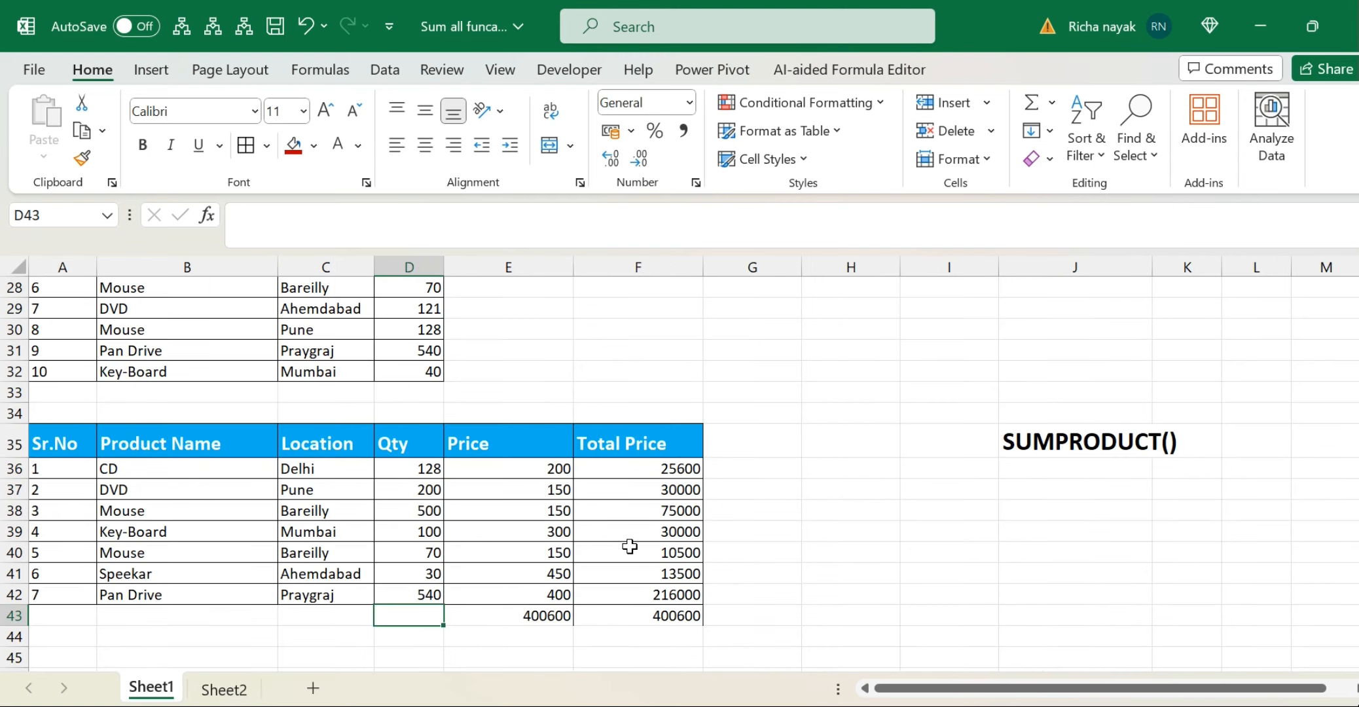
scroll(630, 546, down, 5)
scroll(630, 546, right, 1)
click(237, 445)
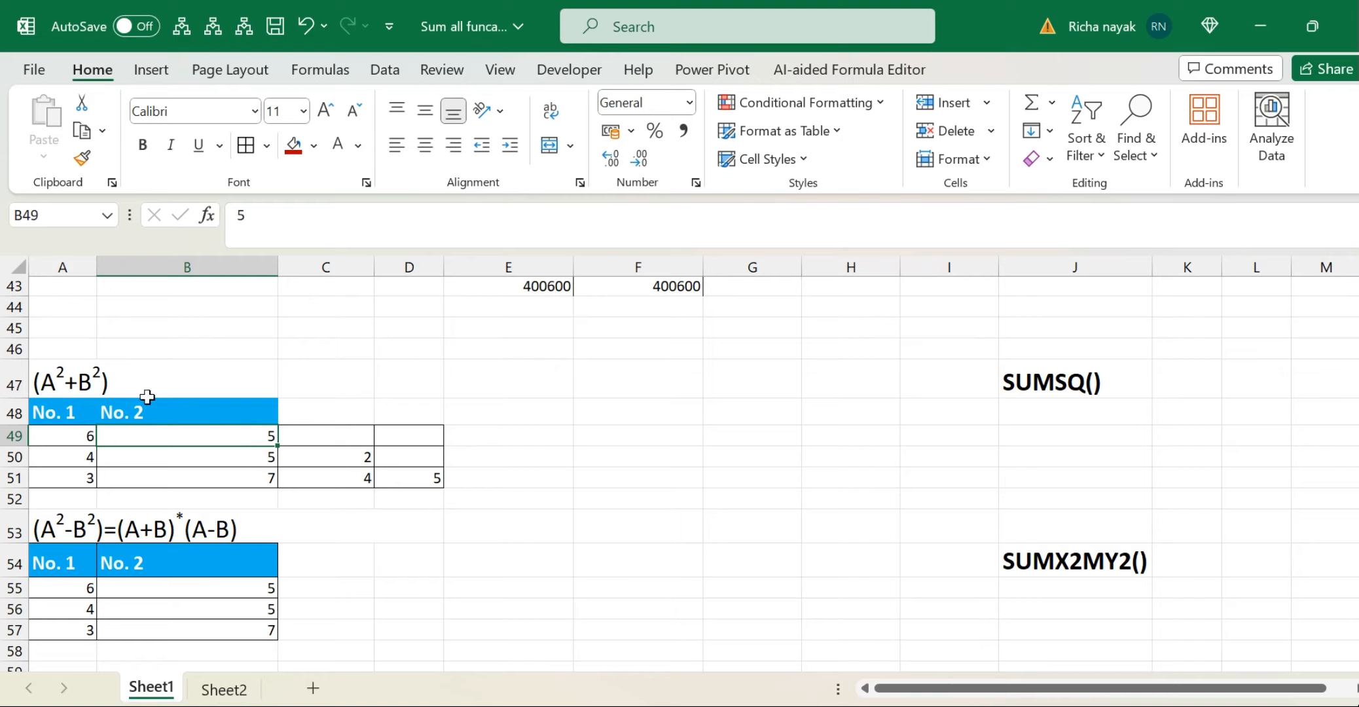
click(174, 384)
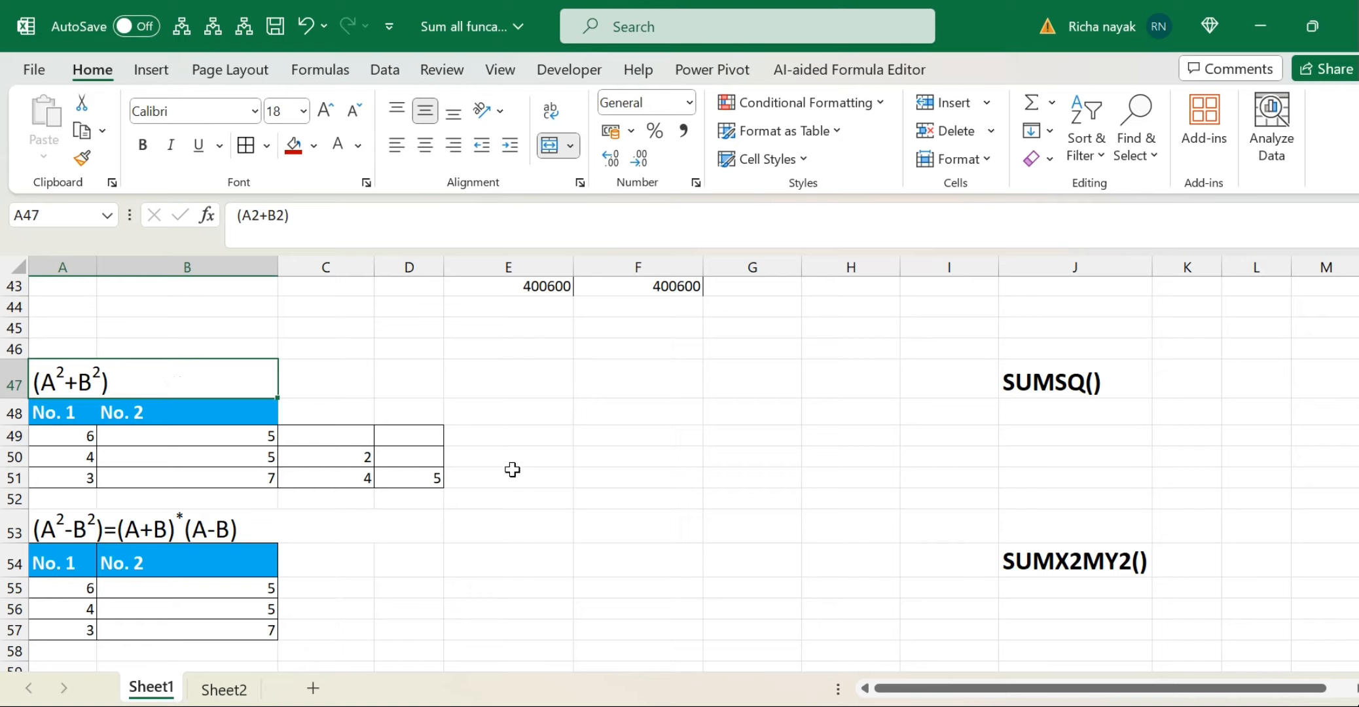
click(525, 442)
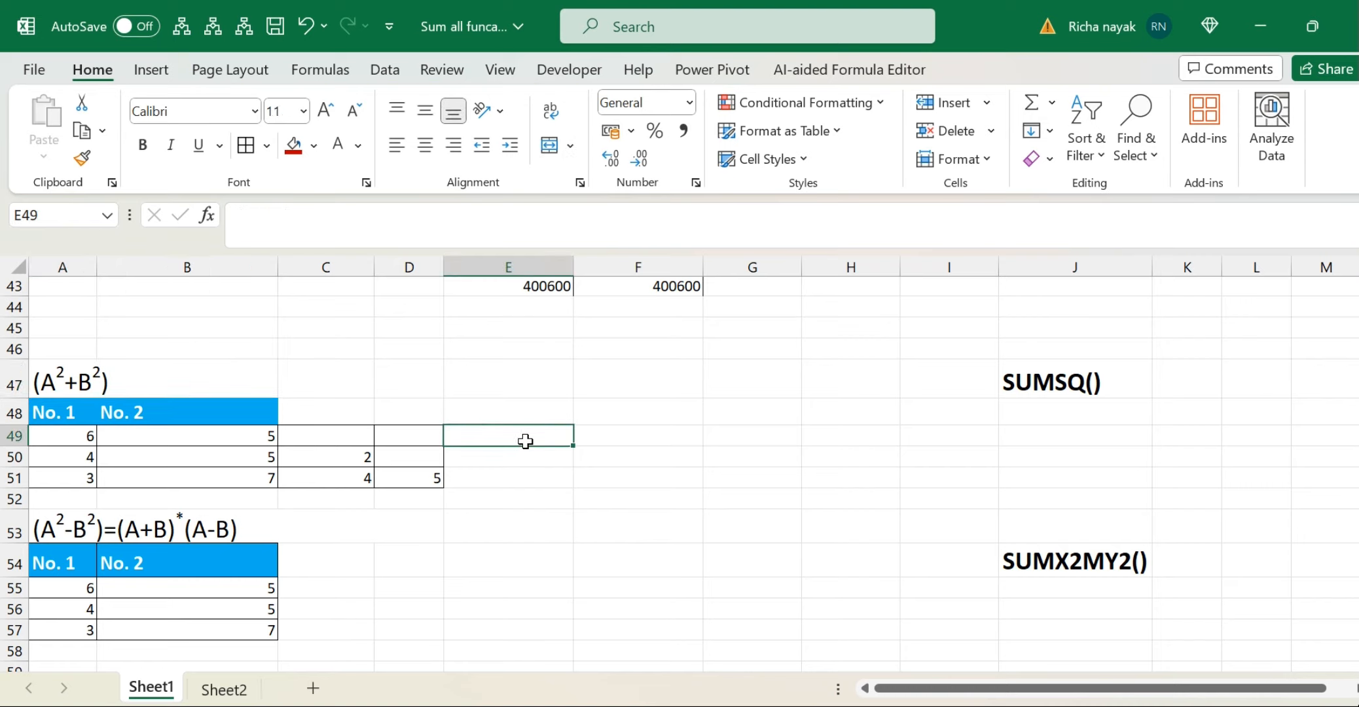
text(=sum)
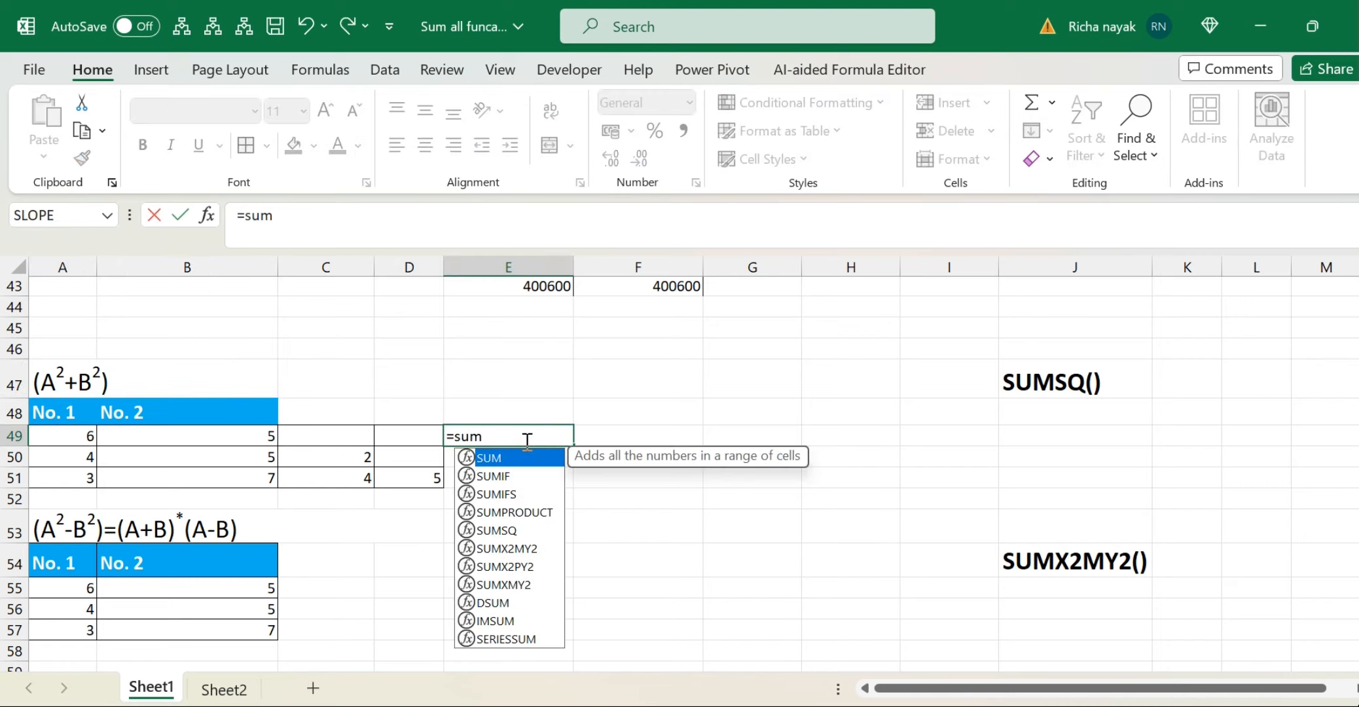
text(s)
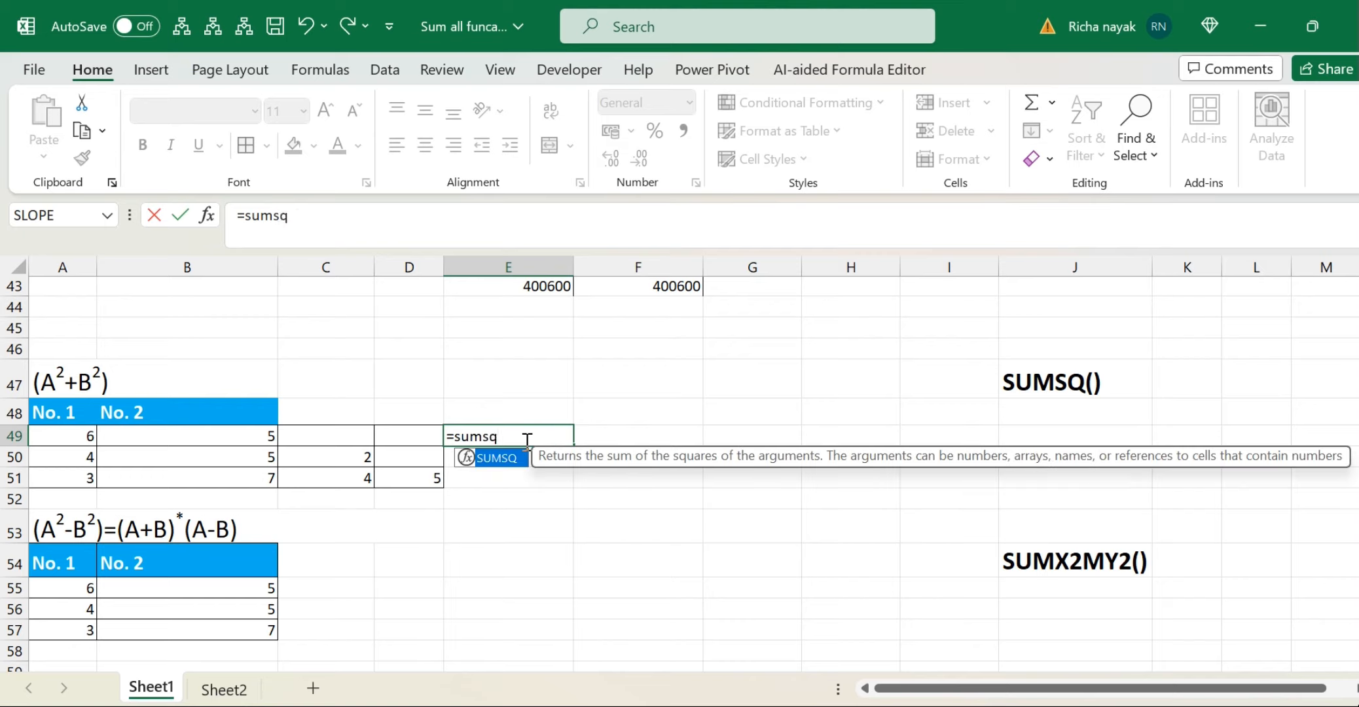
text(q)
key(Tab)
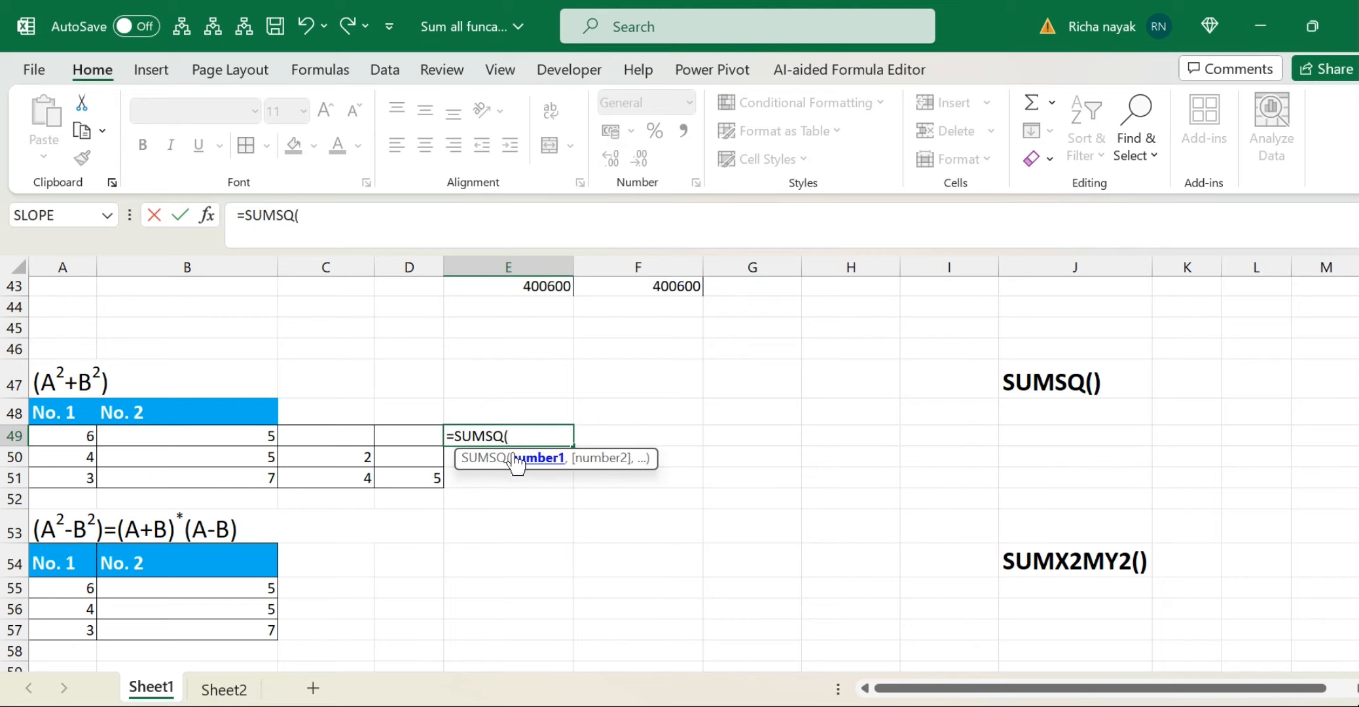
click(84, 437)
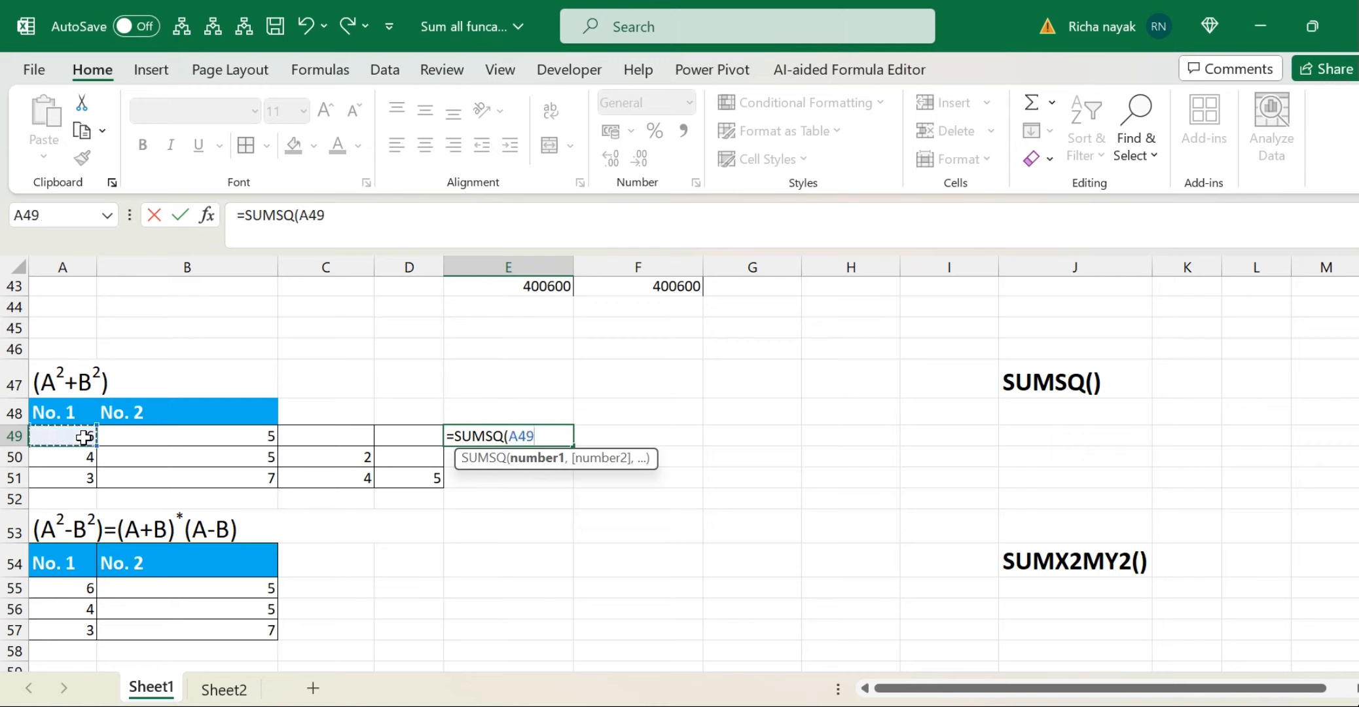
text(,)
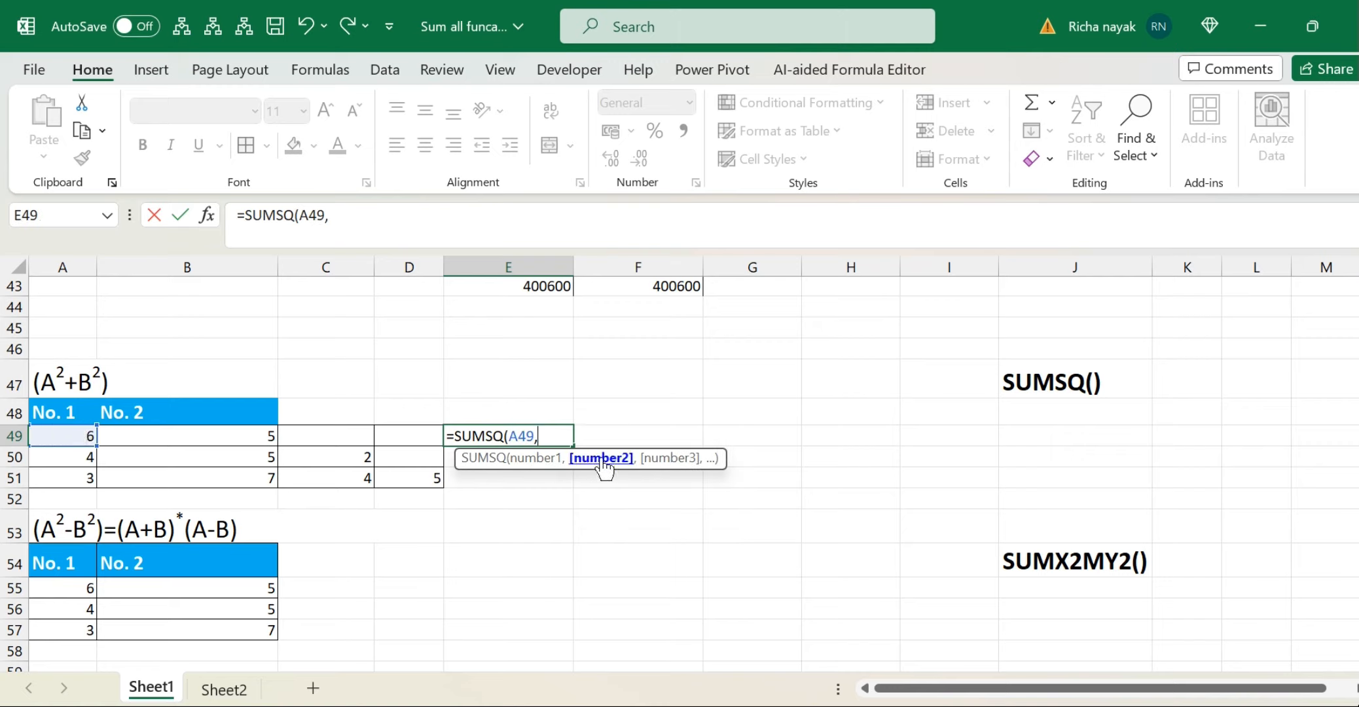
click(255, 436)
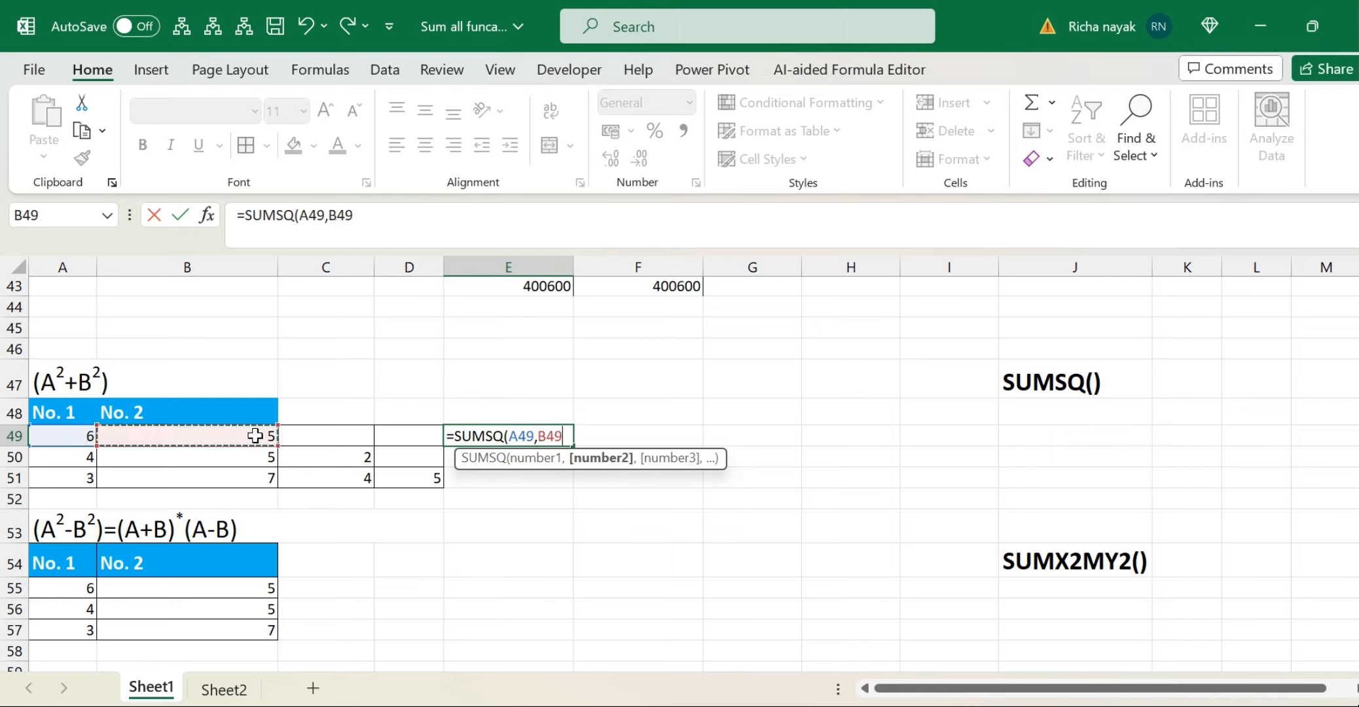
key(Return)
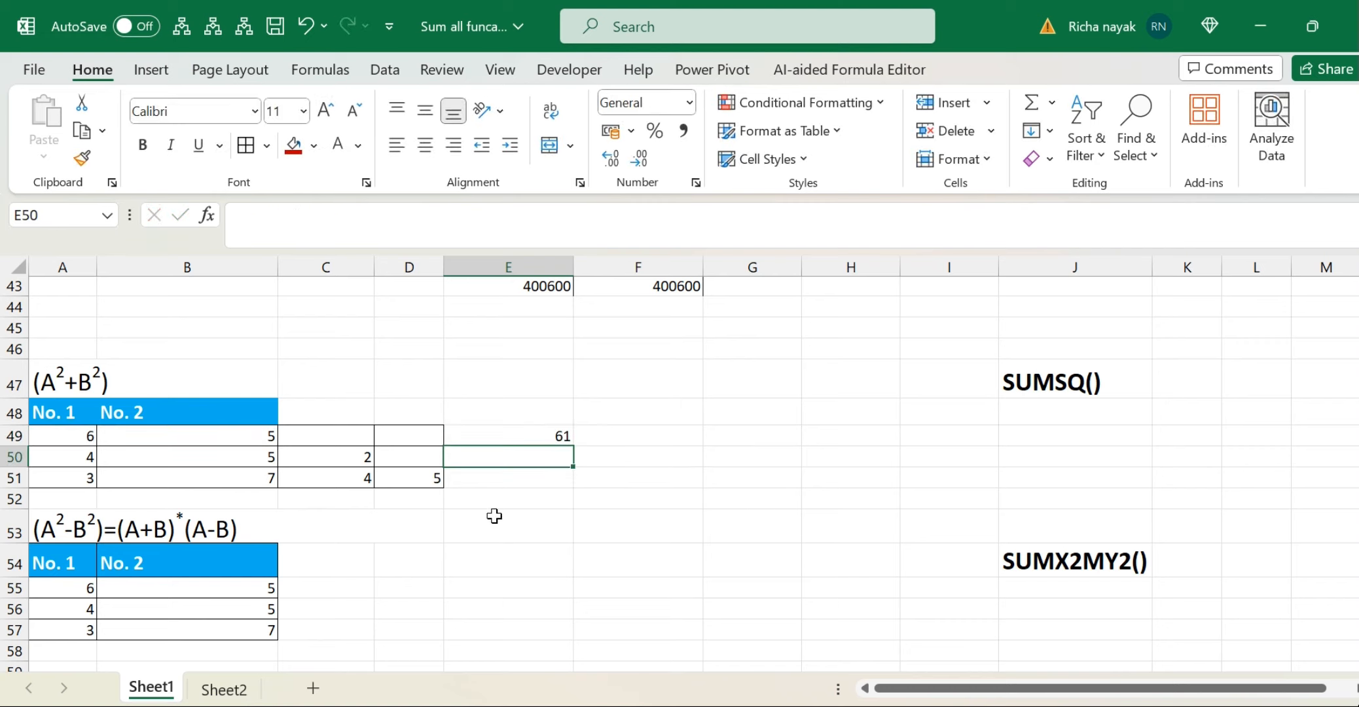
Step: Enter the squares of the first number pair manually, 36 in F49 and 25 in F50
click(540, 436)
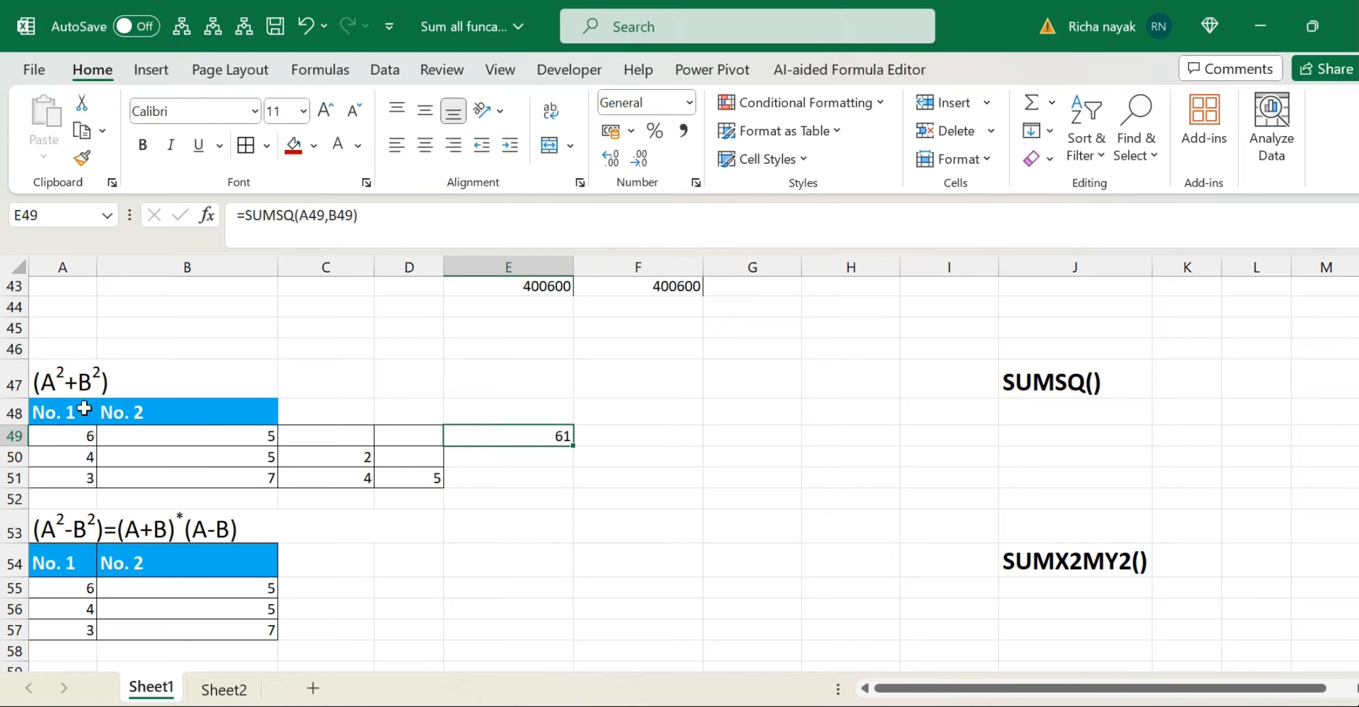
click(195, 438)
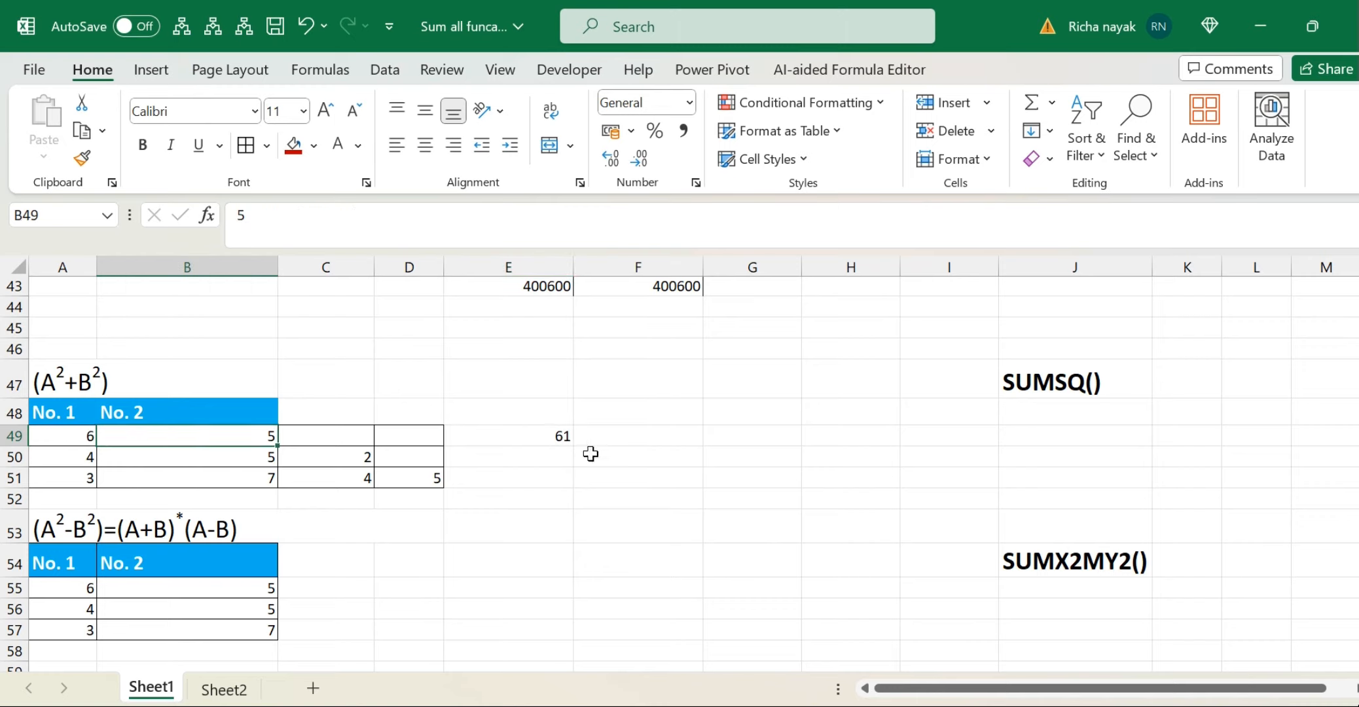
click(674, 436)
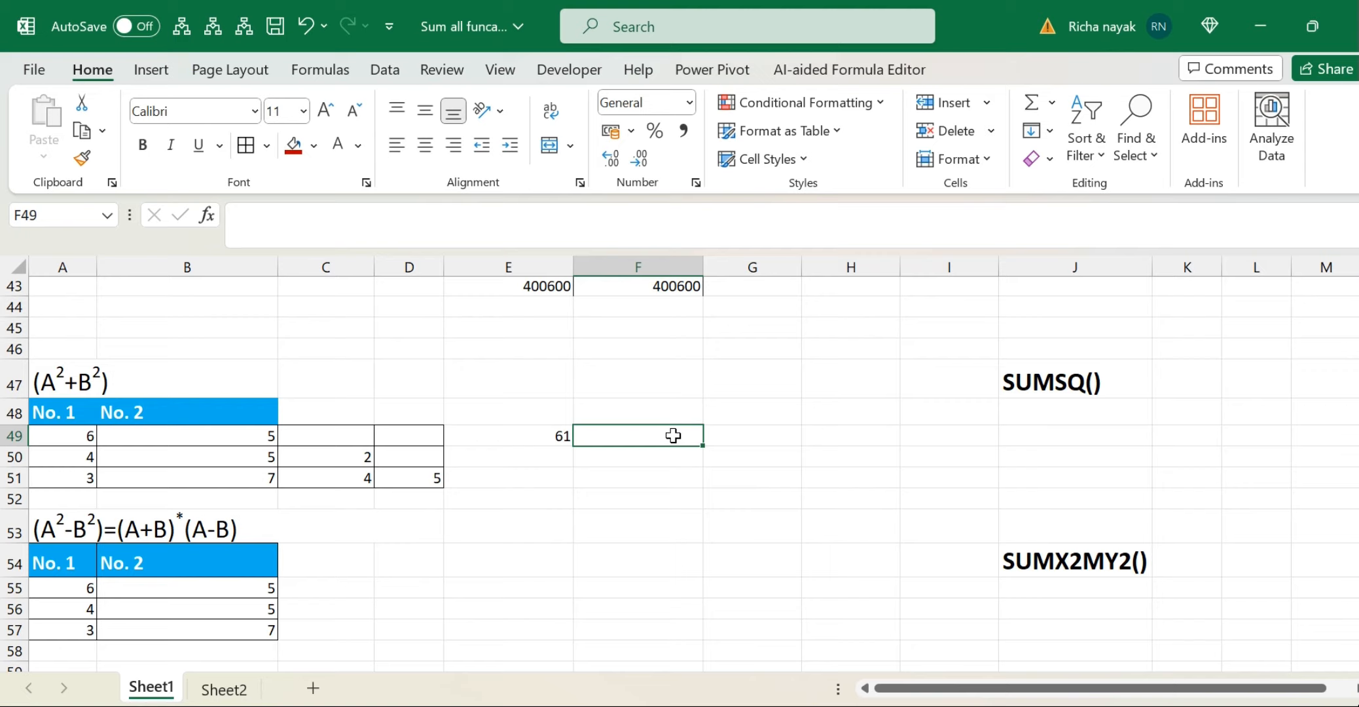
text(36)
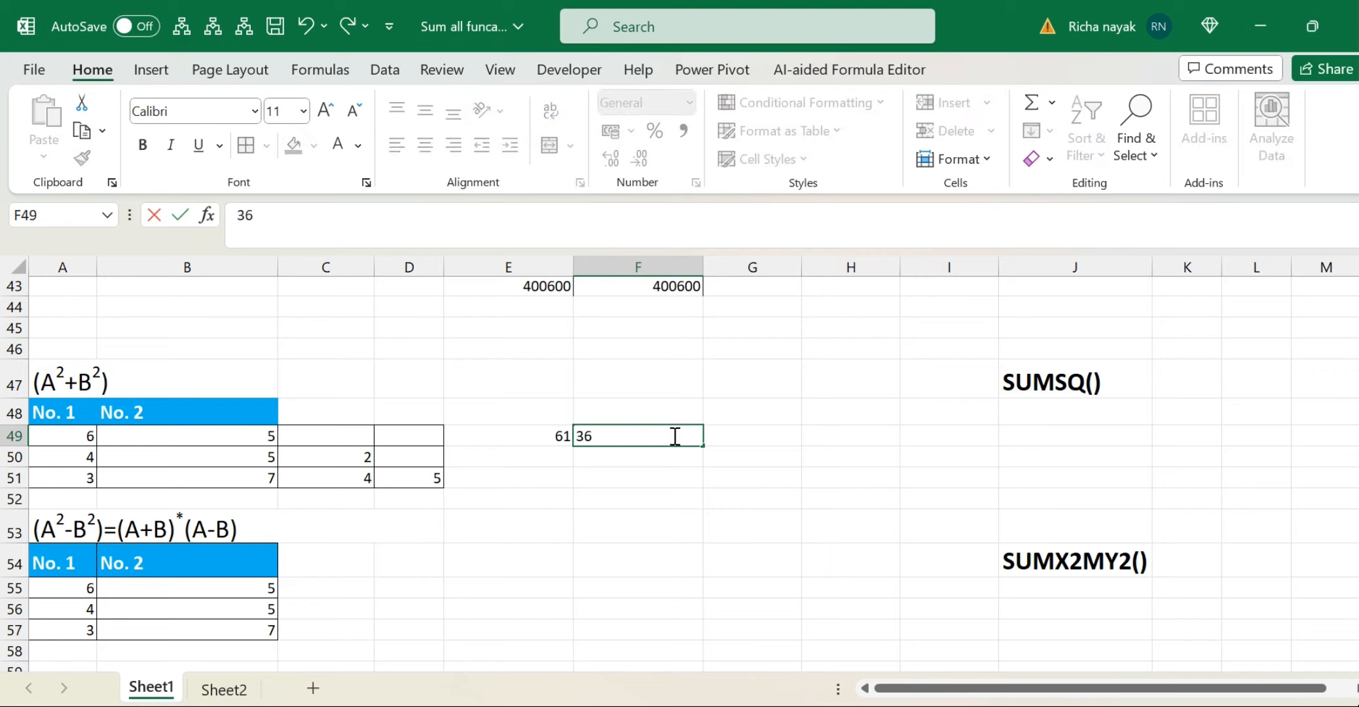
key(Return)
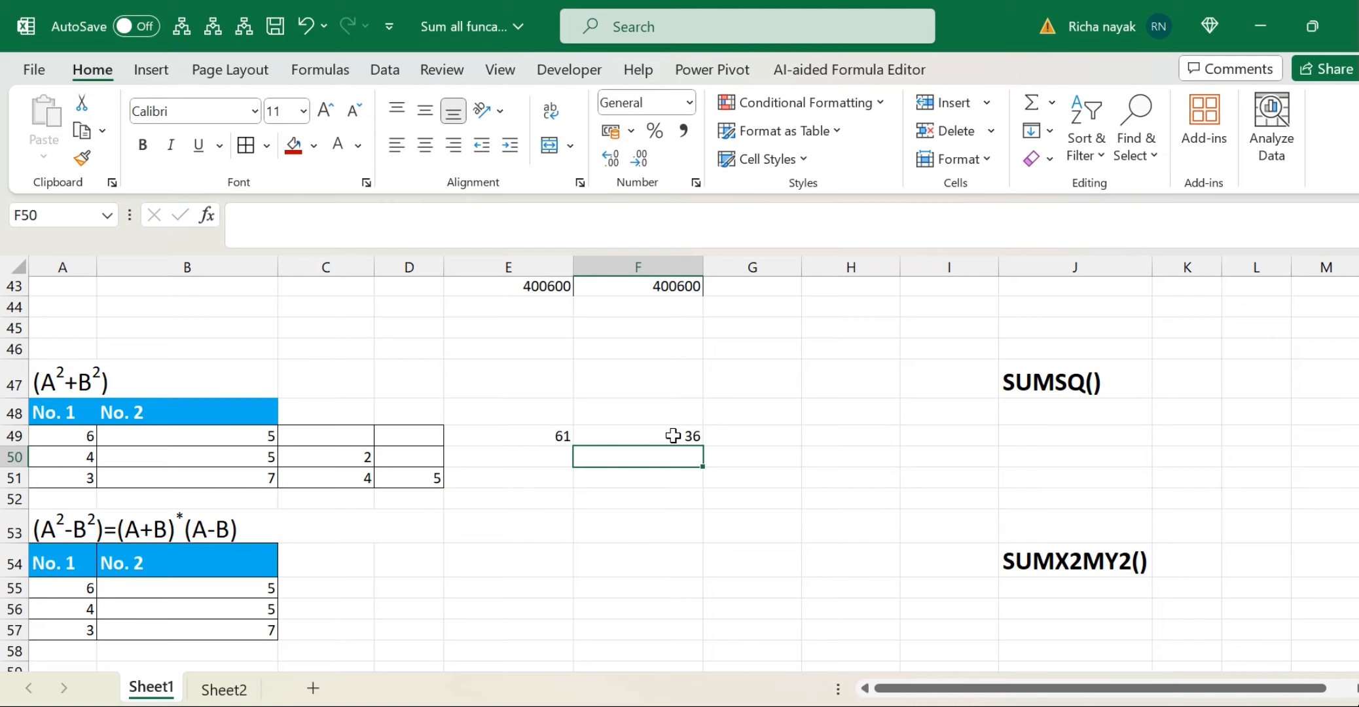
text(25)
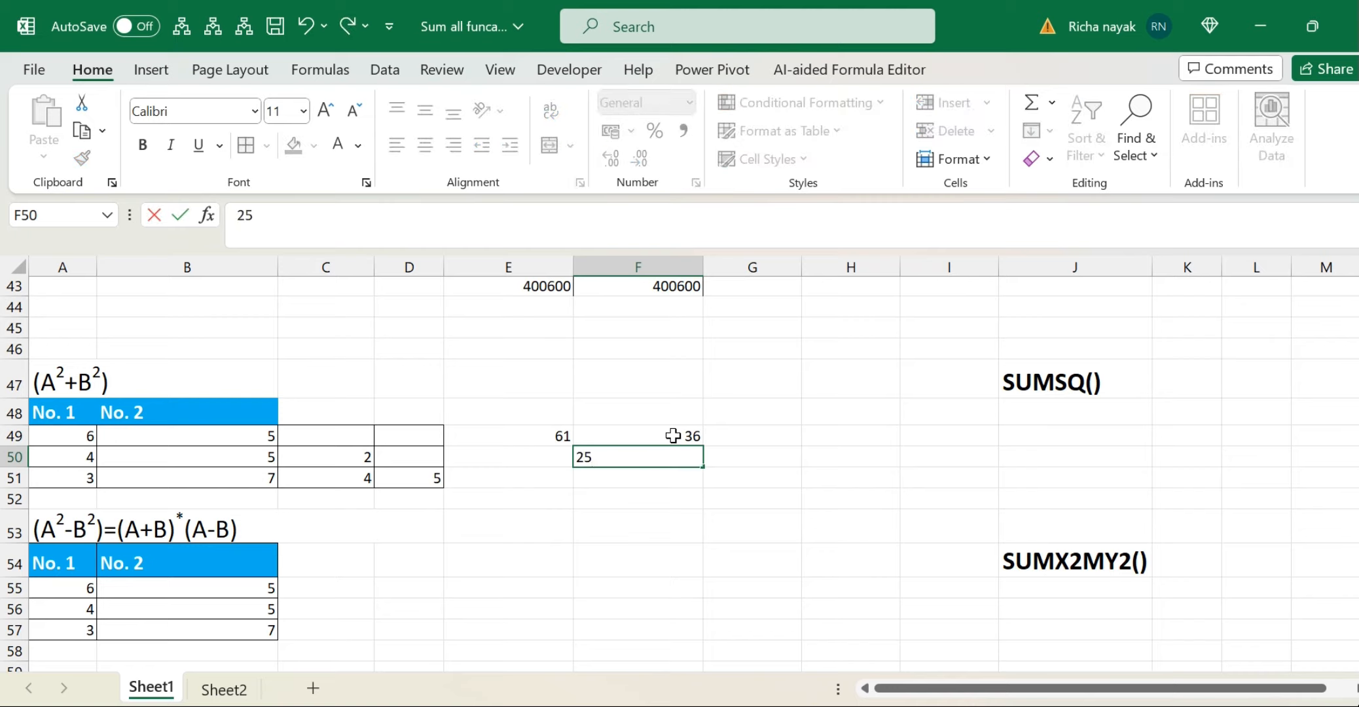
key(Return)
Step: Sum F49:F50 in F51 with AutoSum and compare it with the SUMSQ formula in E49
key(alt+equal)
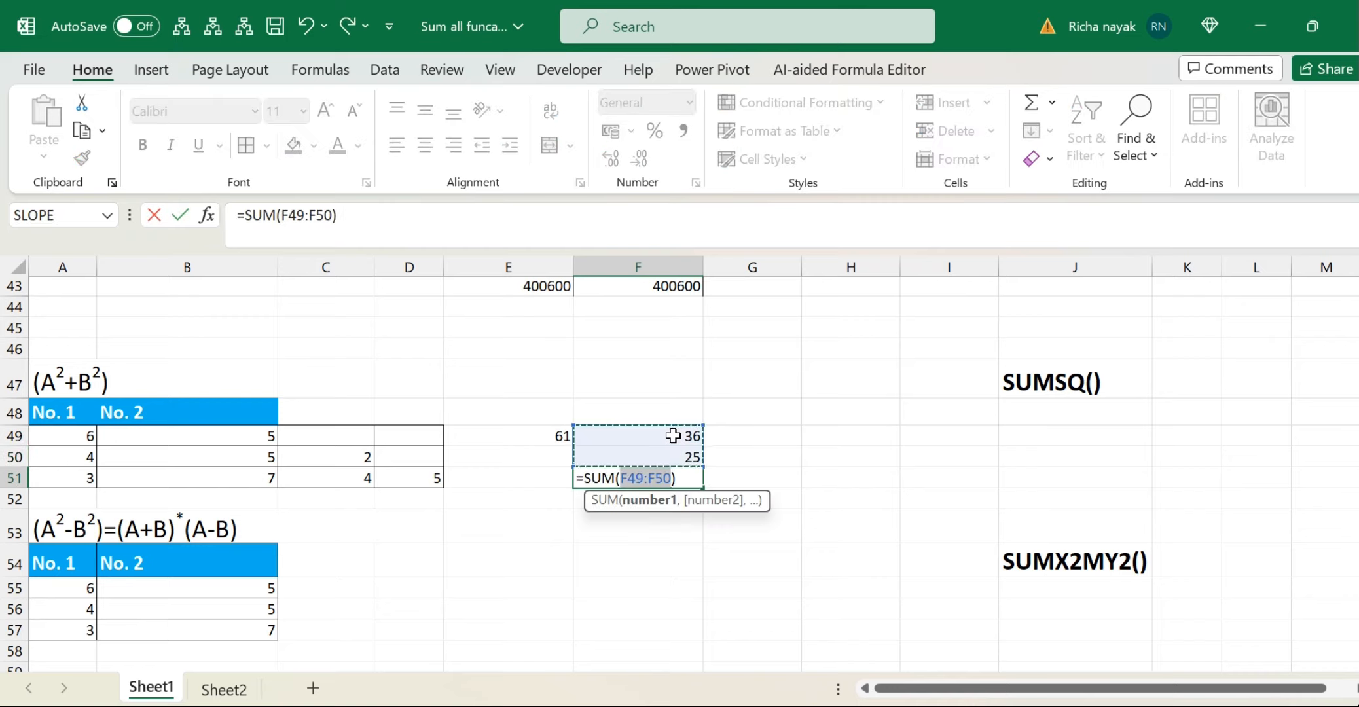
key(Return)
click(693, 479)
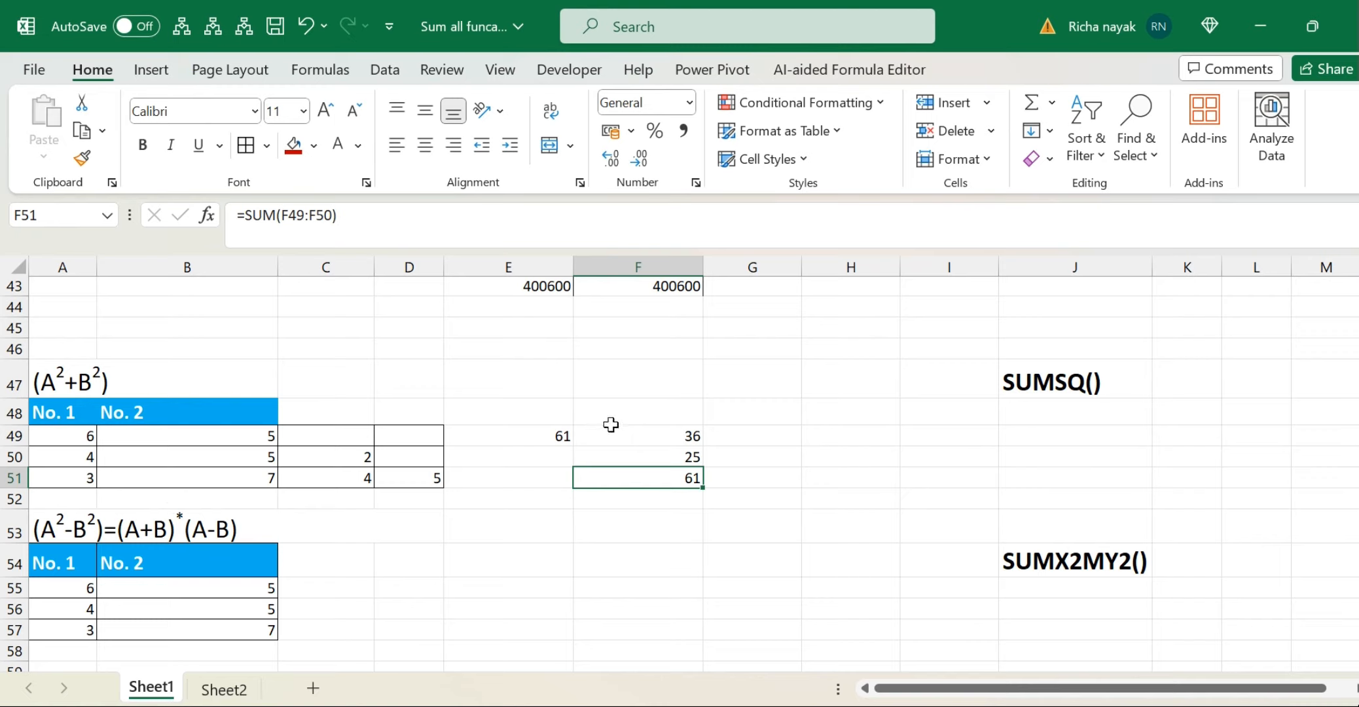
click(669, 439)
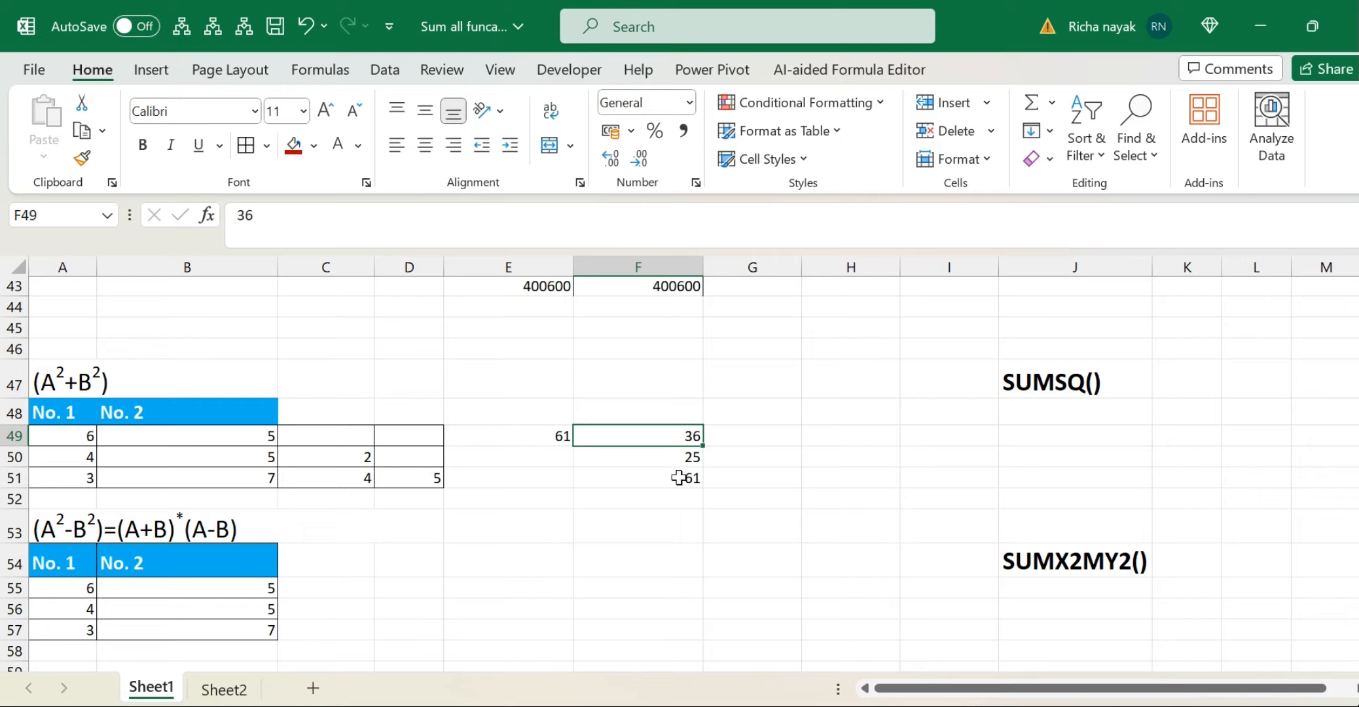
click(456, 434)
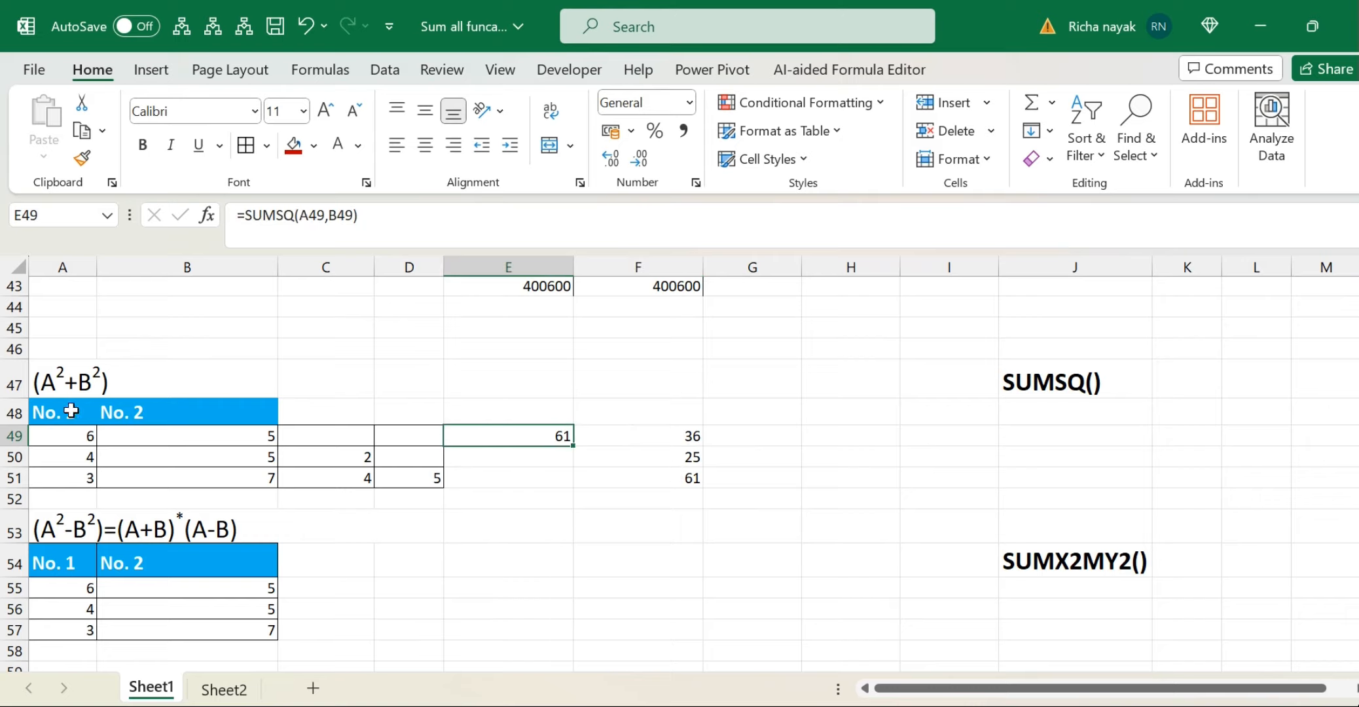
Step: Review the first number pair in A49:B49 and clear the manual squares and their sum from F49:F51
click(85, 436)
click(134, 447)
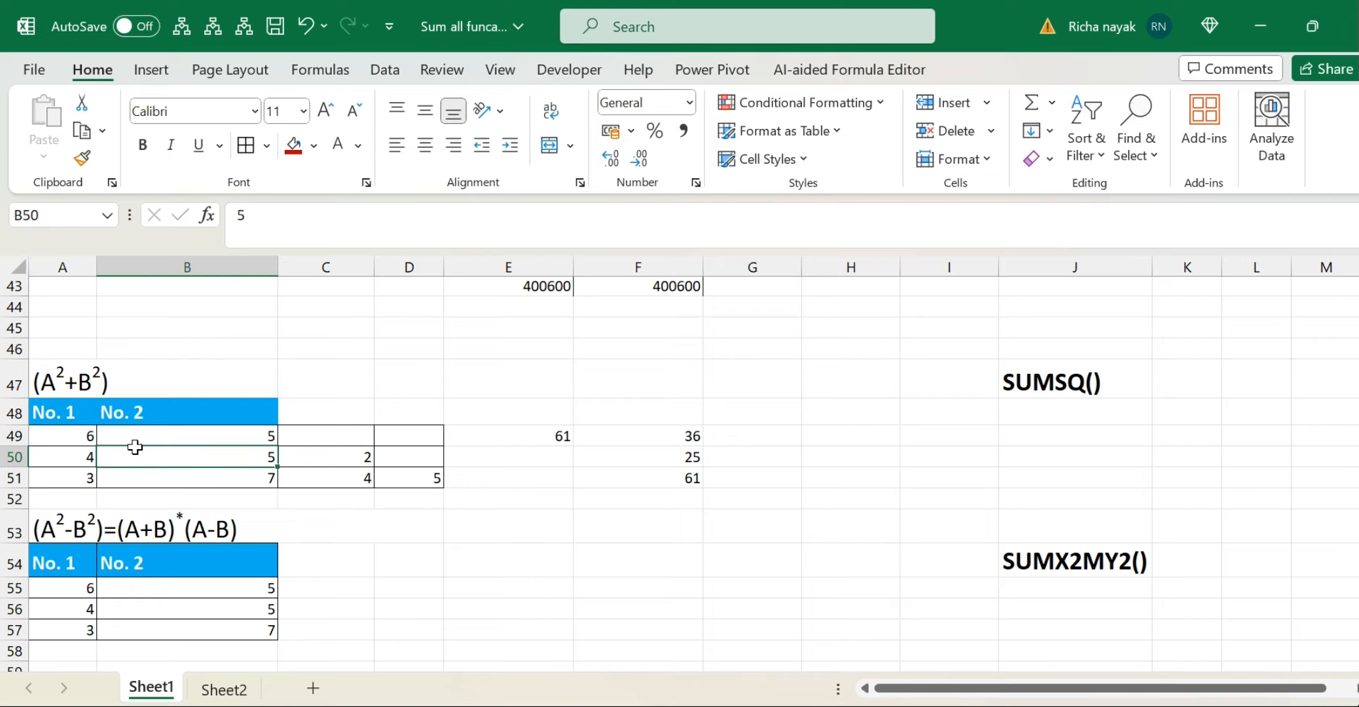
drag(82, 434, 181, 434)
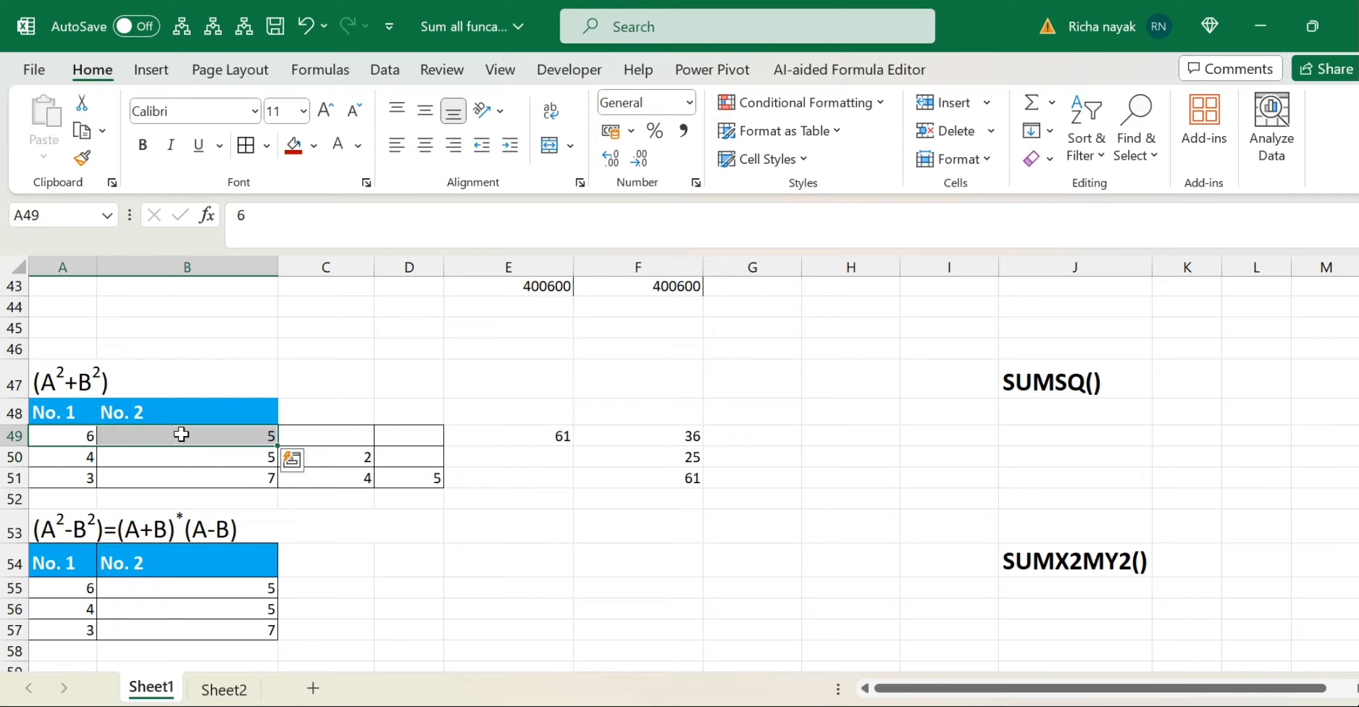
drag(648, 433, 653, 478)
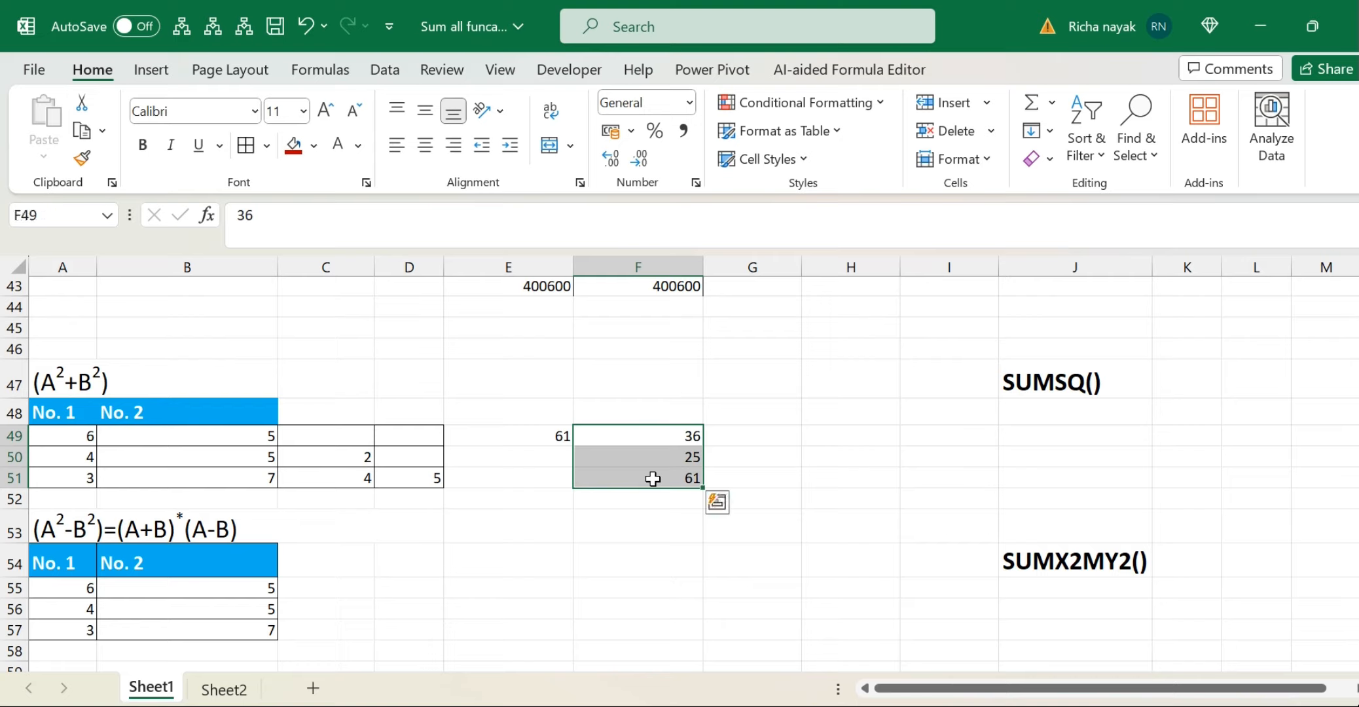
key(Delete)
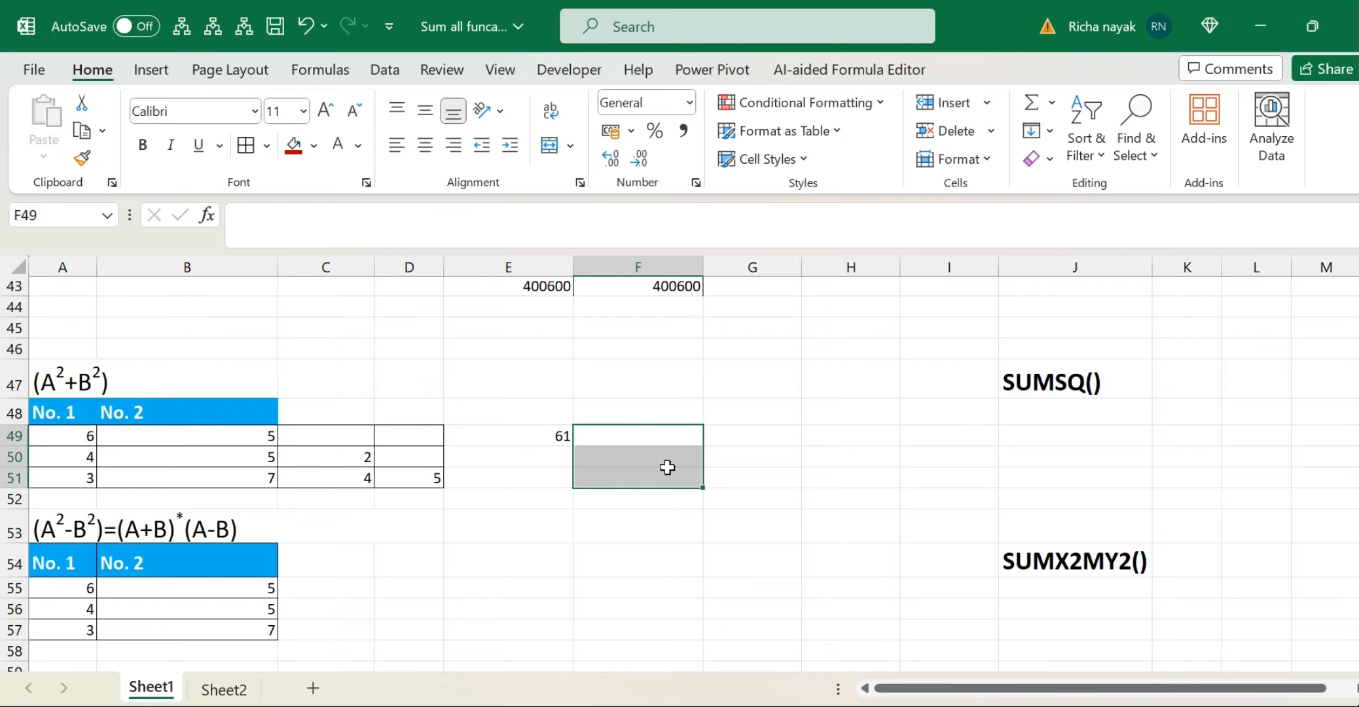
Step: Calculate the sum of squares for the three numbers in row 50 in E50, using SUMSQ with A50, B50 and C50
click(519, 460)
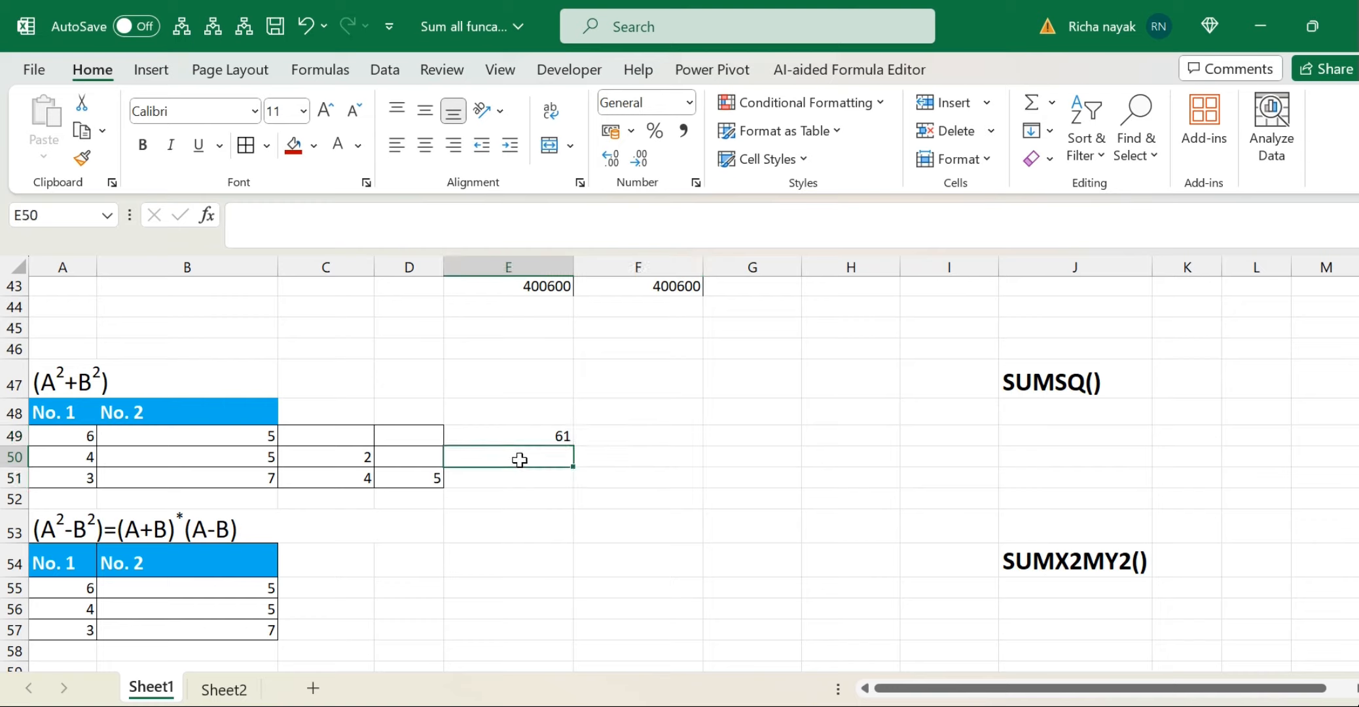
text(=sums)
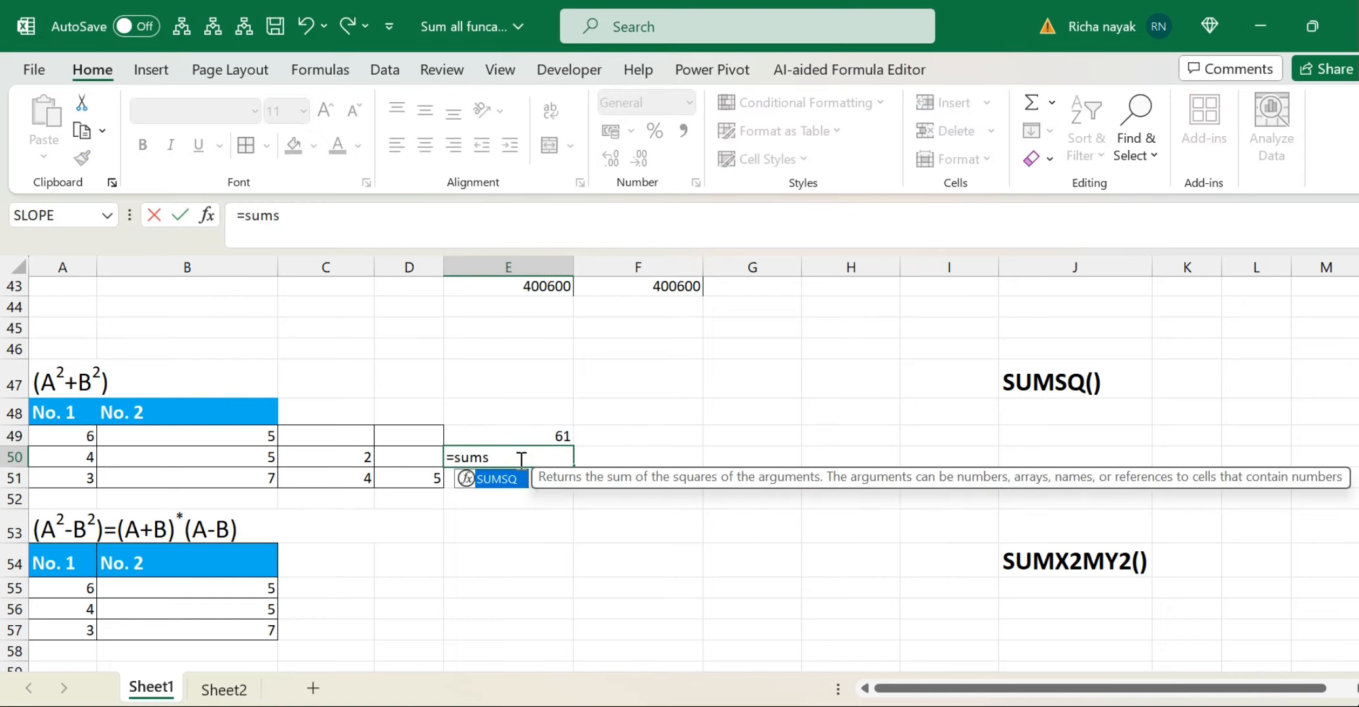
key(Tab)
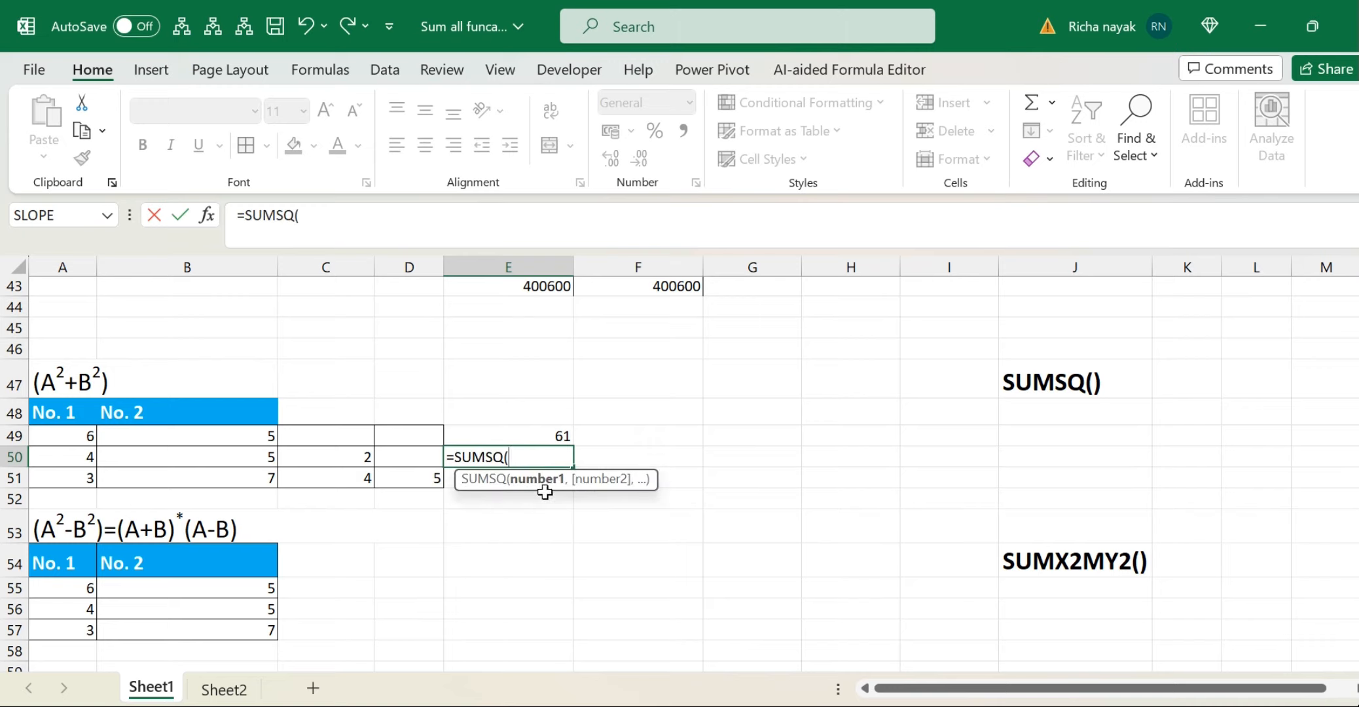
click(85, 458)
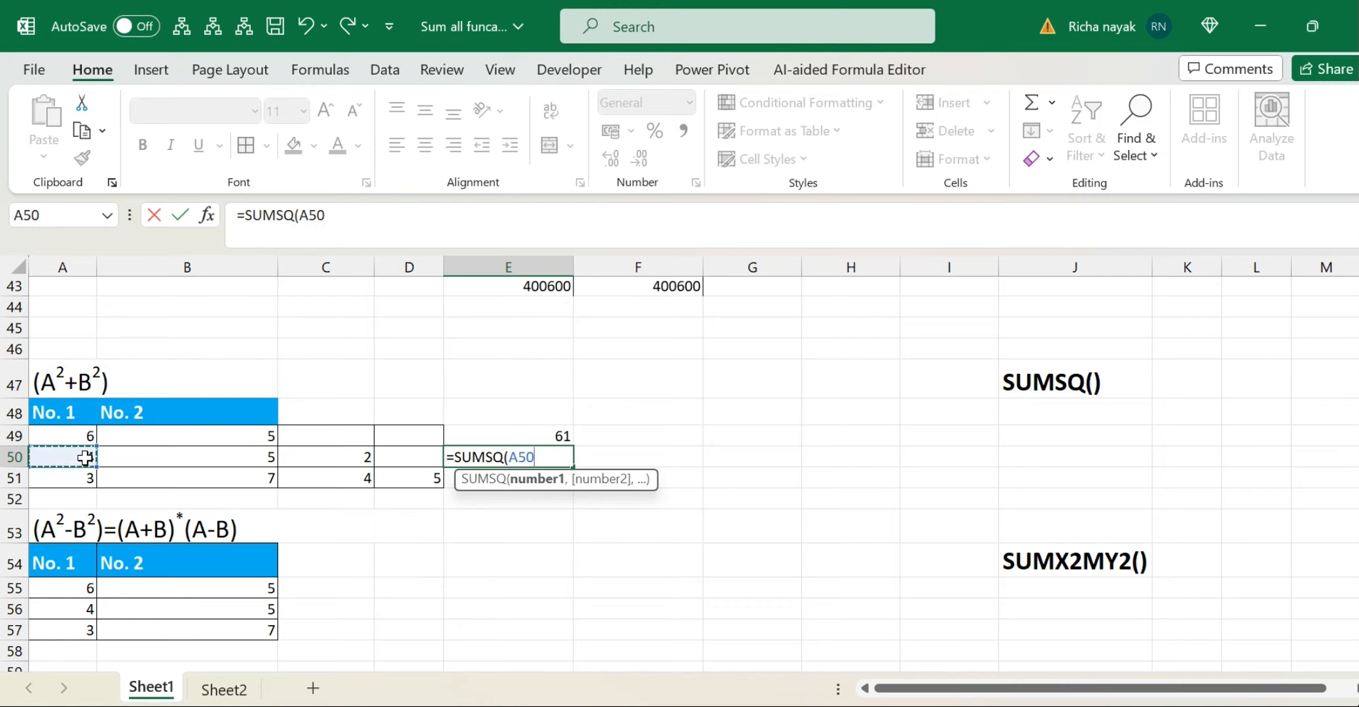
text(,)
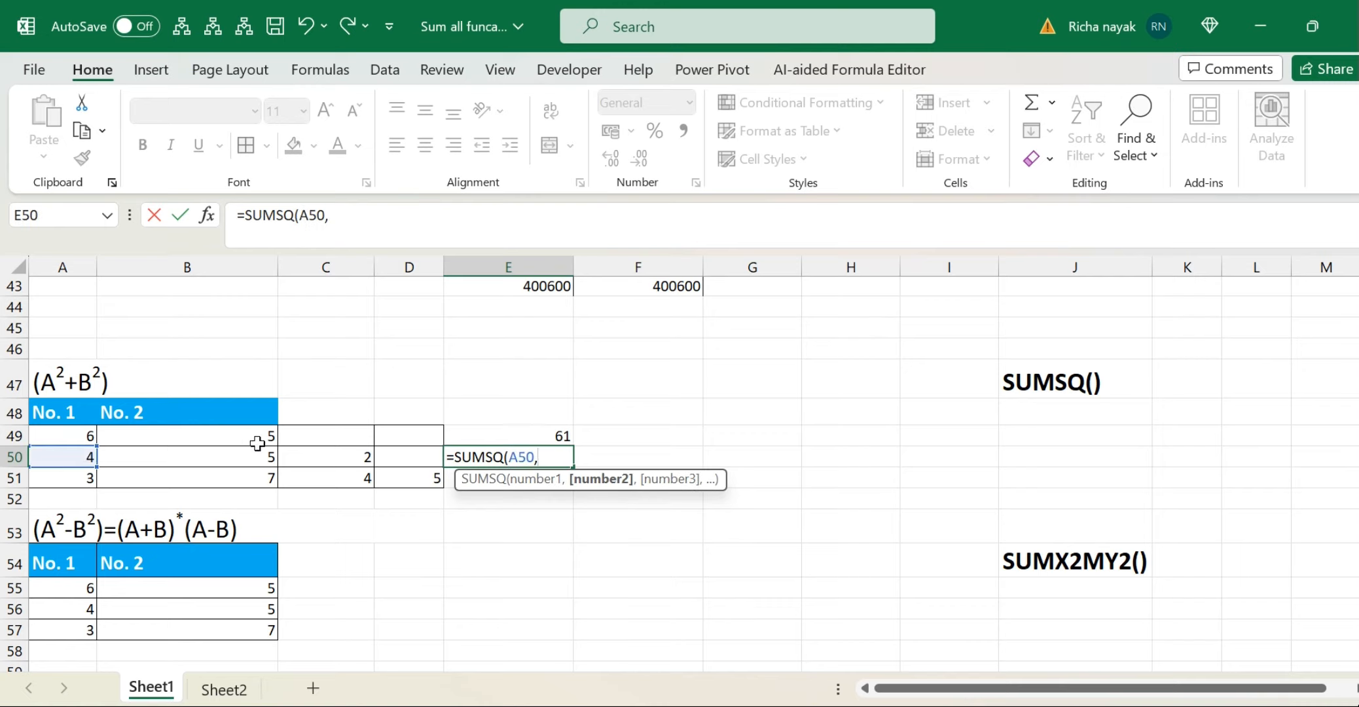
click(241, 458)
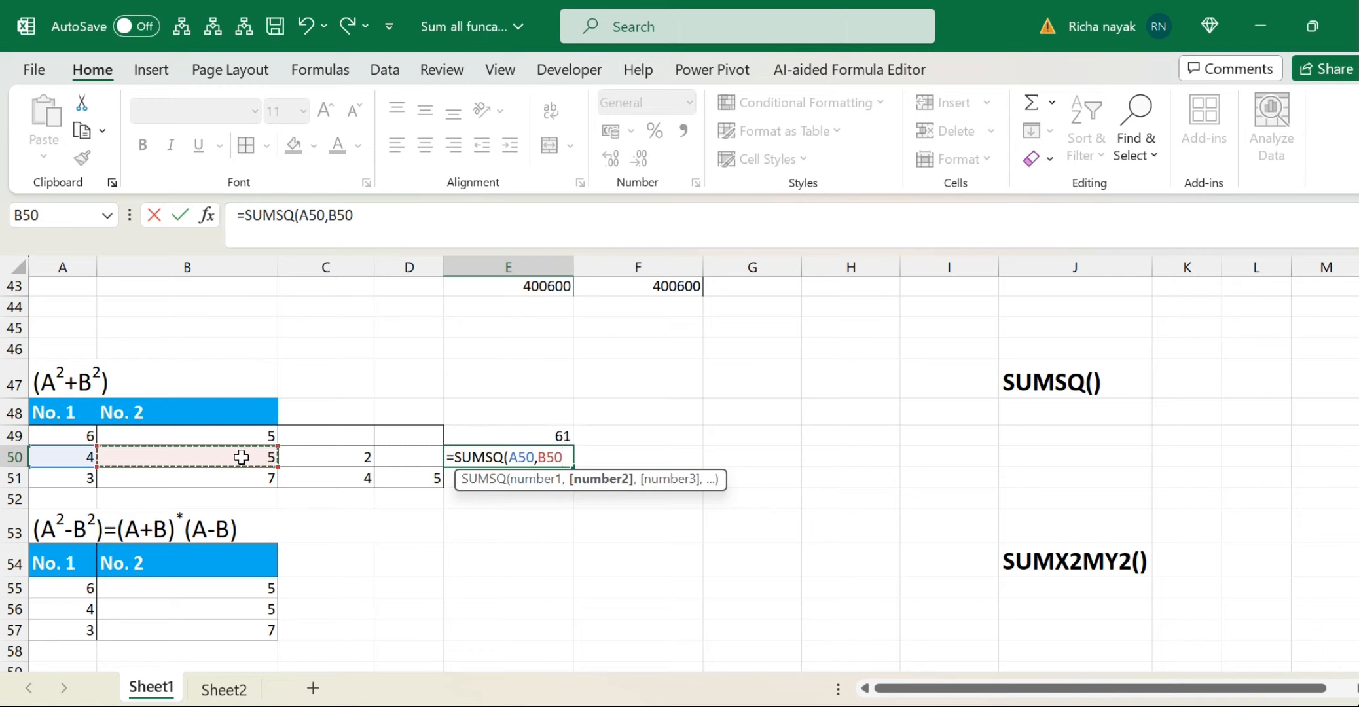
text(,)
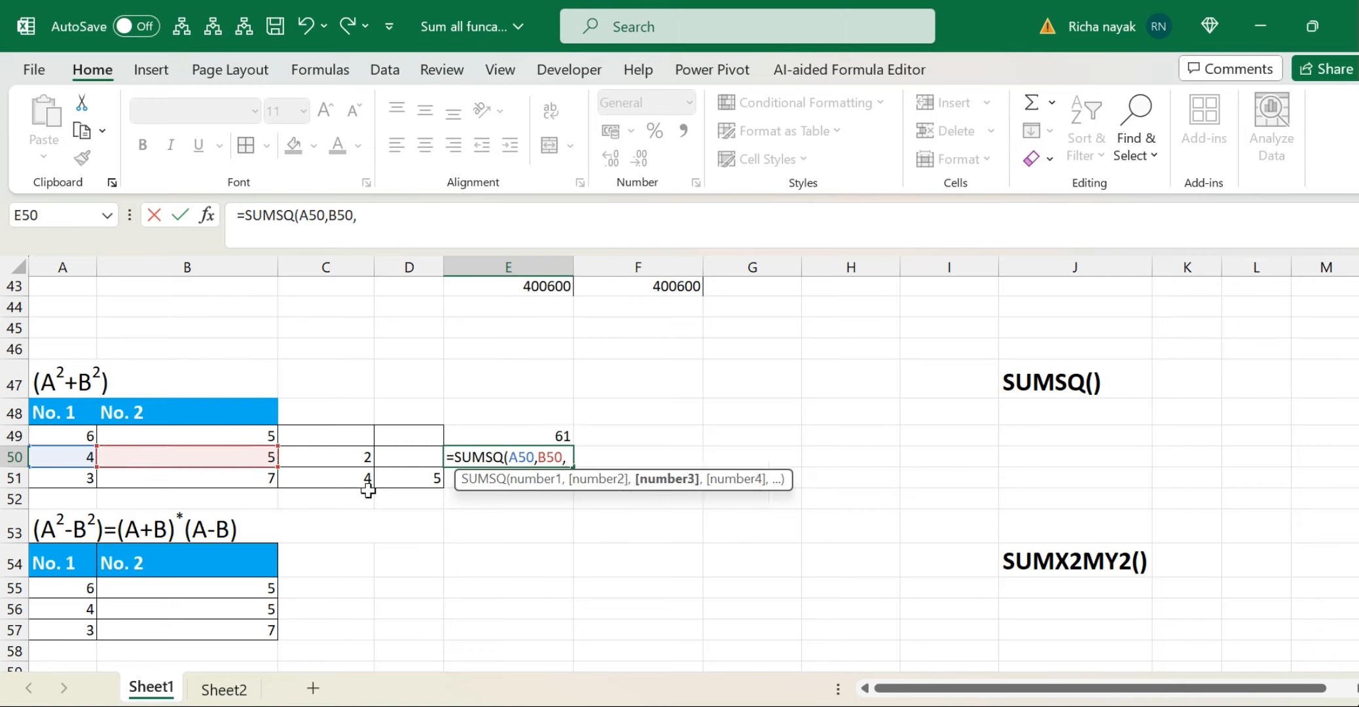
click(353, 453)
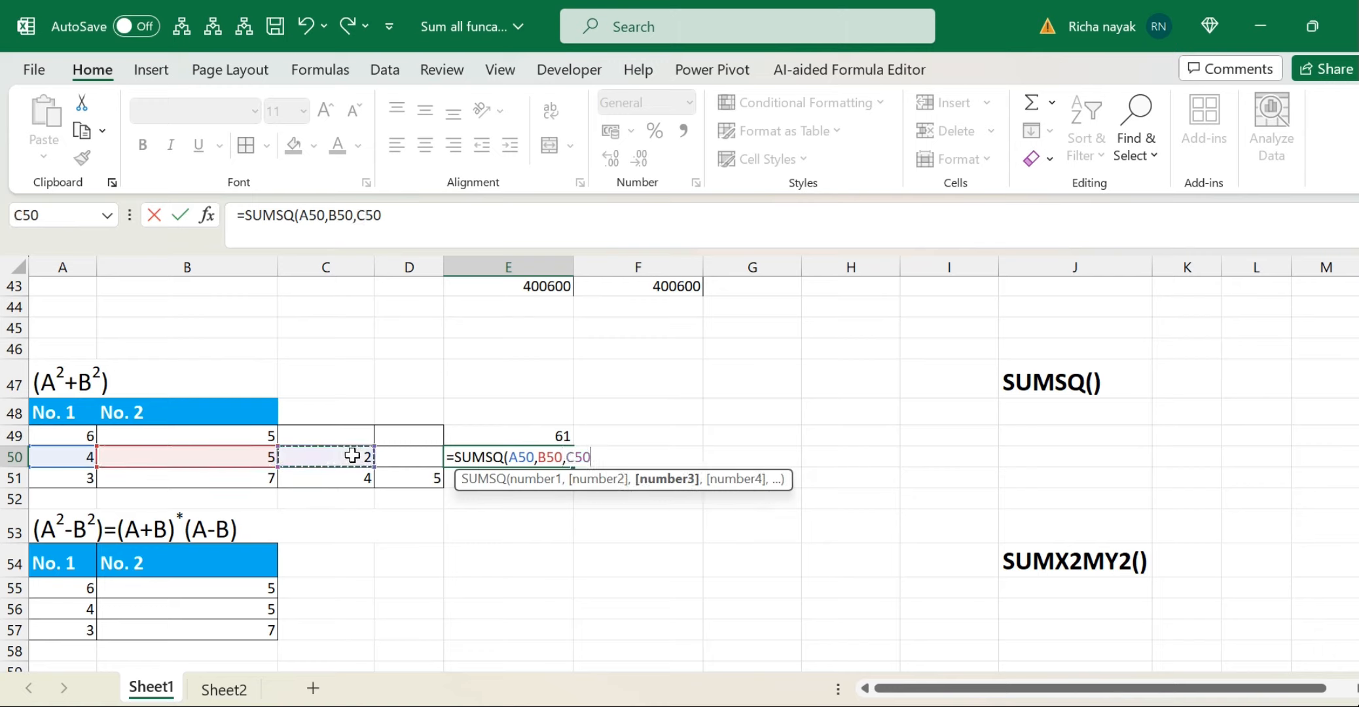
text(,)
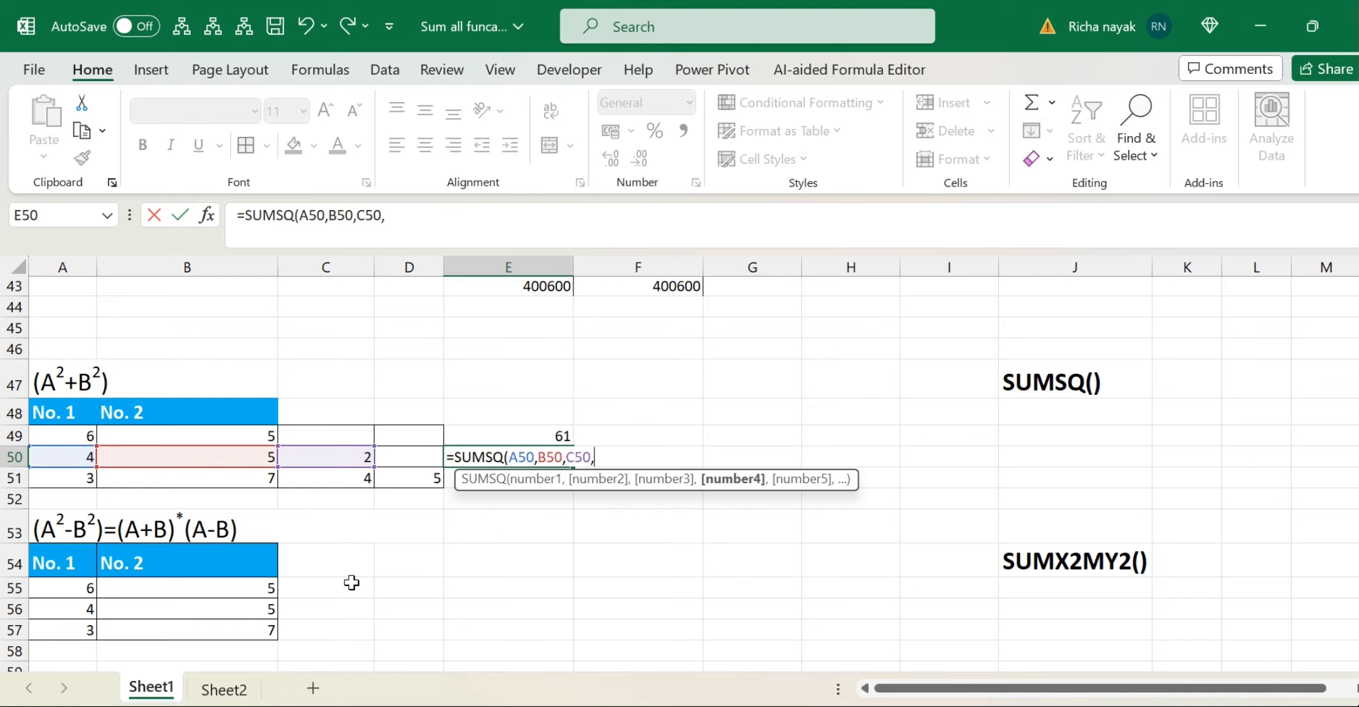
key(Return)
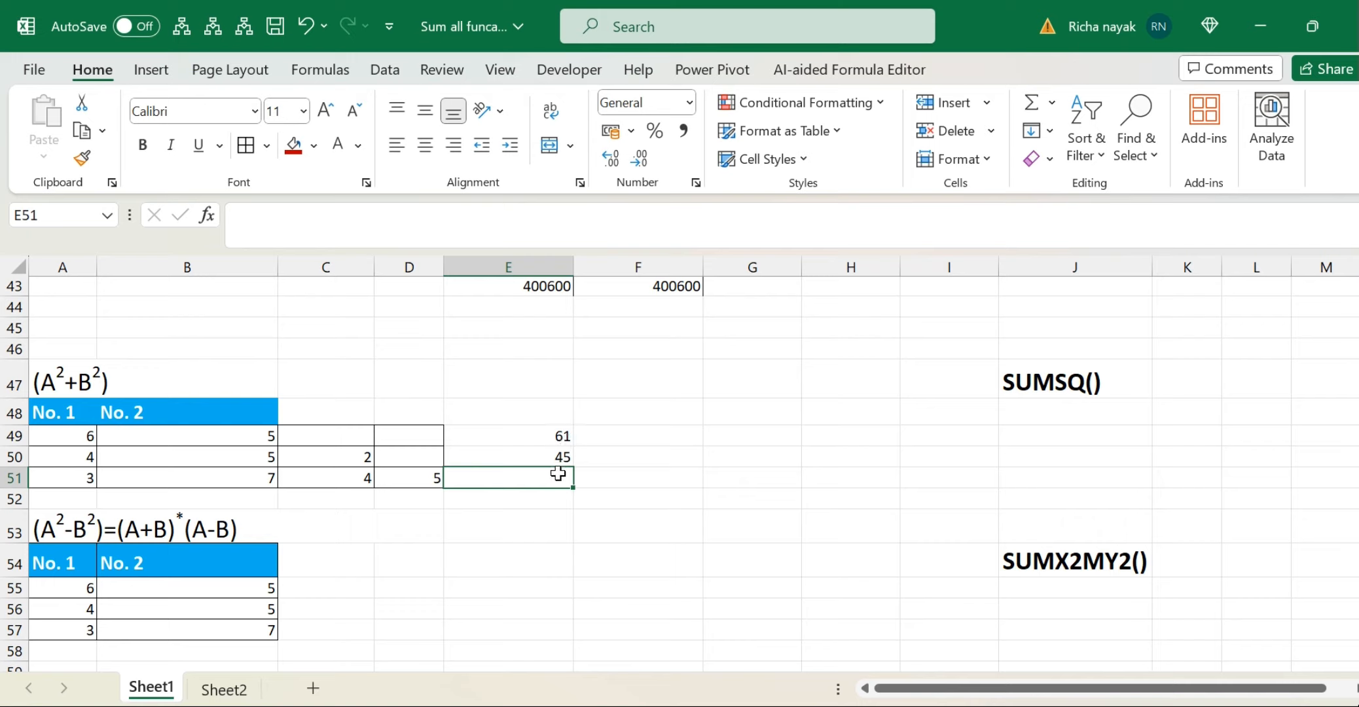
Step: Calculate the sum of squares for the four numbers in row 51 in E51 with =SUMSQ(A51,B51,C51,D51)
text(=sum)
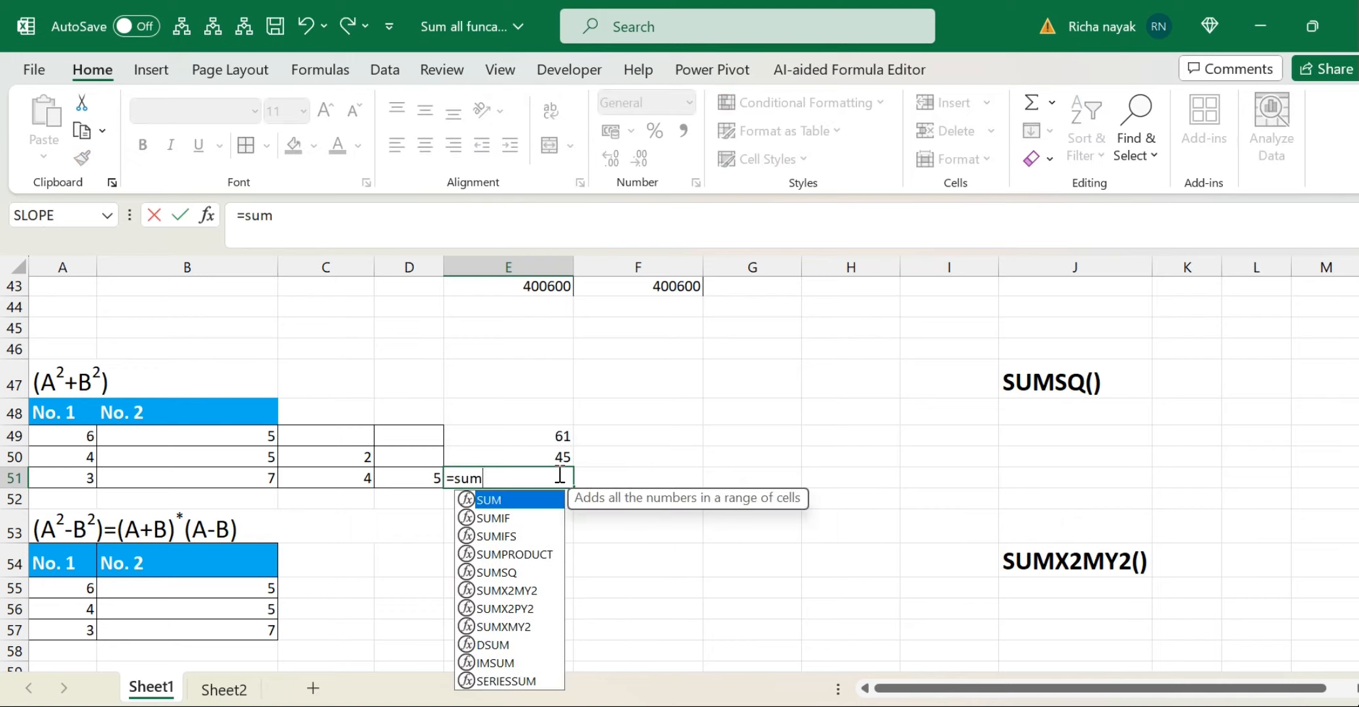
text(sq)
key(Tab)
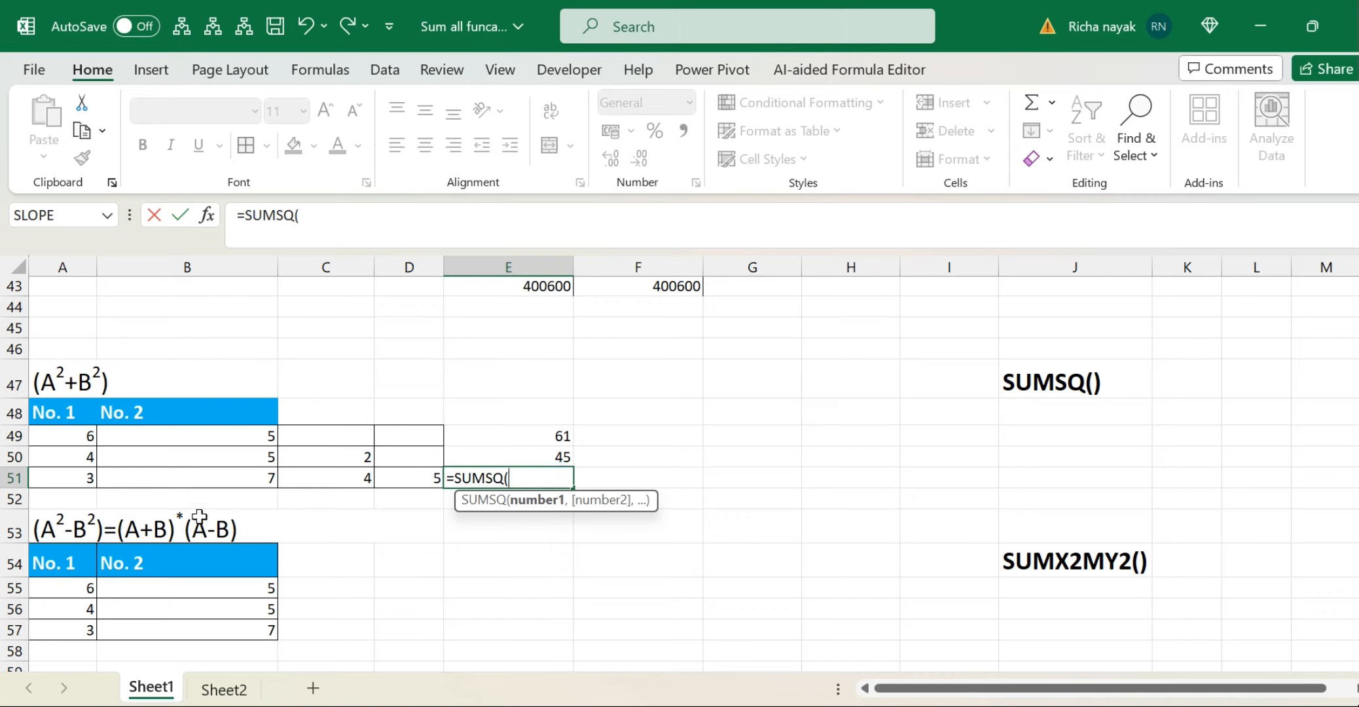
click(82, 475)
text(,)
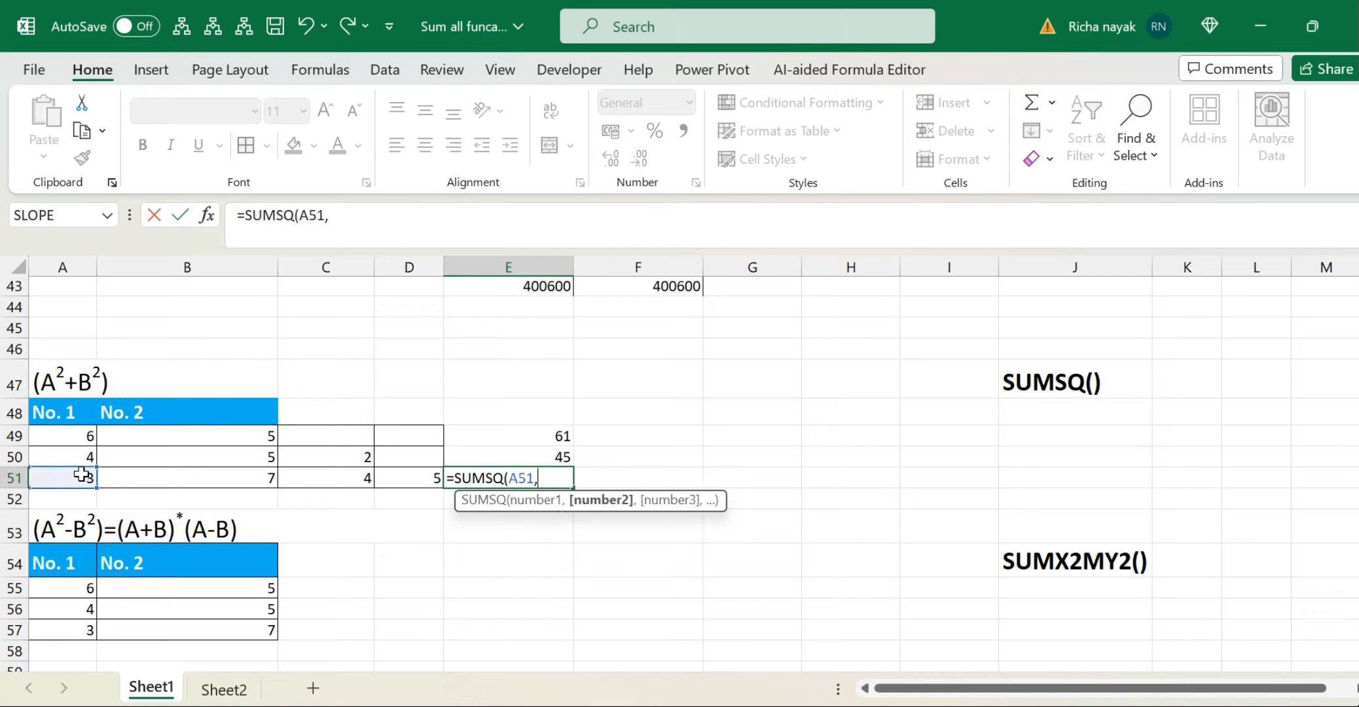
click(168, 478)
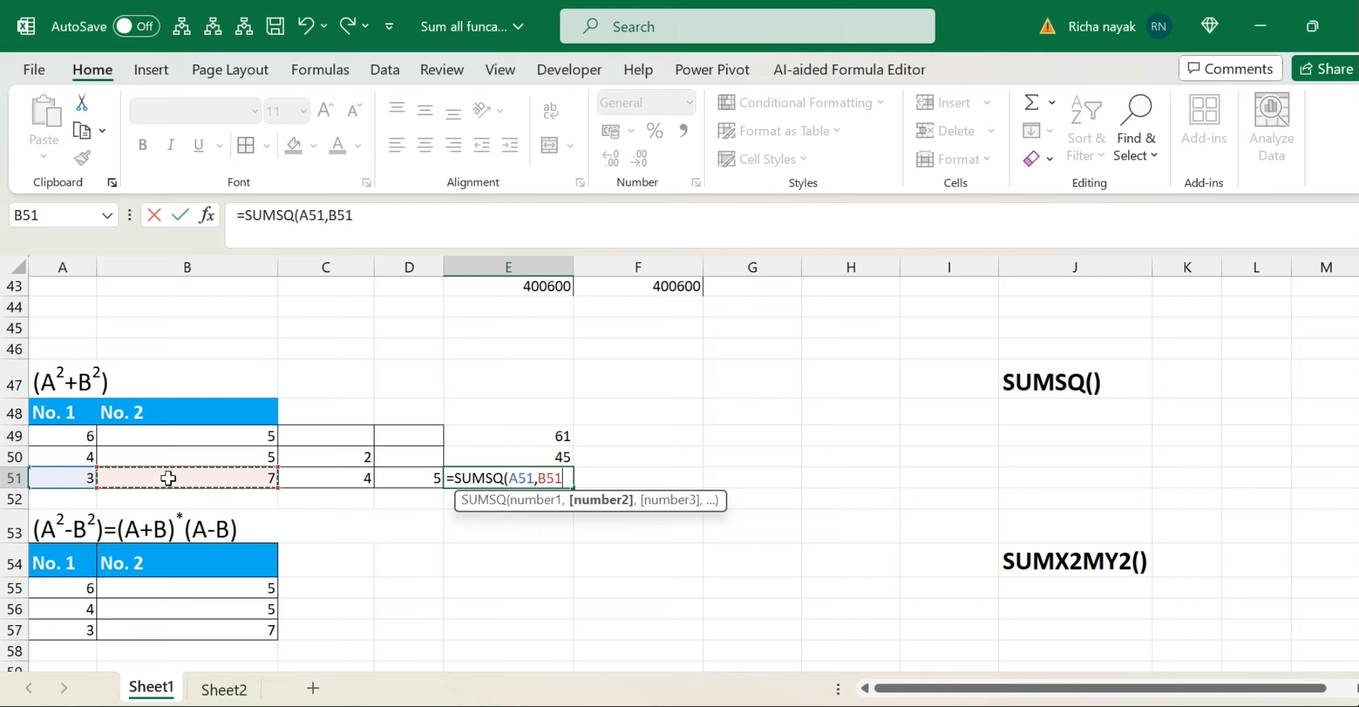
text(,)
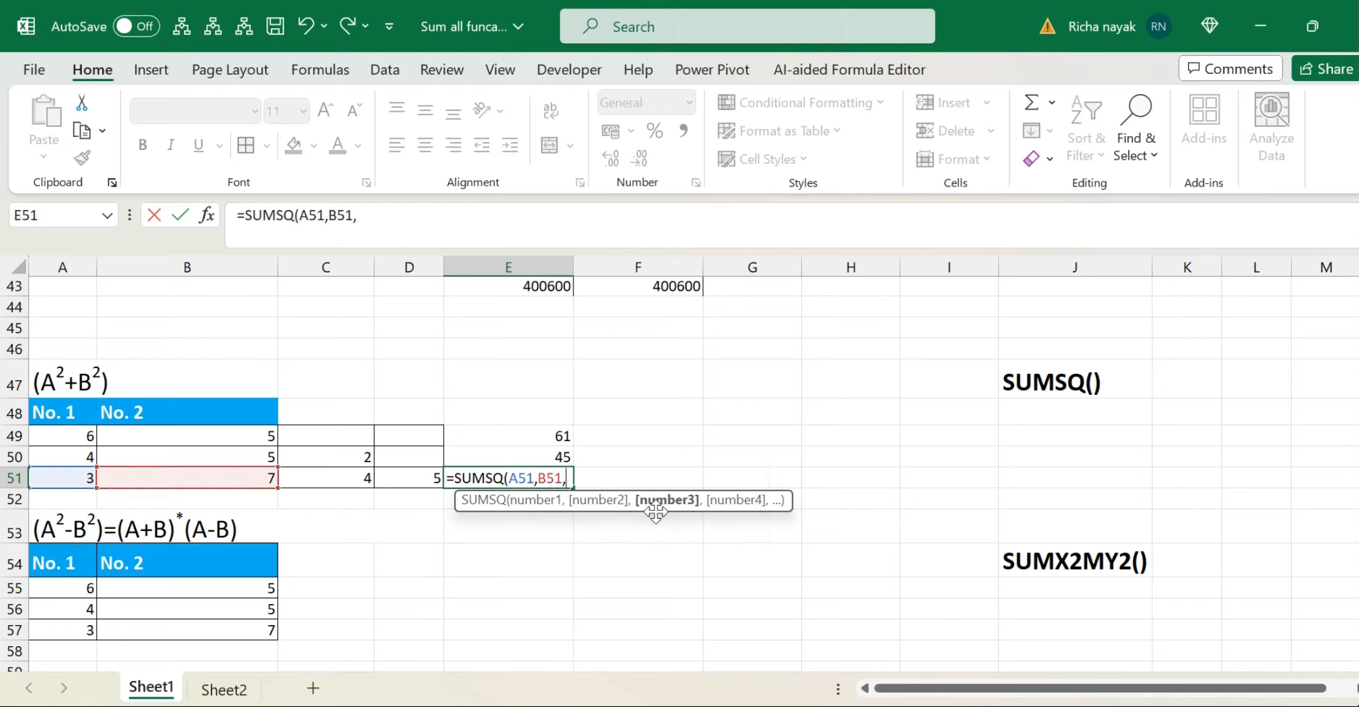
click(359, 483)
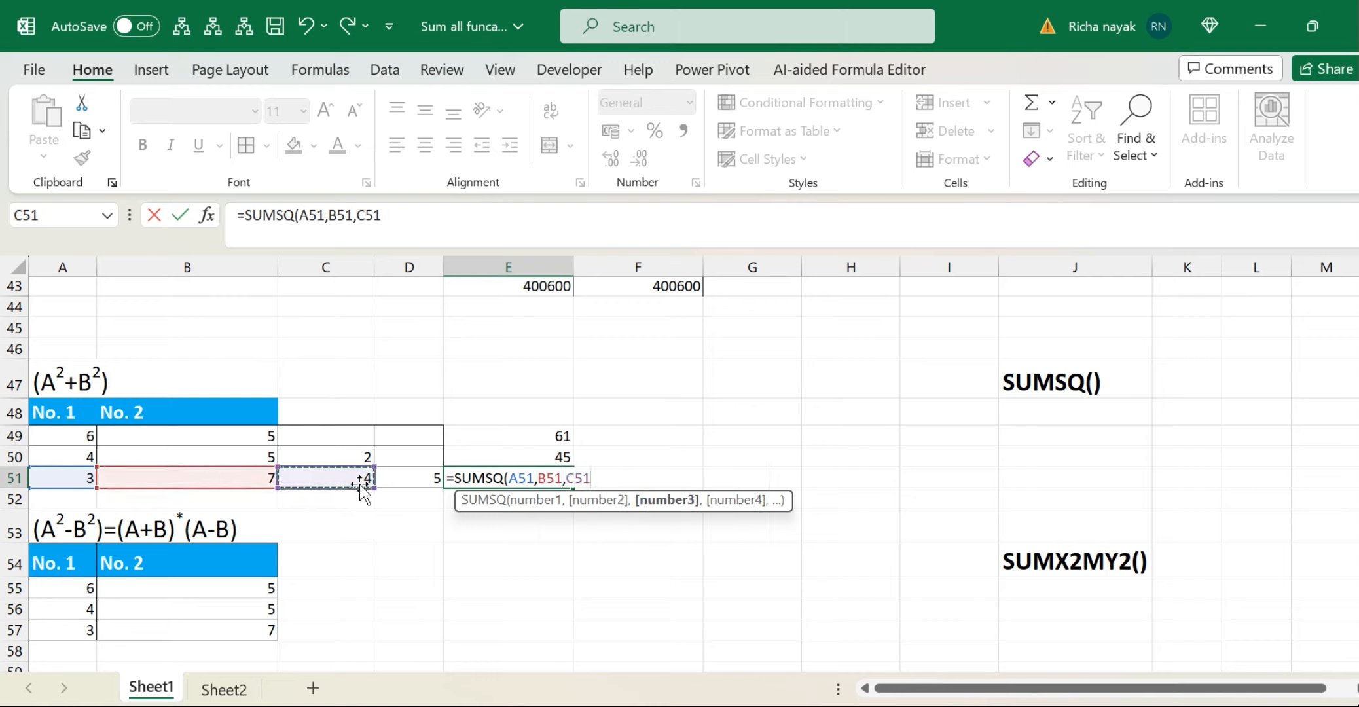
text(,)
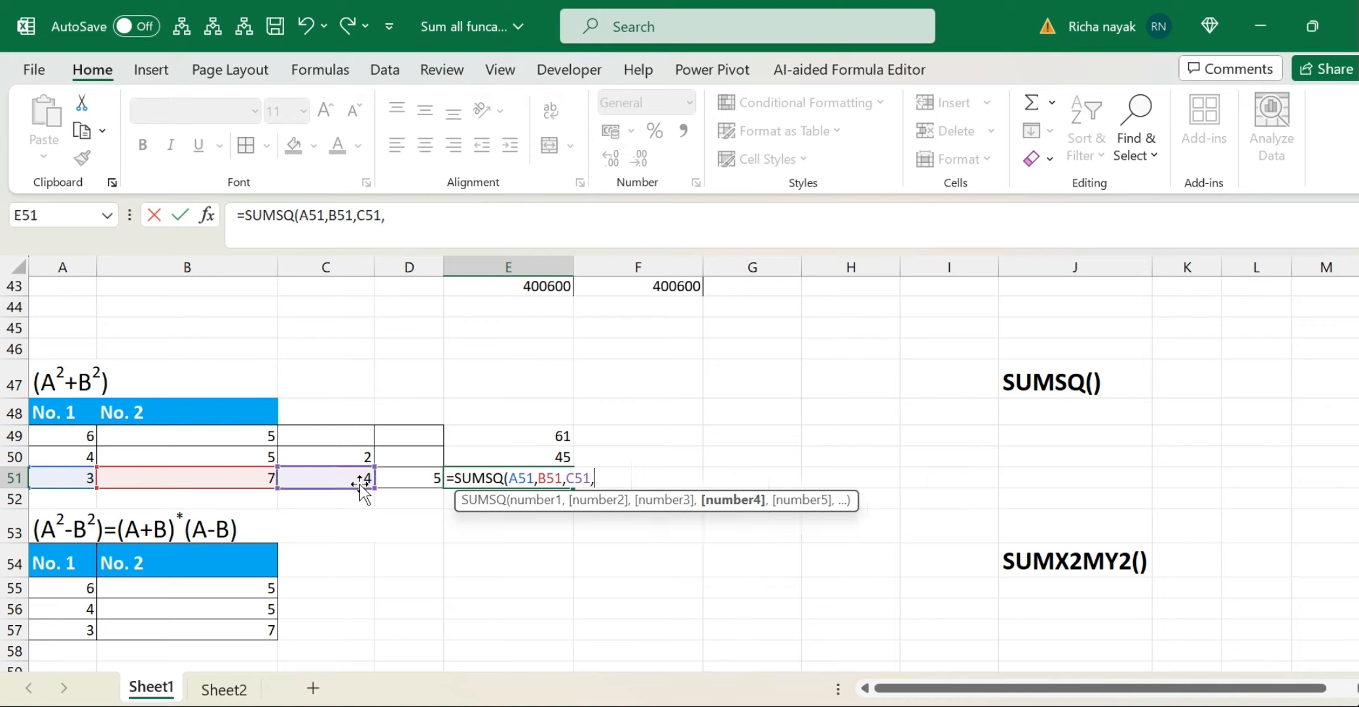
click(429, 479)
key(Return)
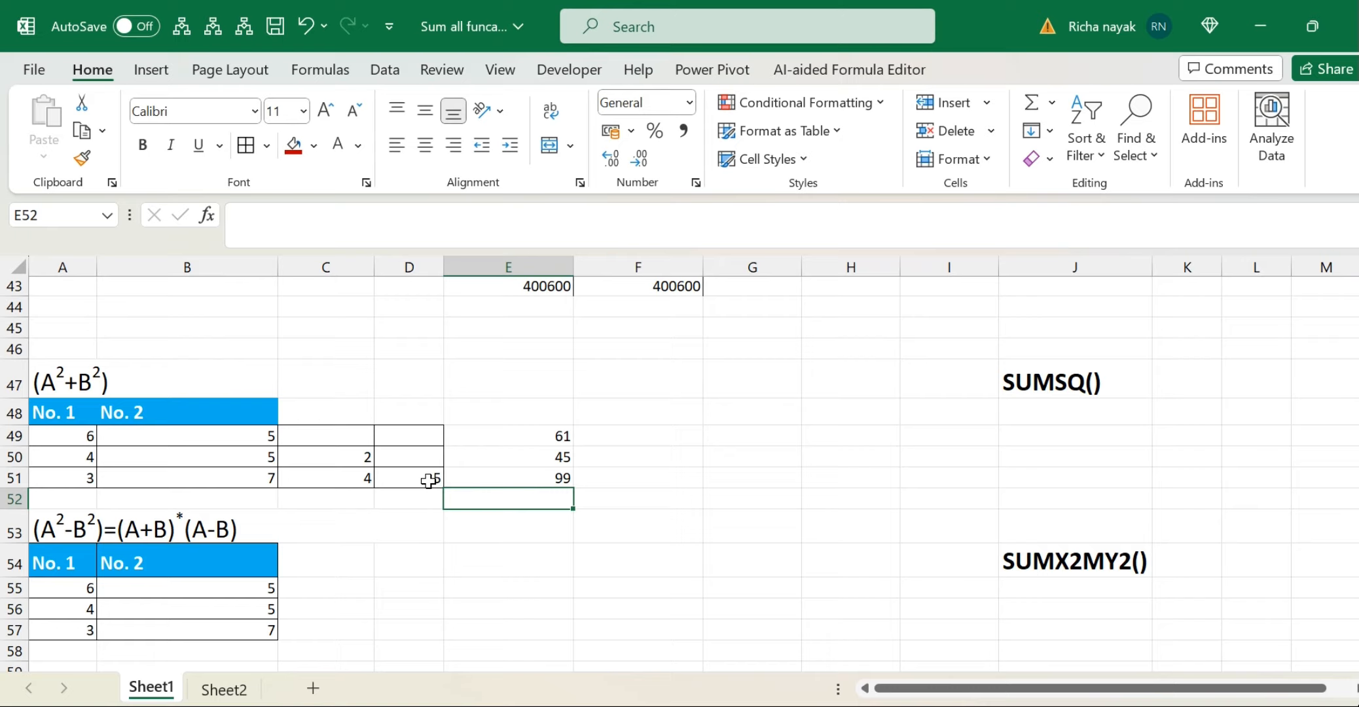
Step: Fill the SUMSQ entry in B7 on Sheet2 with red, and select the SUMX2MY2 entry below it
click(78, 390)
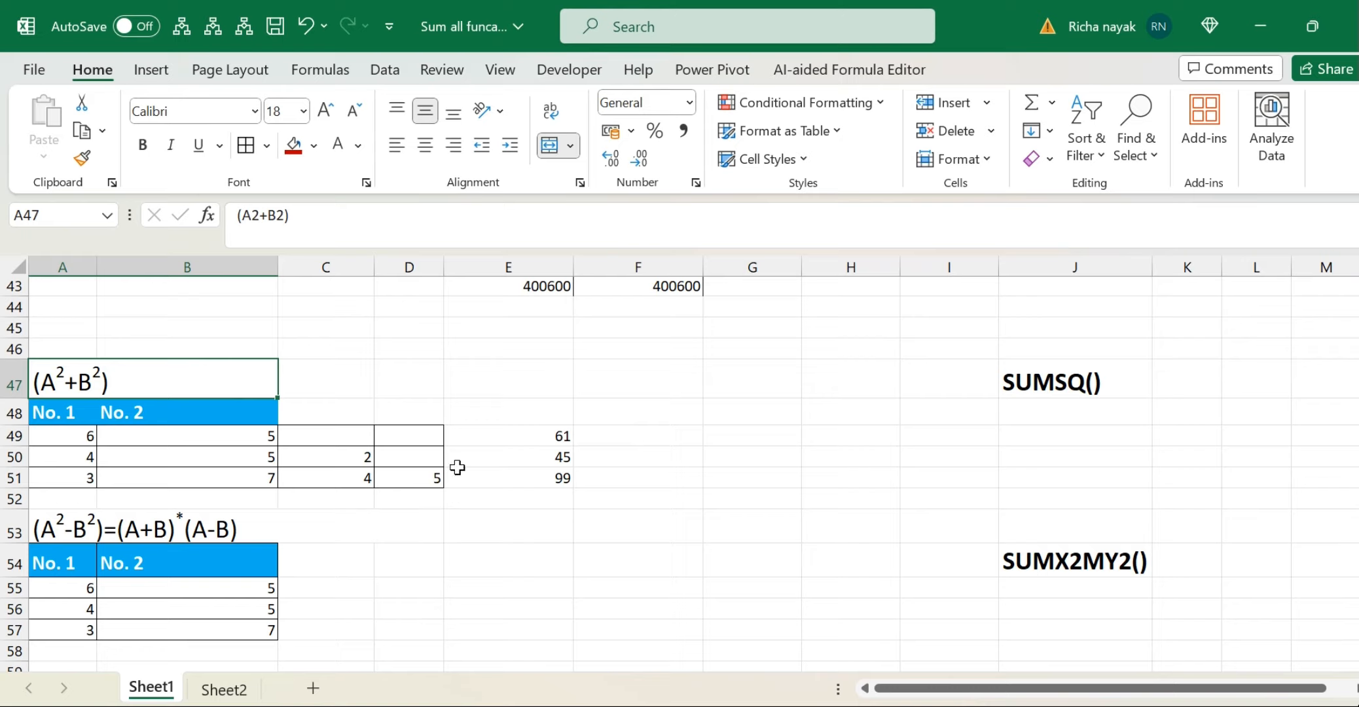
click(230, 690)
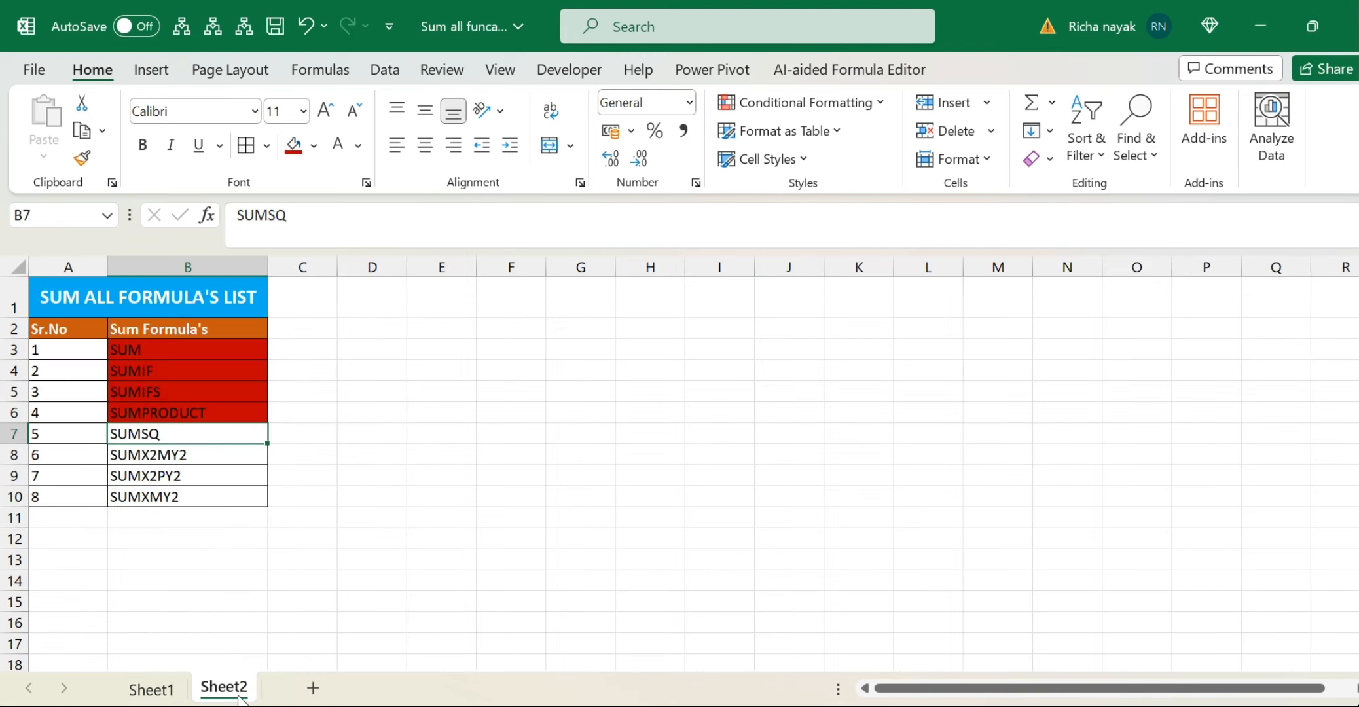
click(288, 146)
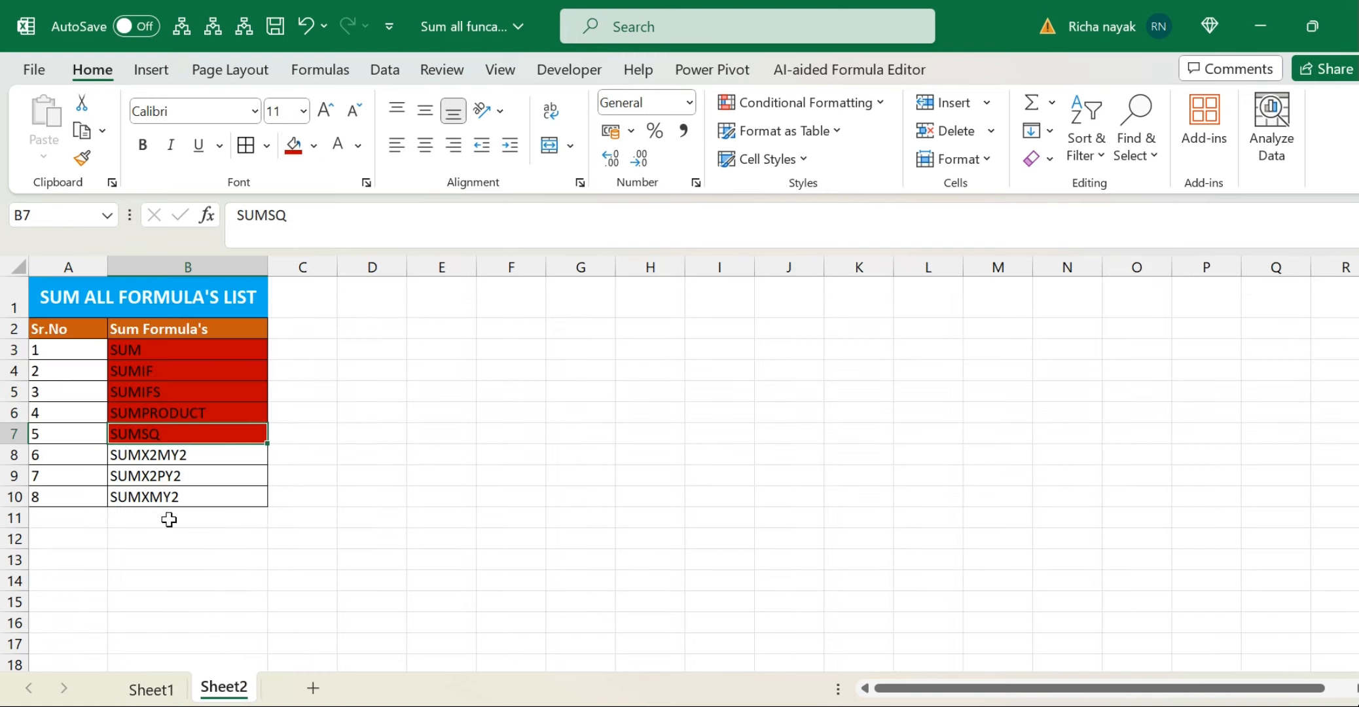
click(207, 458)
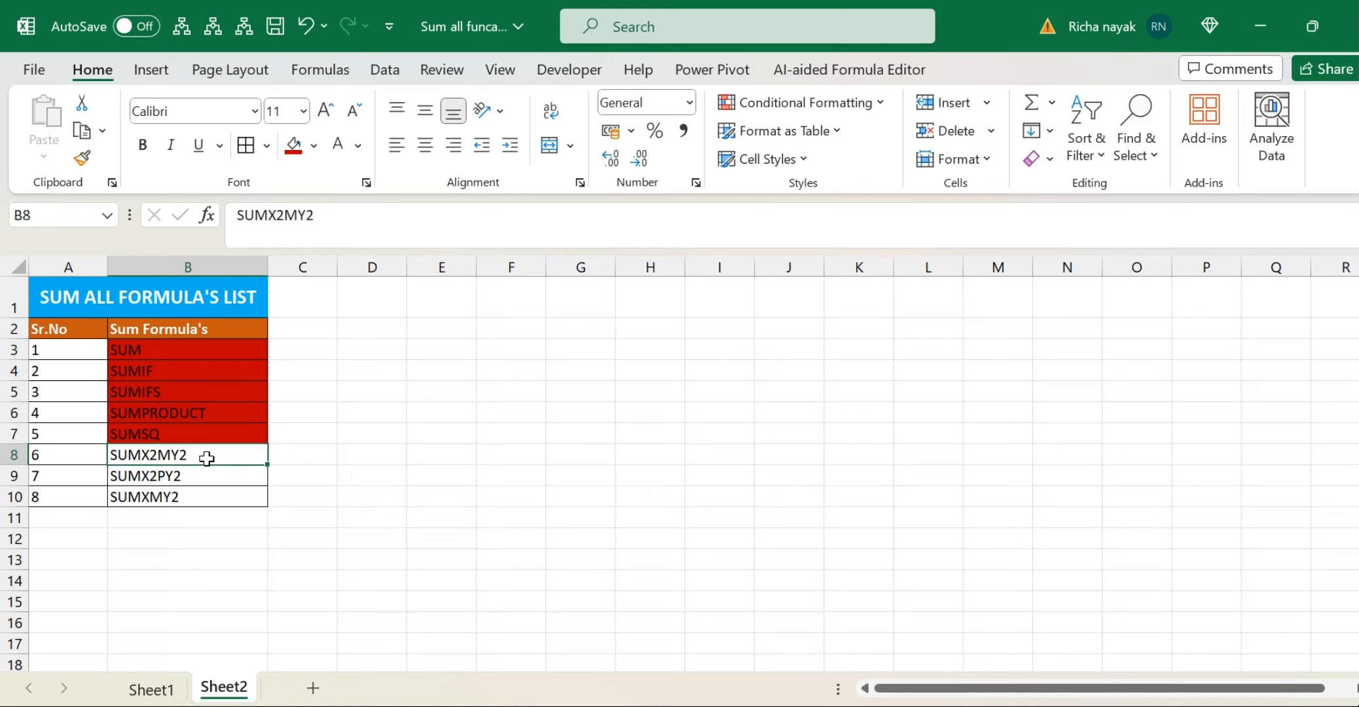
Step: Return to Sheet1 and review the identity (A²-B²)=(A+B)*(A-B) in A53, above the SUMX2MY2 table
click(144, 691)
scroll(466, 572, down, 2)
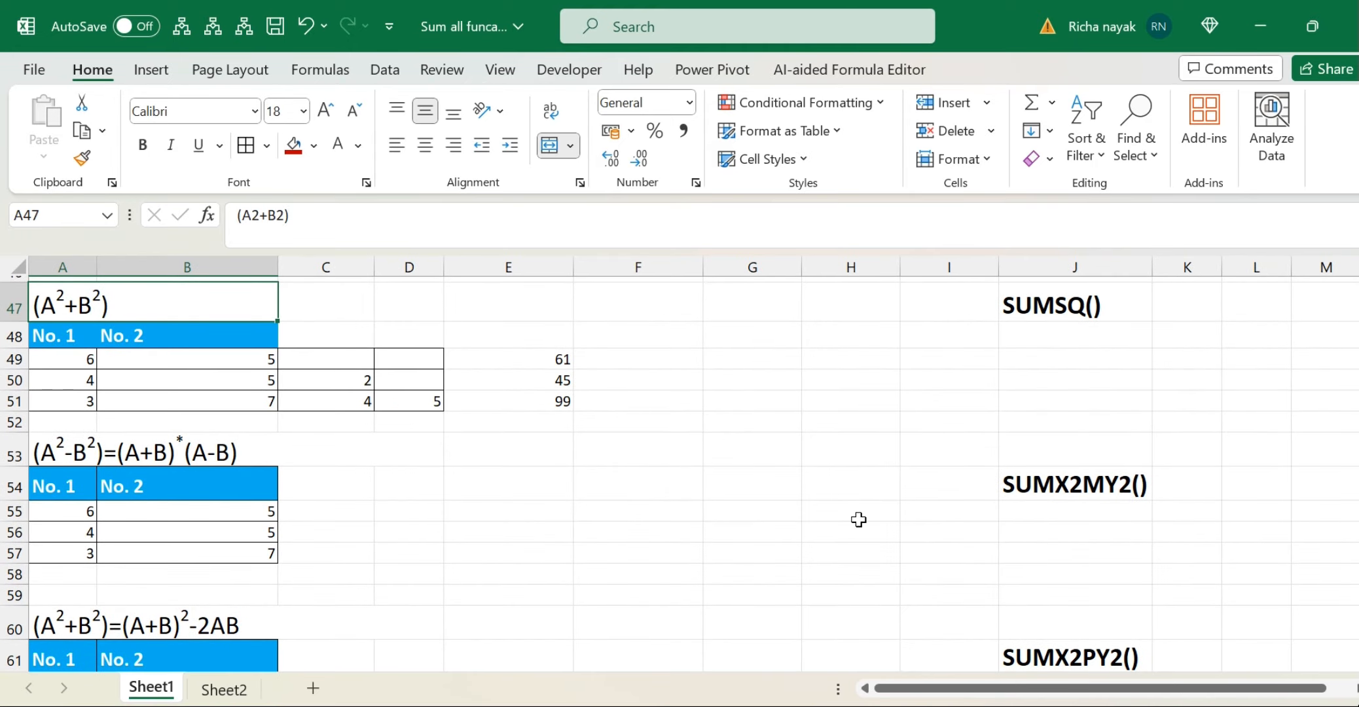
scroll(858, 519, down, 1)
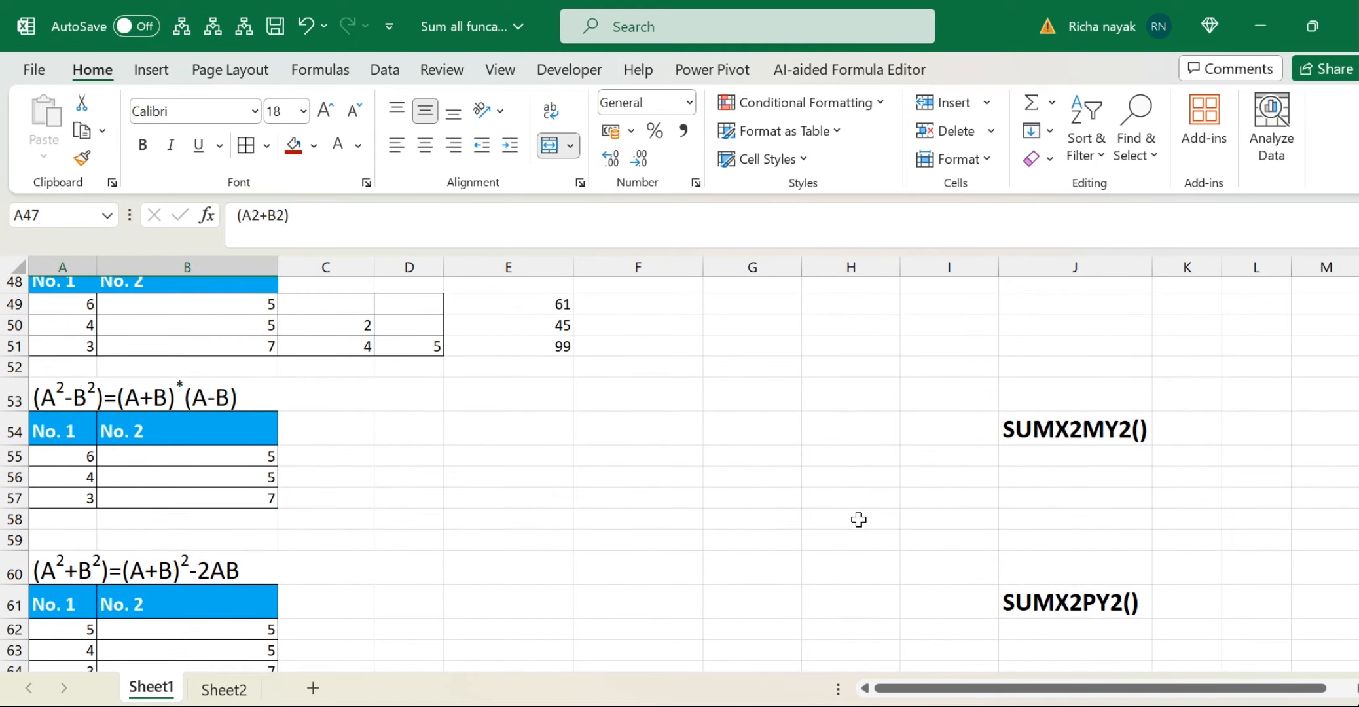
click(152, 396)
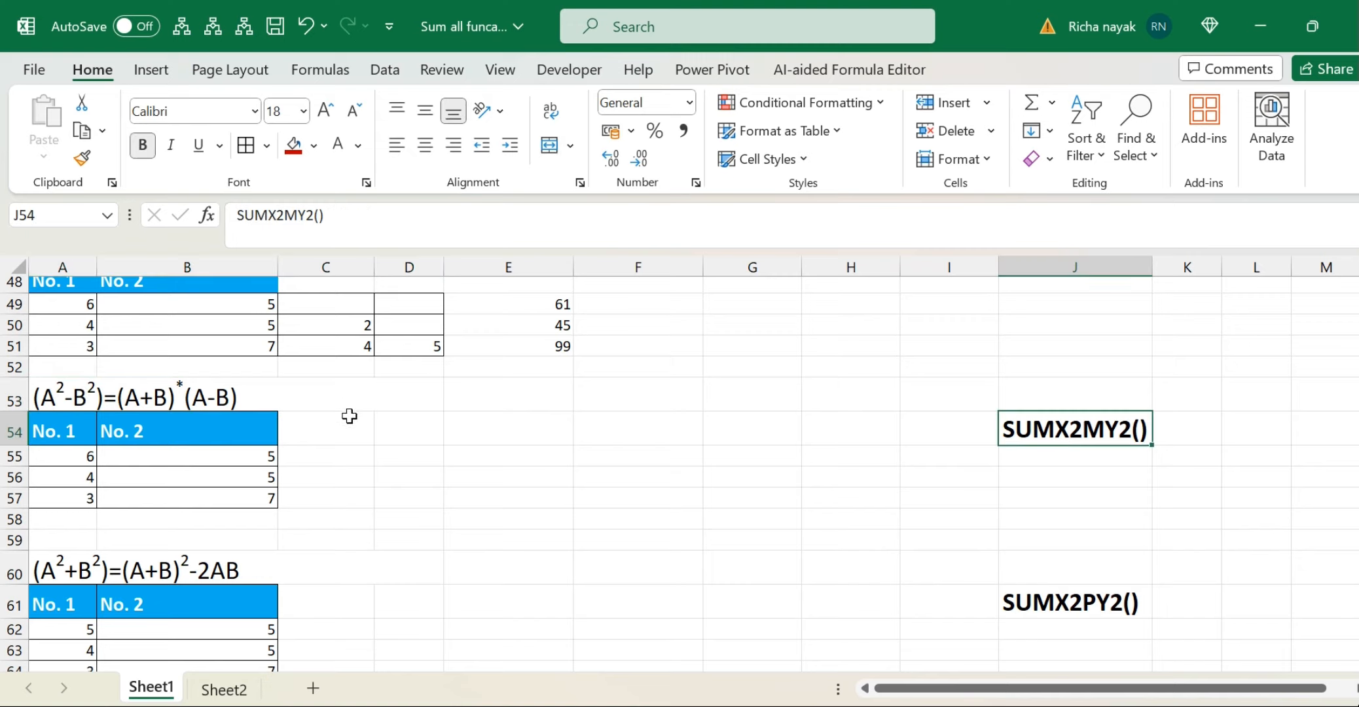
Step: Calculate the difference of squares for the first number pair in C55, using SUMX2MY2 with A55 and B55
click(353, 455)
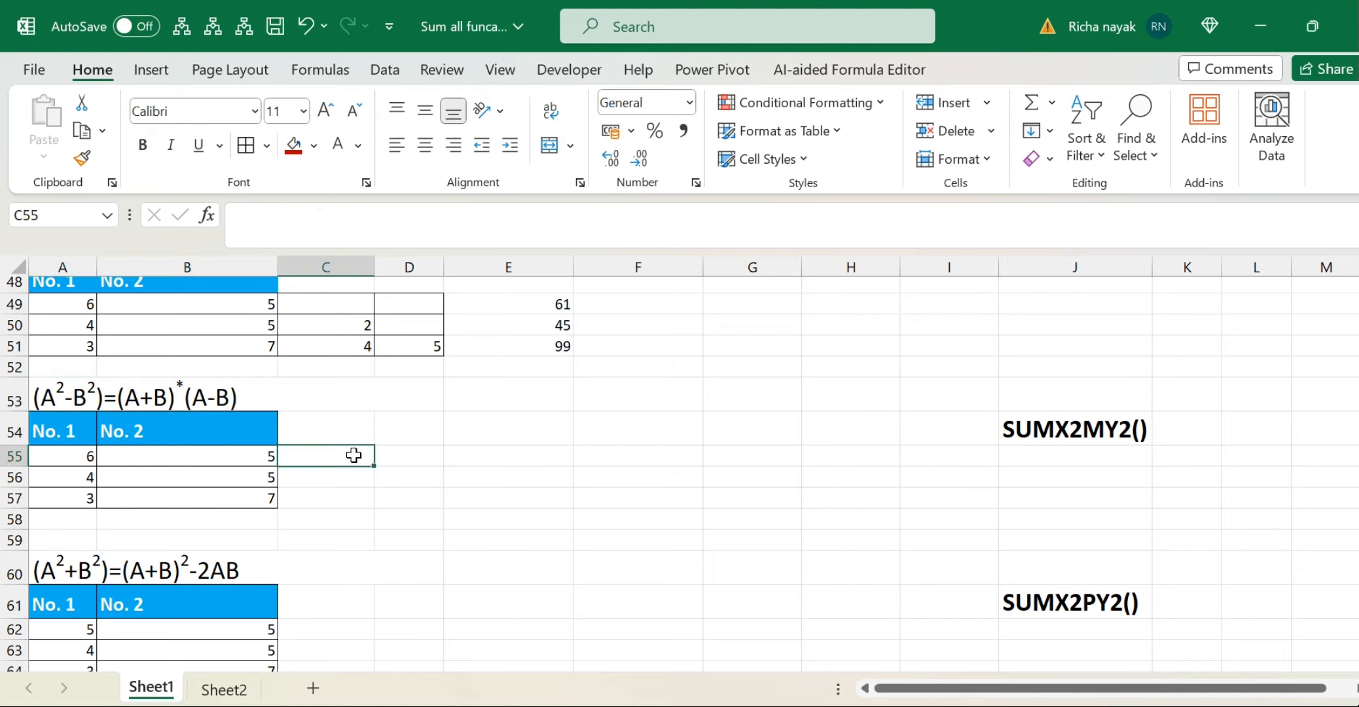
text(=su)
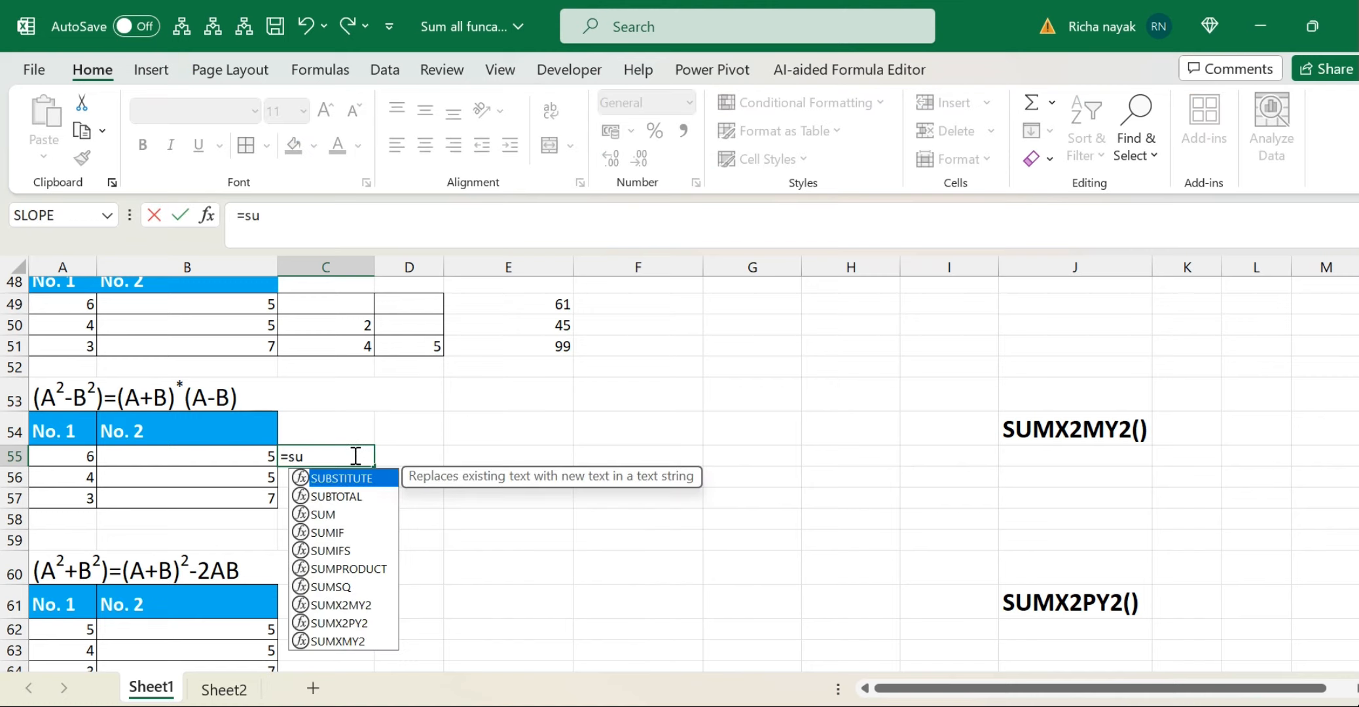
text(m)
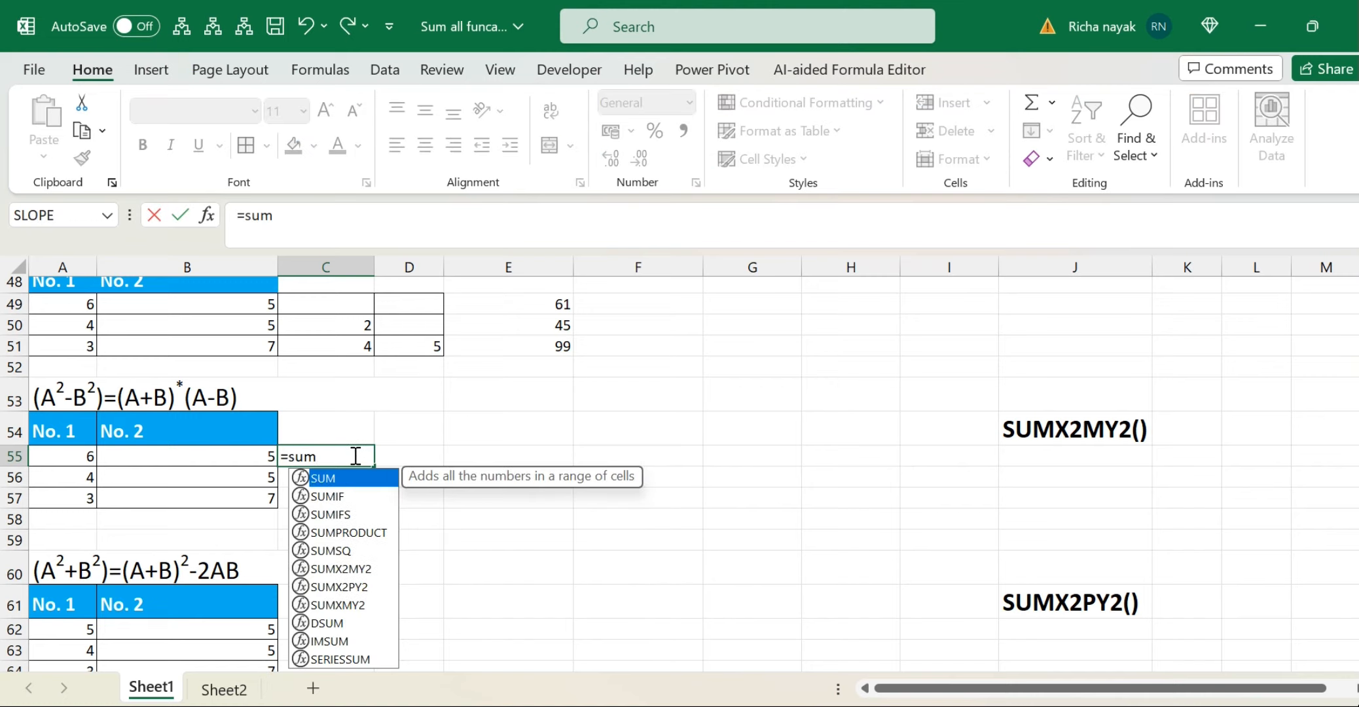
text(x2)
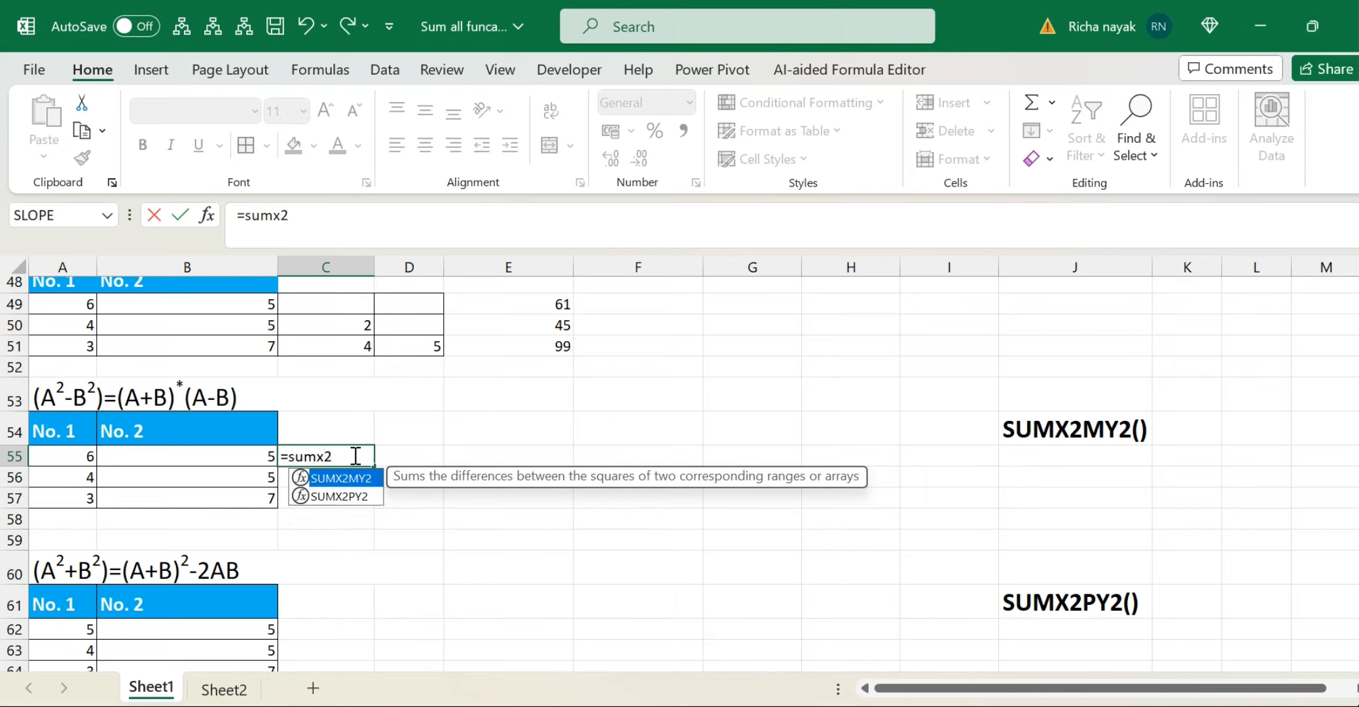
text(m)
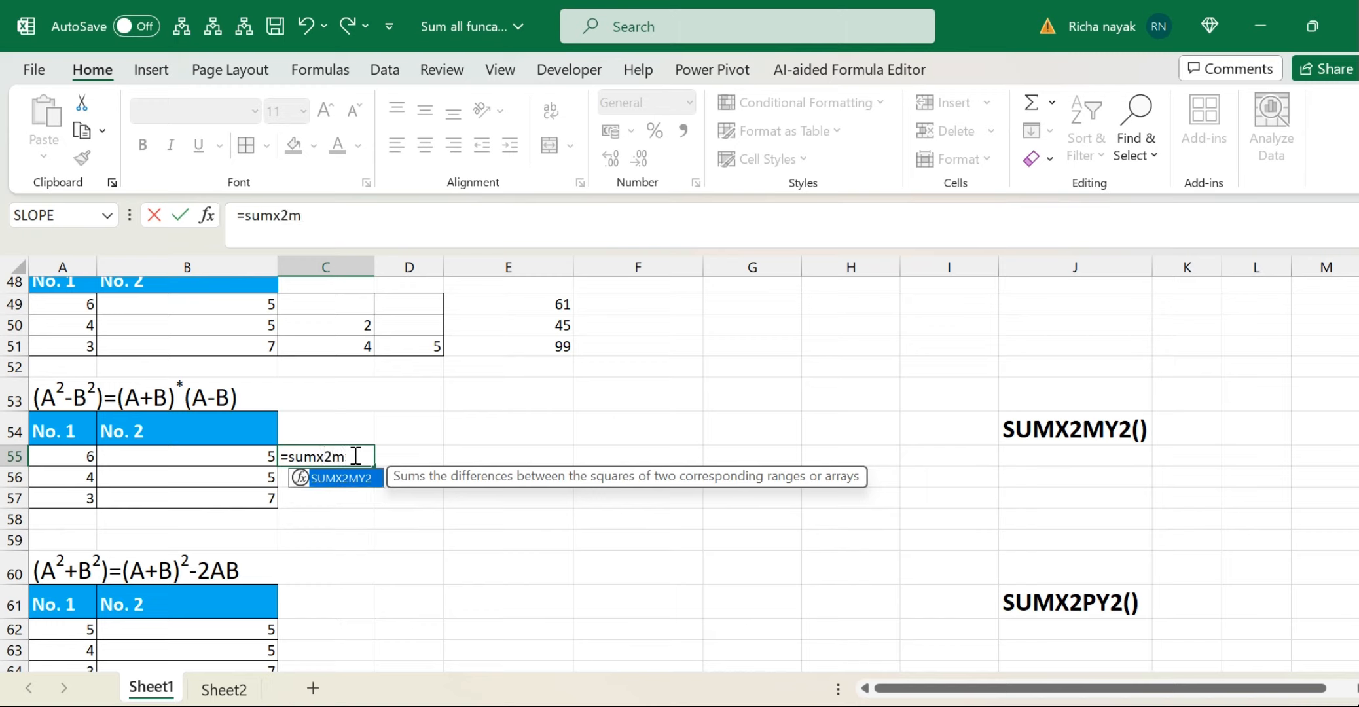
text(y2)
key(Tab)
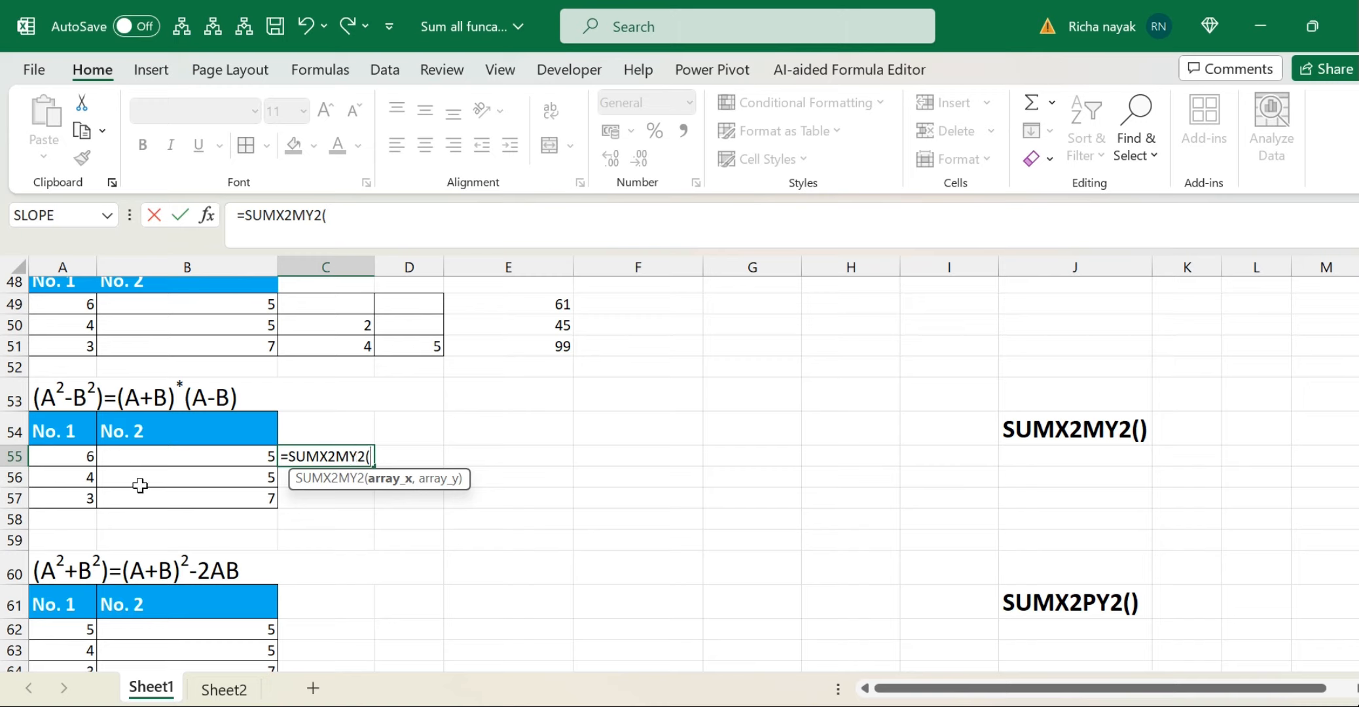
click(62, 458)
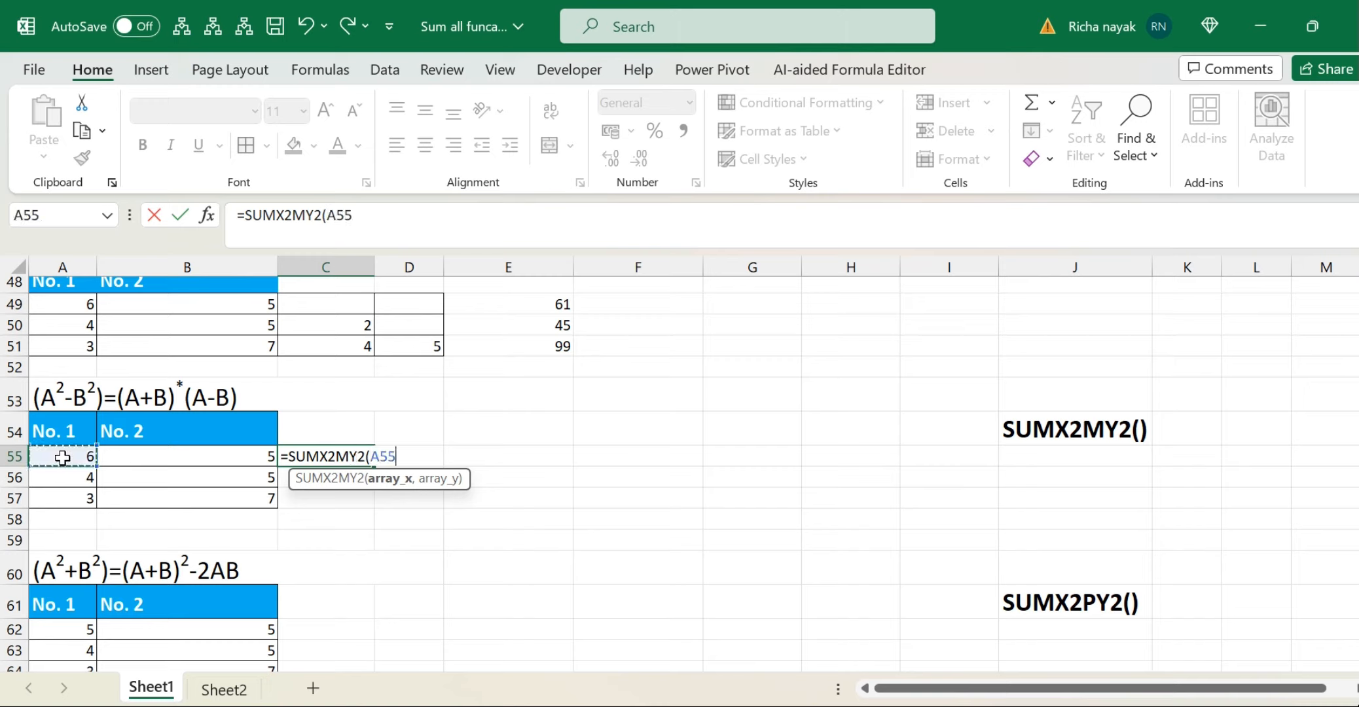
text(,)
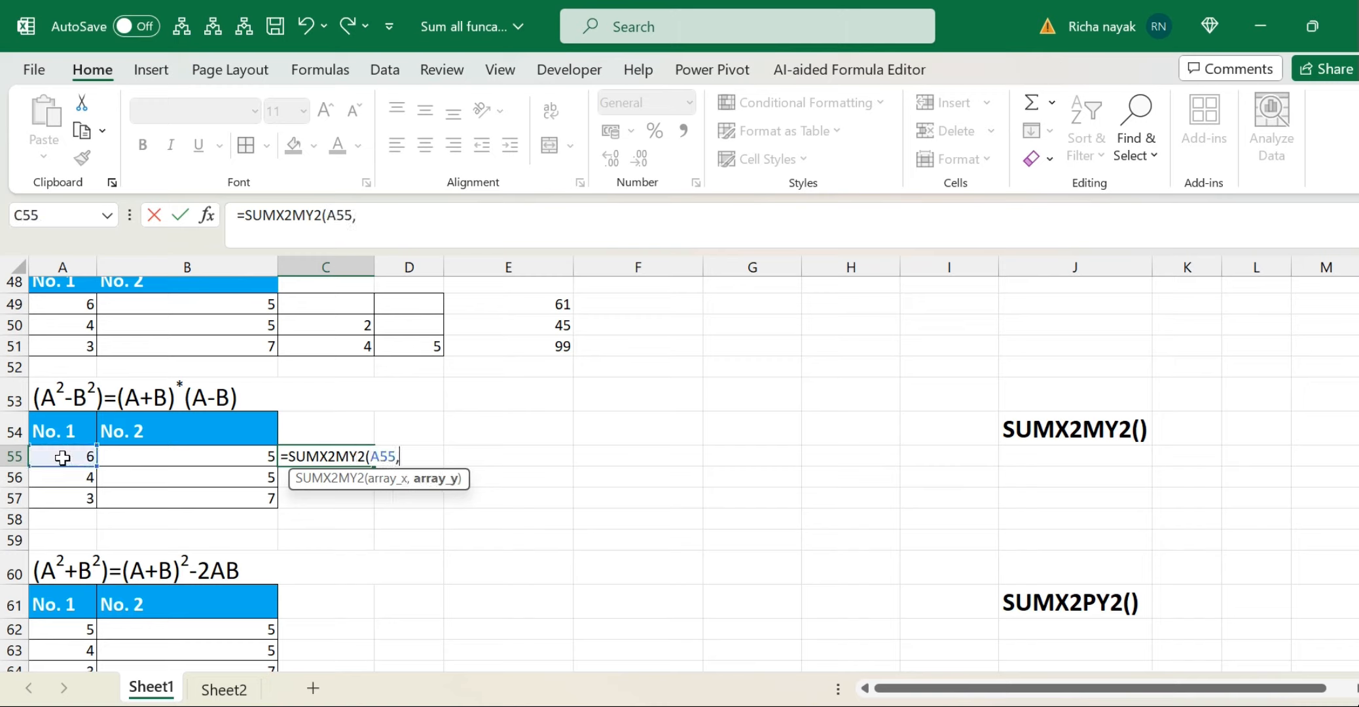
click(198, 459)
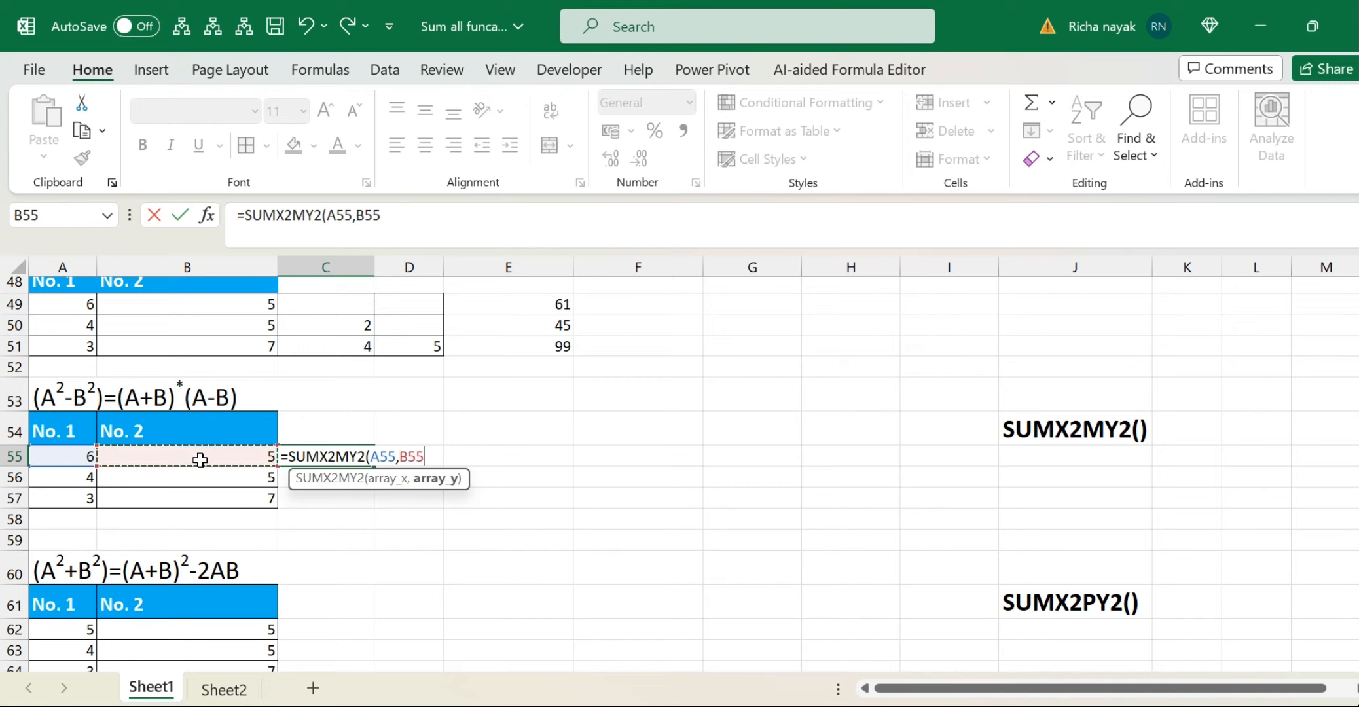
key(Return)
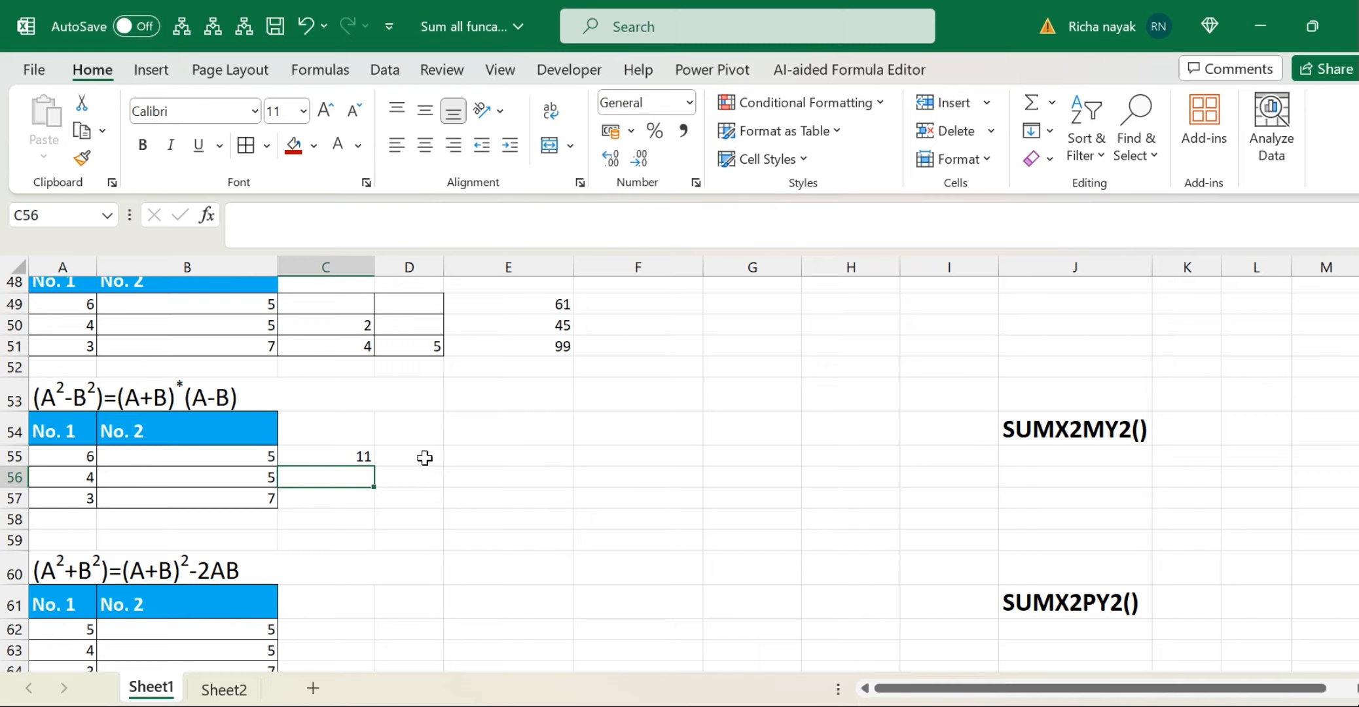
Step: Enter the squares of the first number pair manually, 36 in E55 and 25 in F55
click(78, 456)
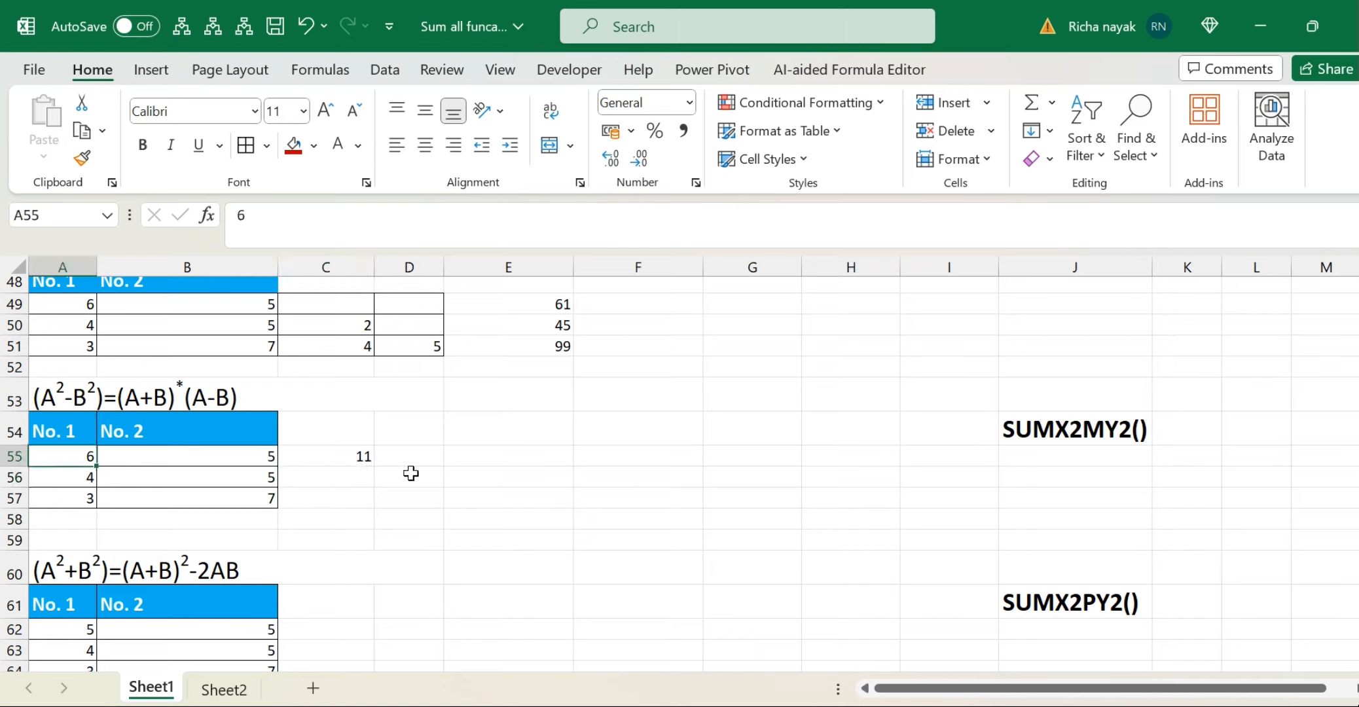
click(496, 463)
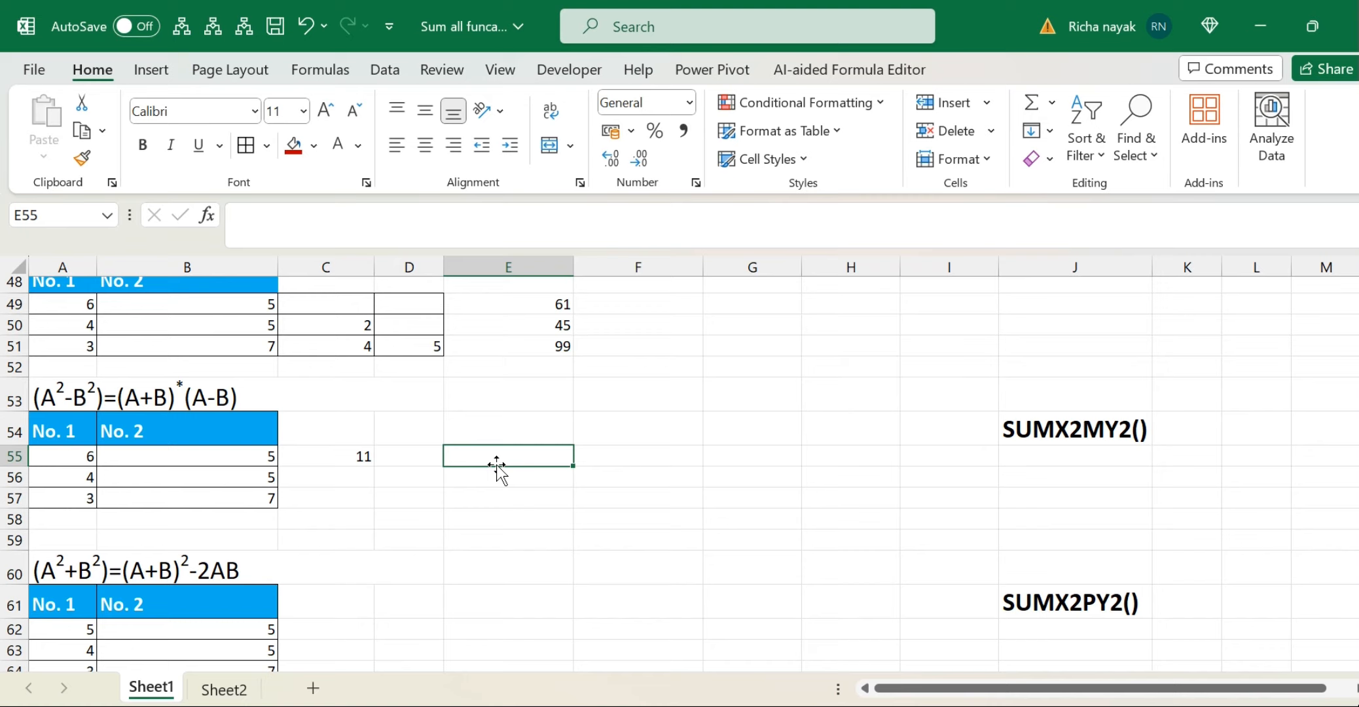
text(36)
key(Tab)
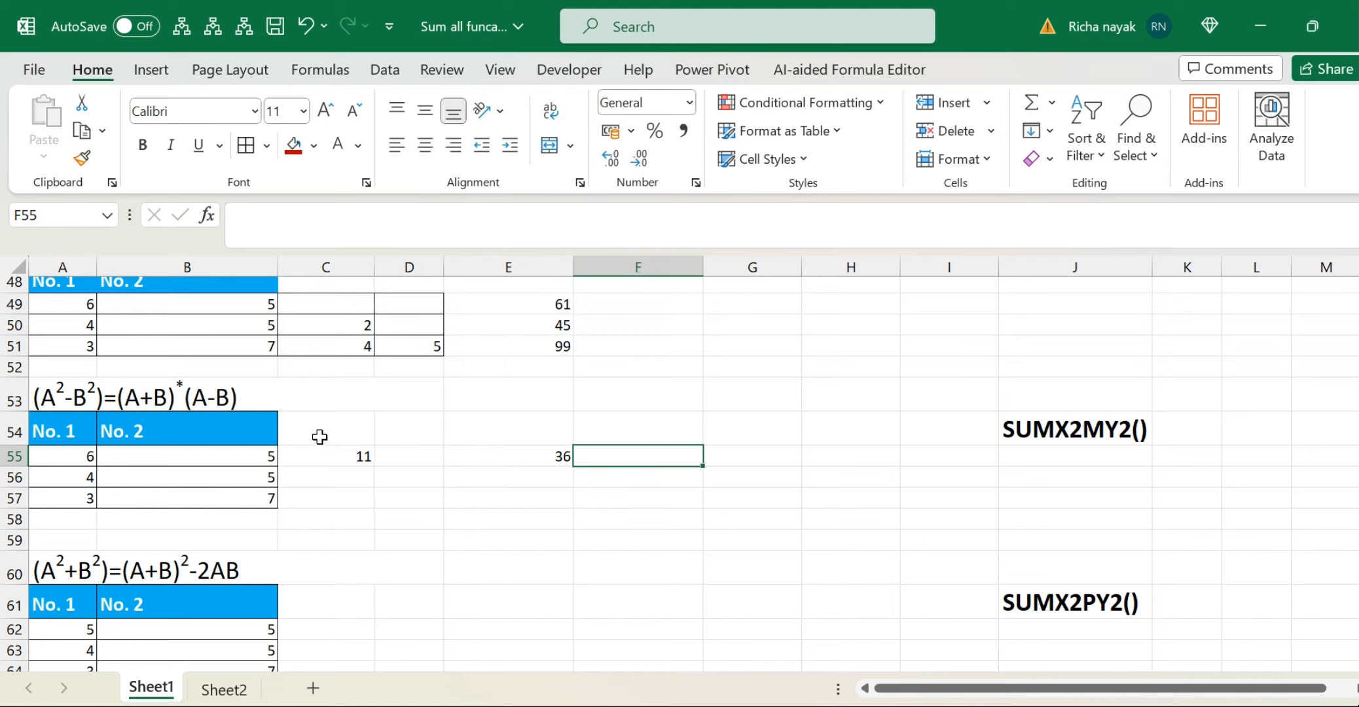
click(276, 455)
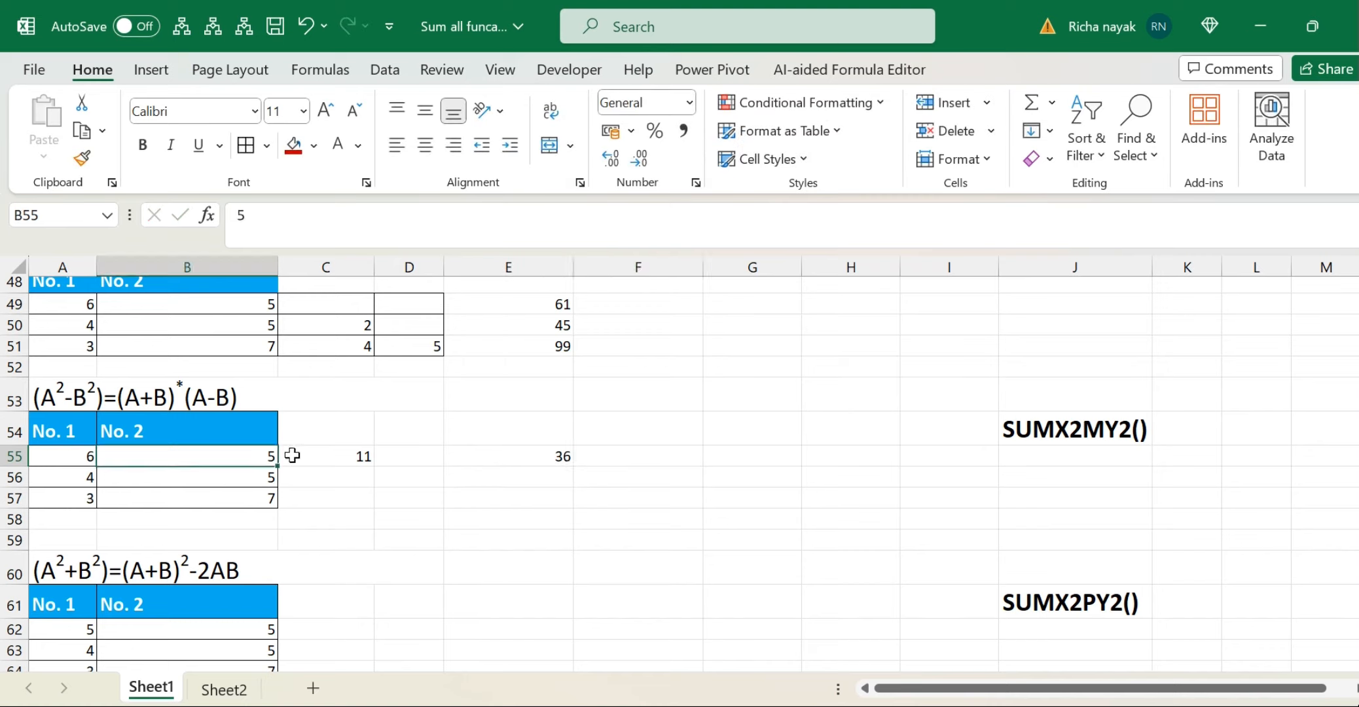
click(684, 457)
text(25)
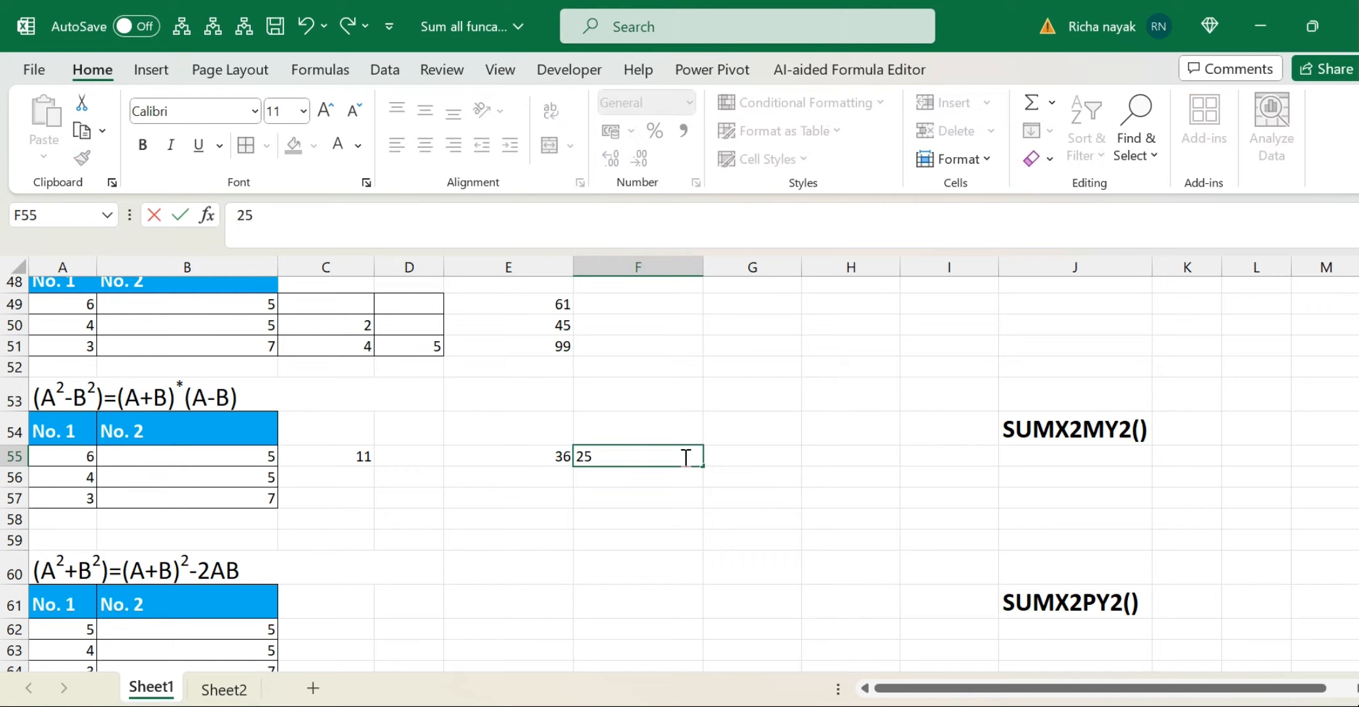
key(Tab)
Step: Subtract the second square from the first in G55 with =E55-F55
text(=)
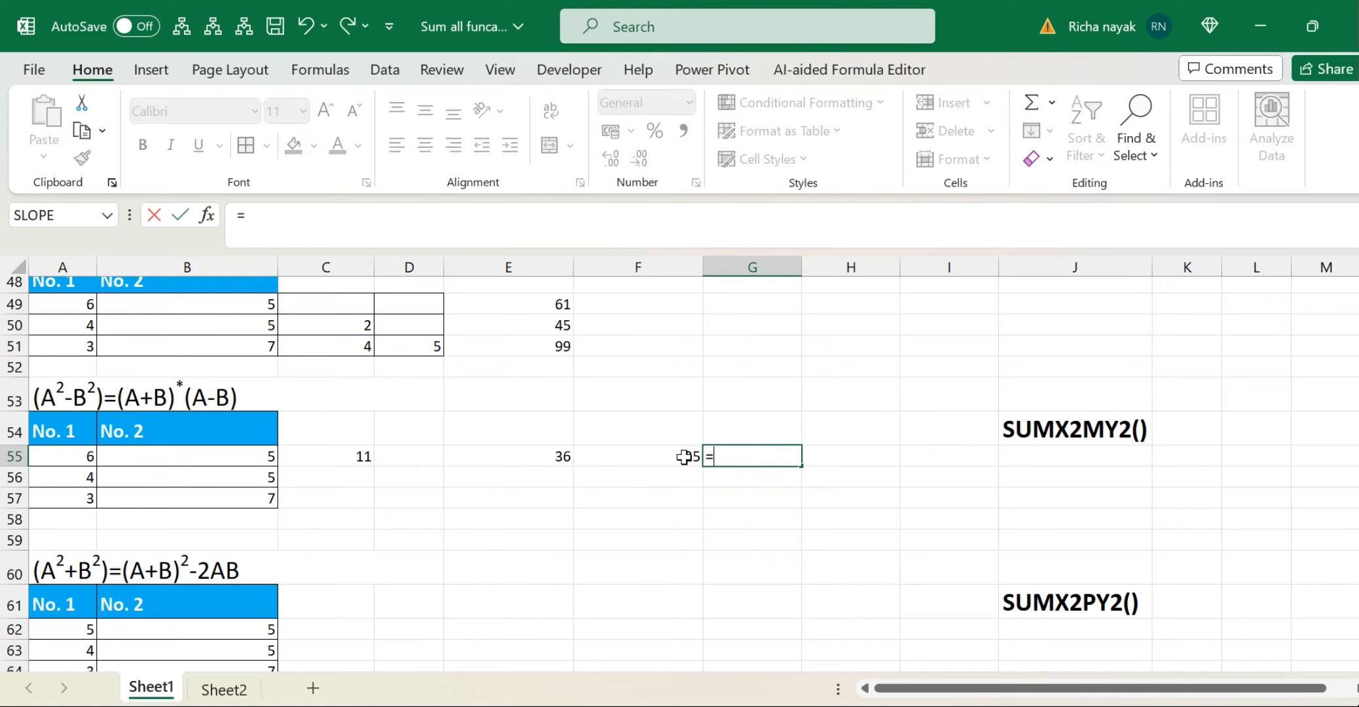
key(Left)
key(Left)
text(-)
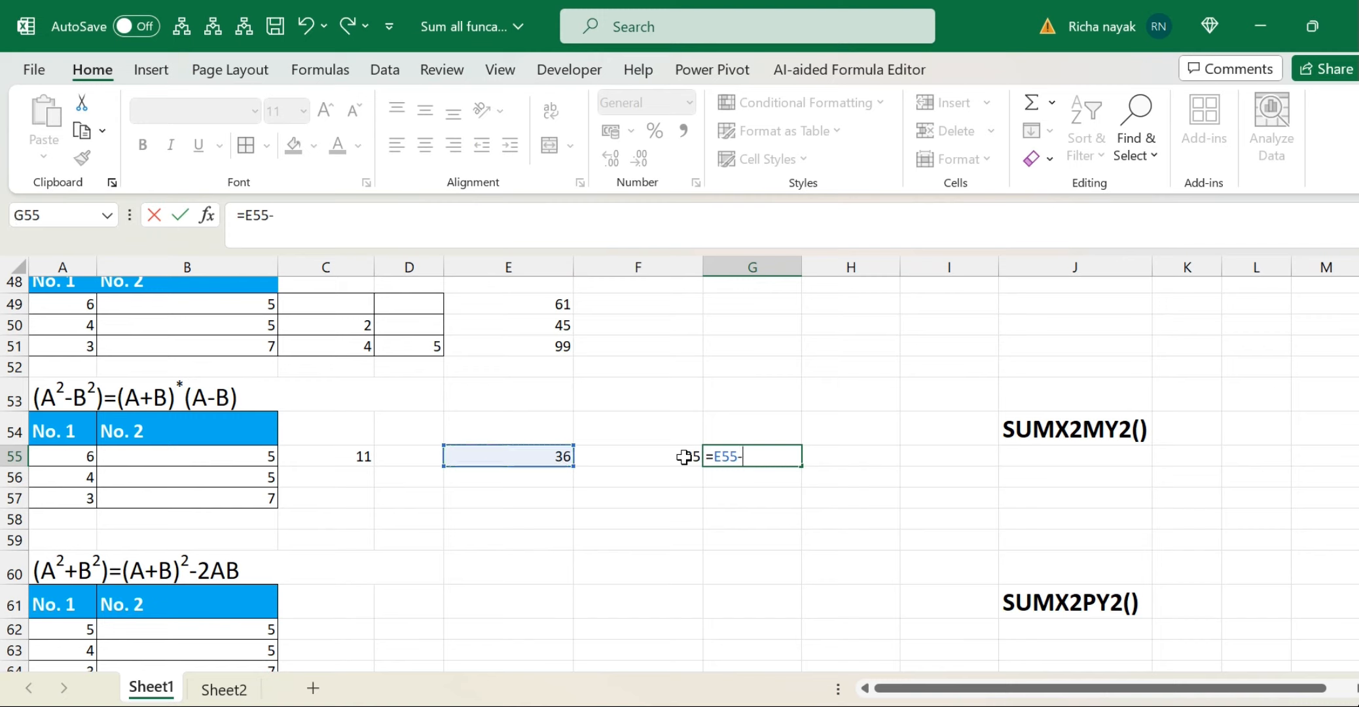
click(684, 456)
key(Return)
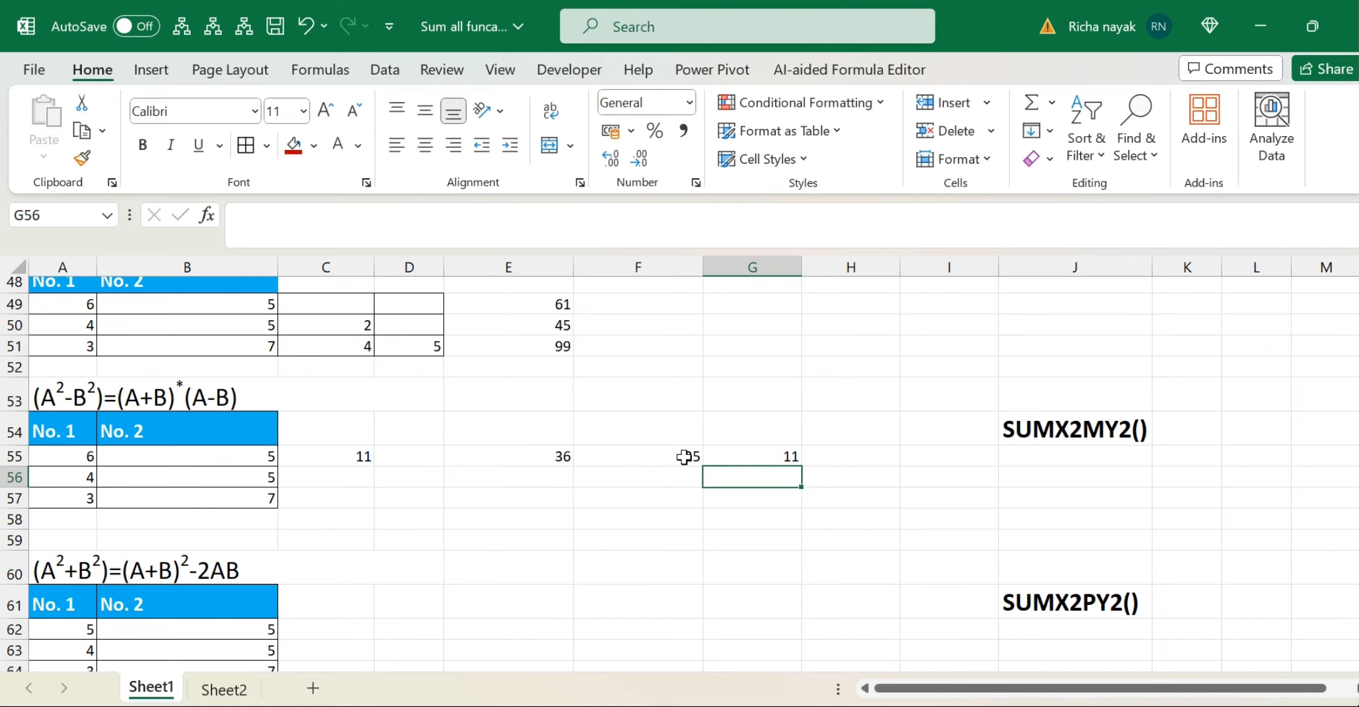
Step: Clear the manual squares and their difference from row 55, E55:H55
click(788, 454)
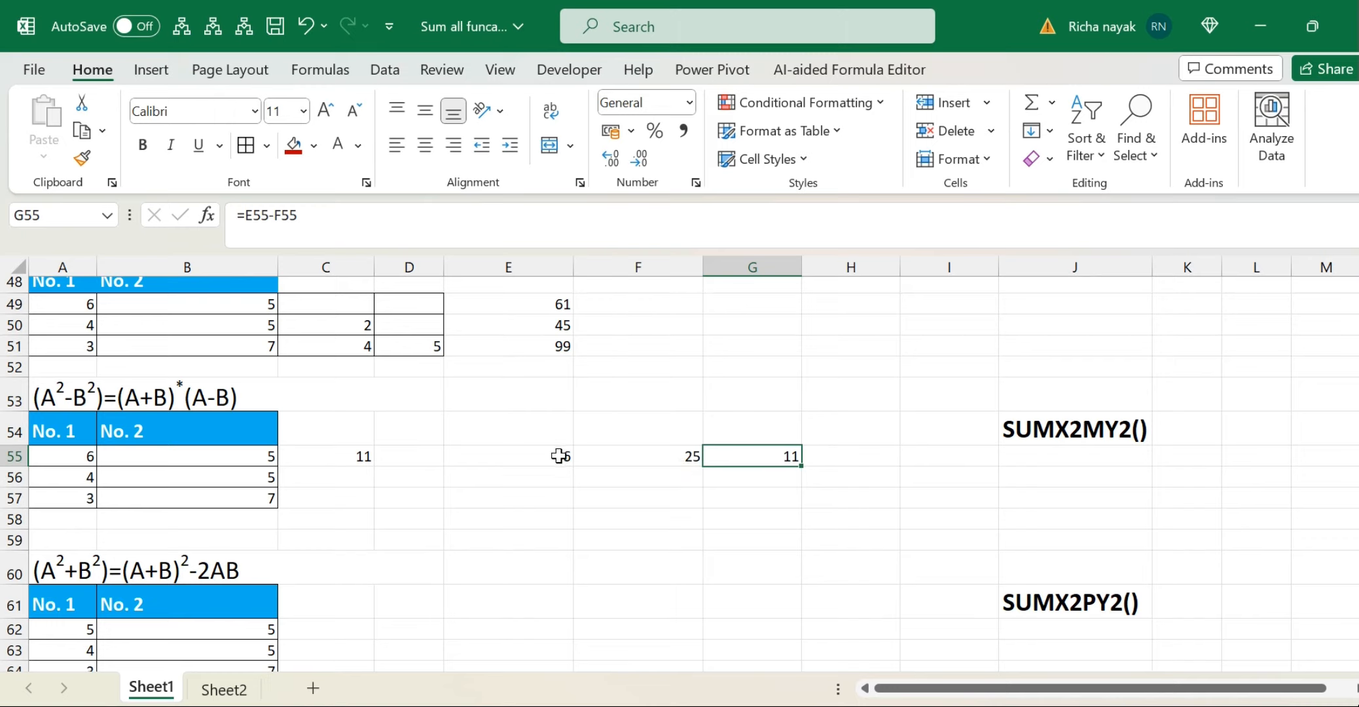
drag(558, 455, 813, 461)
key(Delete)
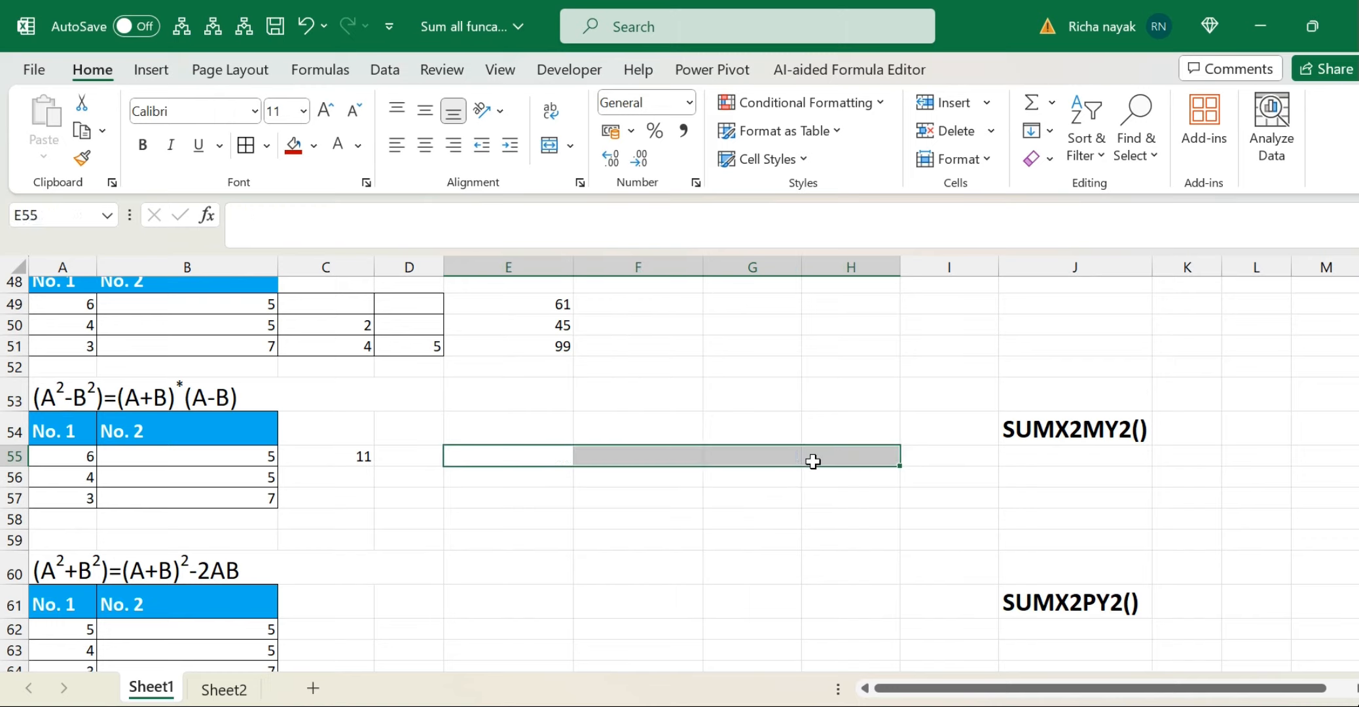
Step: Calculate the difference of squares in D55 with =(A55+B55)*(A55-B55), and select the identity heading in A53
click(393, 448)
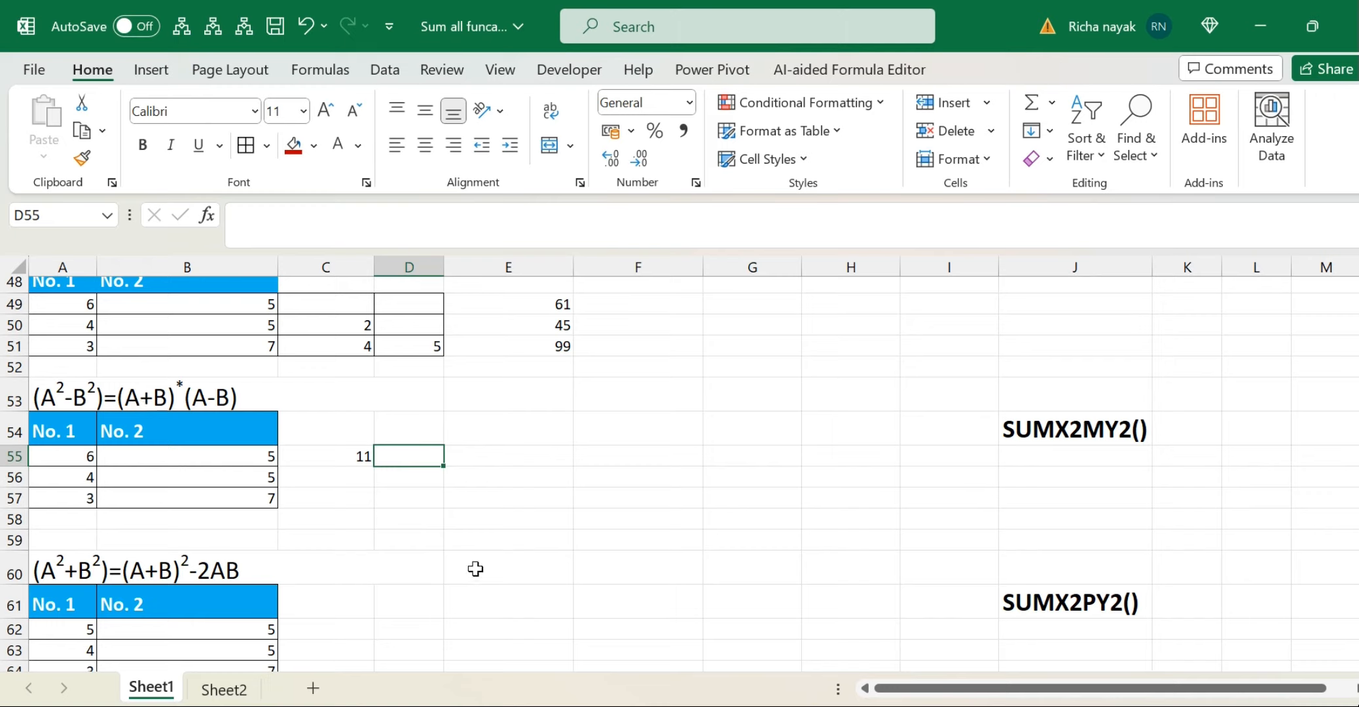
text(=)
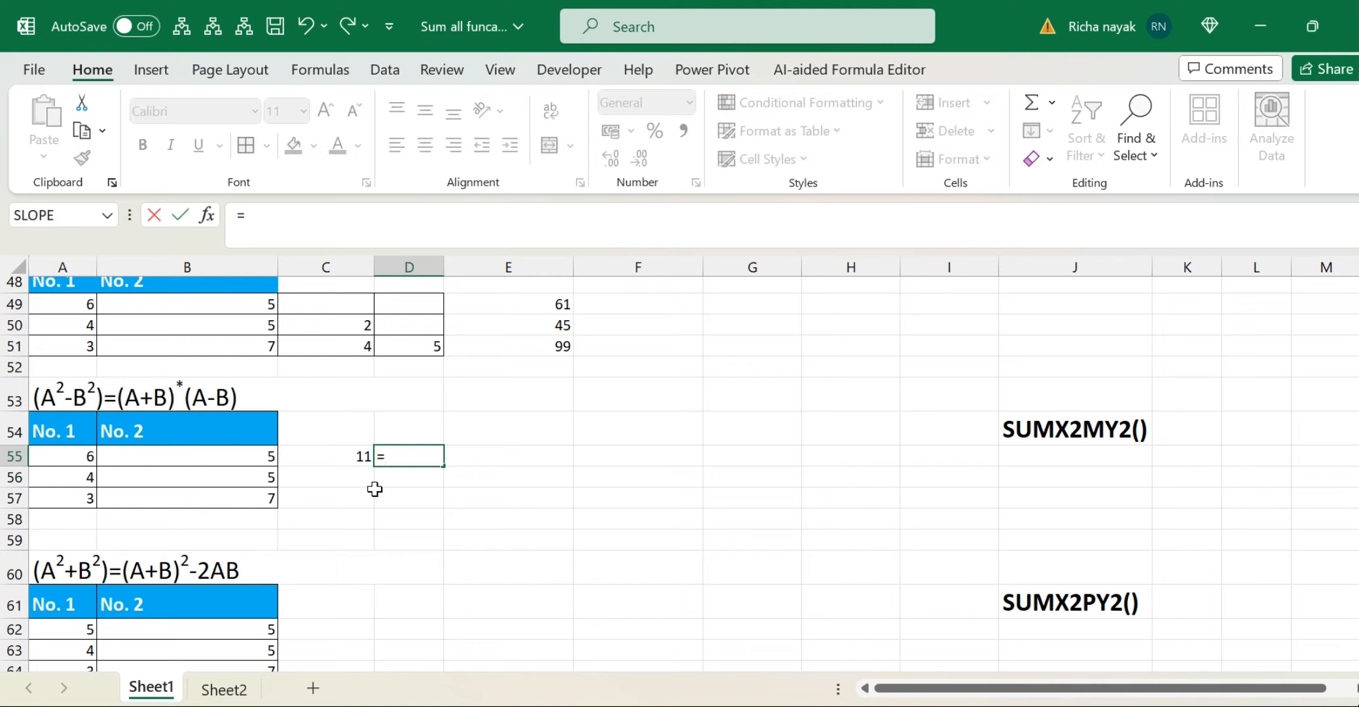
text(()
click(44, 454)
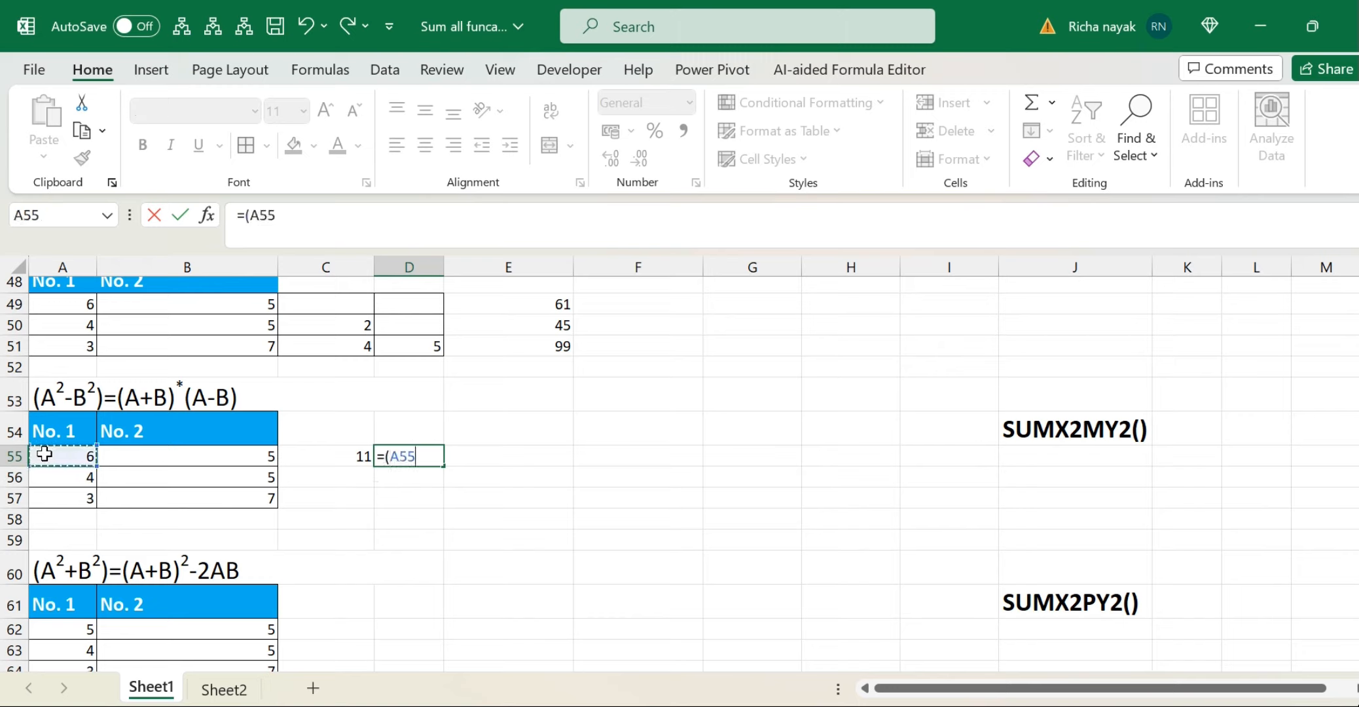
text(+)
click(182, 460)
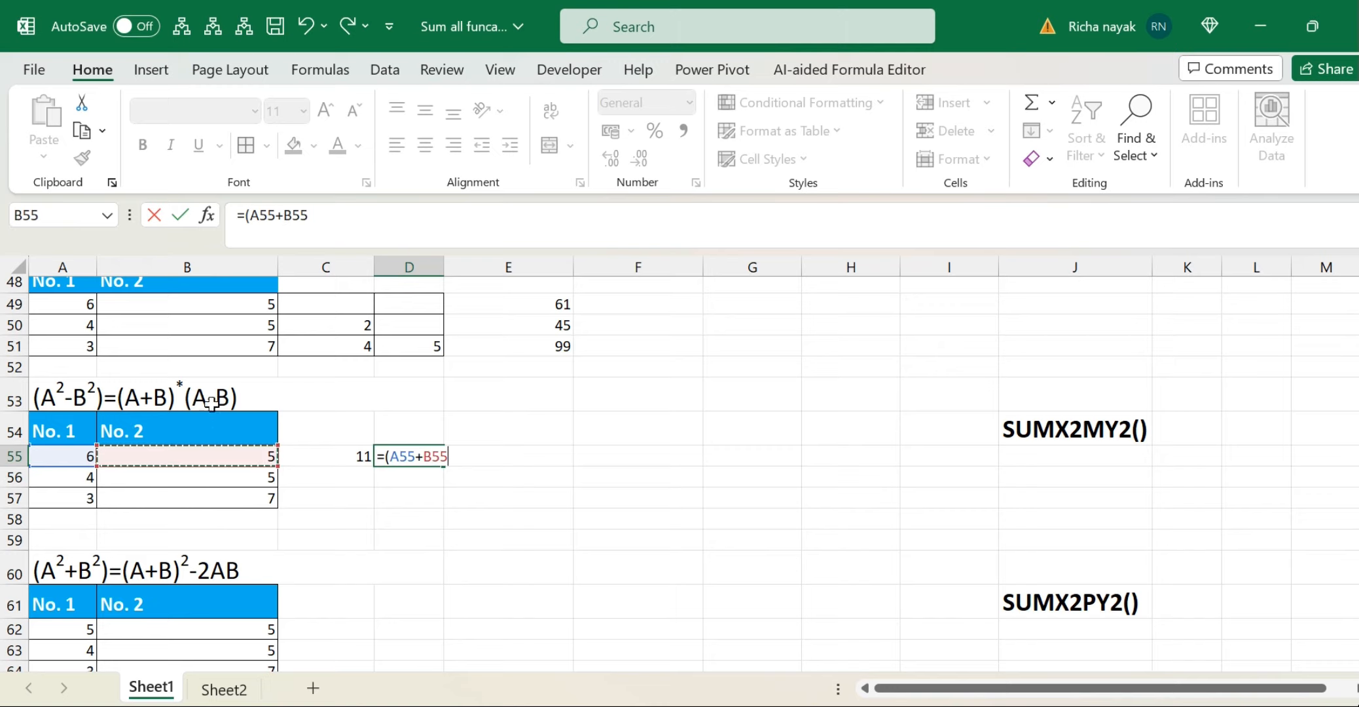
text())
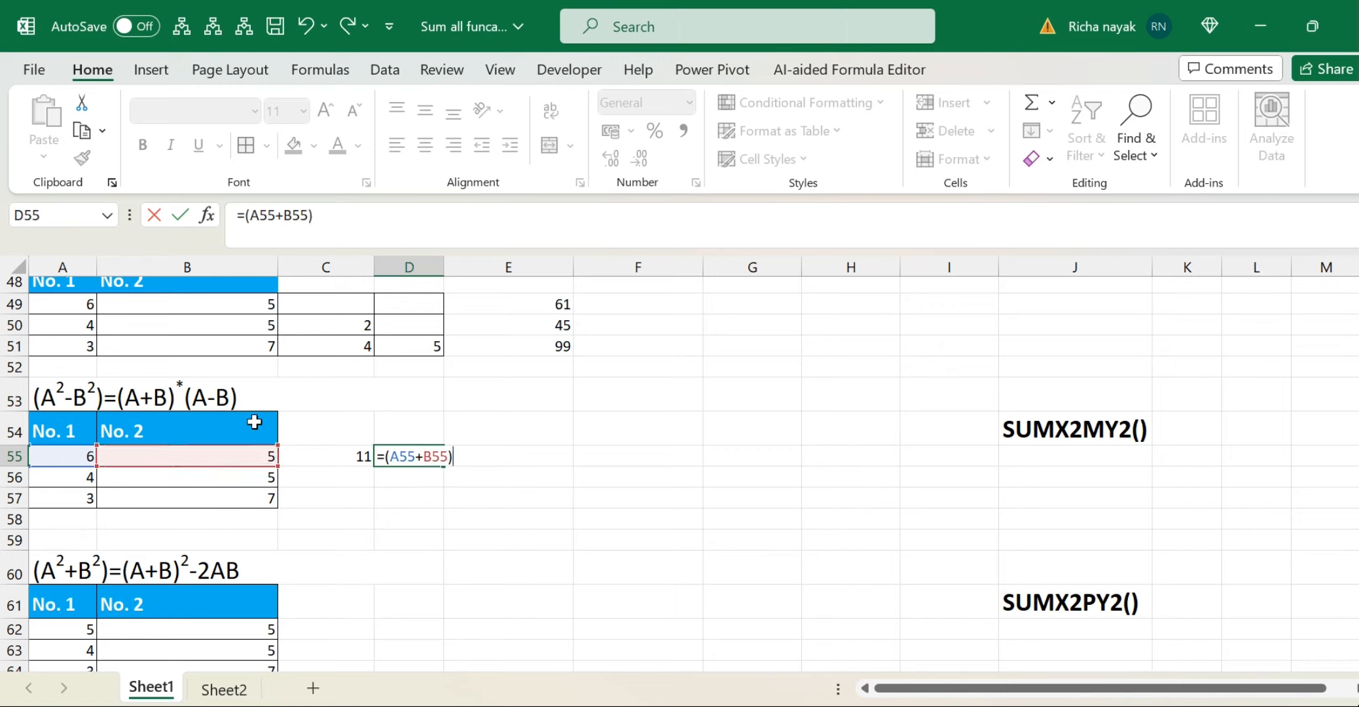
text(*)
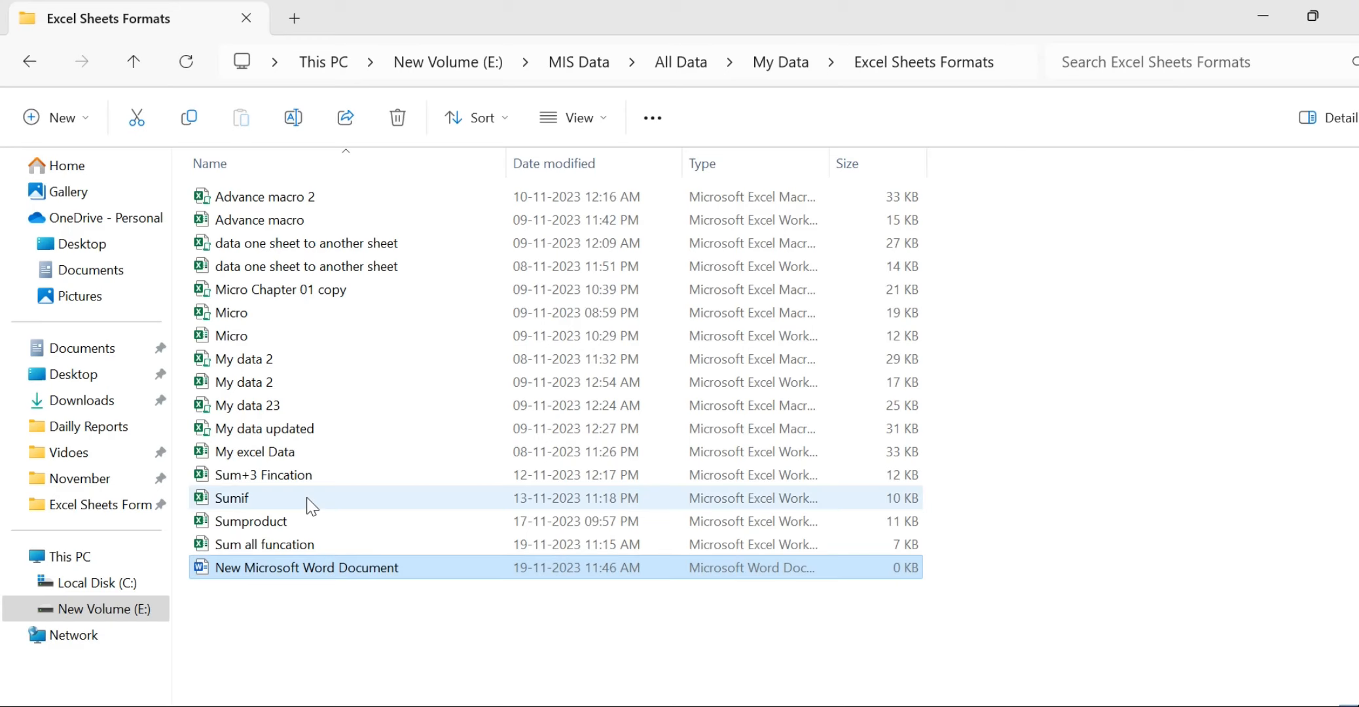
key(alt+Tab)
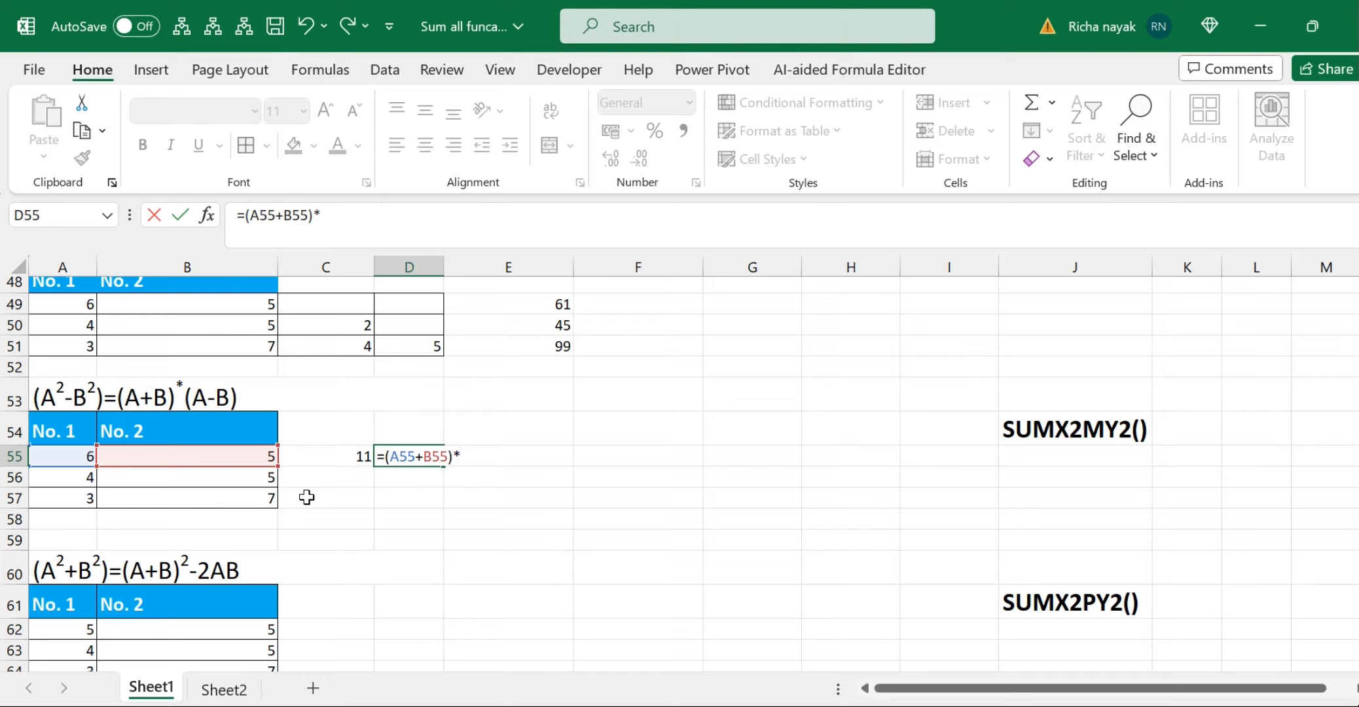
text(()
click(64, 452)
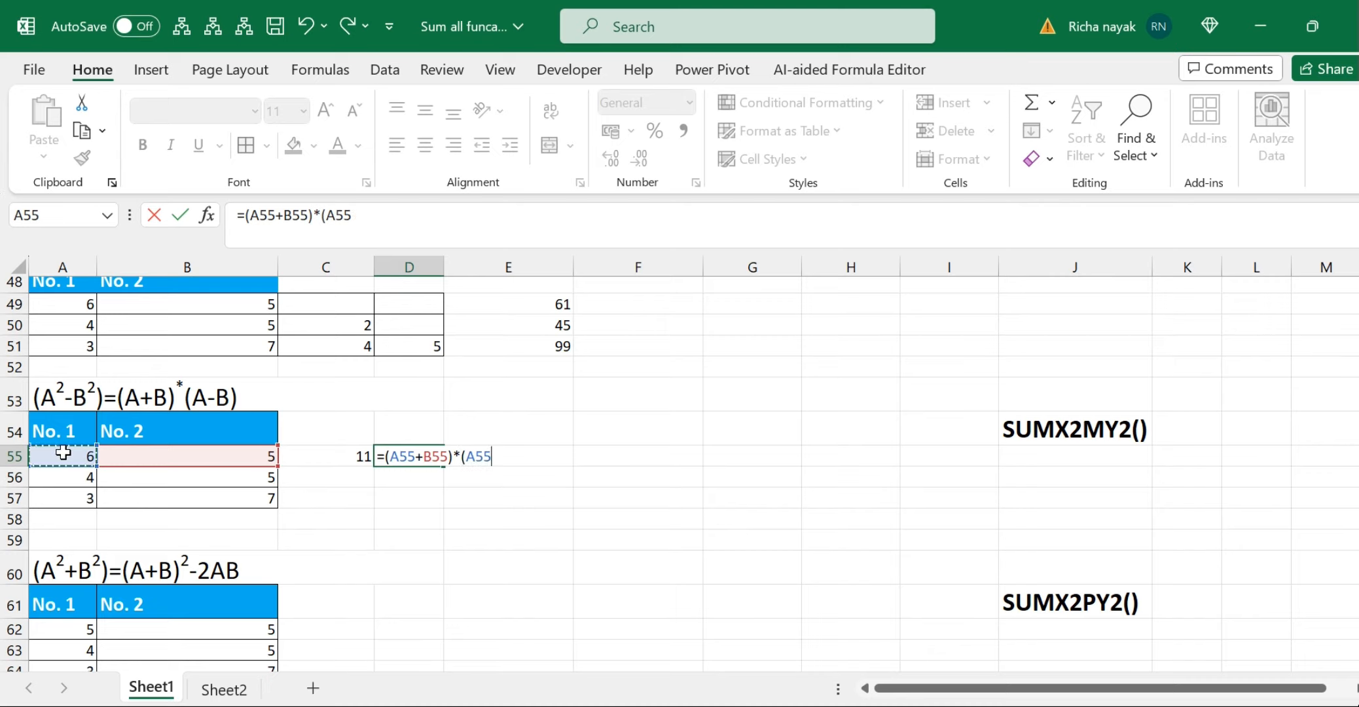
text(-)
click(183, 455)
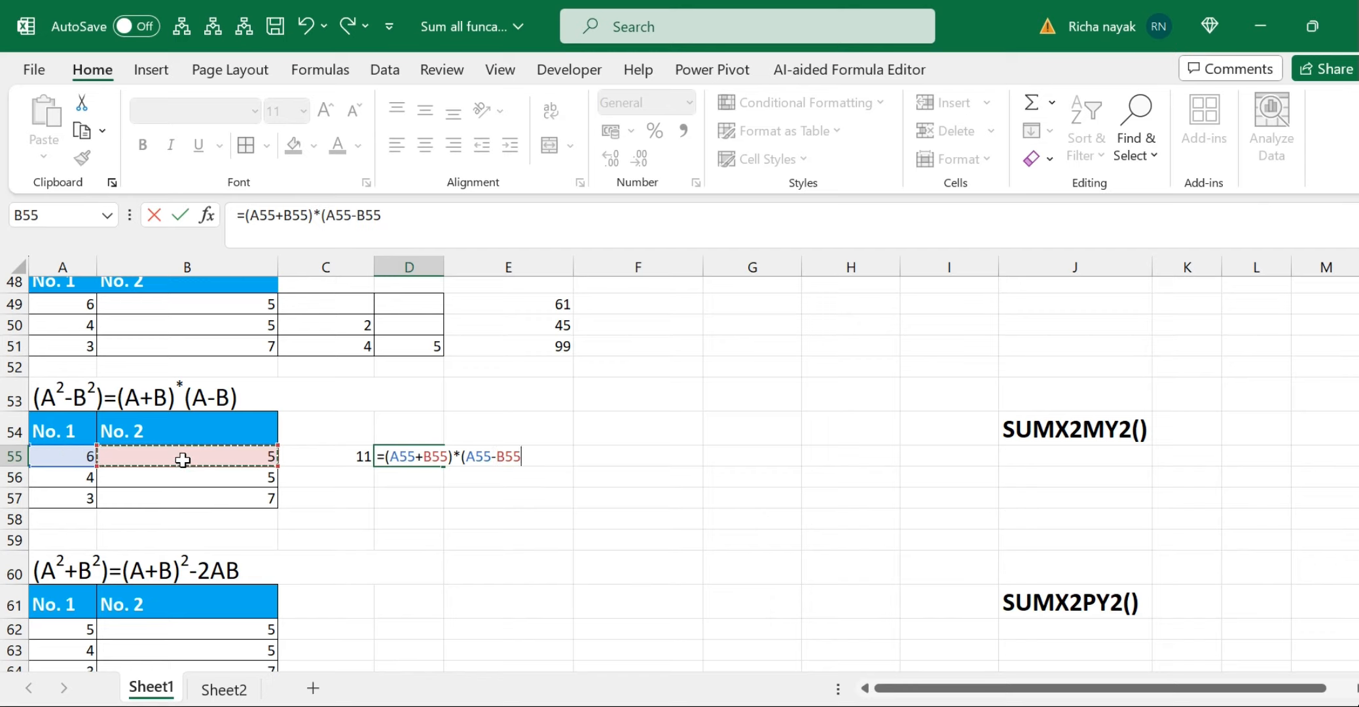
text())
key(Return)
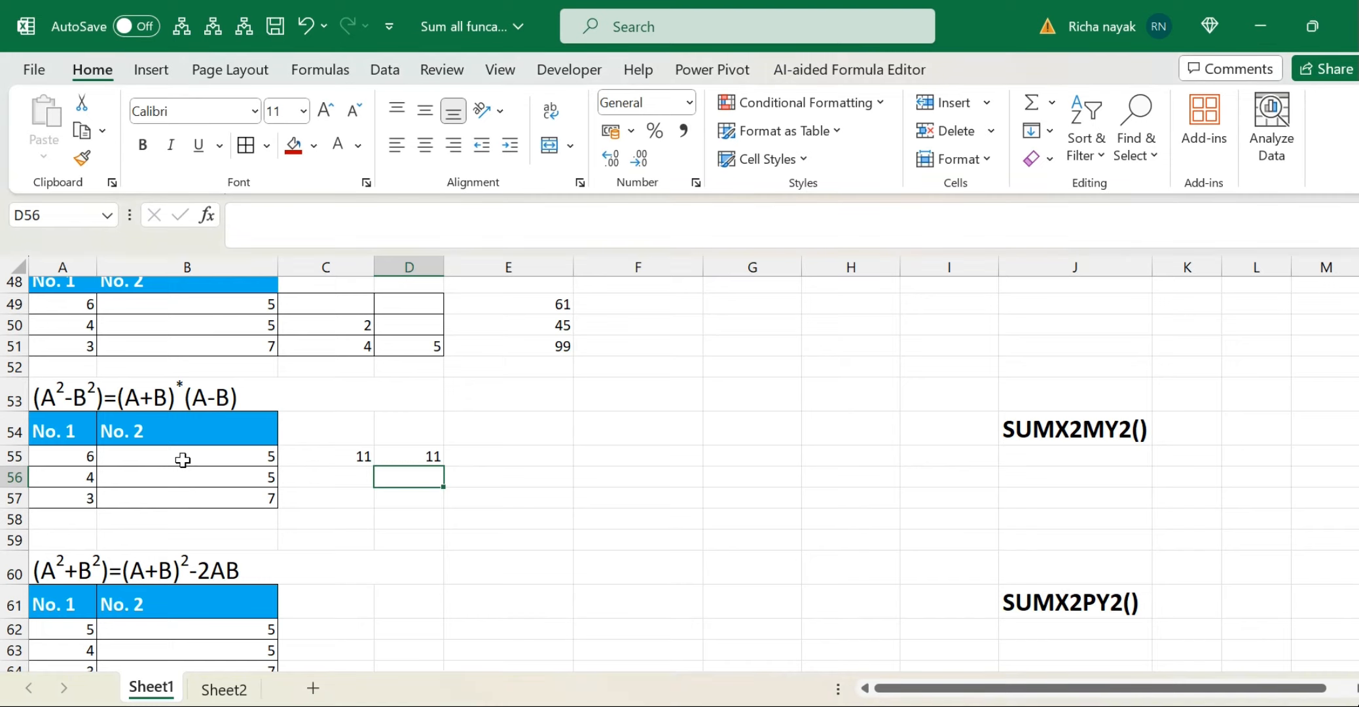
key(Up)
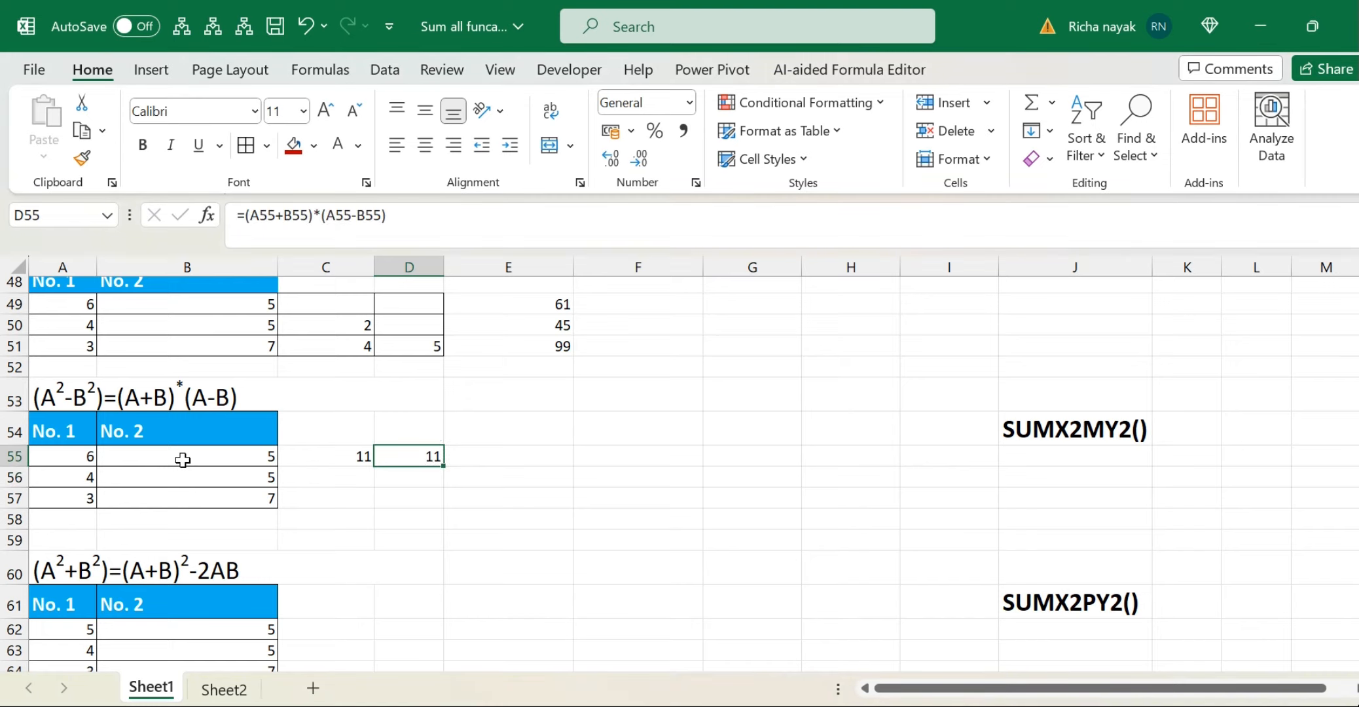
click(173, 395)
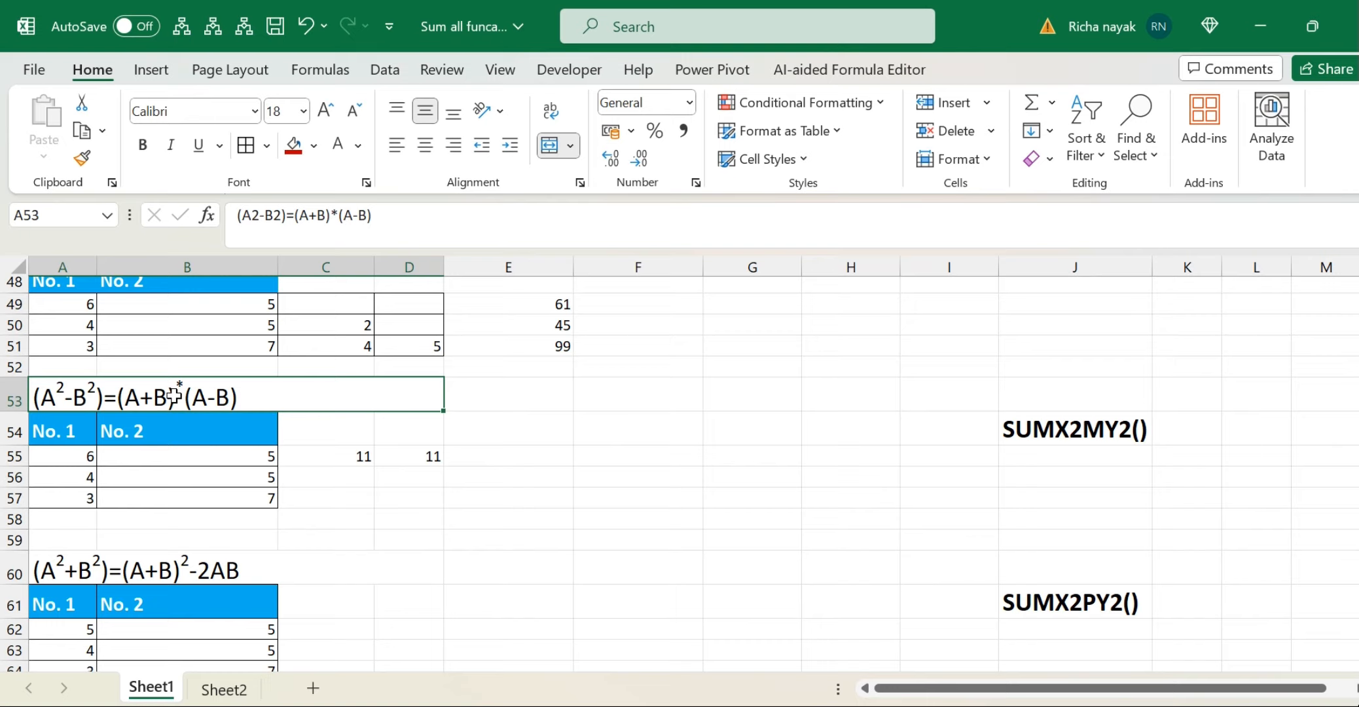
Step: Mark SUMX2MY2 as covered in Sheet2's formula list by filling cell B8 with red
key(XF86MonBrightnessUp)
key(XF86MonBrightnessUp)
click(311, 464)
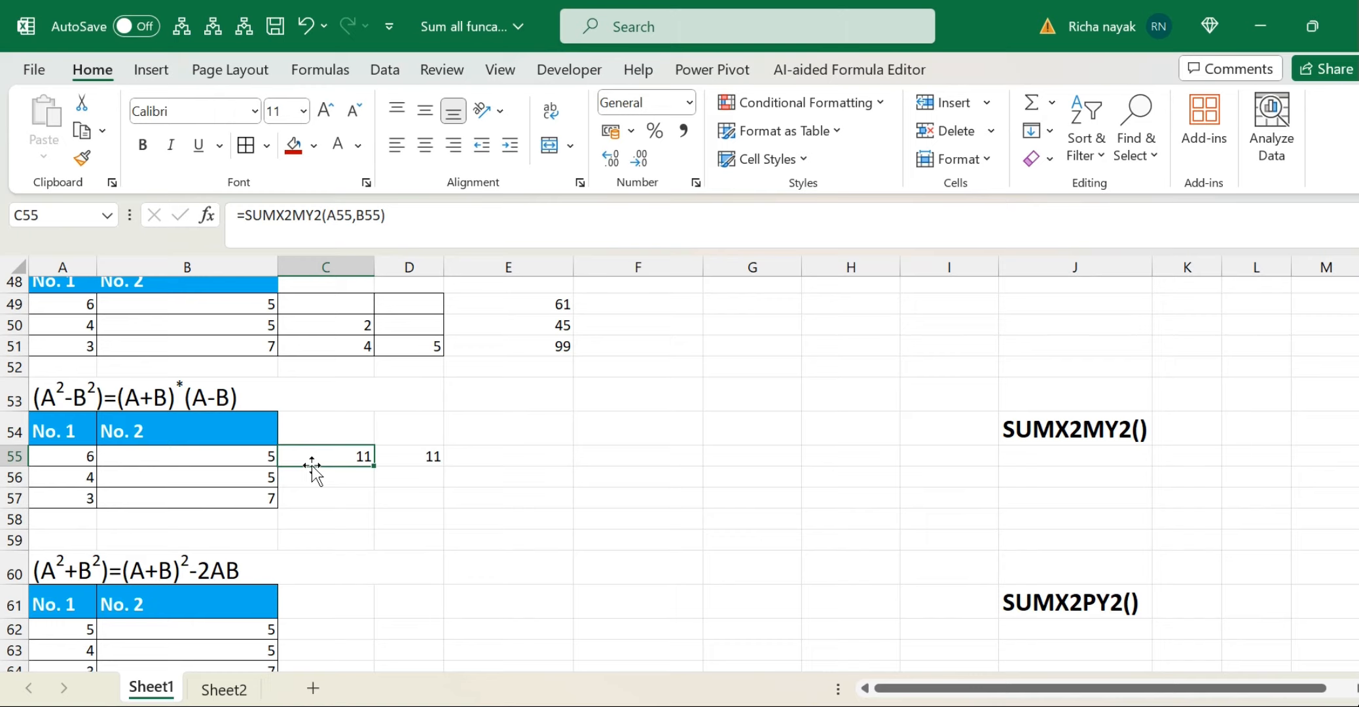
click(223, 689)
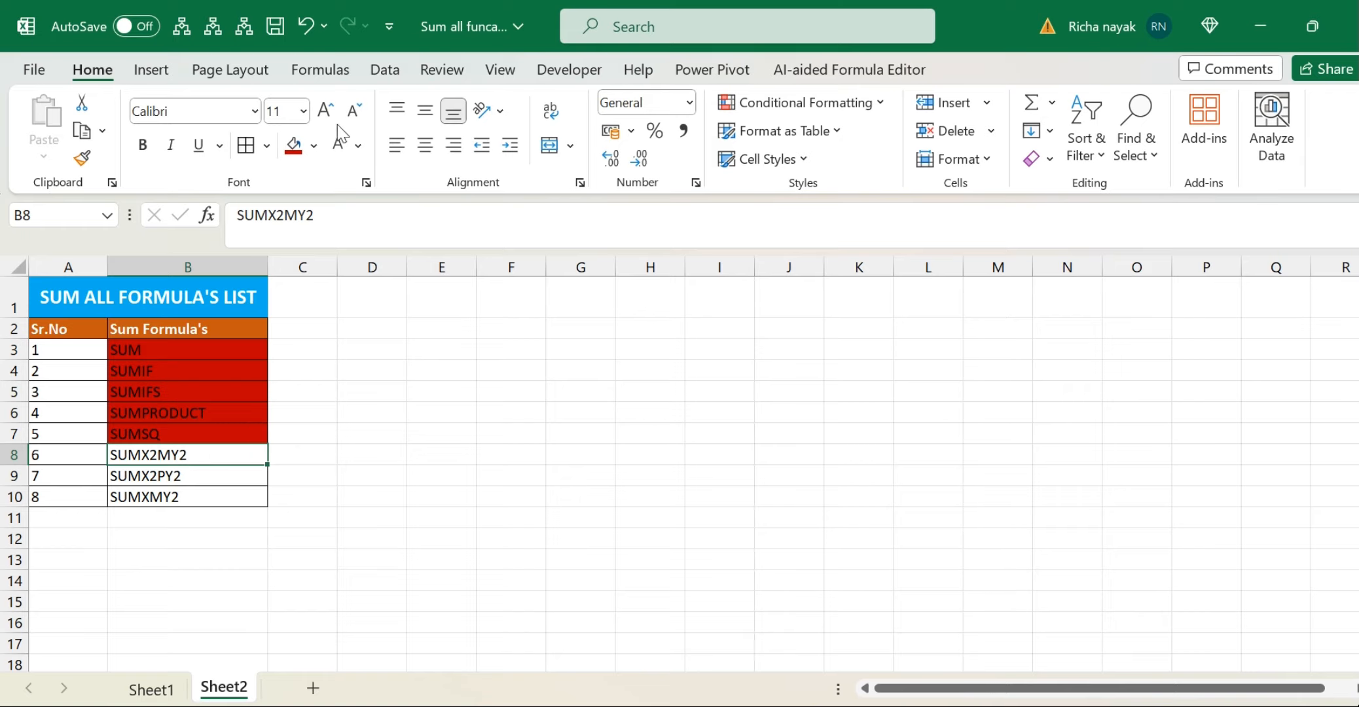
click(293, 147)
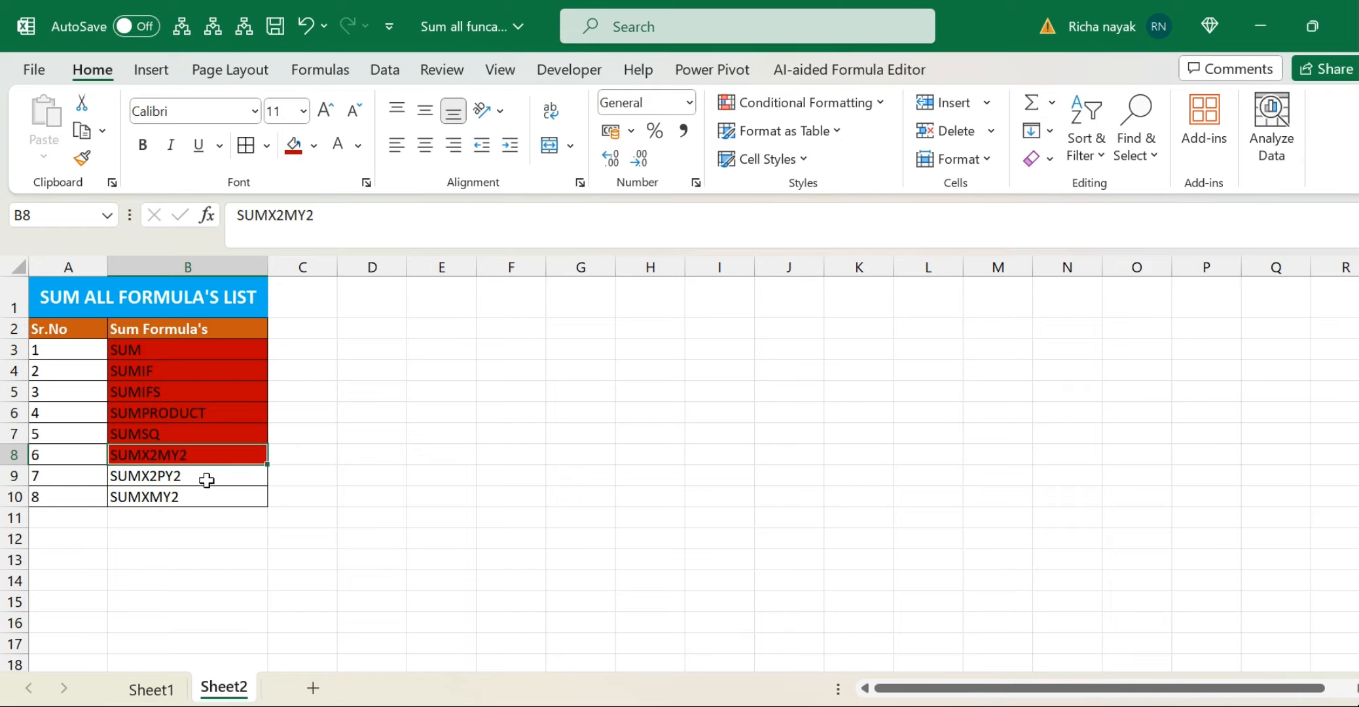
Step: Review D55 on Sheet1, the SUMX2PY2 entry in Sheet2's formula list, and the identity heading in A60 on Sheet1
click(151, 689)
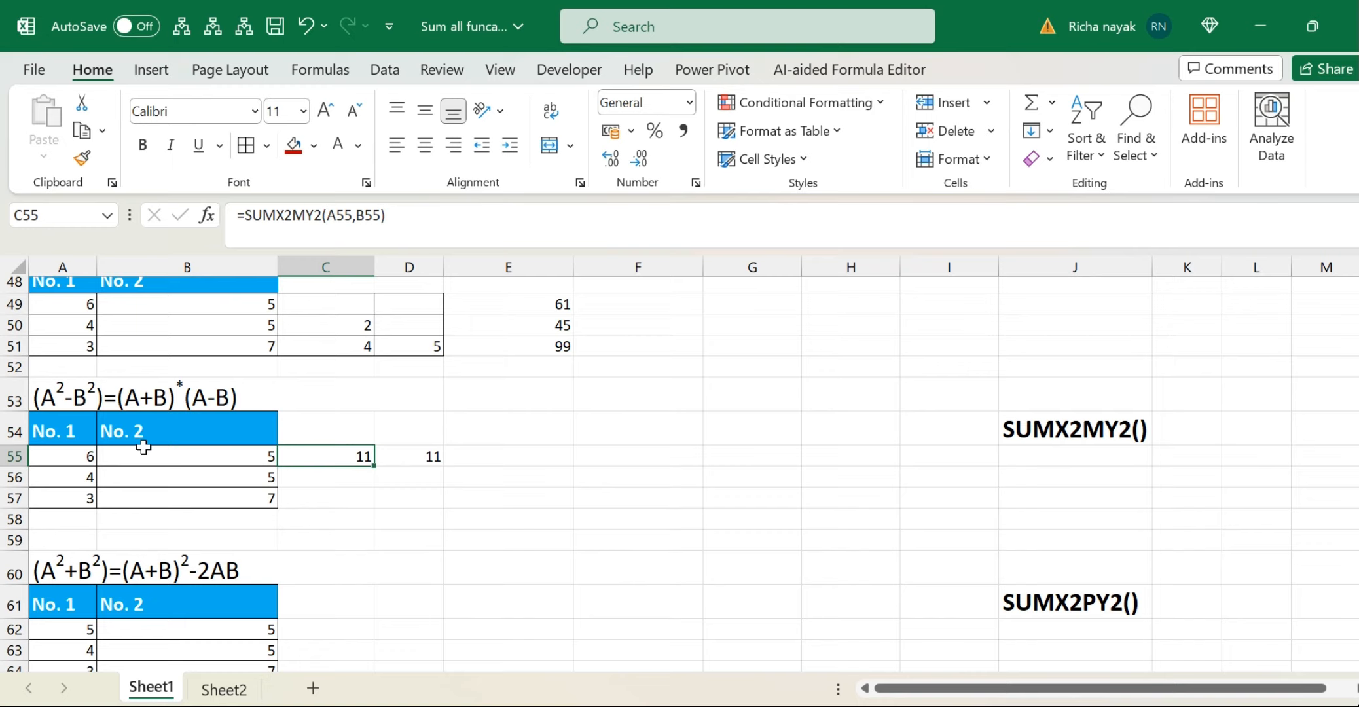
click(434, 458)
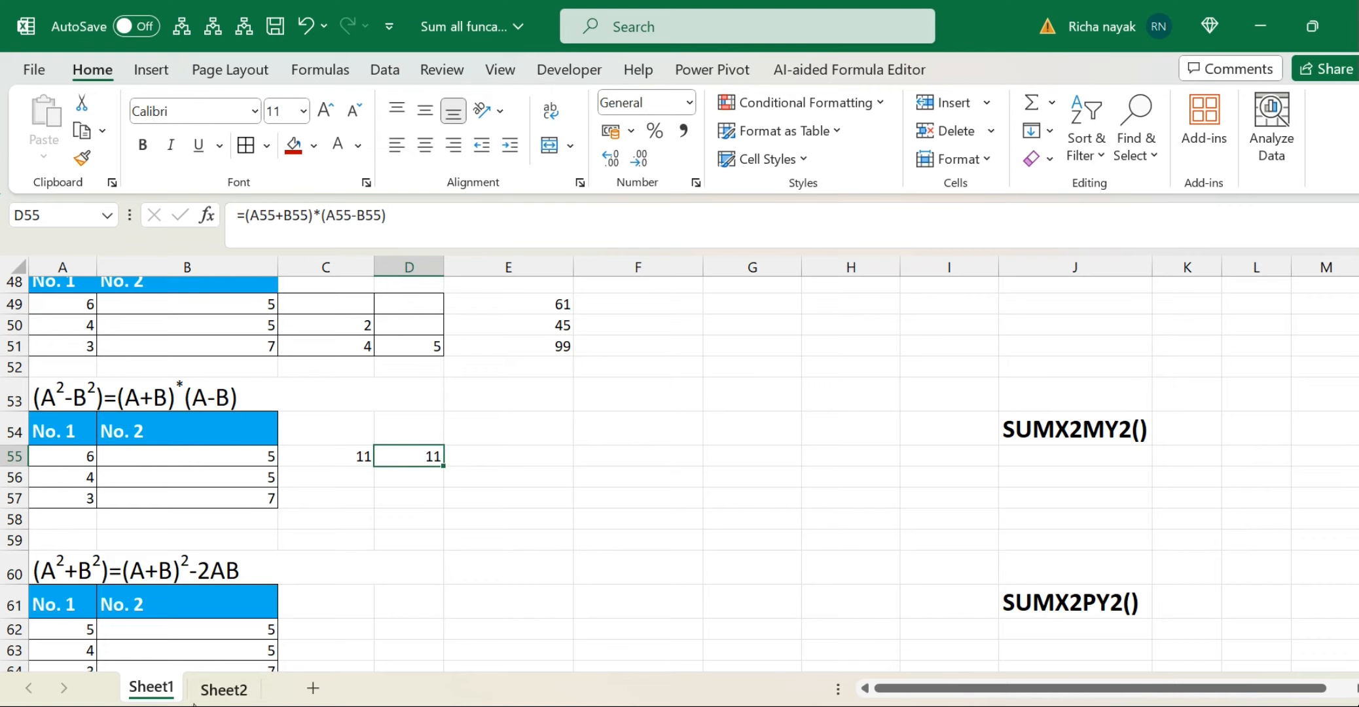
click(210, 692)
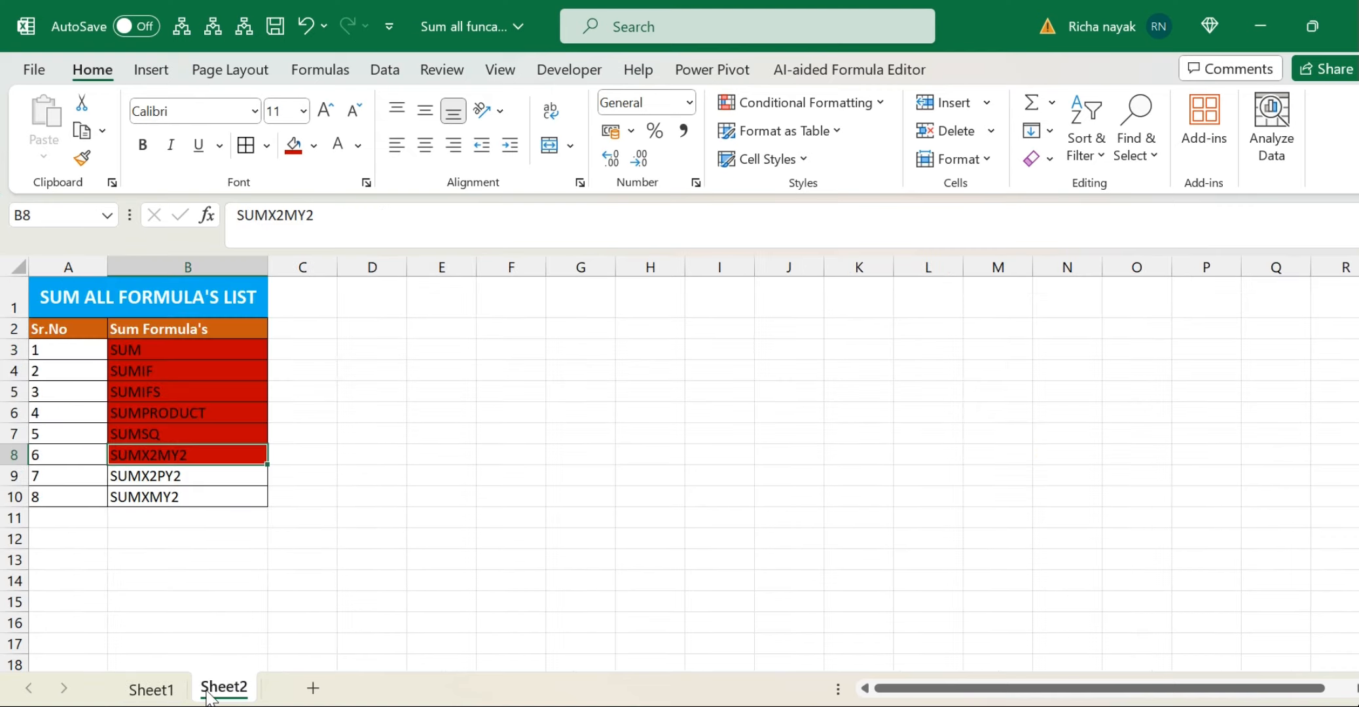
click(209, 477)
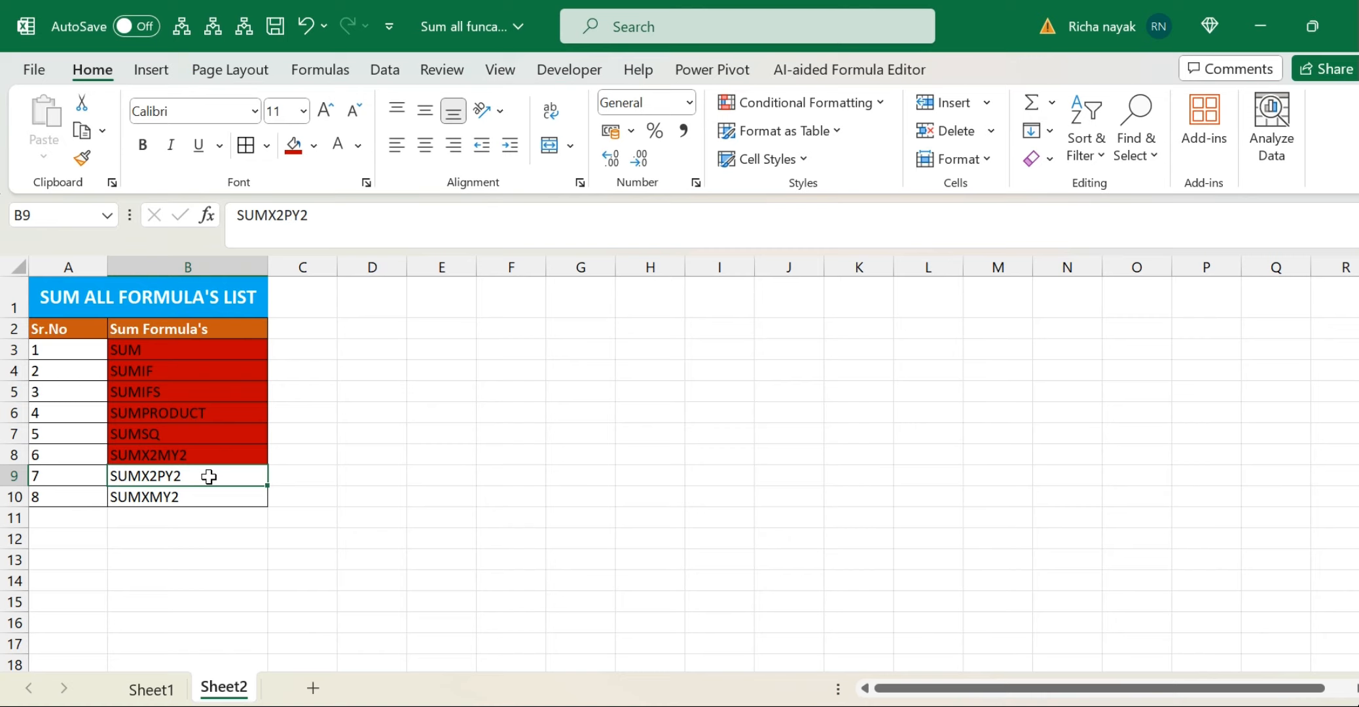
click(158, 692)
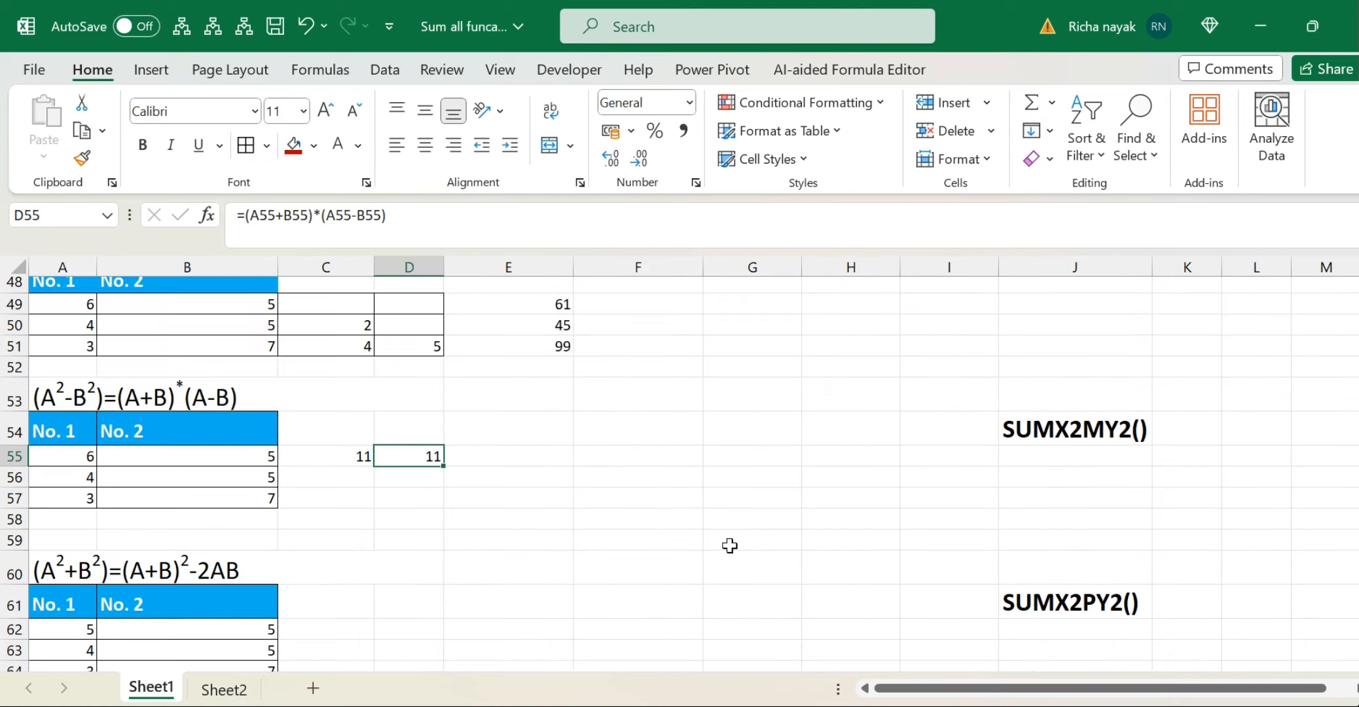
scroll(730, 545, down, 3)
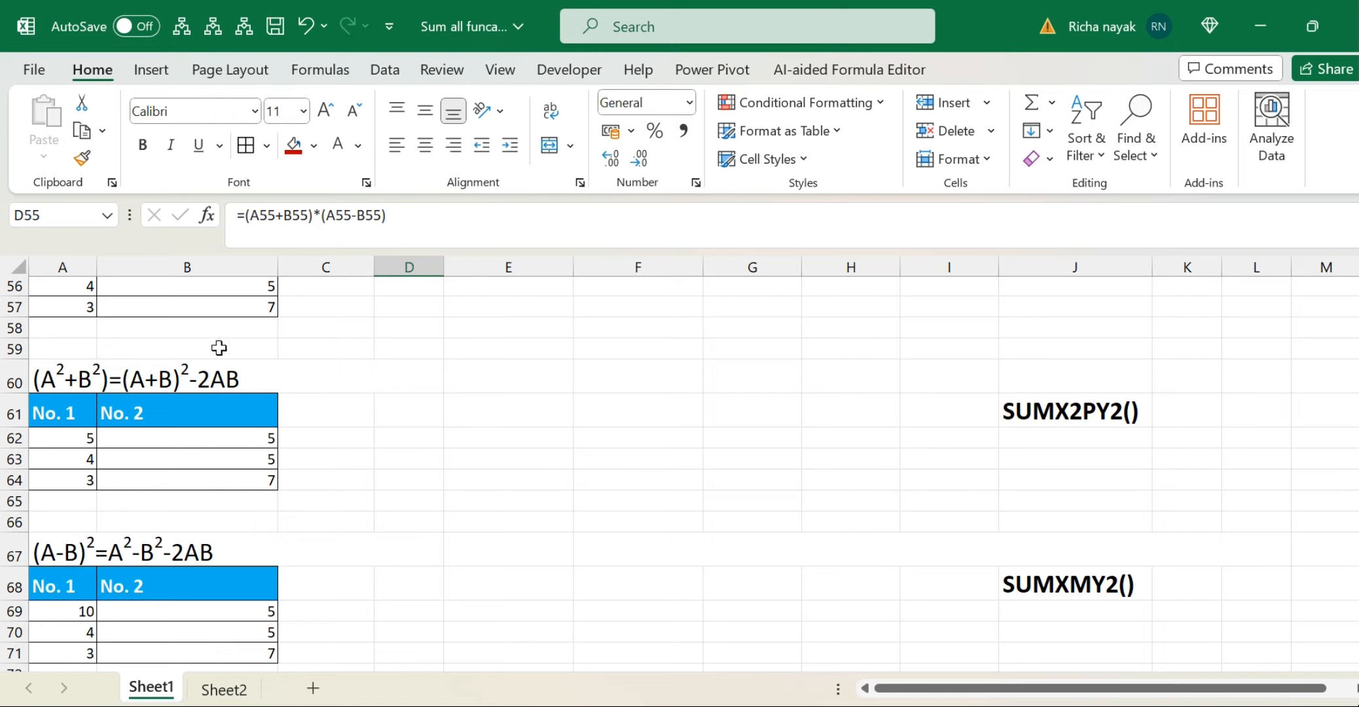
click(274, 375)
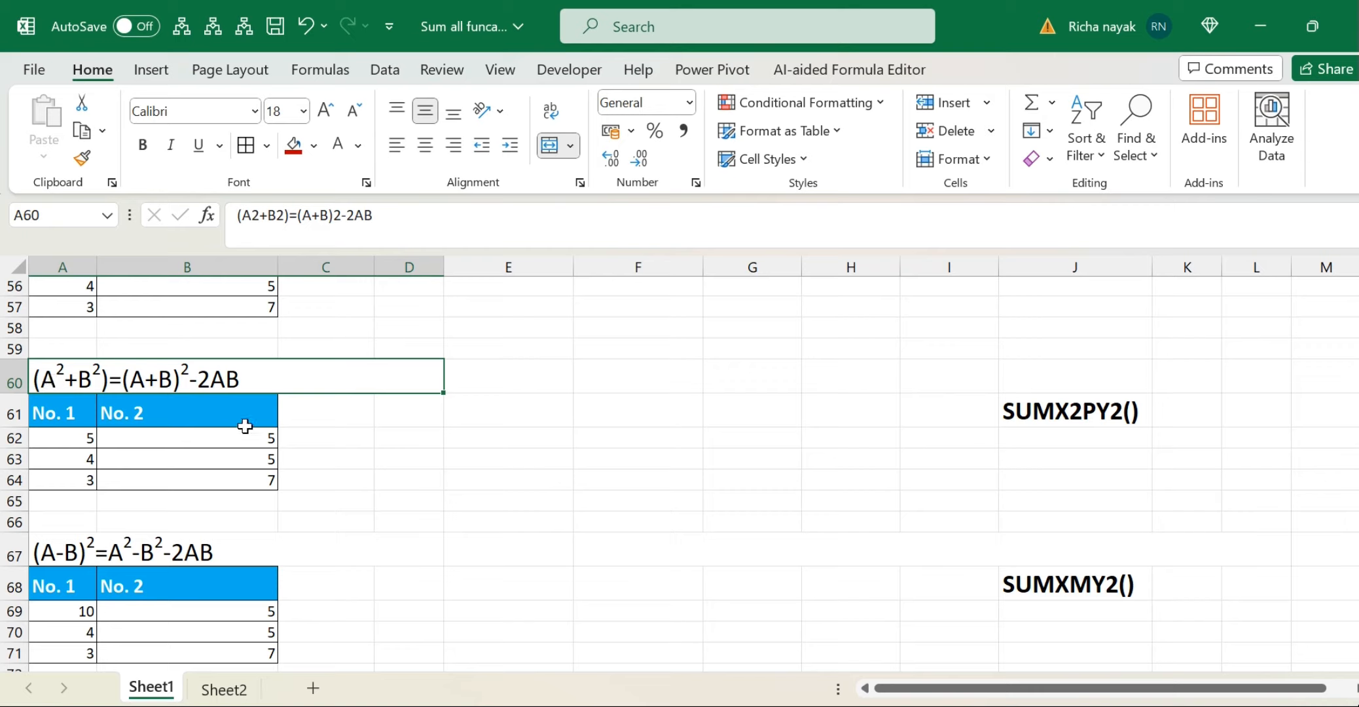
Step: Calculate the sum of squares of the first number pair in C62 with =SUMX2PY2(A62,B62)
click(308, 438)
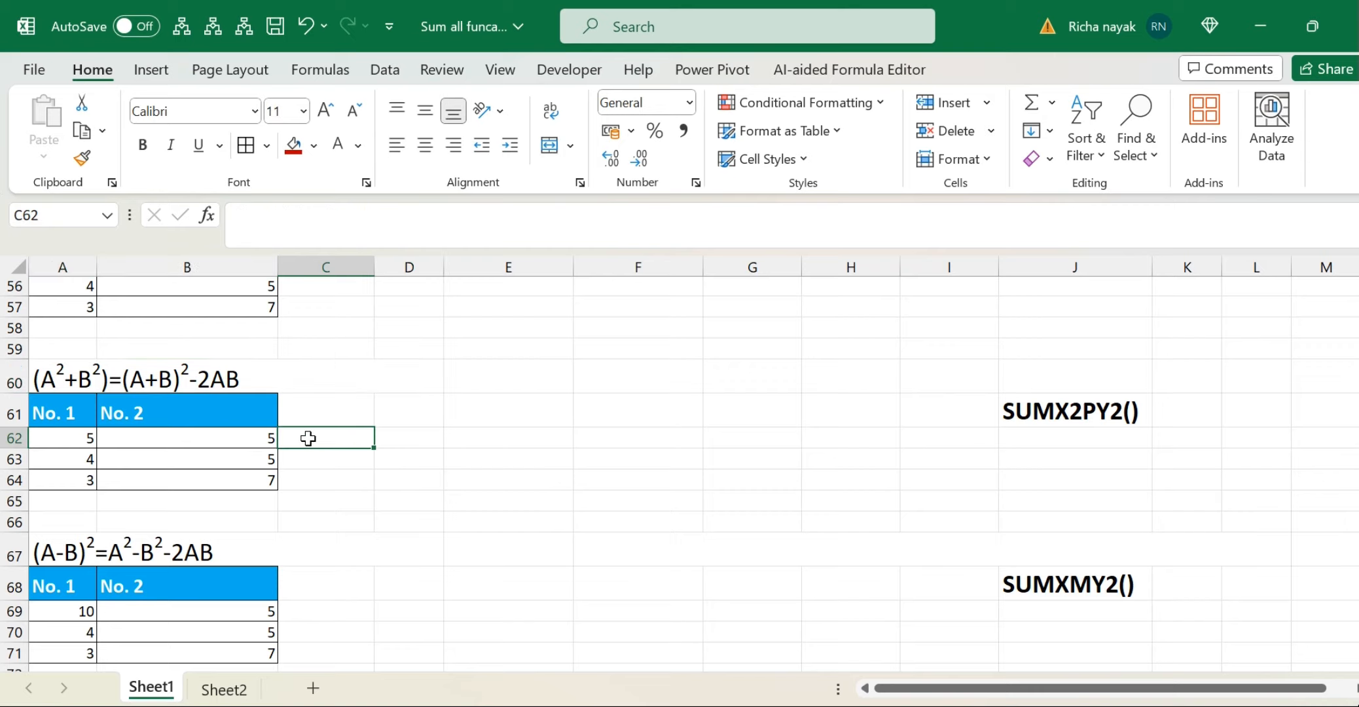
text(=)
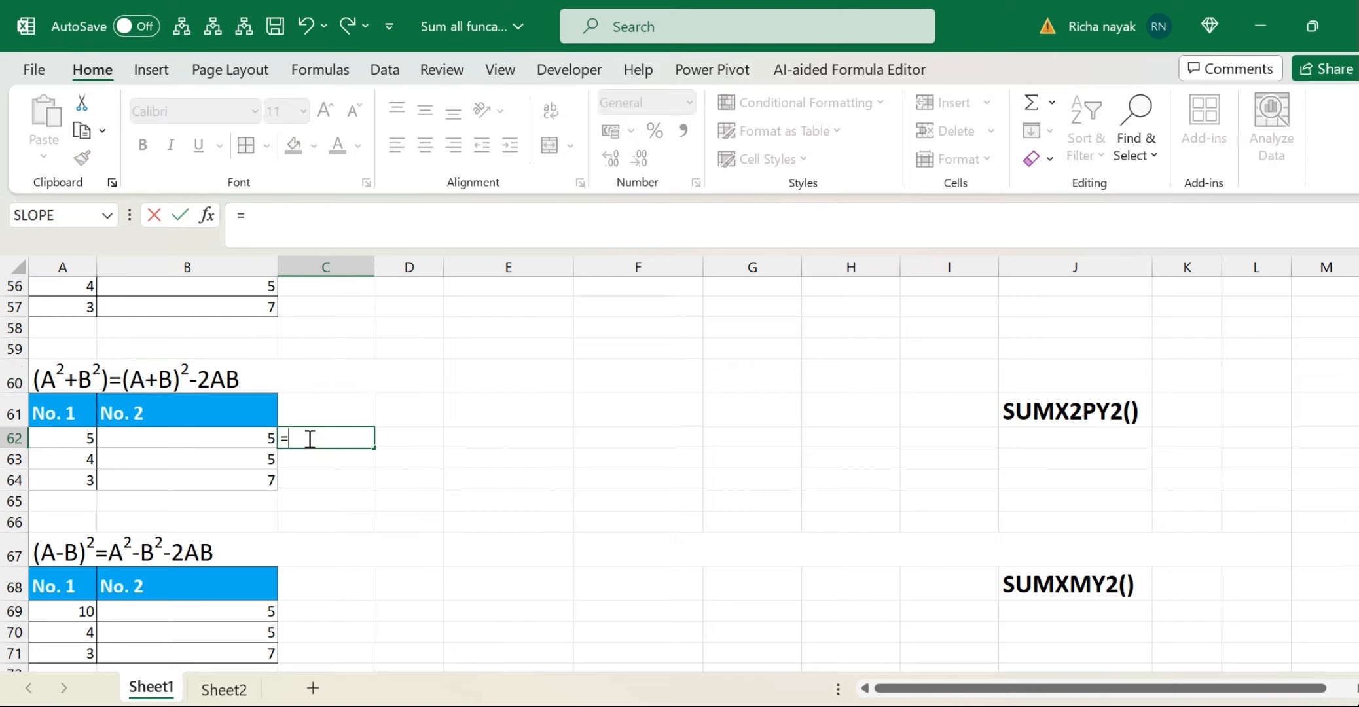
text(sum)
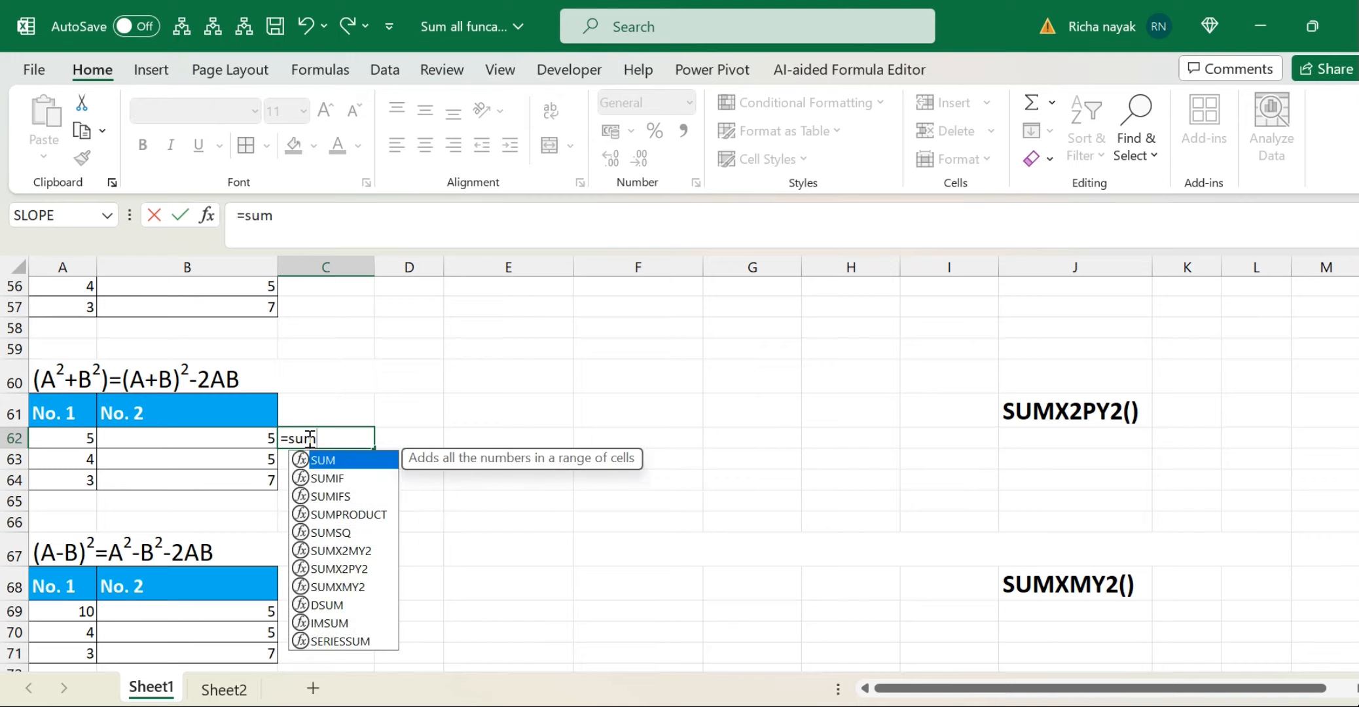
text(x2p)
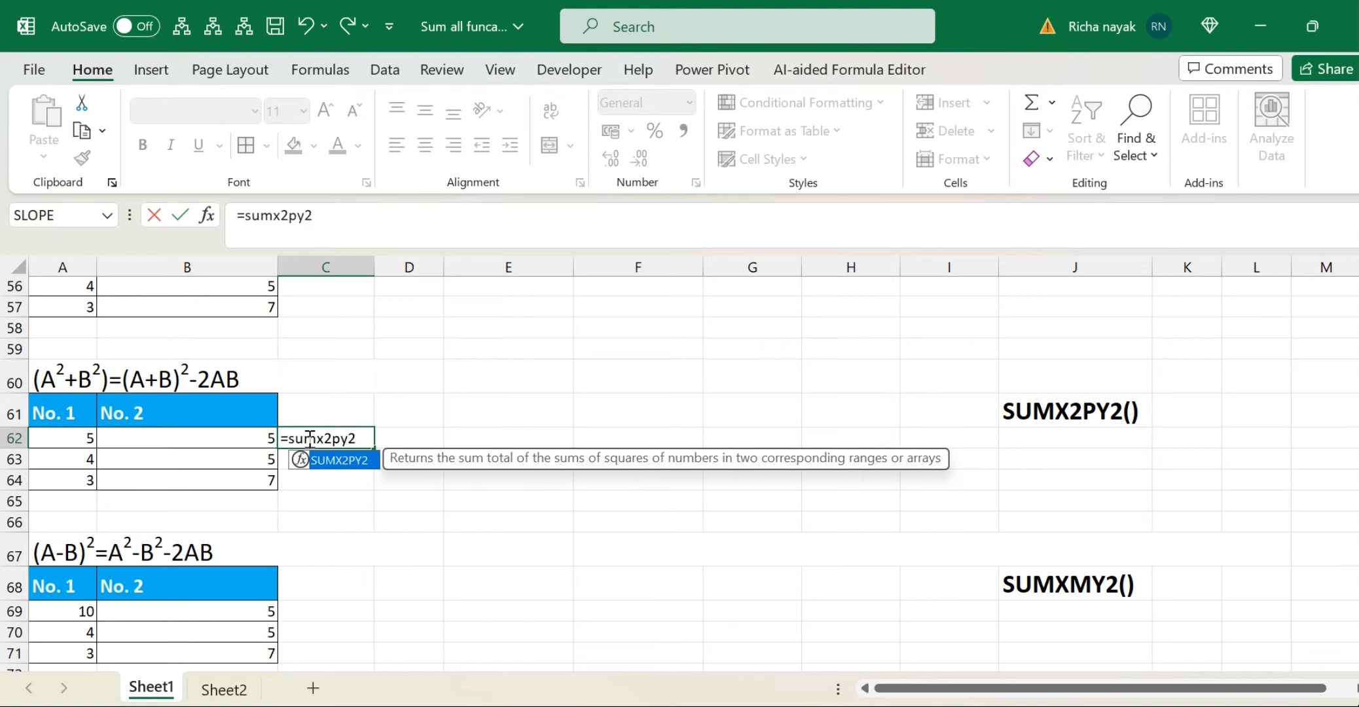
text(y2)
key(Tab)
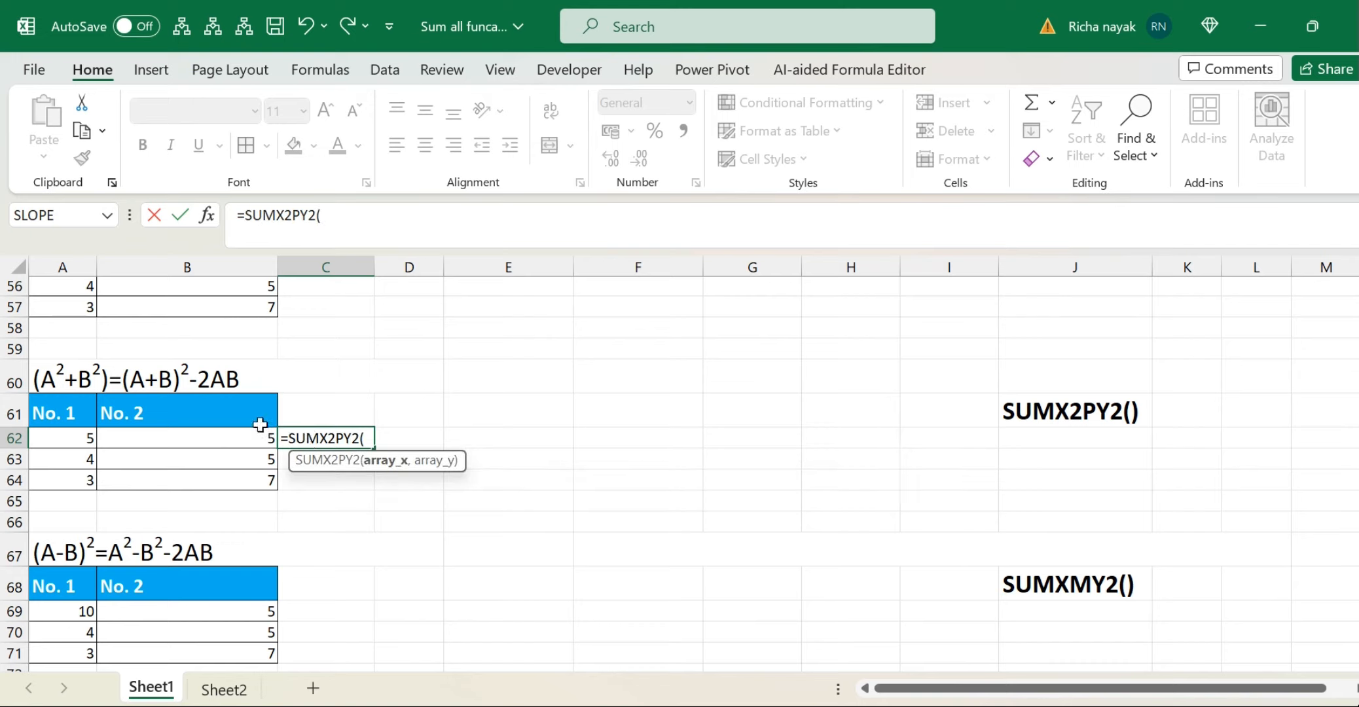
click(72, 440)
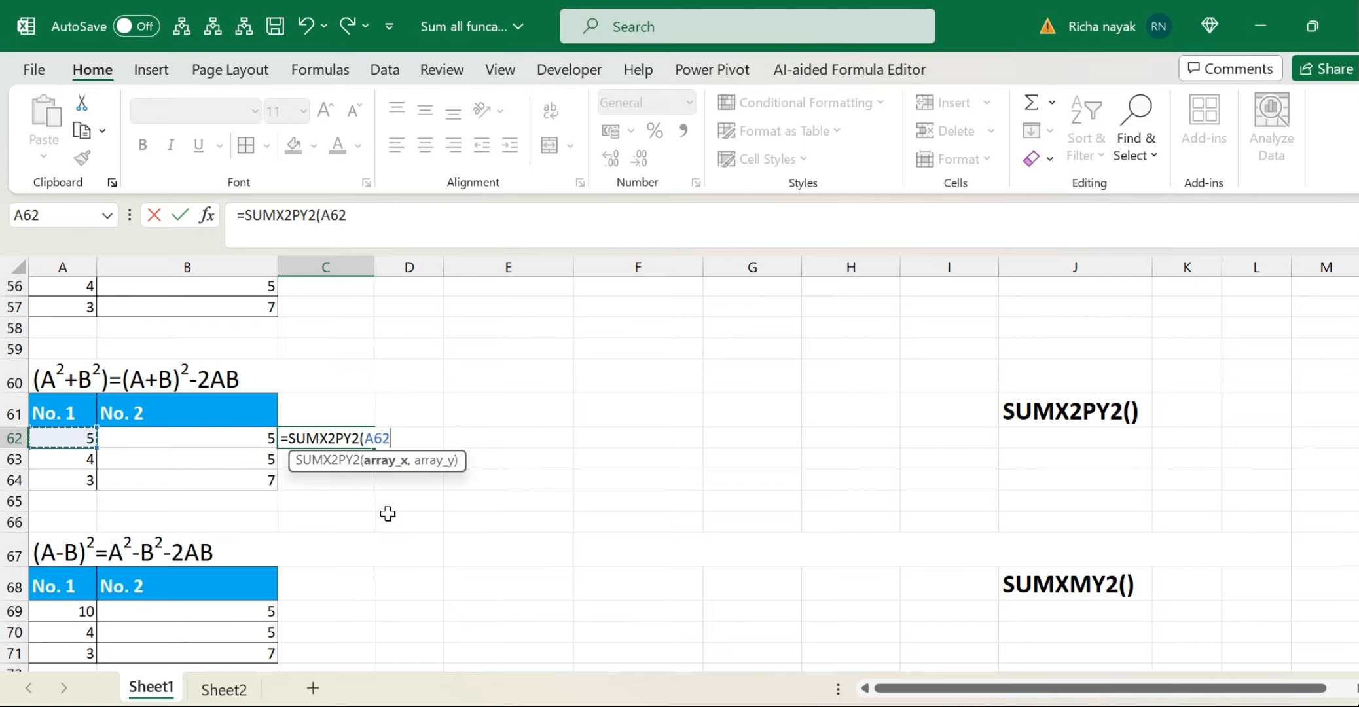
text(,)
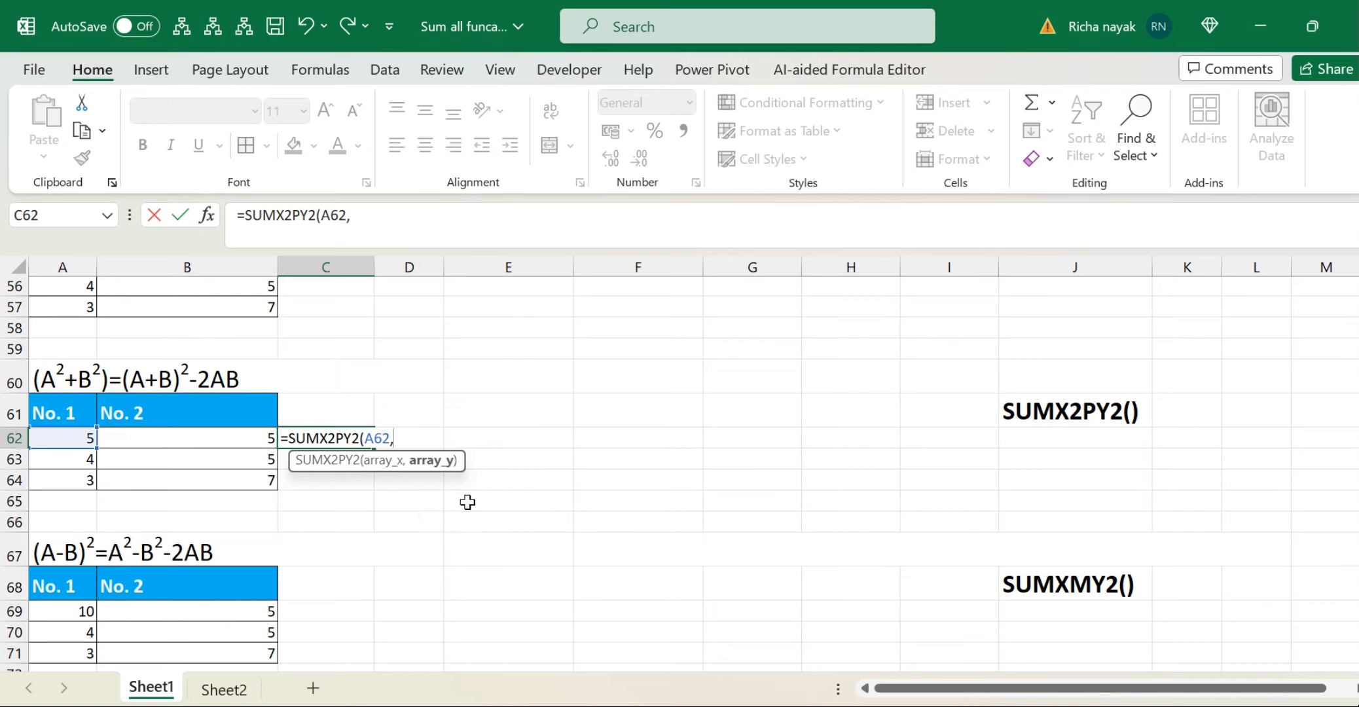
click(182, 439)
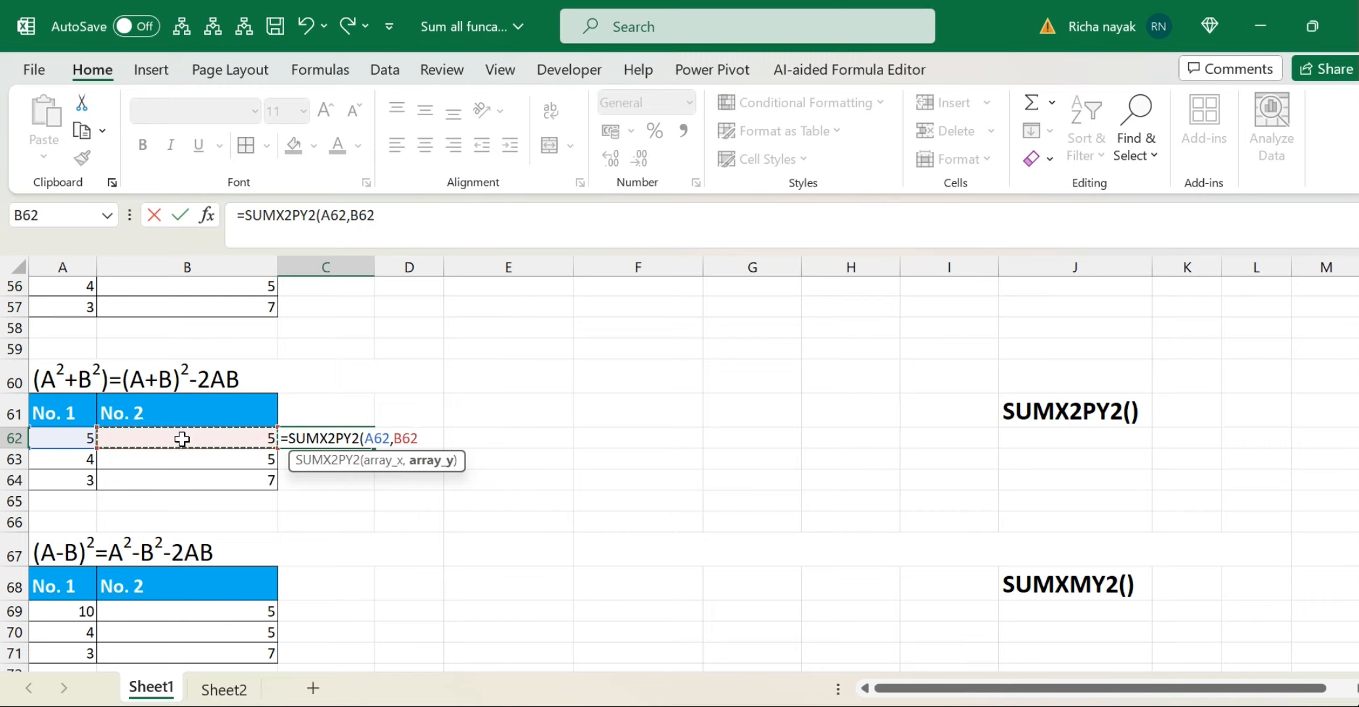
key(Return)
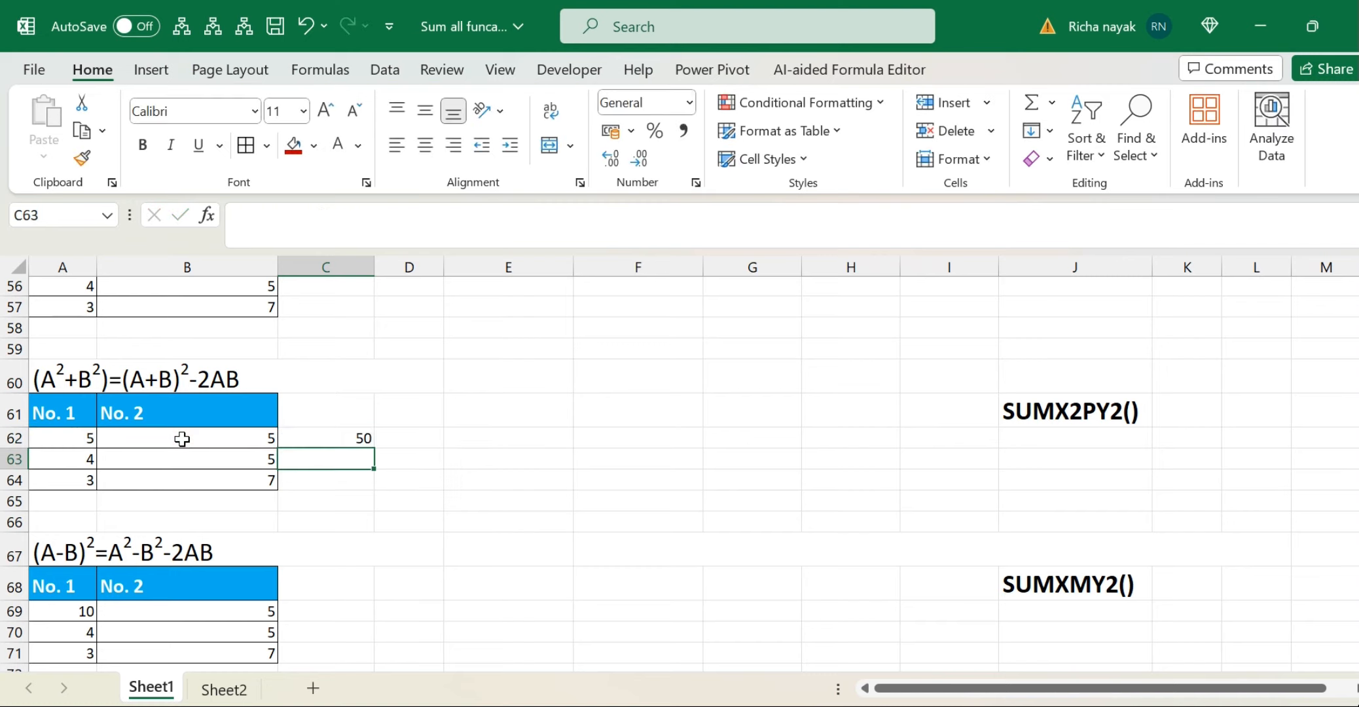
click(353, 435)
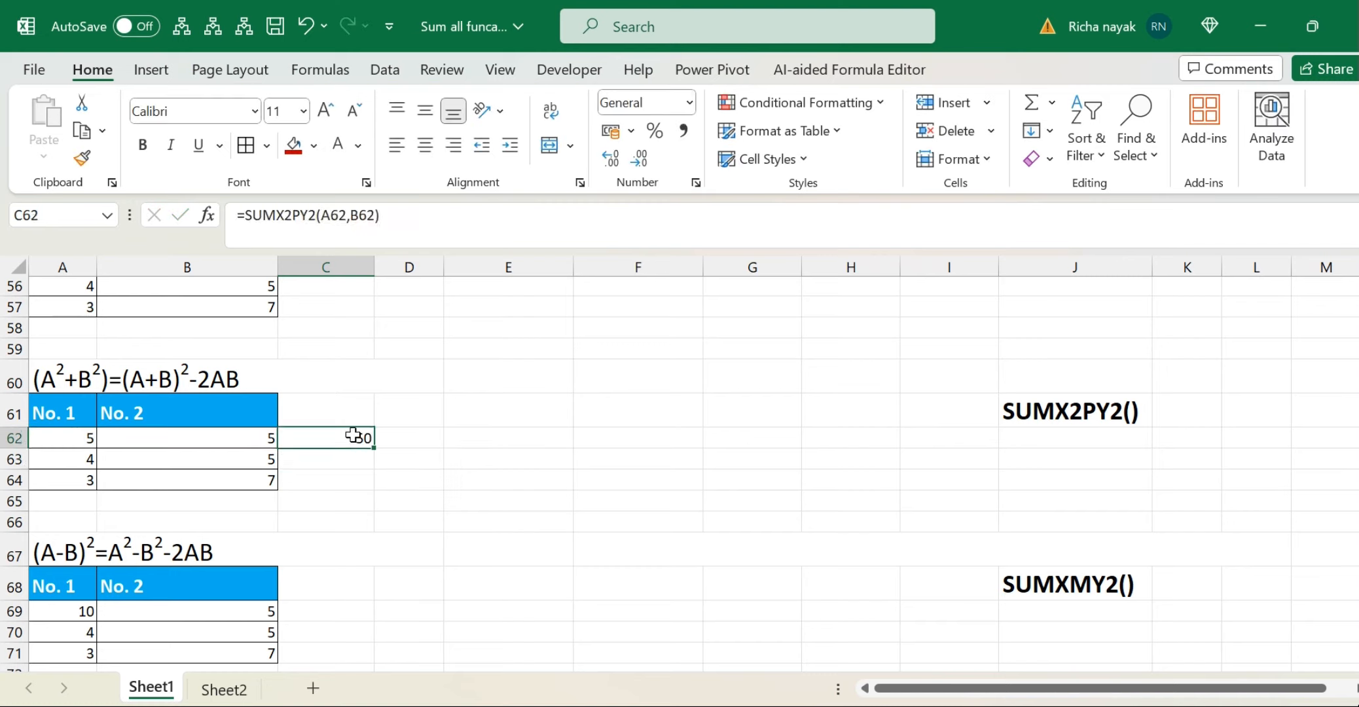
Step: Enter the squares of the first number pair manually, 25 in E62 and 25 in F62
click(47, 444)
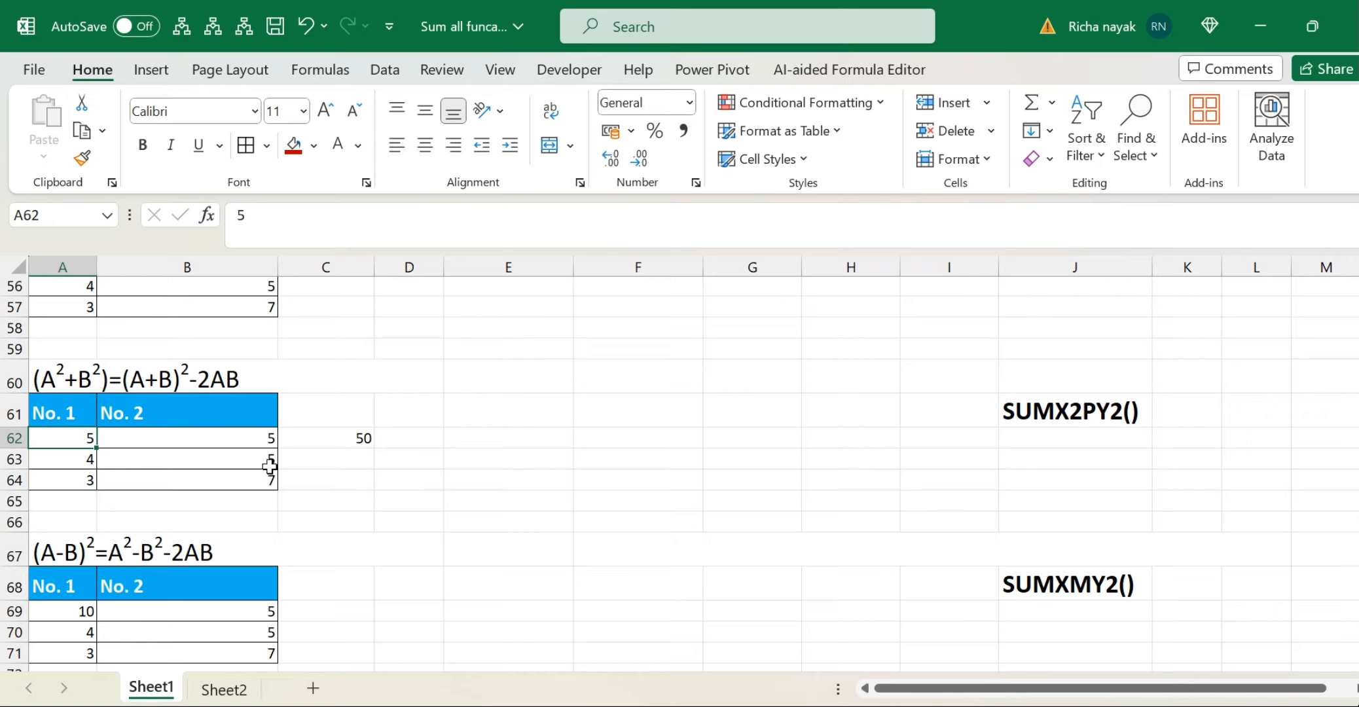
click(180, 435)
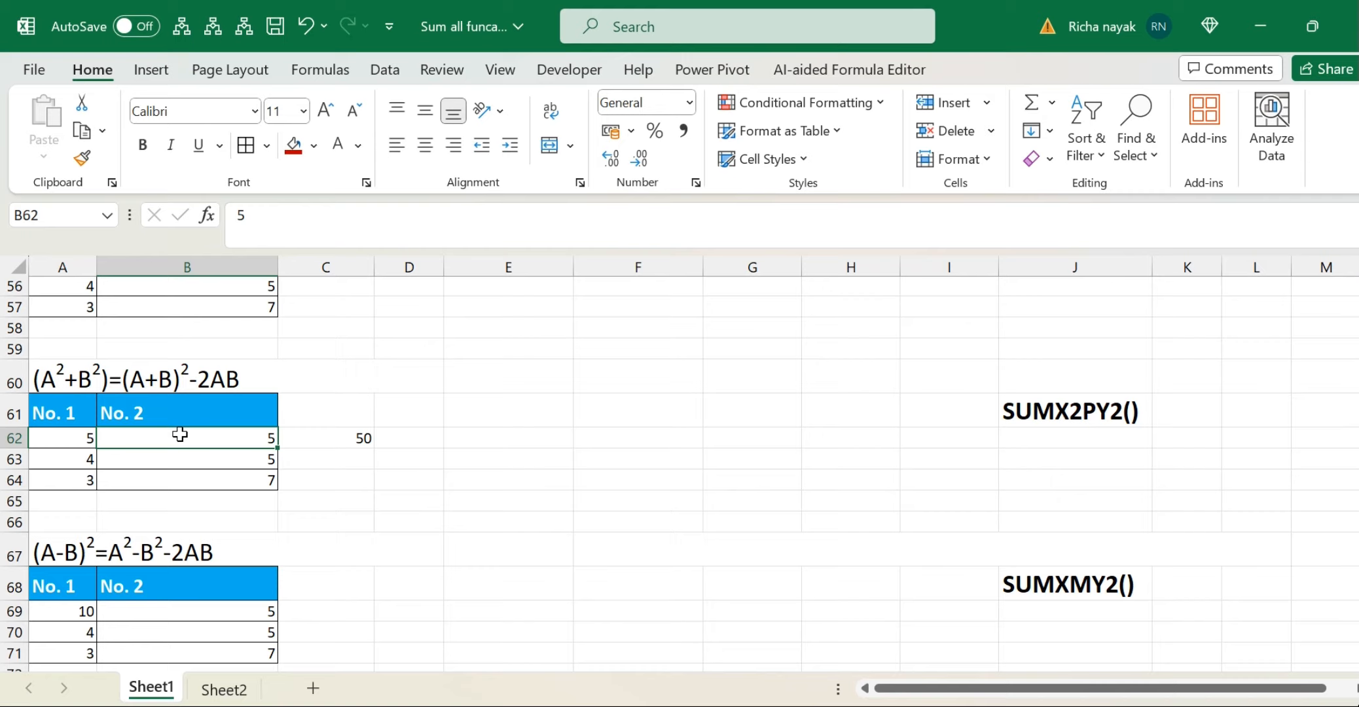
click(521, 450)
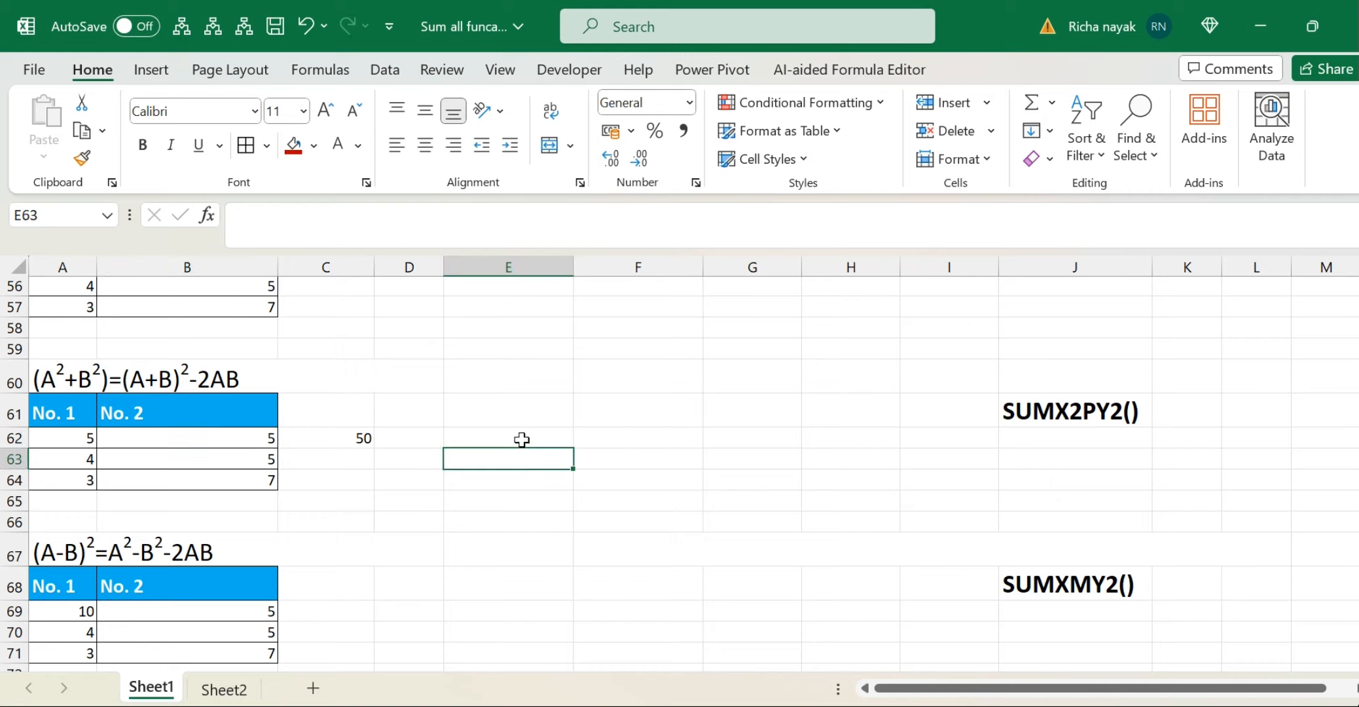
click(521, 439)
text(25)
key(Tab)
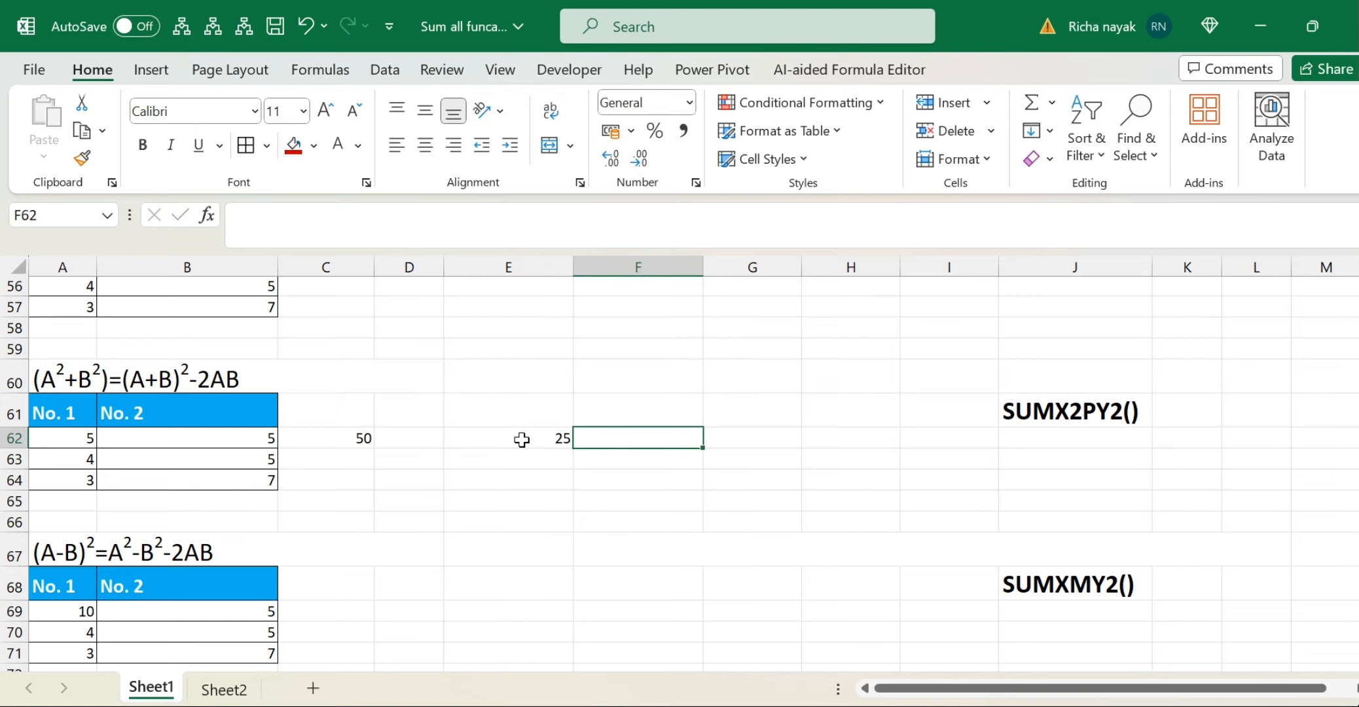
click(230, 438)
key(Right)
key(Right)
key(Right)
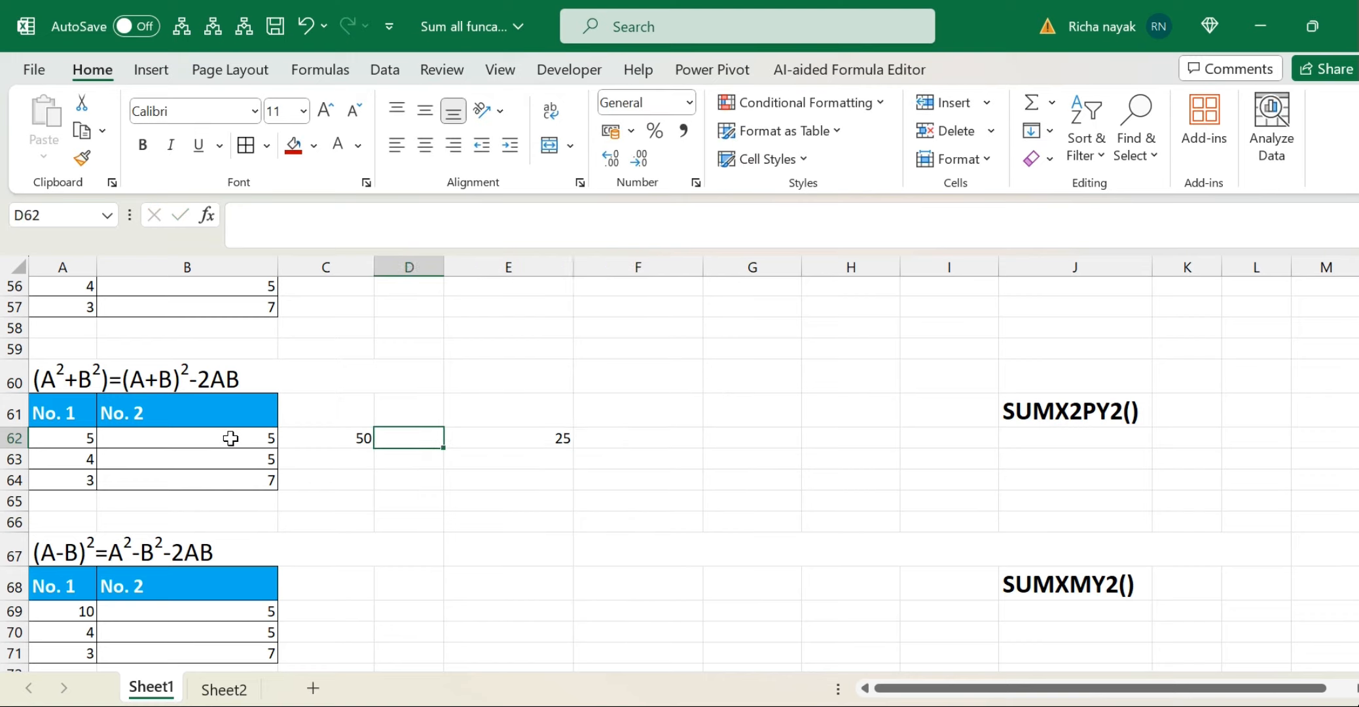
key(Right)
text(25)
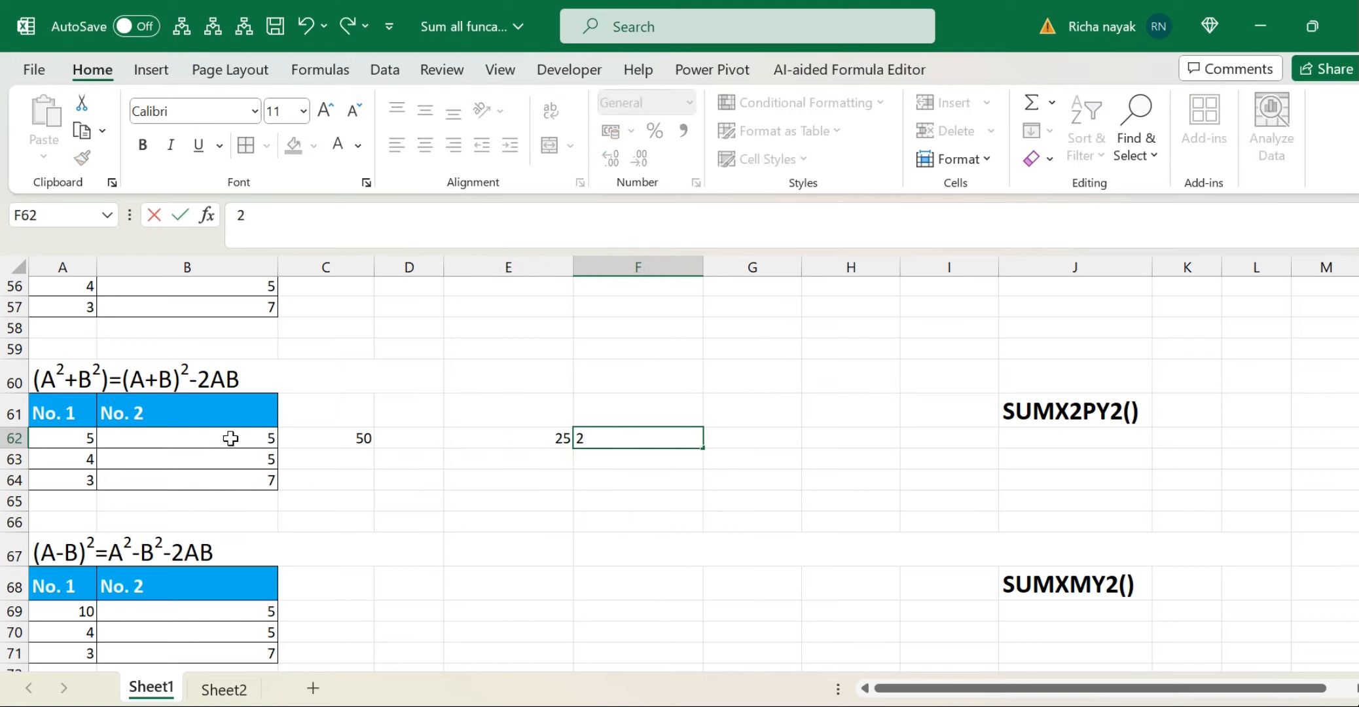
key(Tab)
Step: Add the two manual squares in G62 with =SUM(E62:F62)
text(=sum)
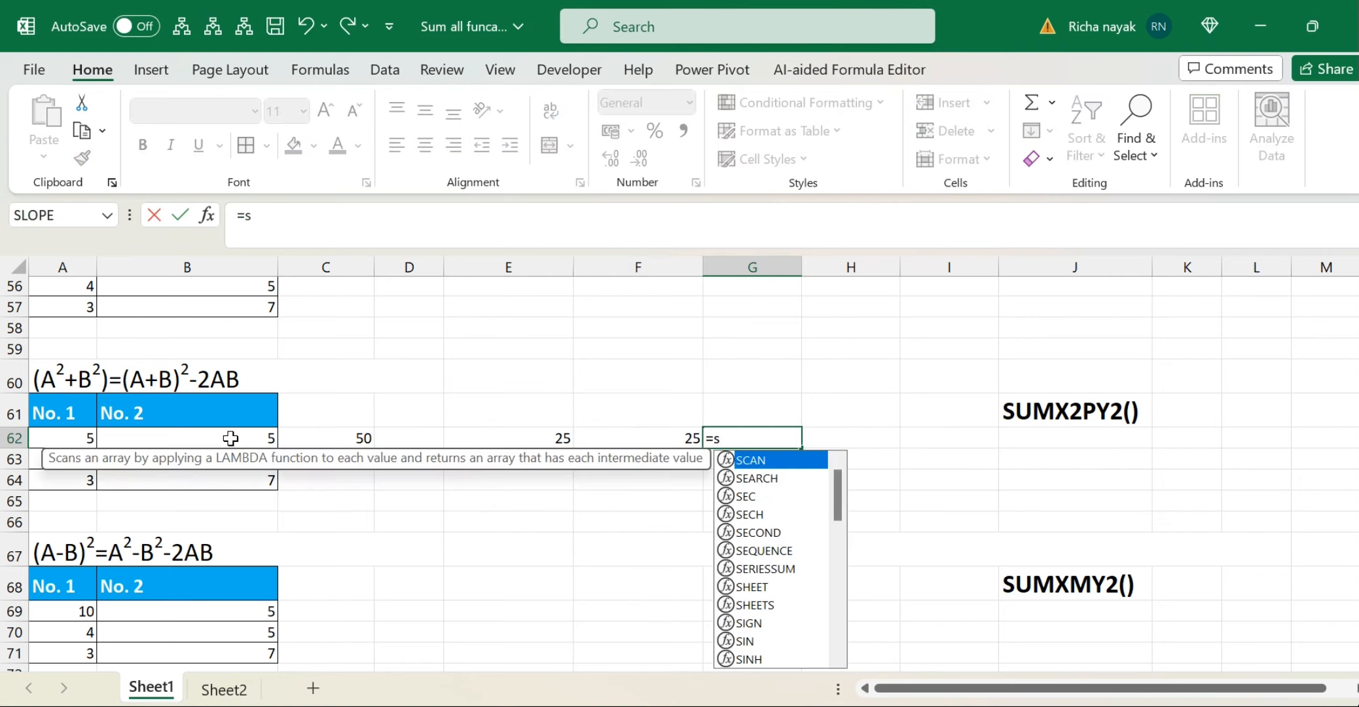
key(Tab)
key(Left)
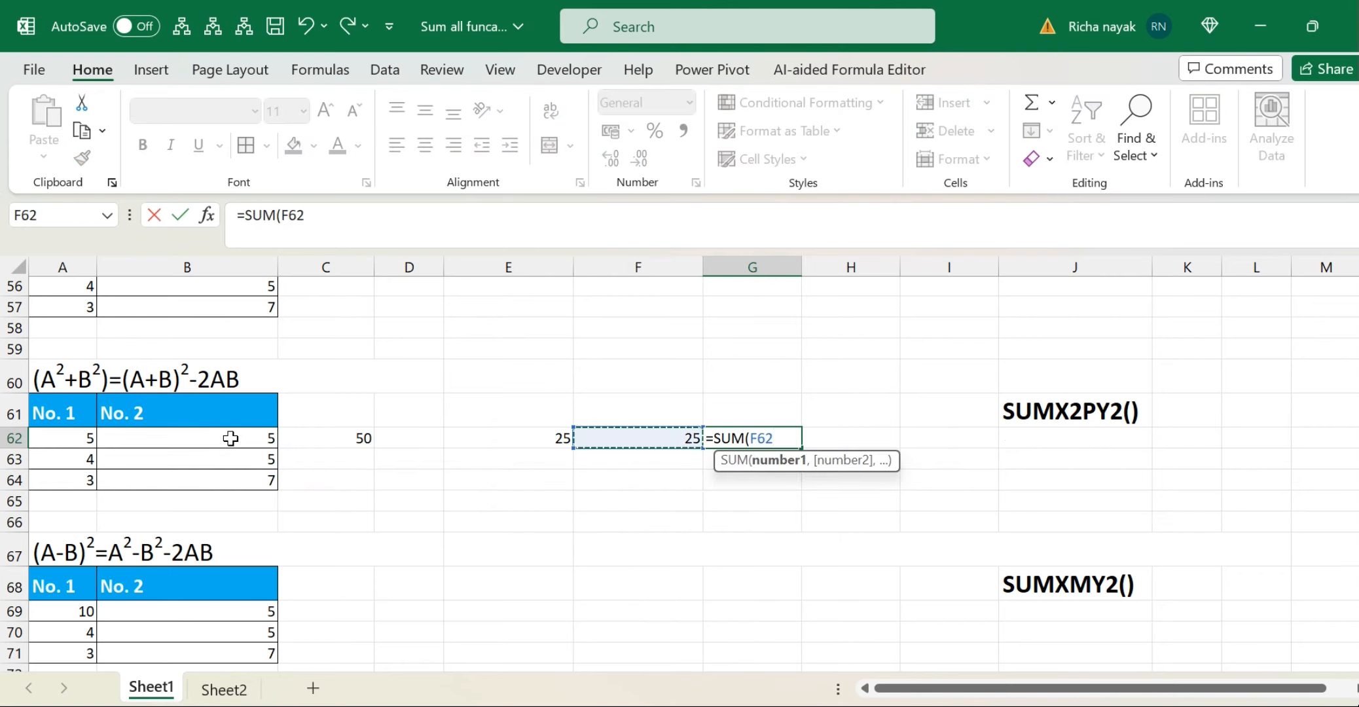
key(shift+Left)
key(Return)
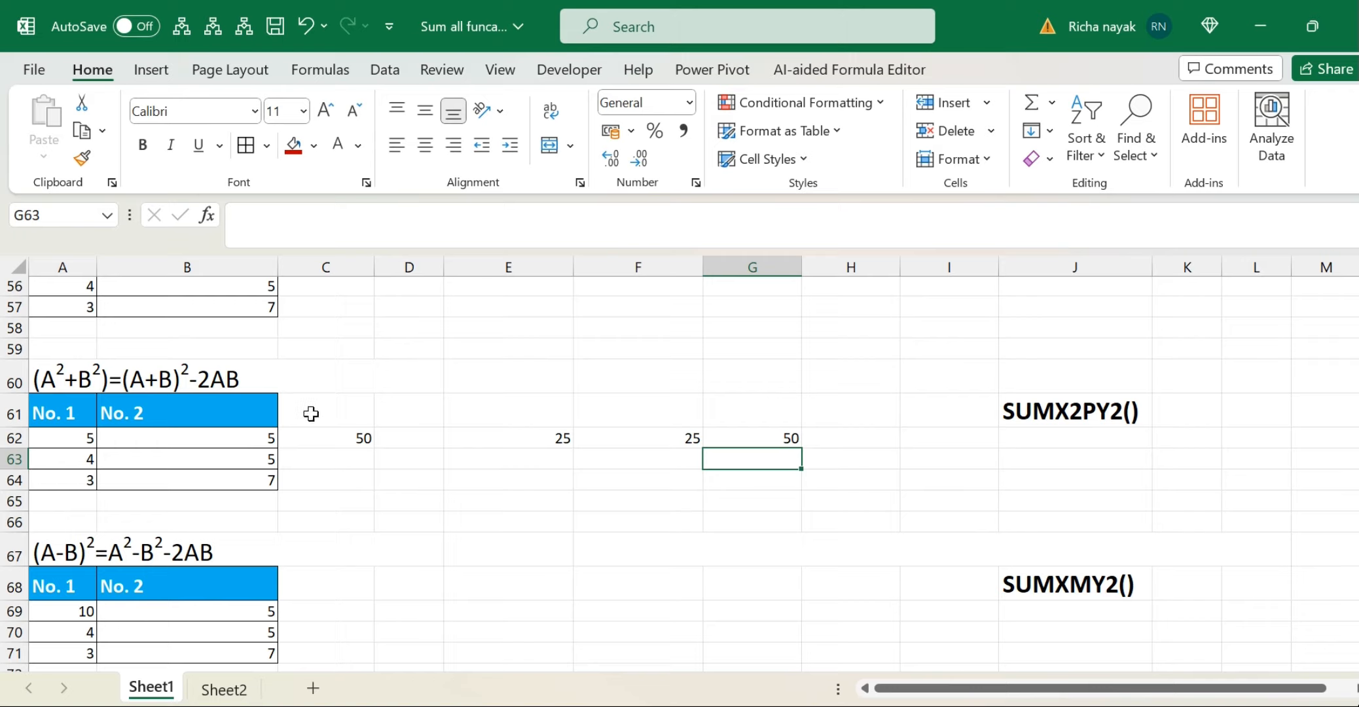
click(746, 431)
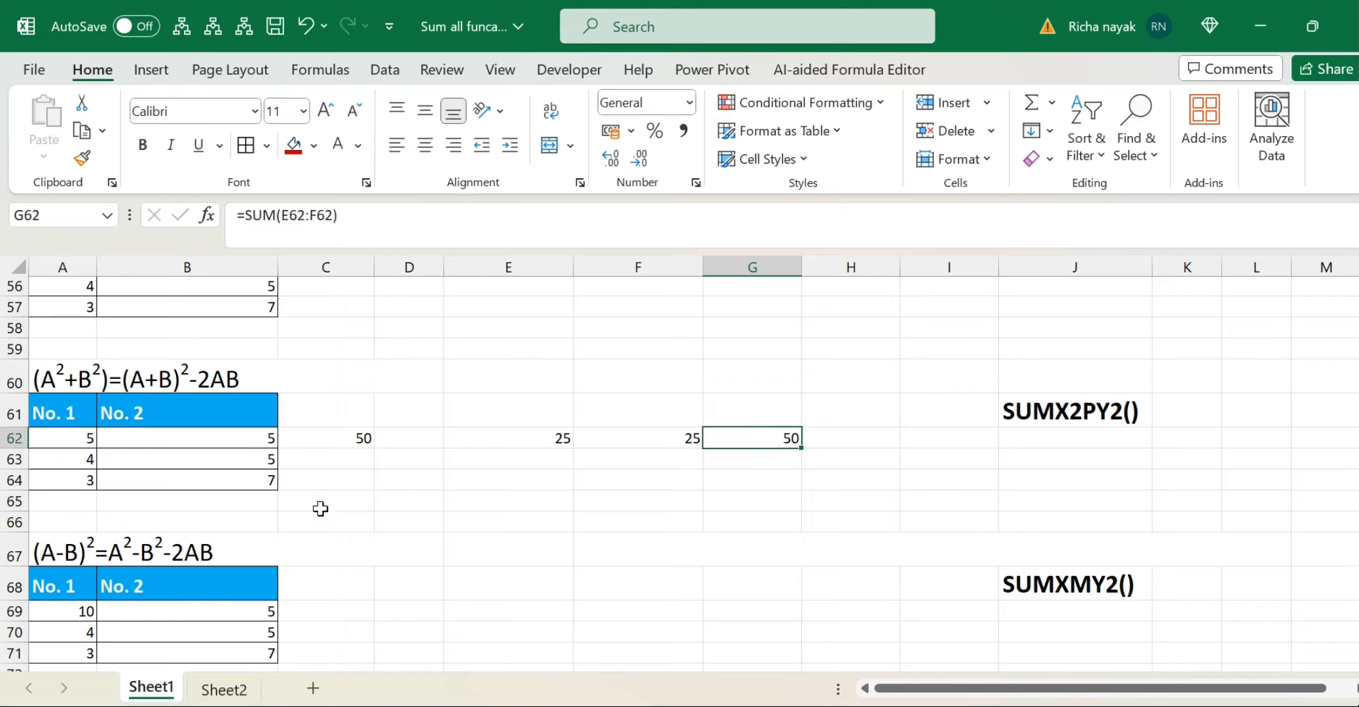
Step: Change the first number of the SUMX2PY2 table, in A62, to 6
click(308, 444)
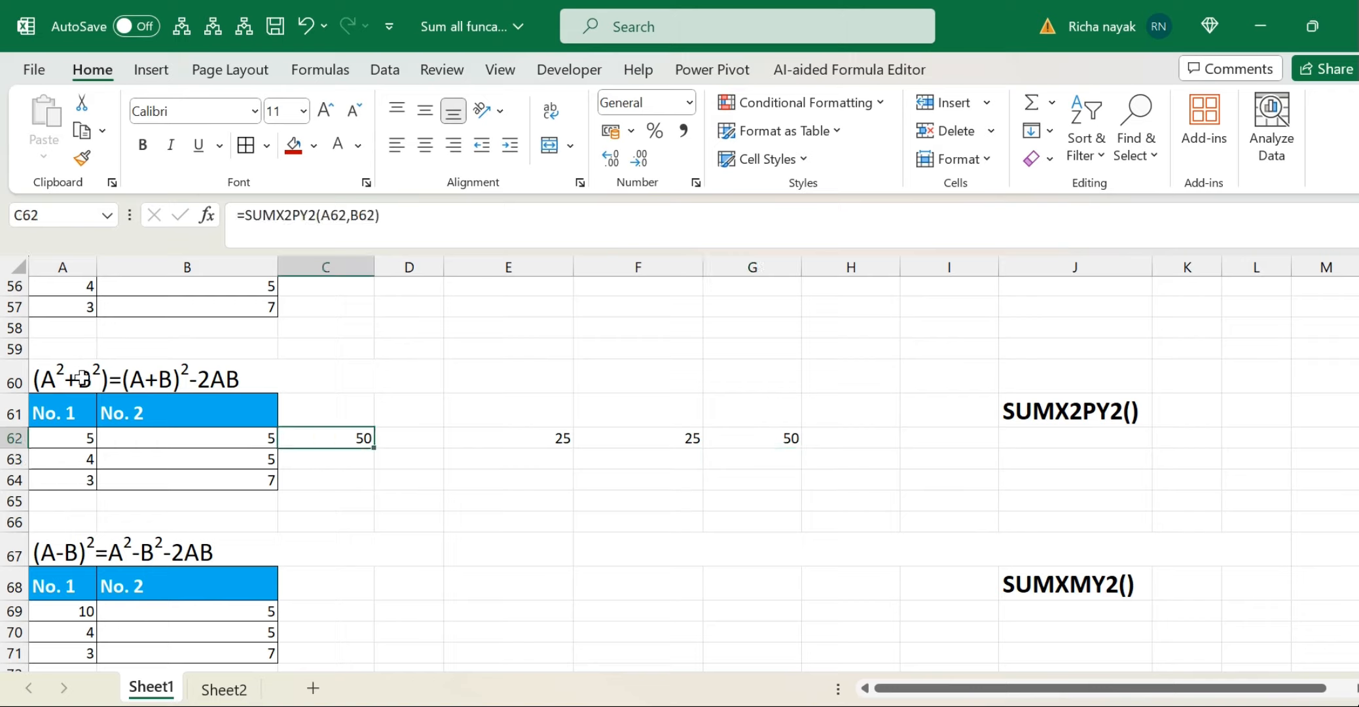
click(68, 440)
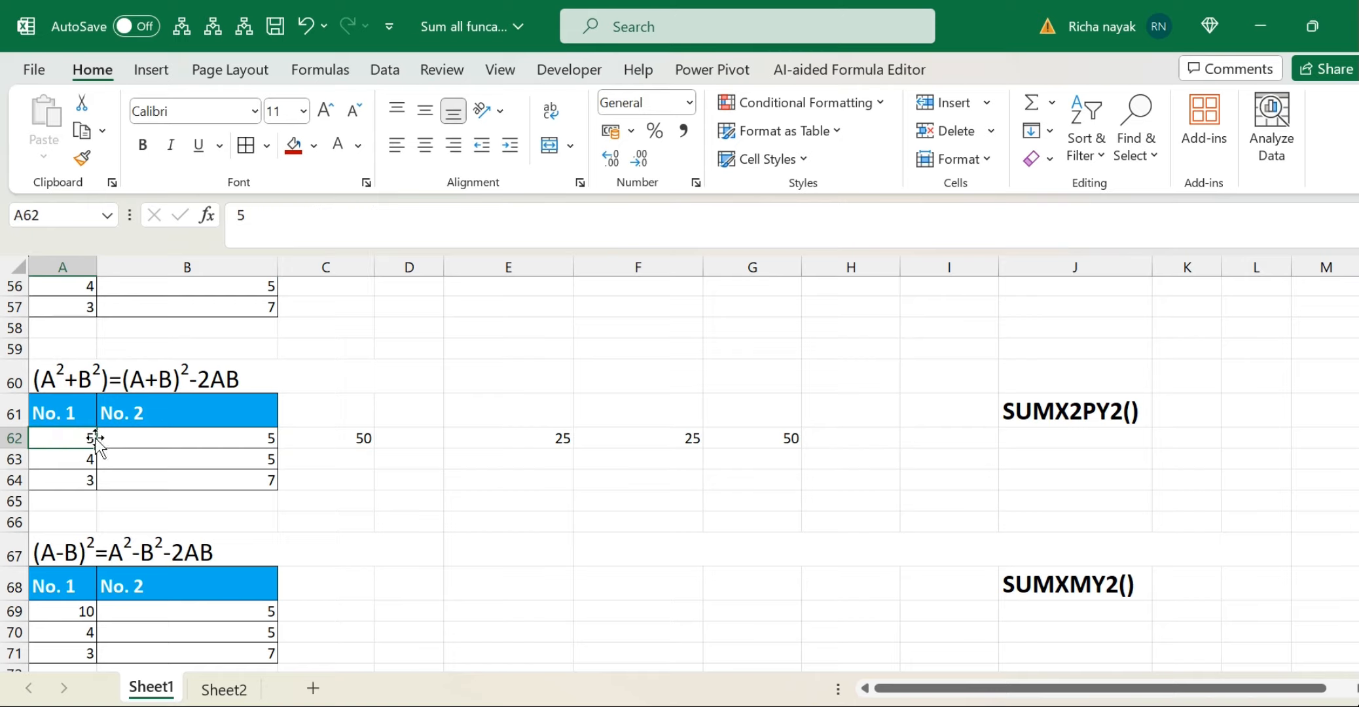
click(148, 434)
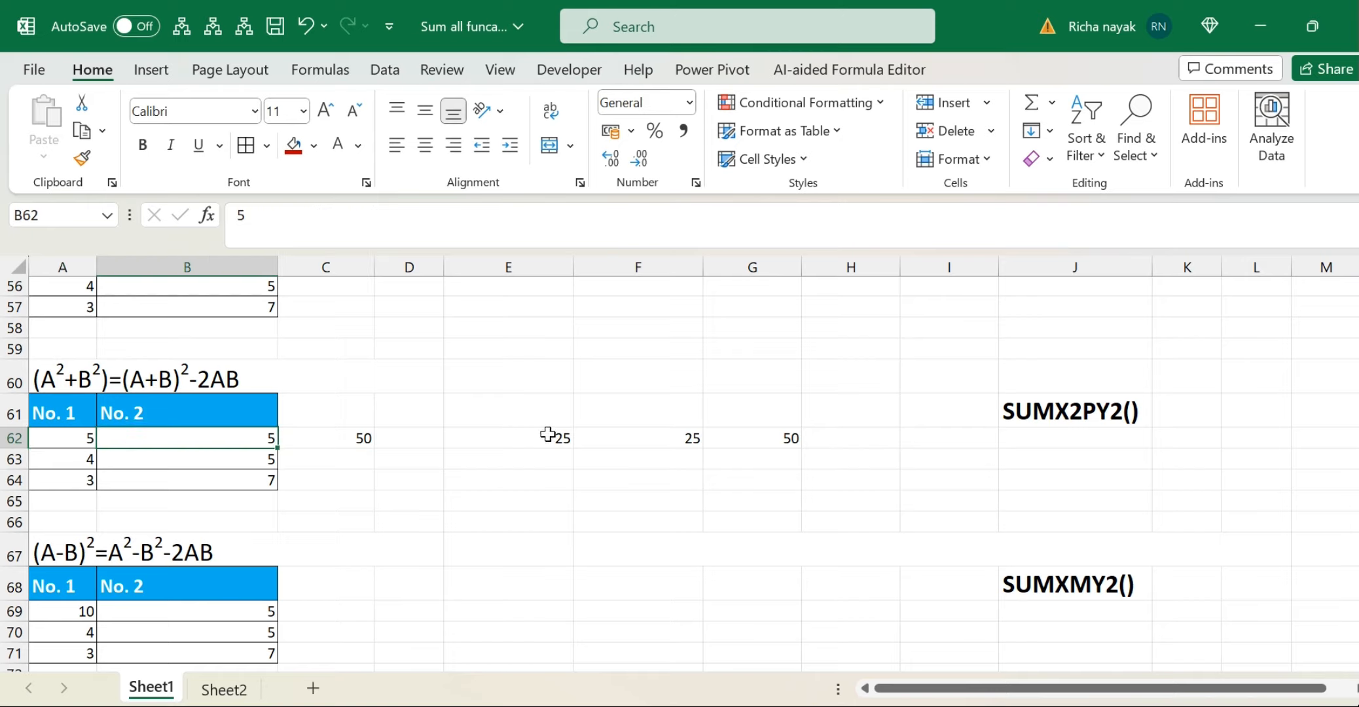
click(68, 440)
text(6)
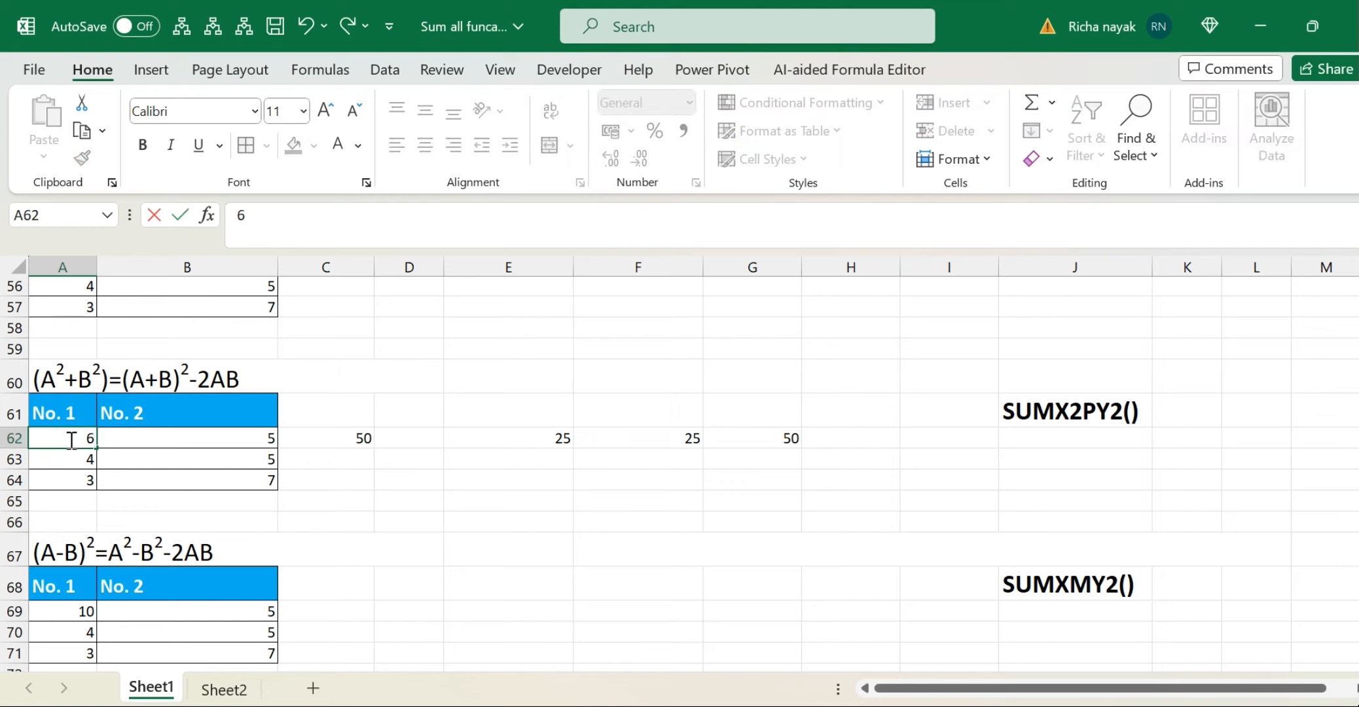
key(Return)
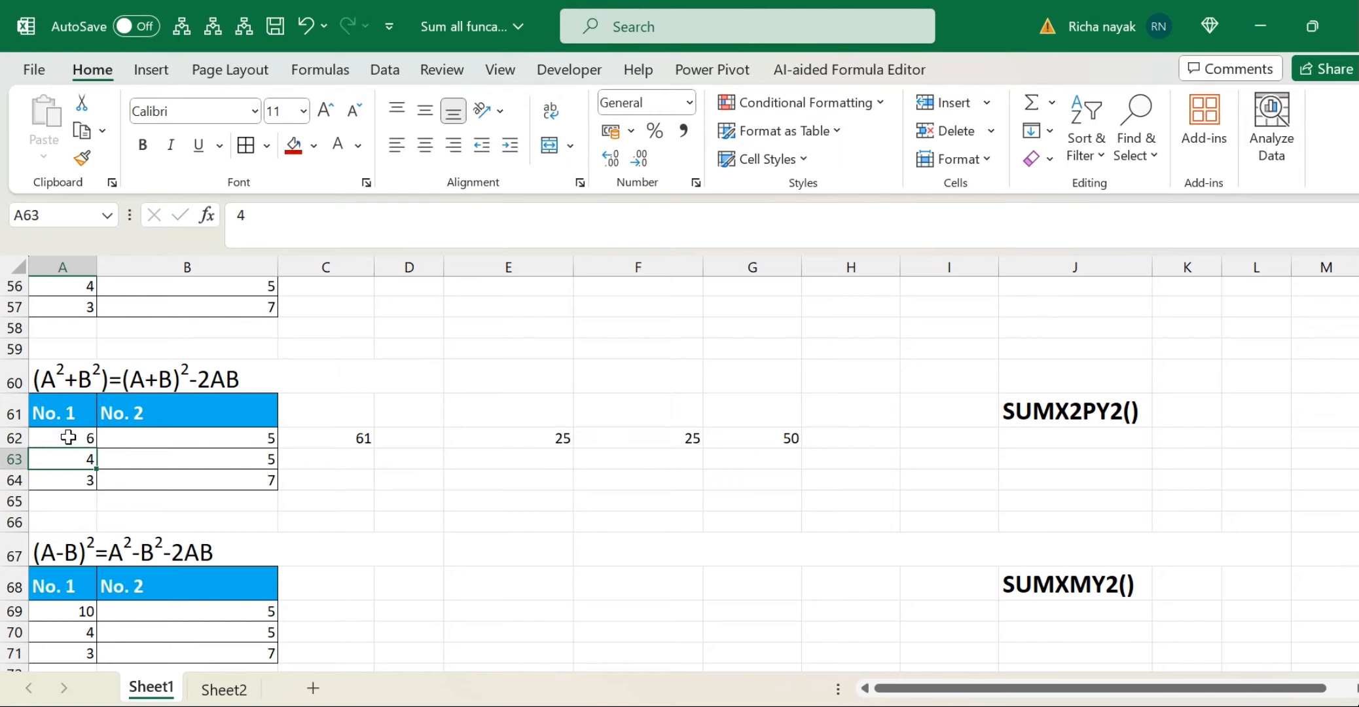
Step: Clear the manual check values from E62:G62 beside the SUMX2PY2 table
click(68, 437)
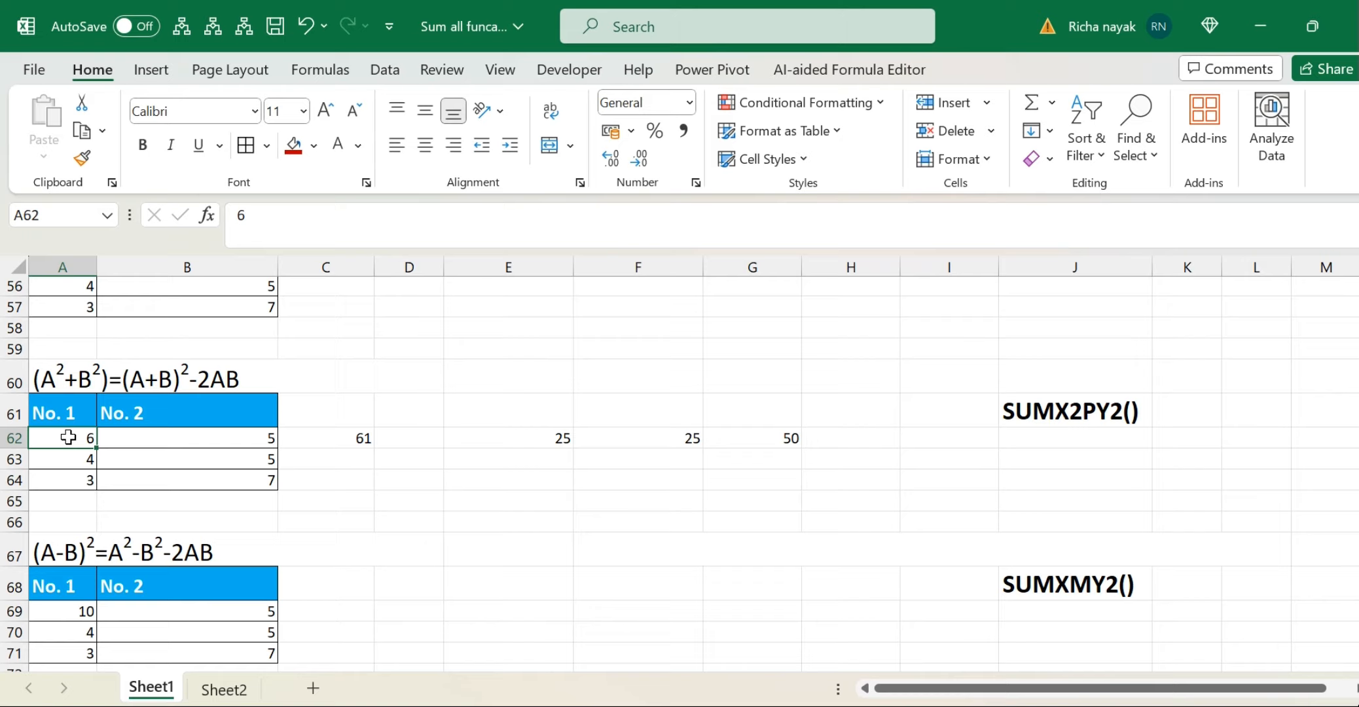
click(557, 436)
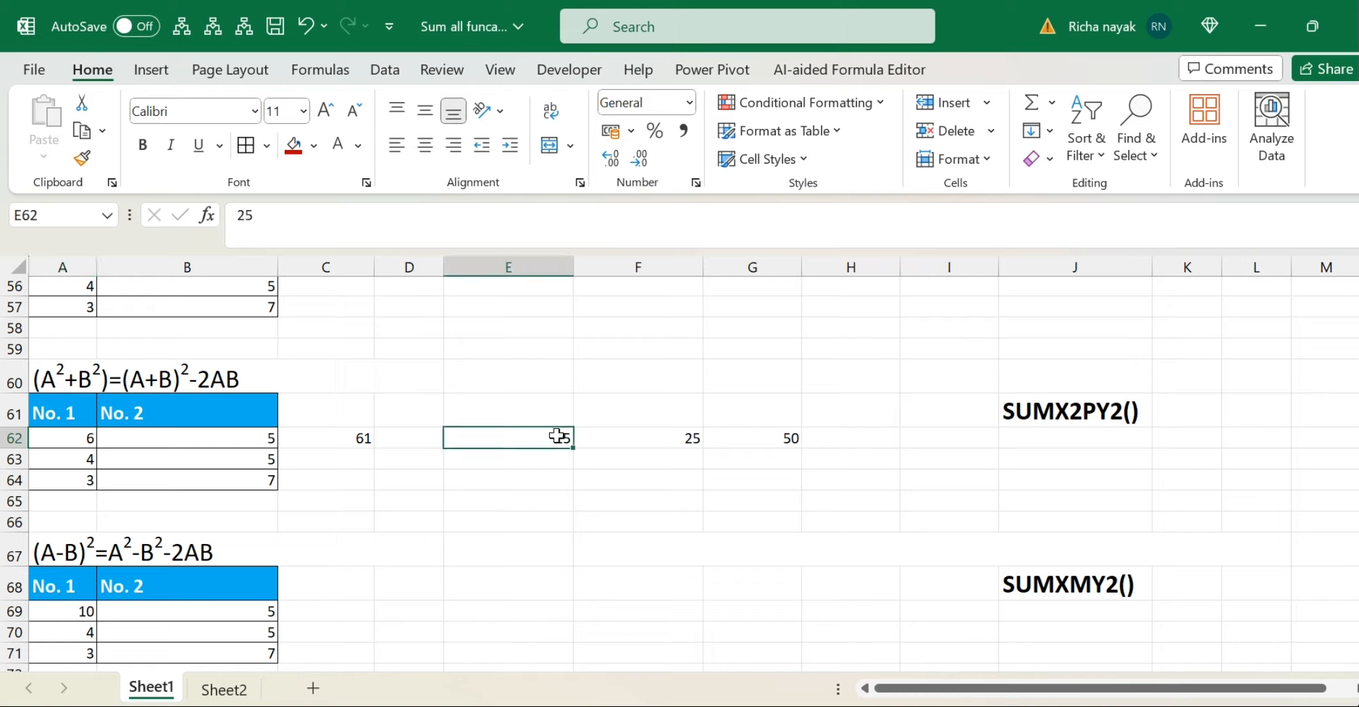
key(shift+Right)
key(shift+Right)
key(Delete)
key(Left)
key(Left)
key(Up)
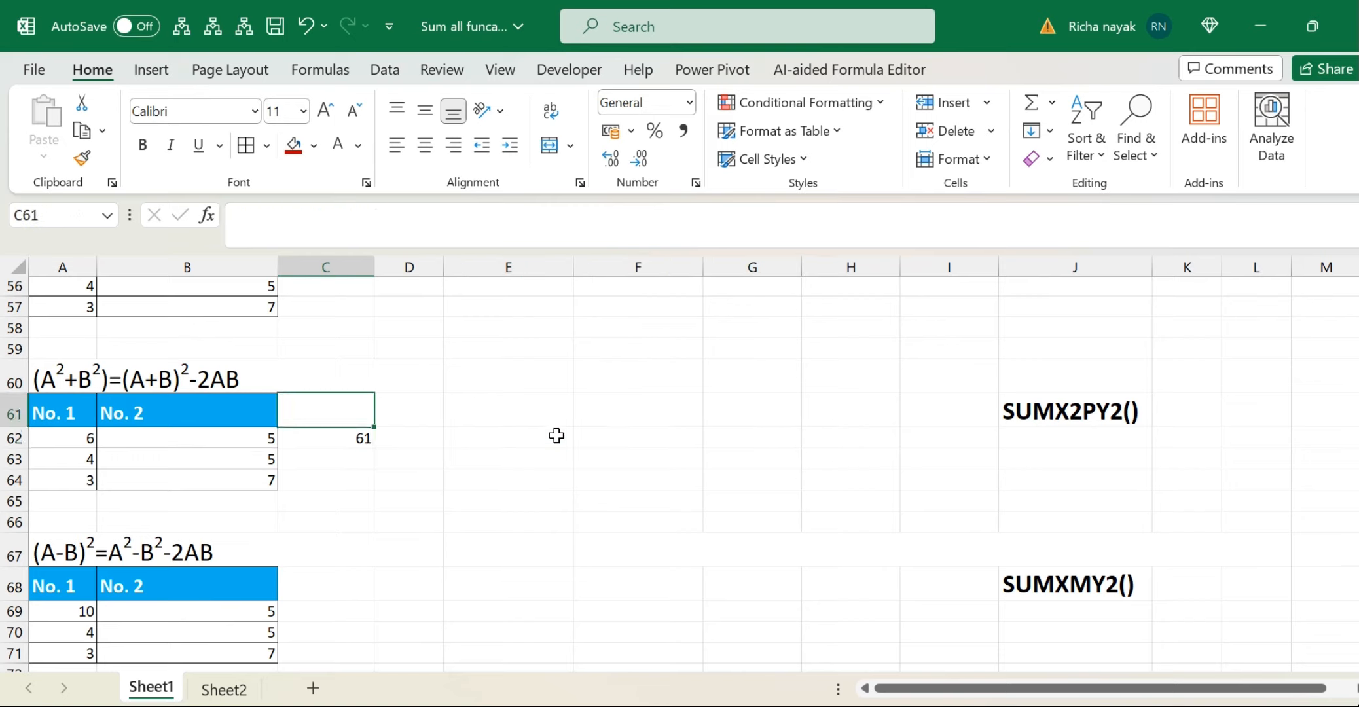
Step: Try checking the SUMX2PY2 result in D62 with the formula =(A62+B62)^2-61
key(Left)
key(Up)
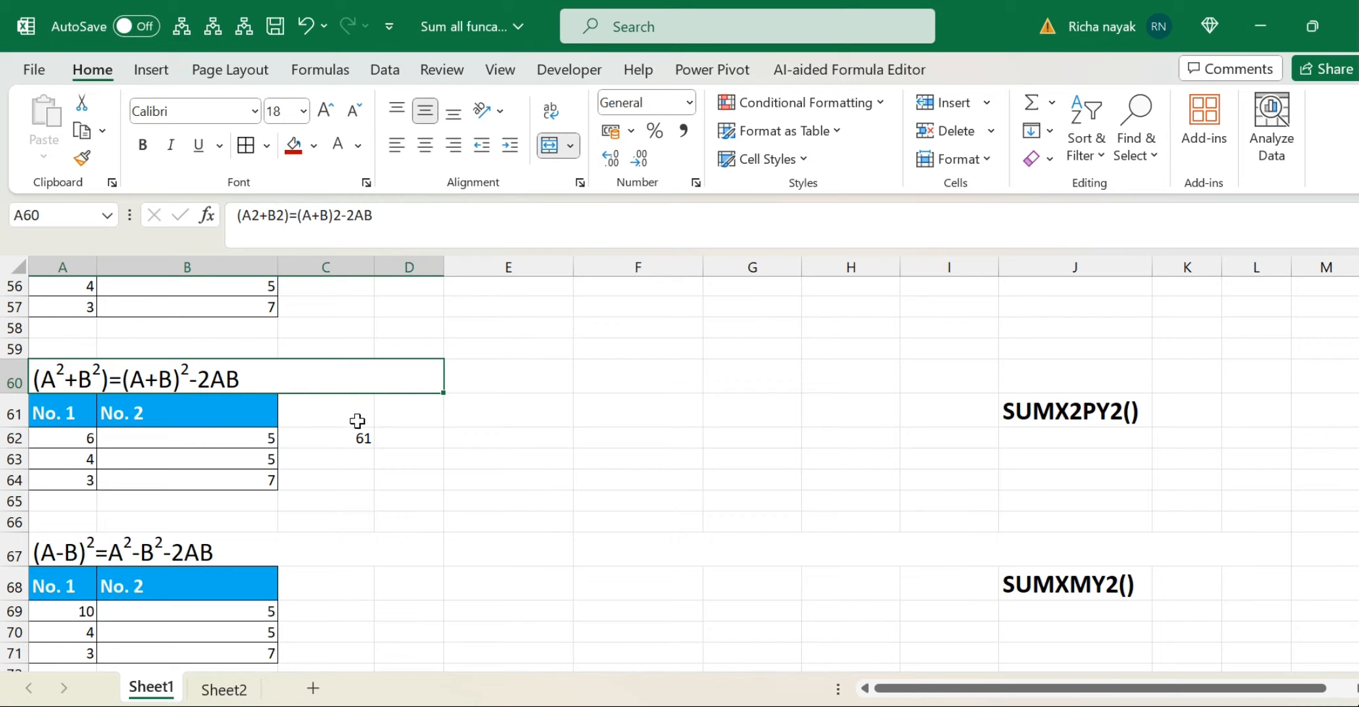
click(425, 442)
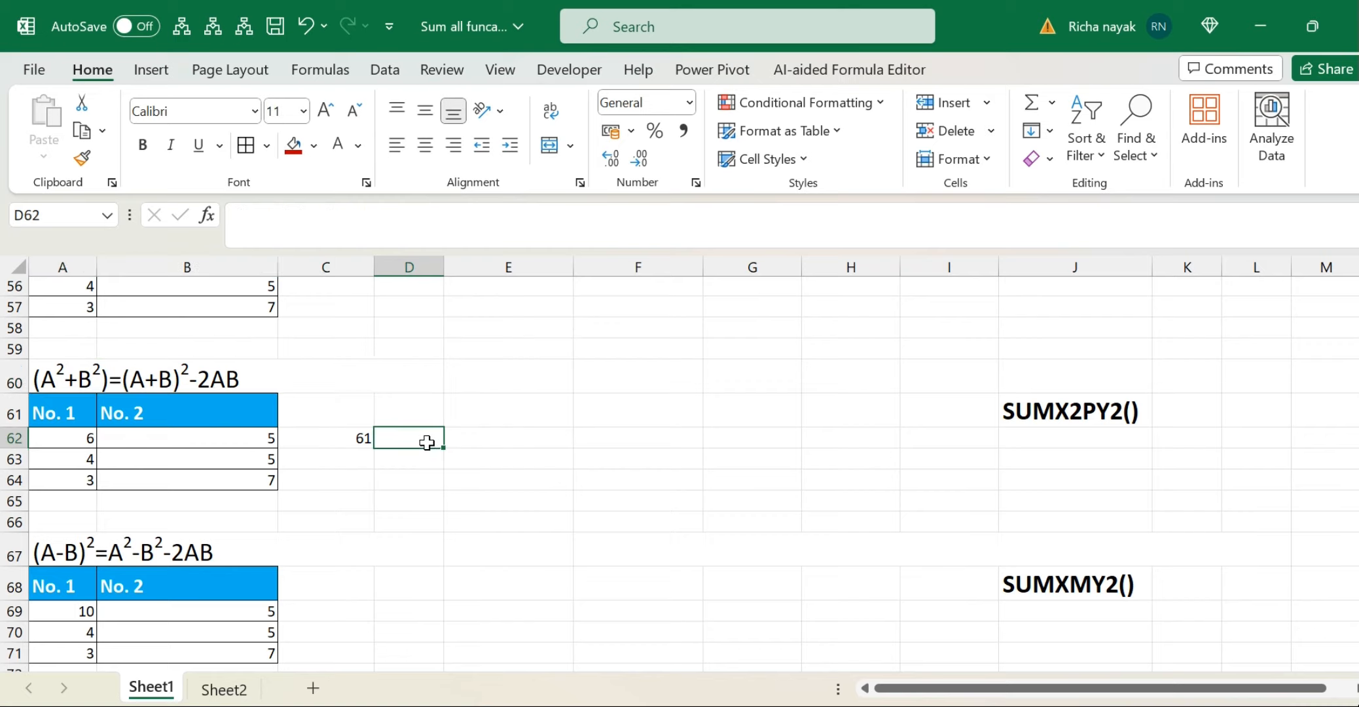
text(=)
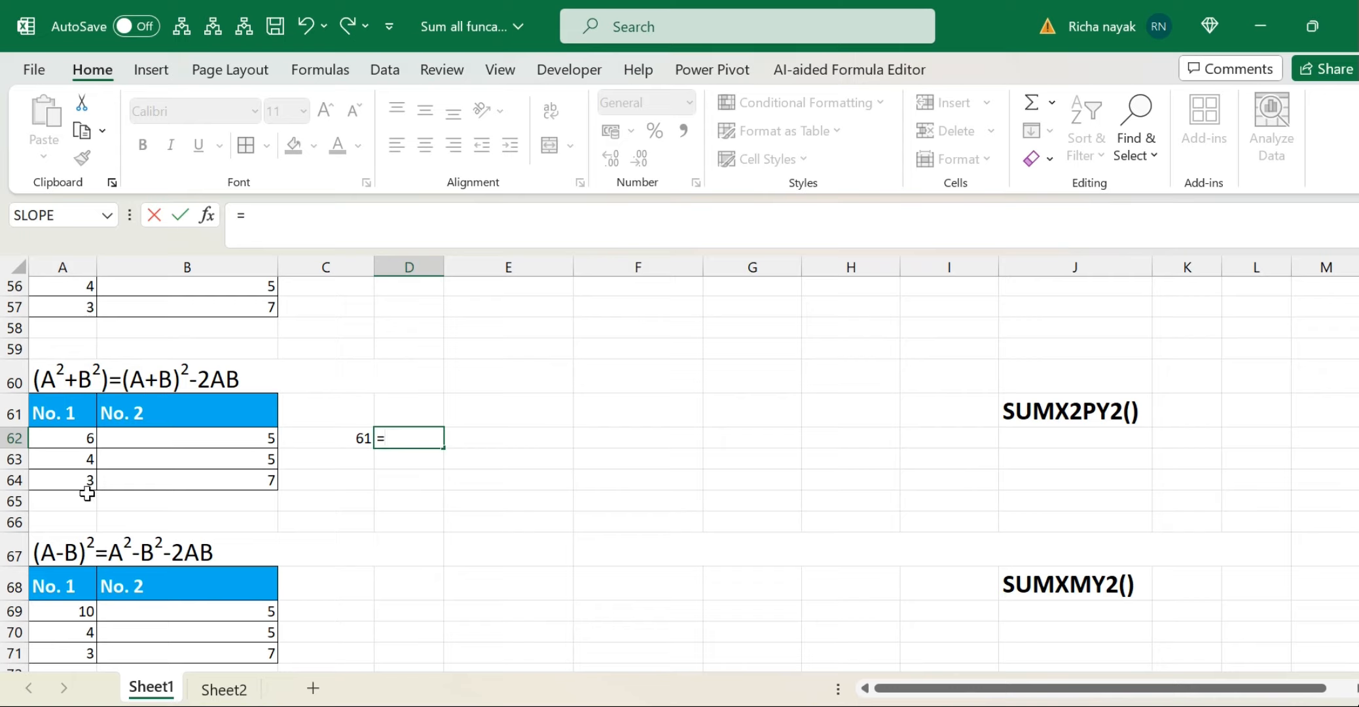
text(()
click(78, 434)
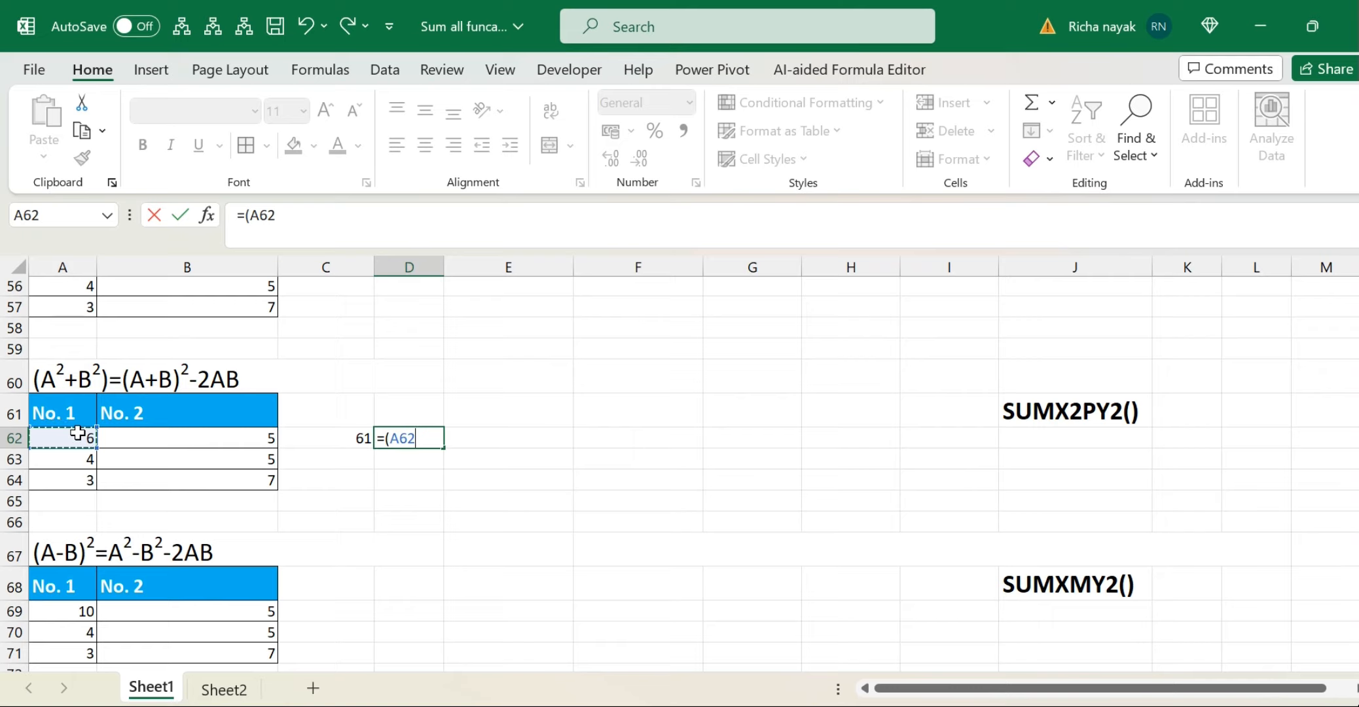
text(+)
click(125, 436)
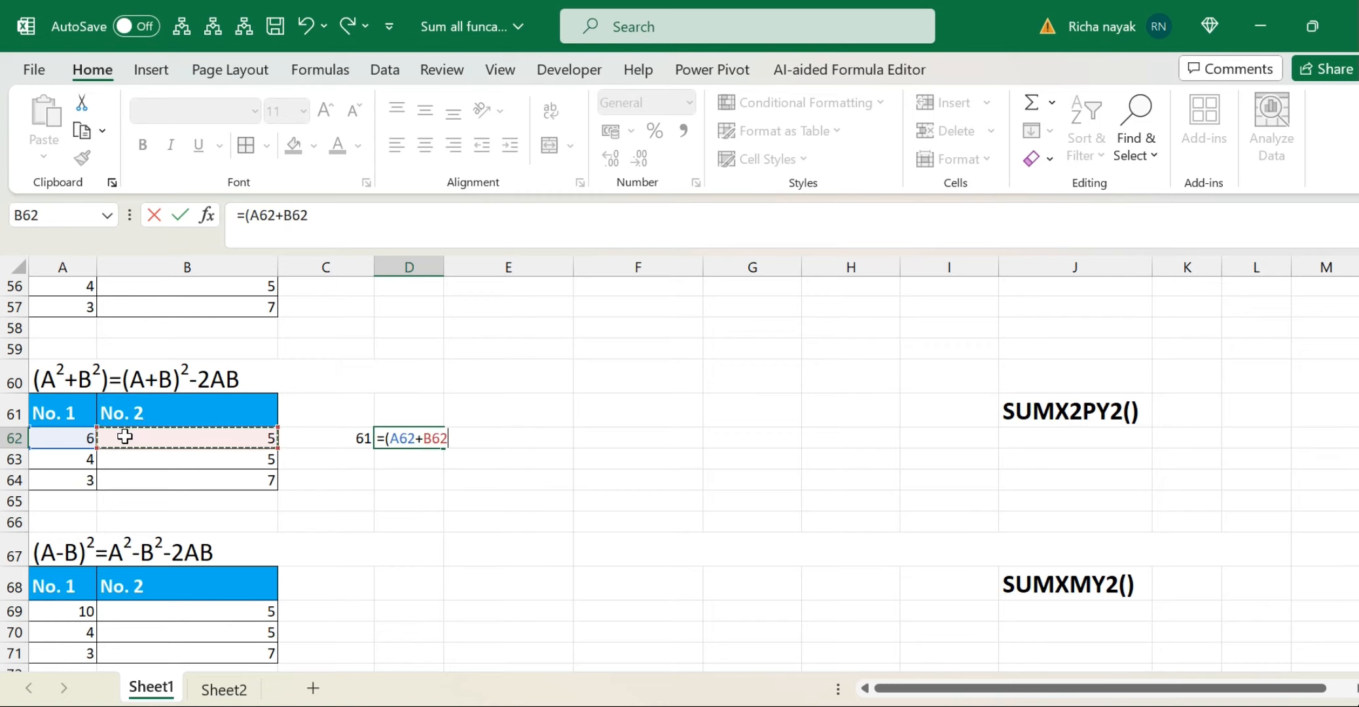
text()^2-61)
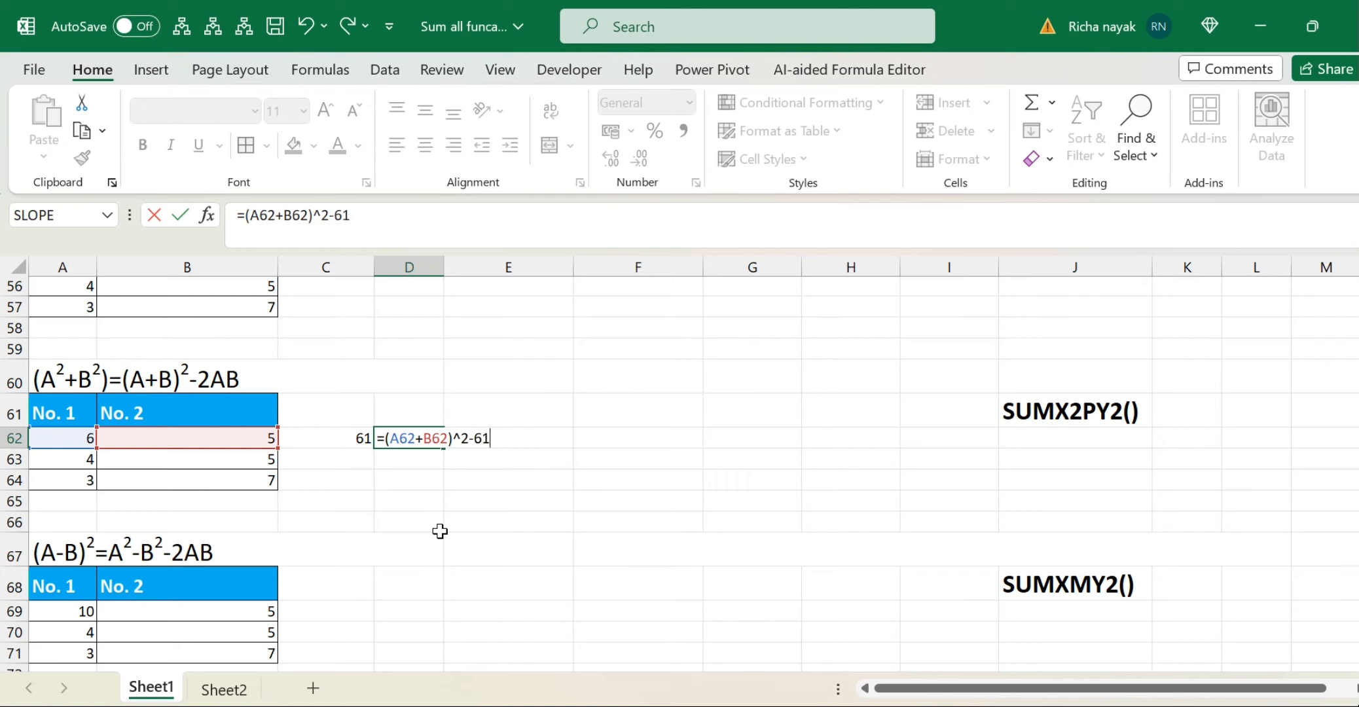
key(Return)
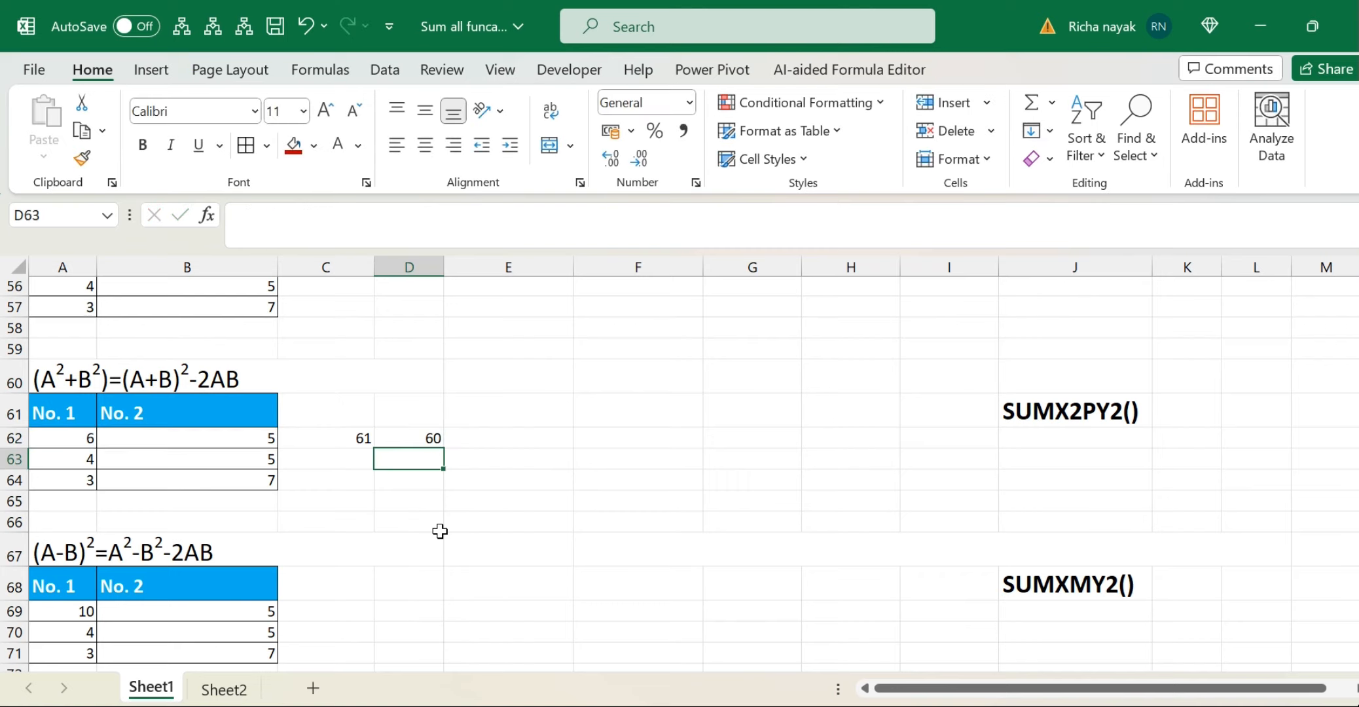
Step: Try inserting a 2 before the 61 in D62's formula, and clear the trial formula from the cell
click(418, 434)
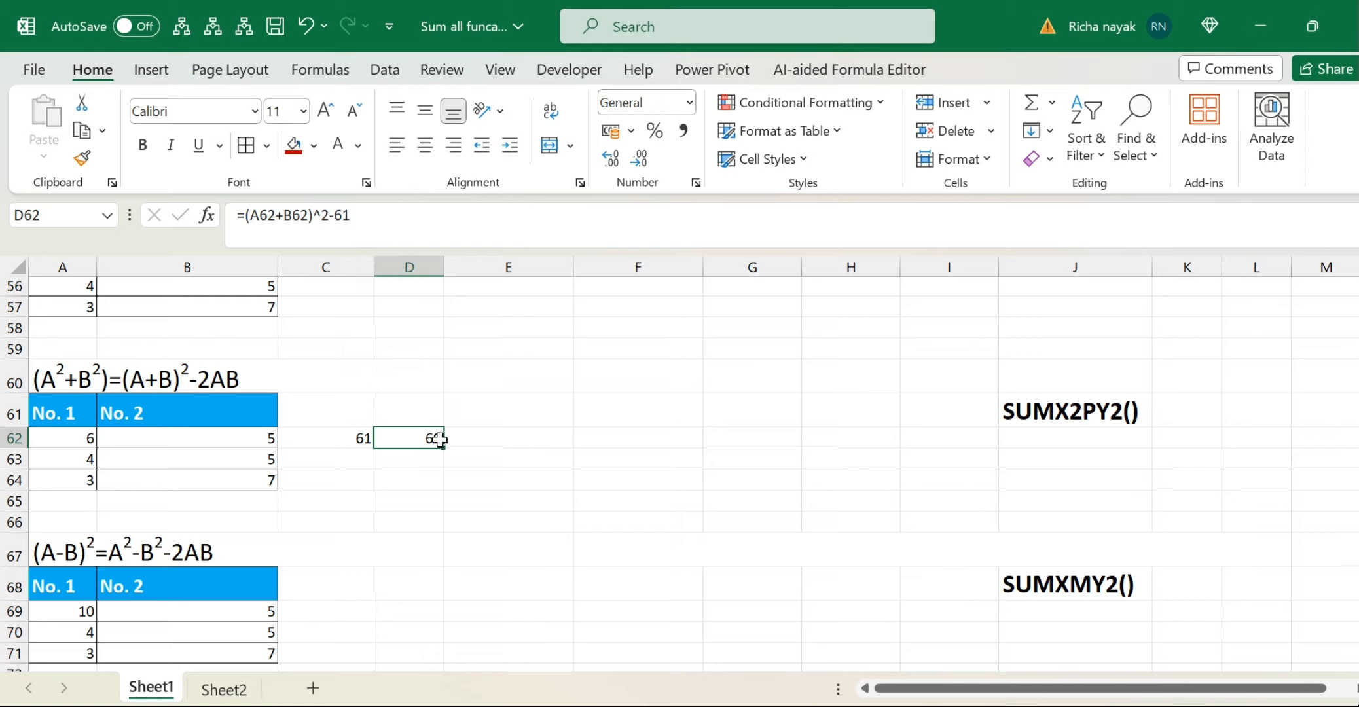
double_click(437, 438)
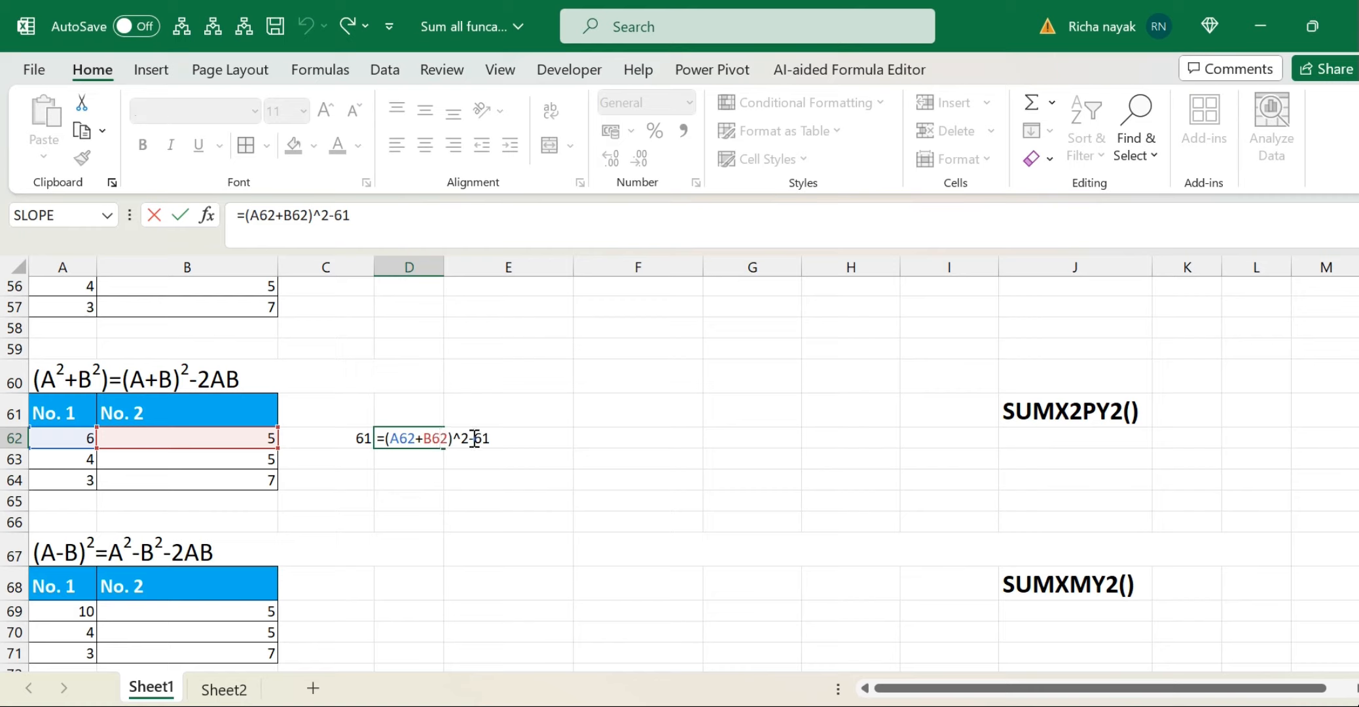
click(474, 438)
text(2)
key(Return)
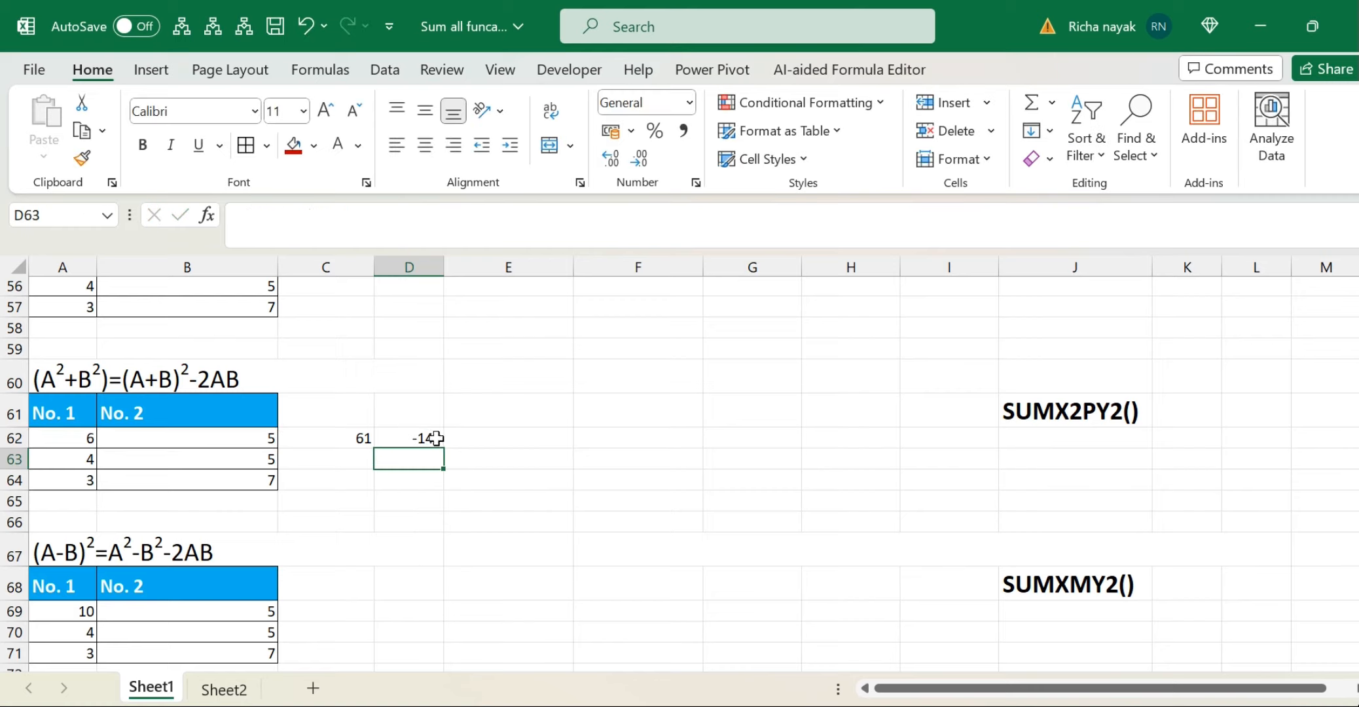
click(424, 439)
key(Delete)
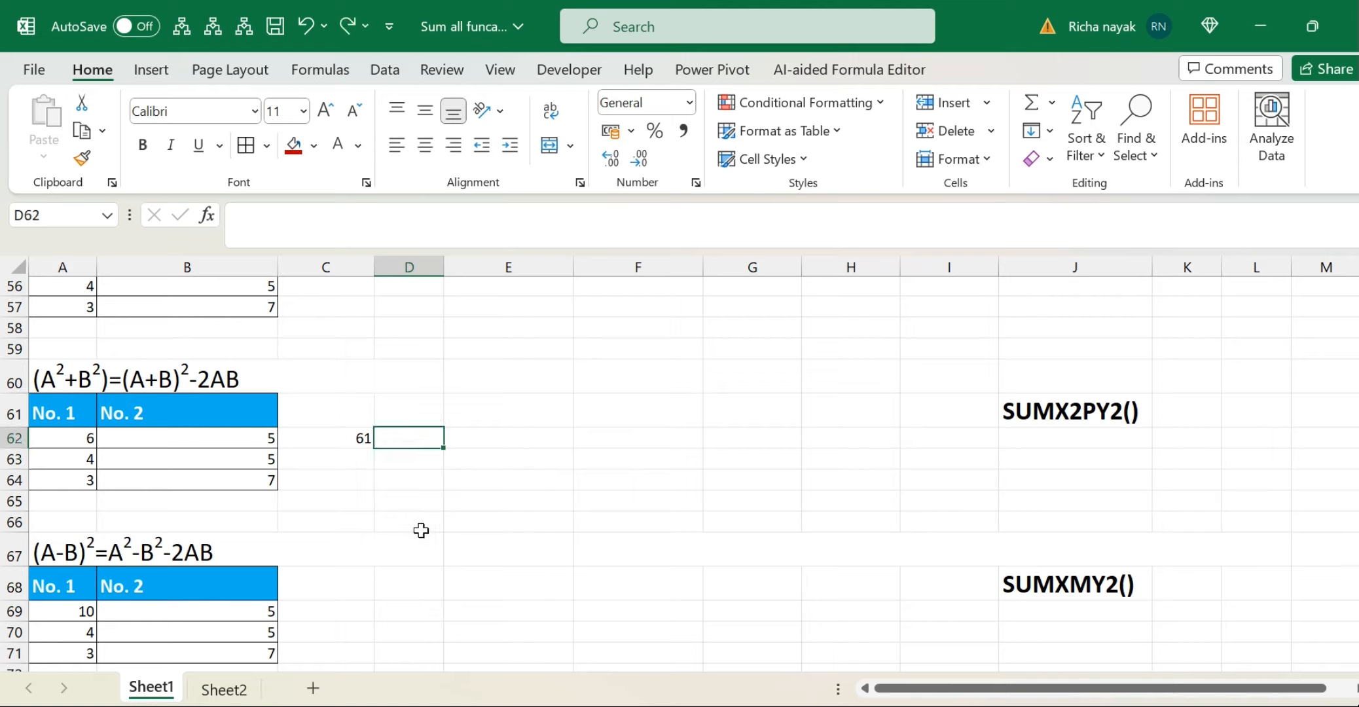
Step: Review the identity headings in A60 and A67 and the SUMX2PY2 formula in C62
click(421, 527)
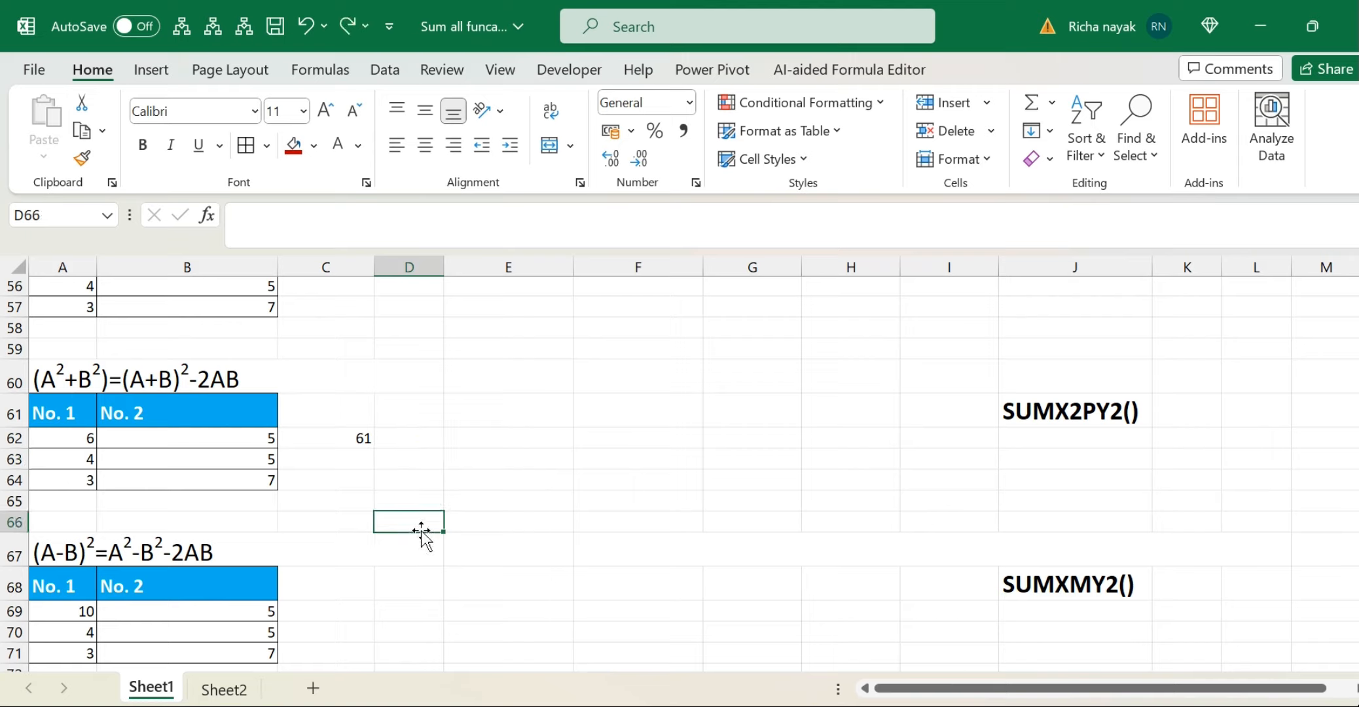
click(399, 430)
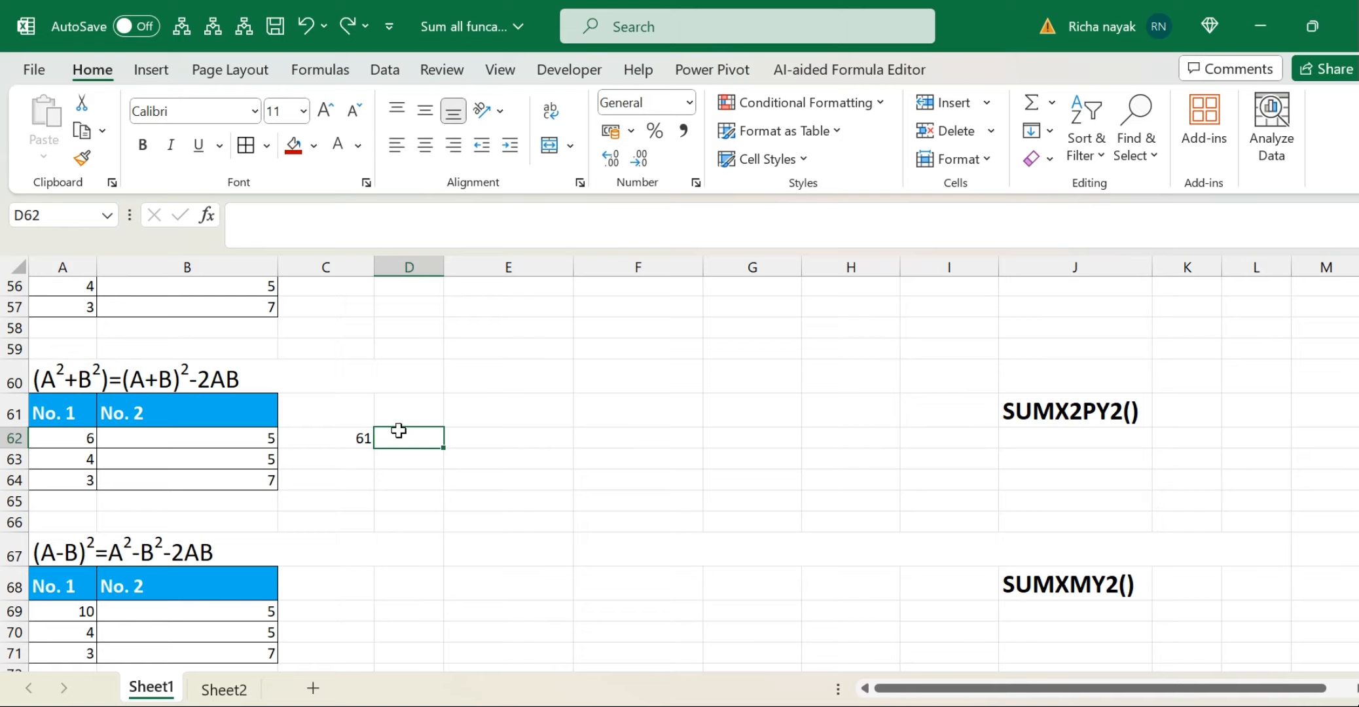
key(Left)
key(Left)
key(Up)
key(Up)
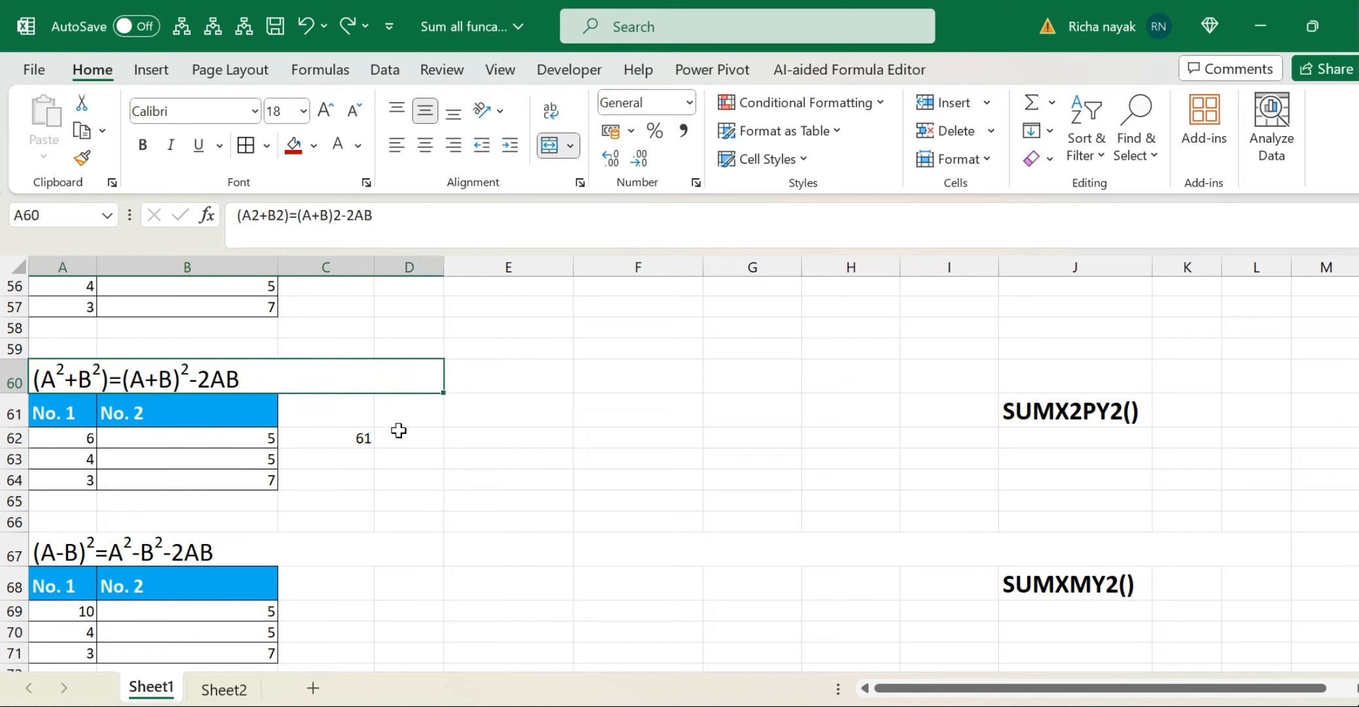
key(Down)
key(Down)
key(Down)
key(Down)
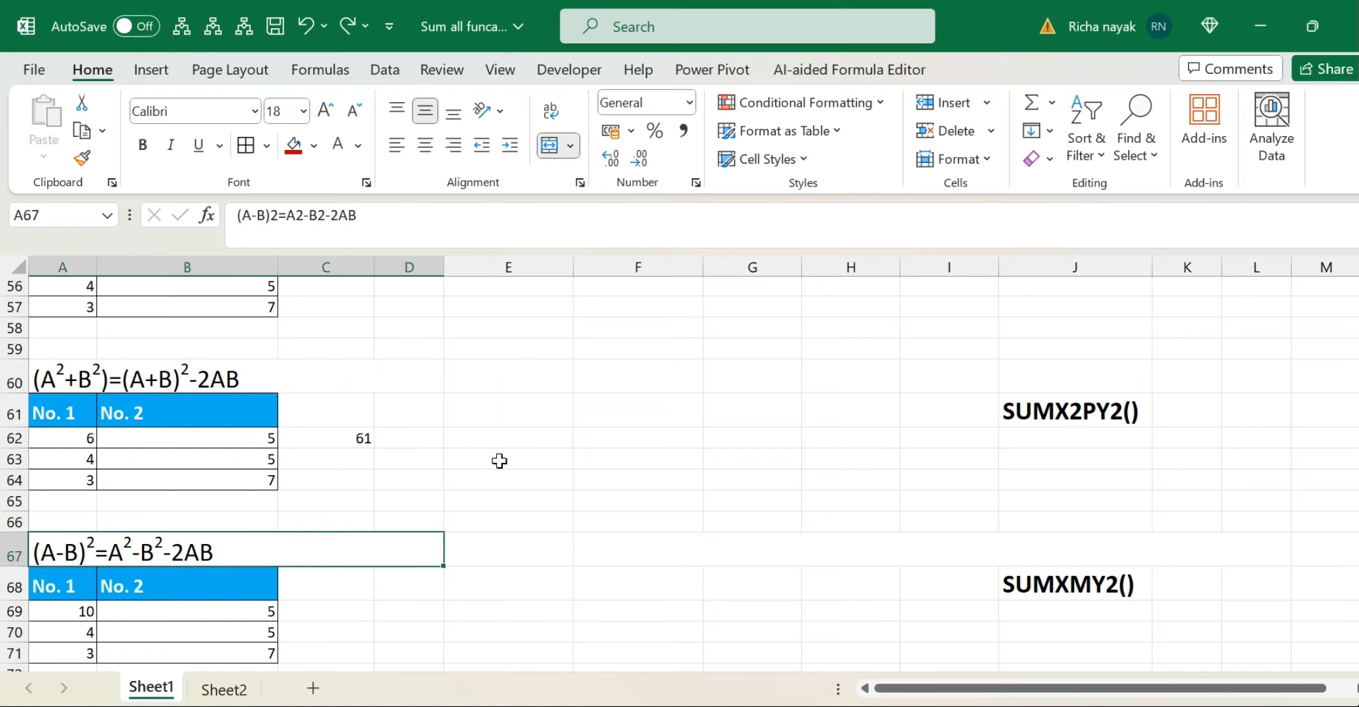
click(345, 425)
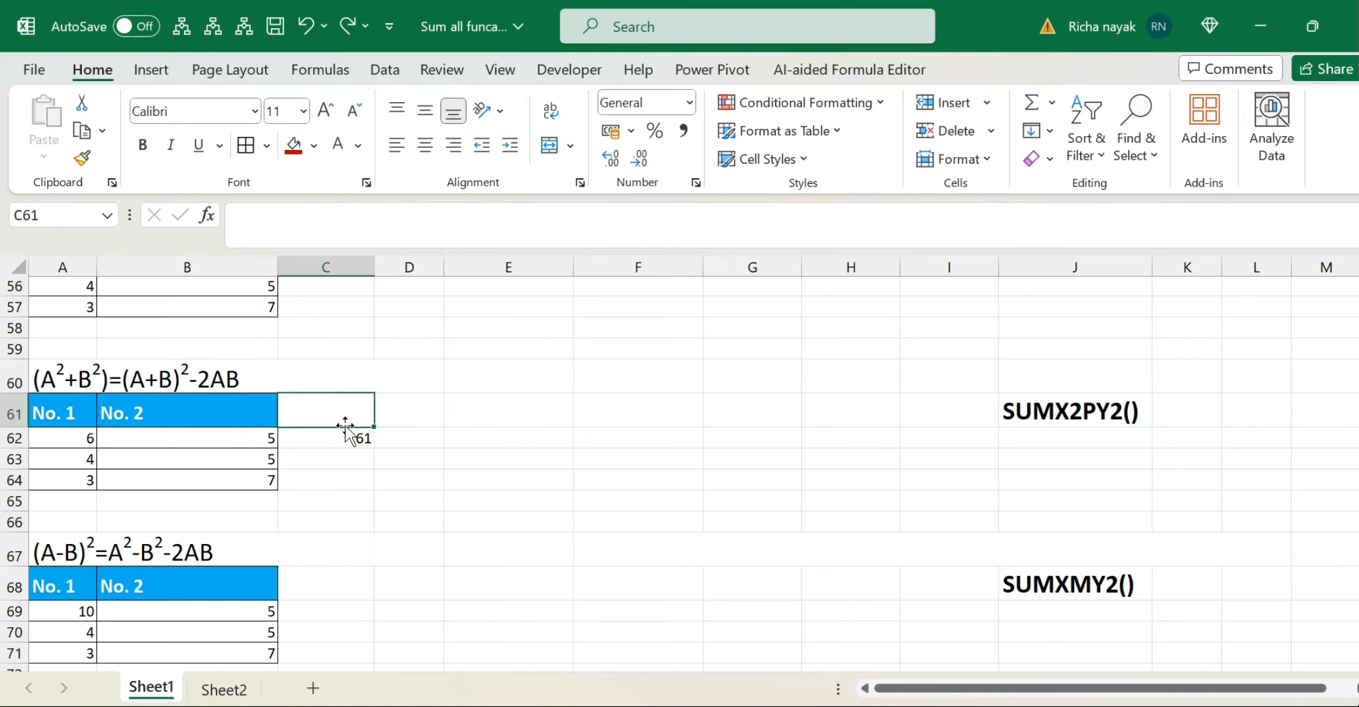
click(347, 440)
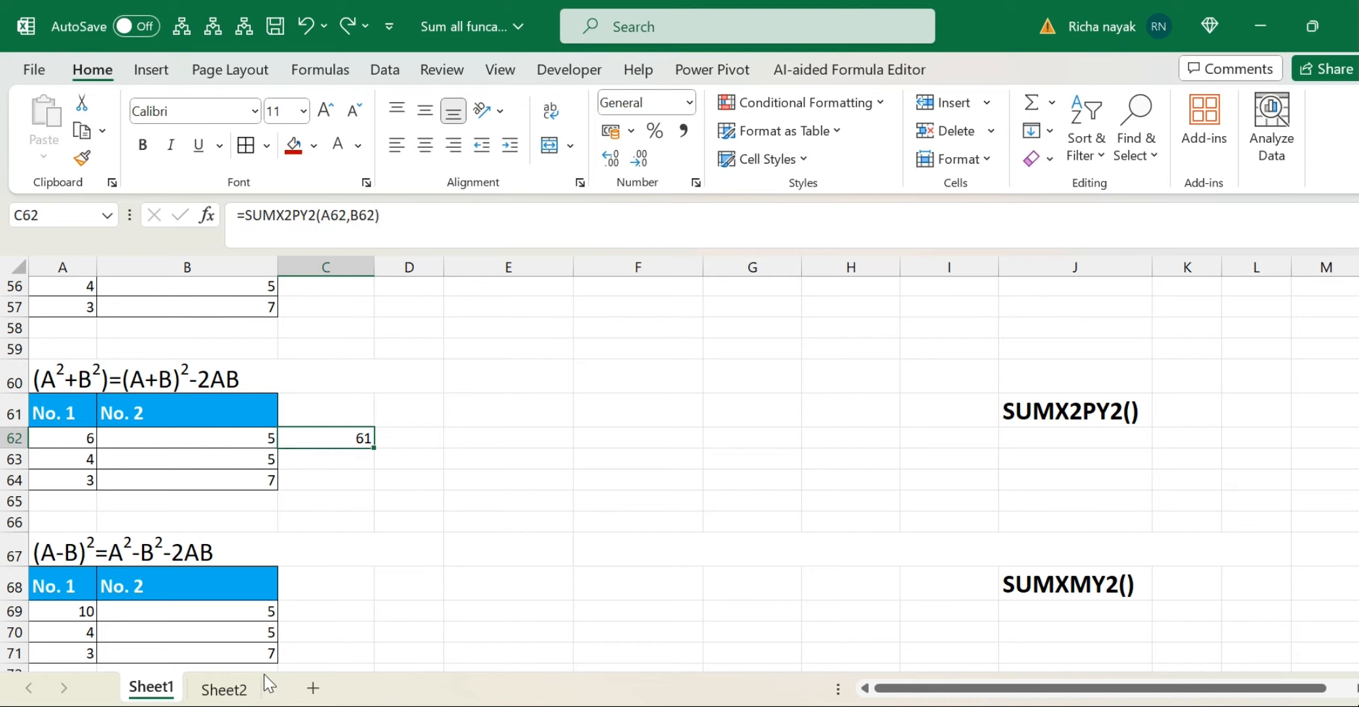
Step: Fill the SUMX2PY2 entry in B9 of the formula list on Sheet2 with red, and select SUMXMY2 below it
click(244, 698)
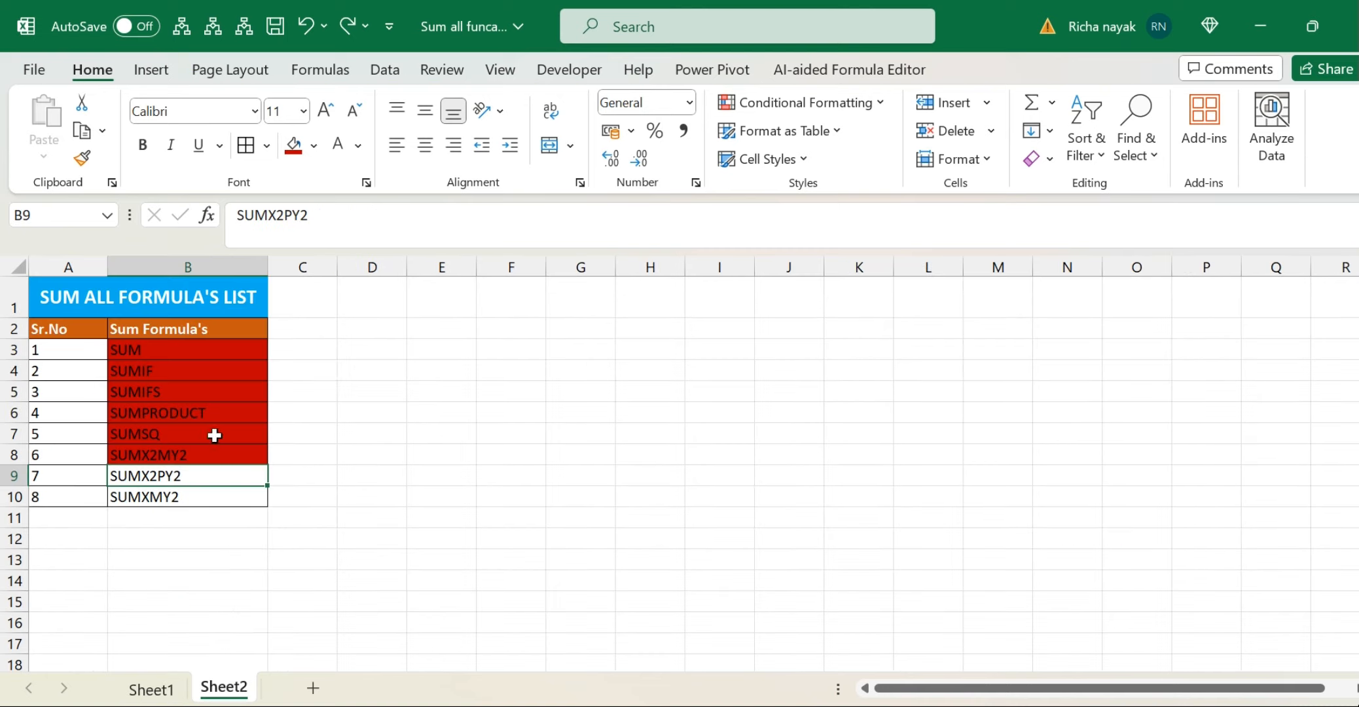
click(293, 145)
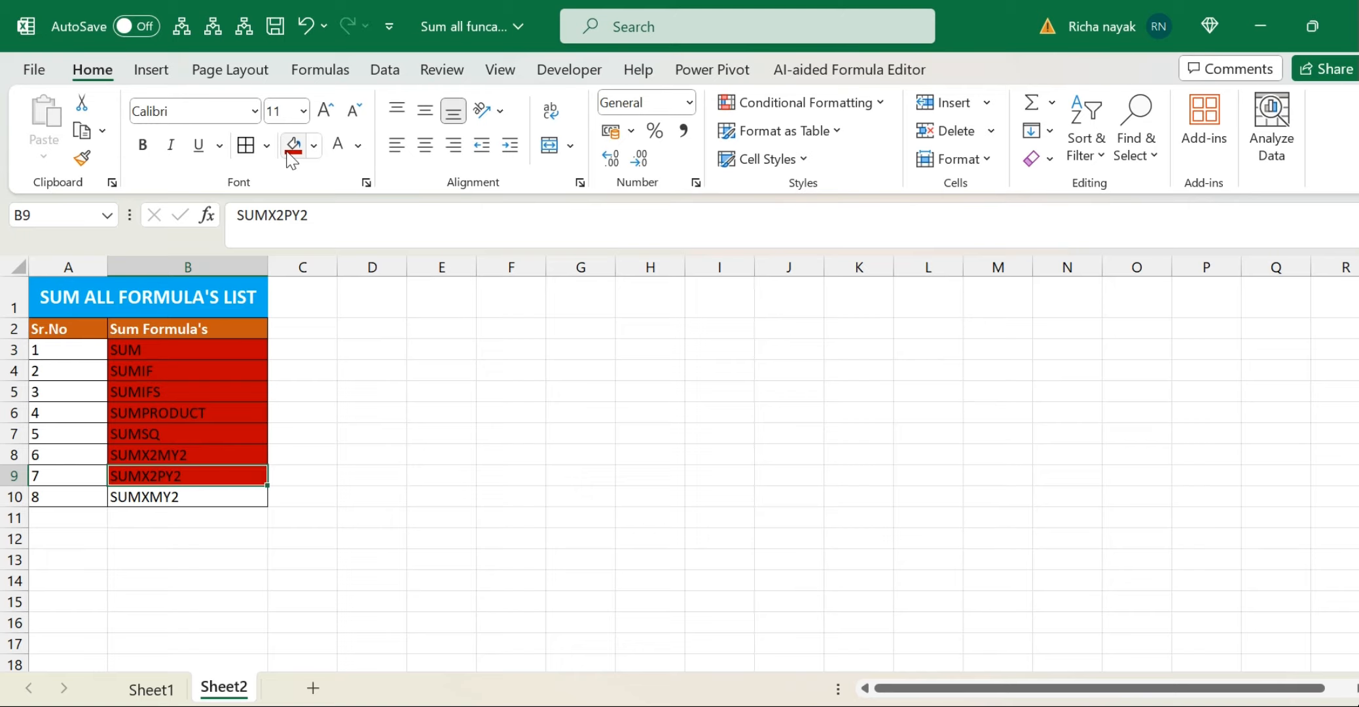
click(194, 495)
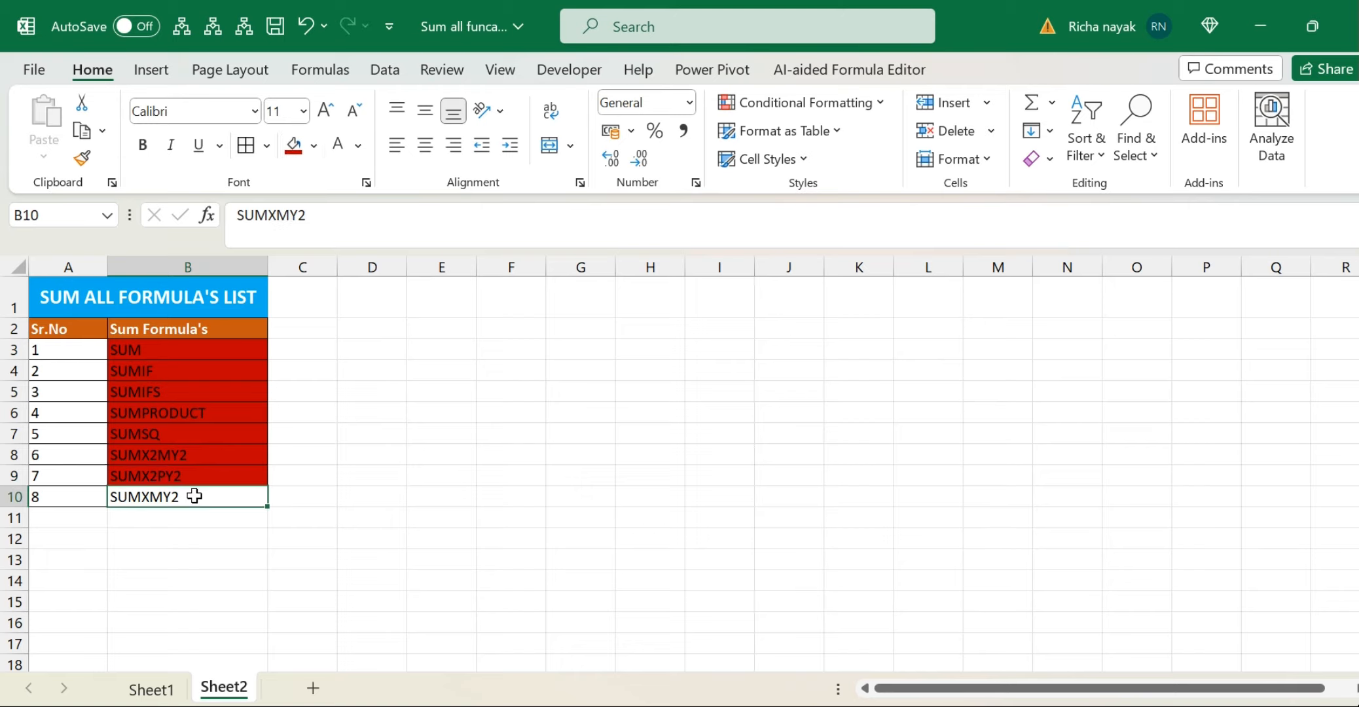
Step: Return to Sheet1 and examine the SUMXMY2 table and the squared-difference identity above it in A67
click(167, 688)
scroll(570, 601, down, 2)
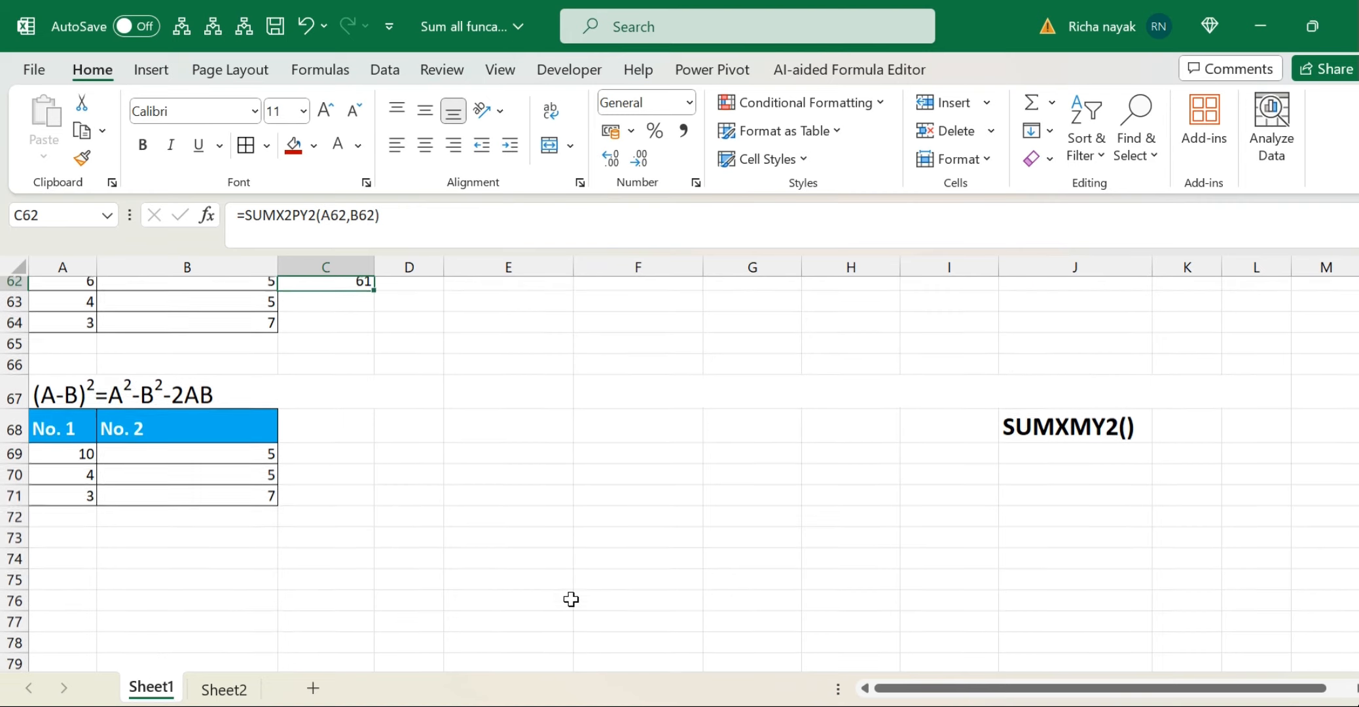
click(357, 425)
key(Left)
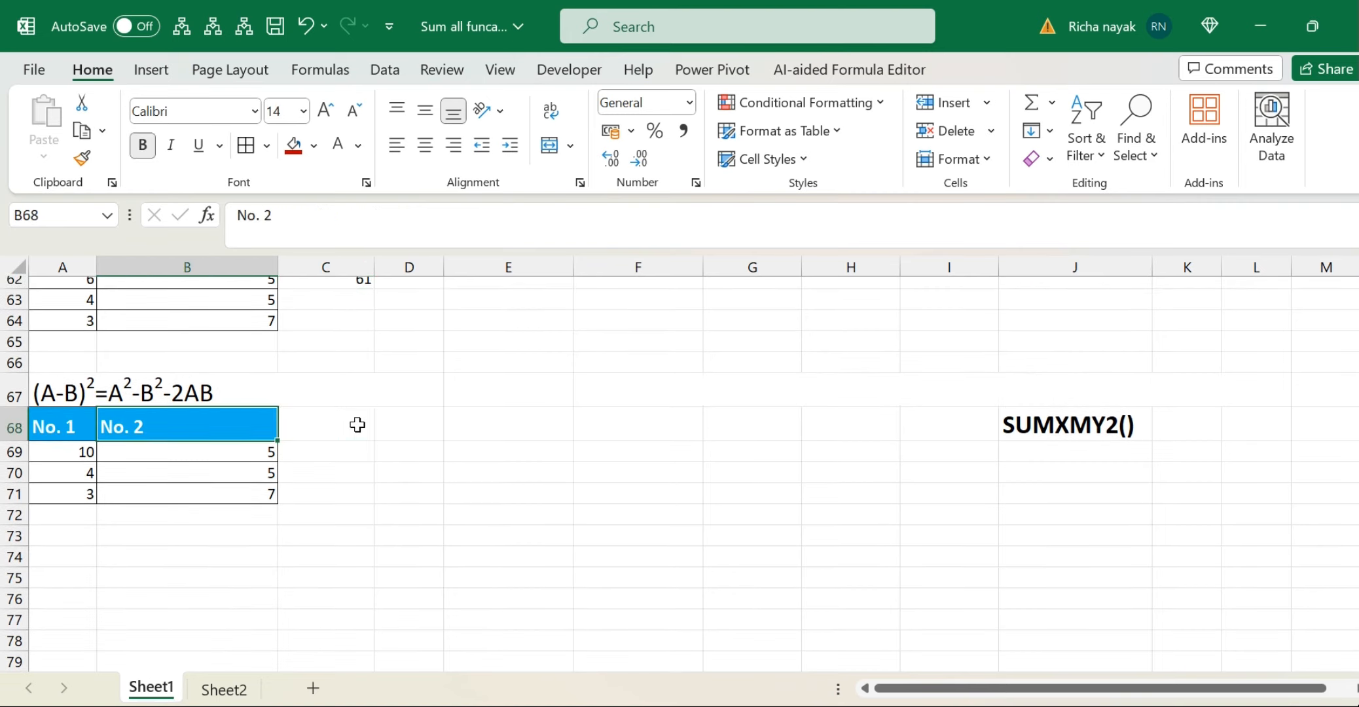
key(Right)
key(Down)
key(Up)
key(Up)
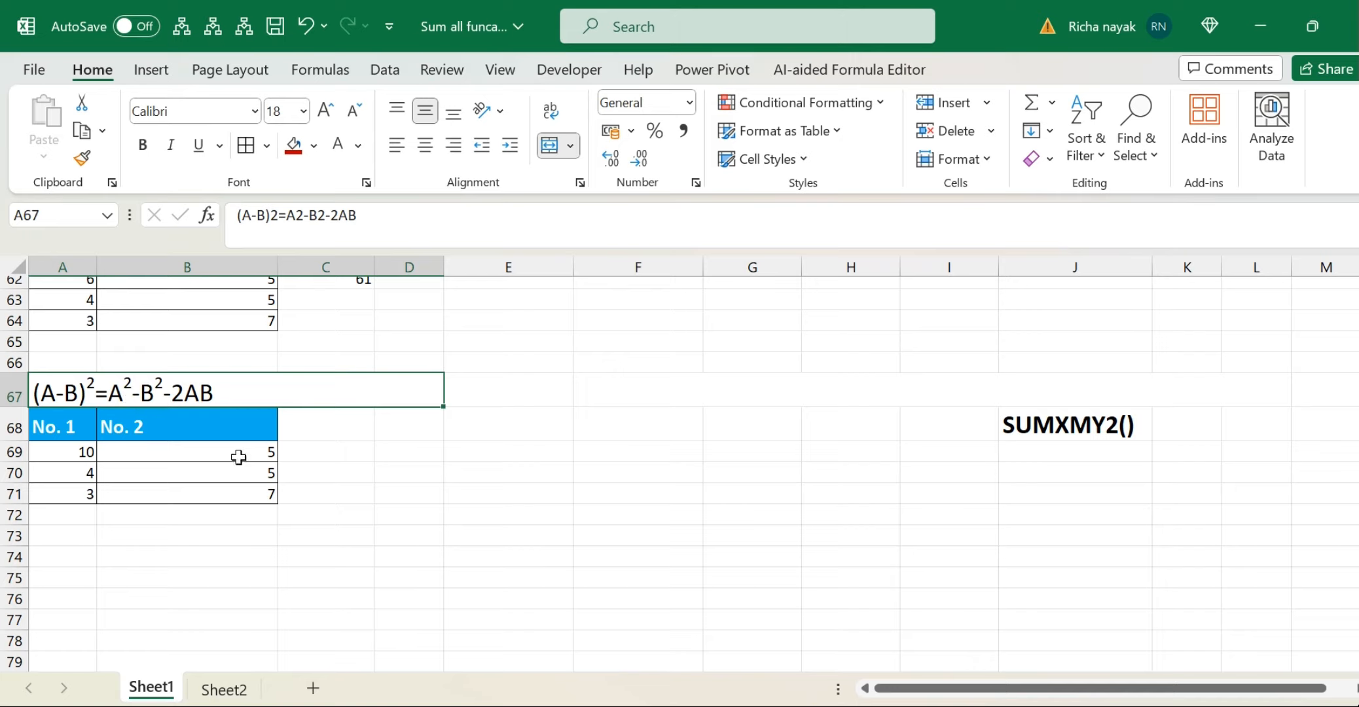
Step: Calculate the squared difference of the first number pair in C69 with =SUMXMY2(A69,B69), and review its formula and first number
click(327, 454)
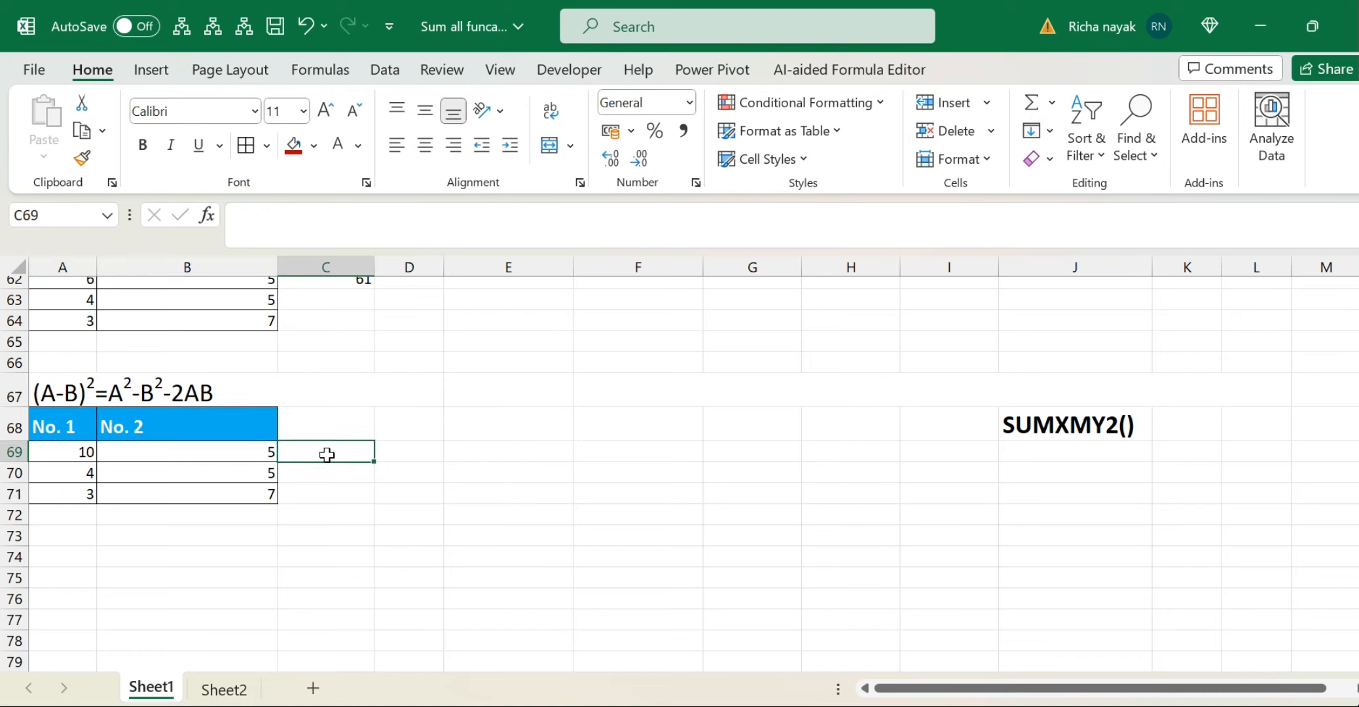
text(=su)
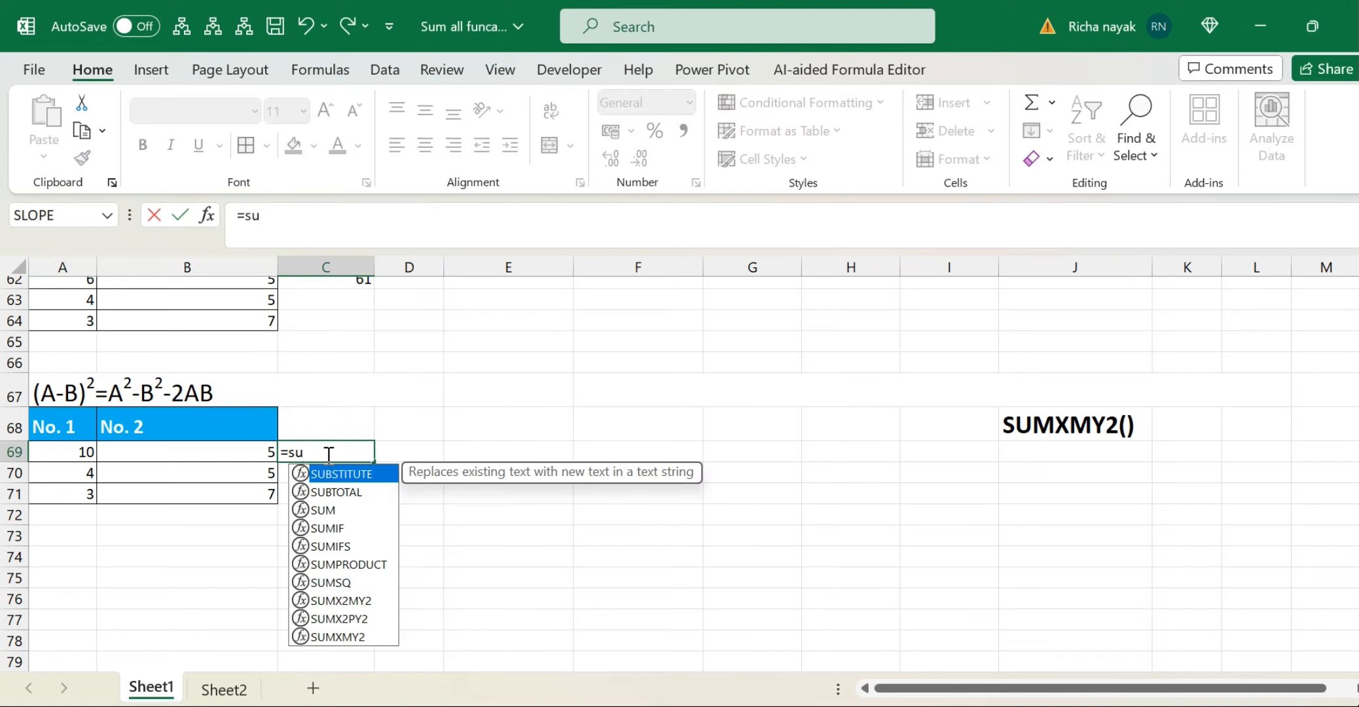
text(mxm)
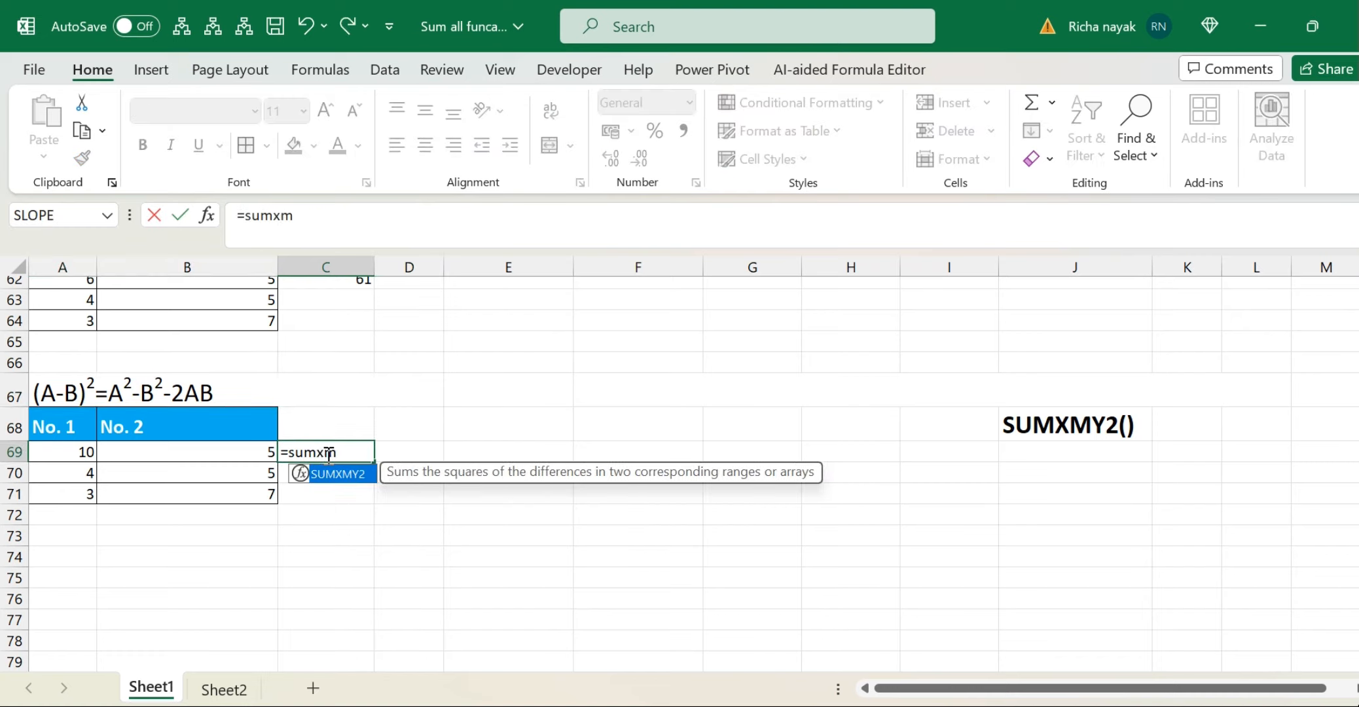
key(Tab)
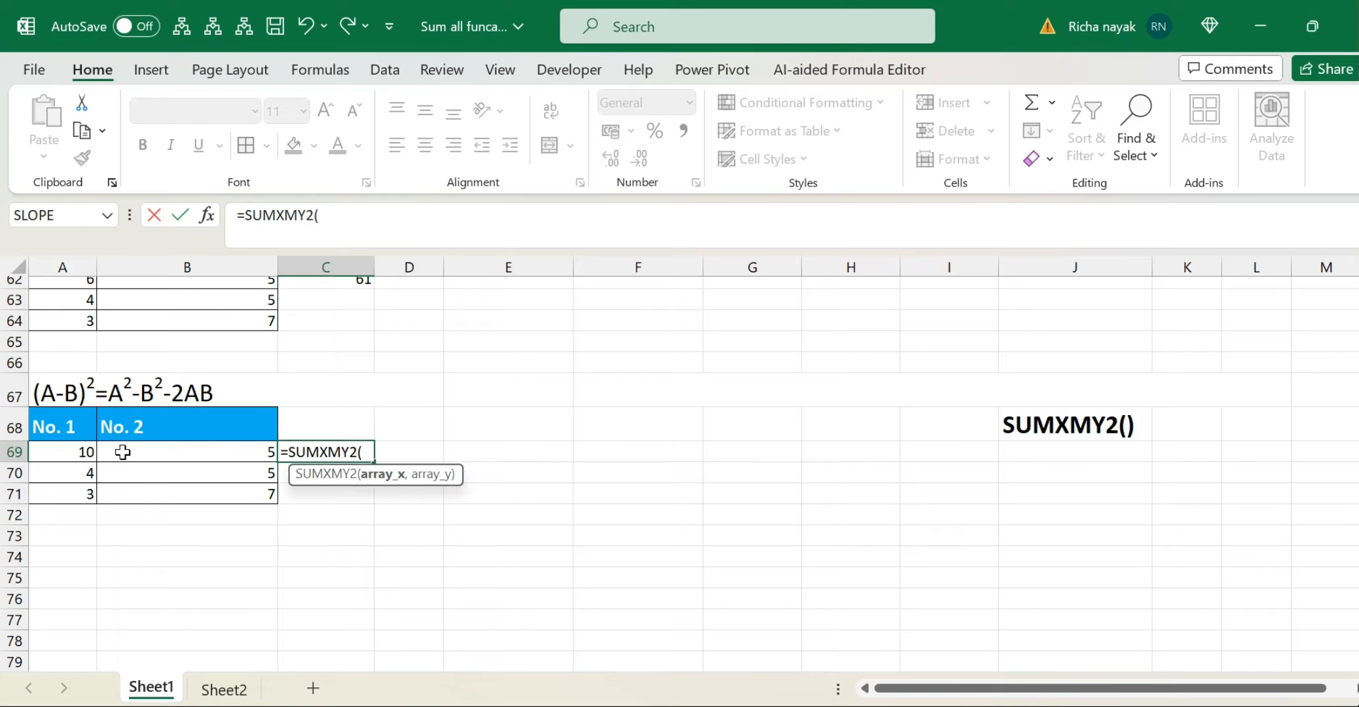
click(71, 453)
text(,)
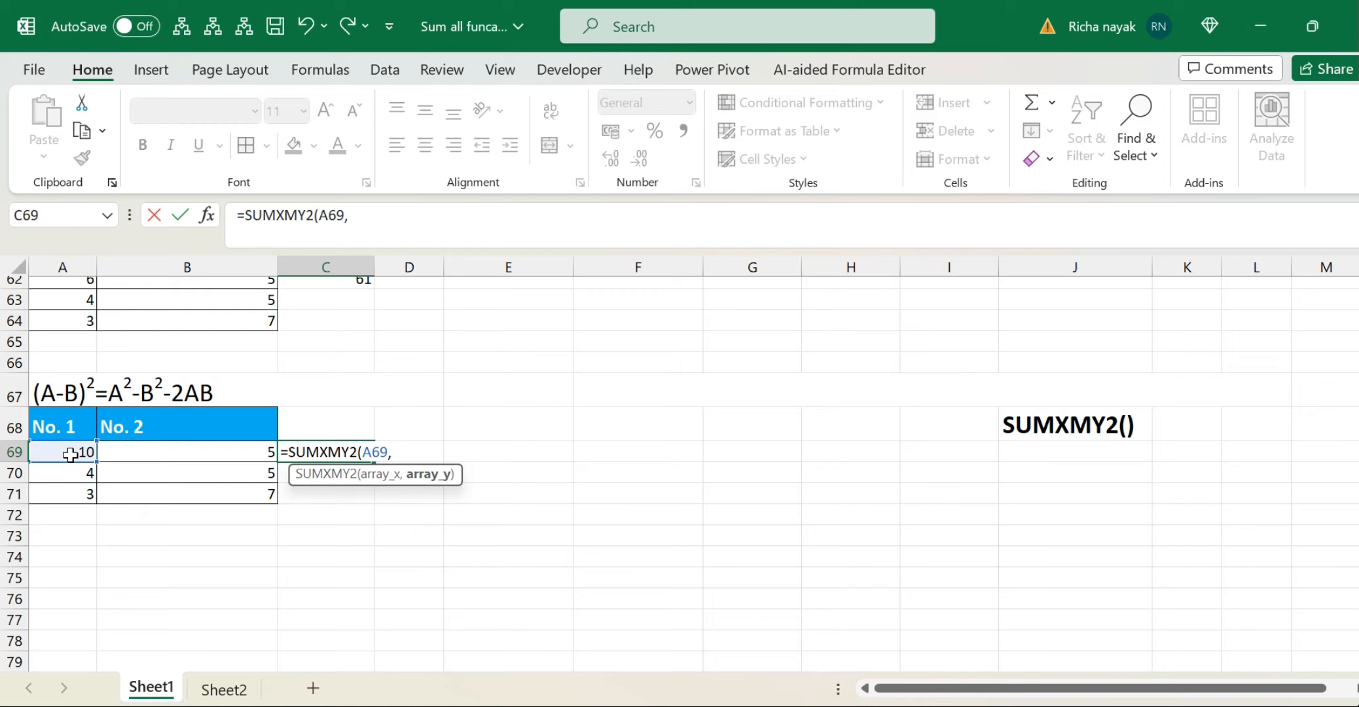
click(190, 452)
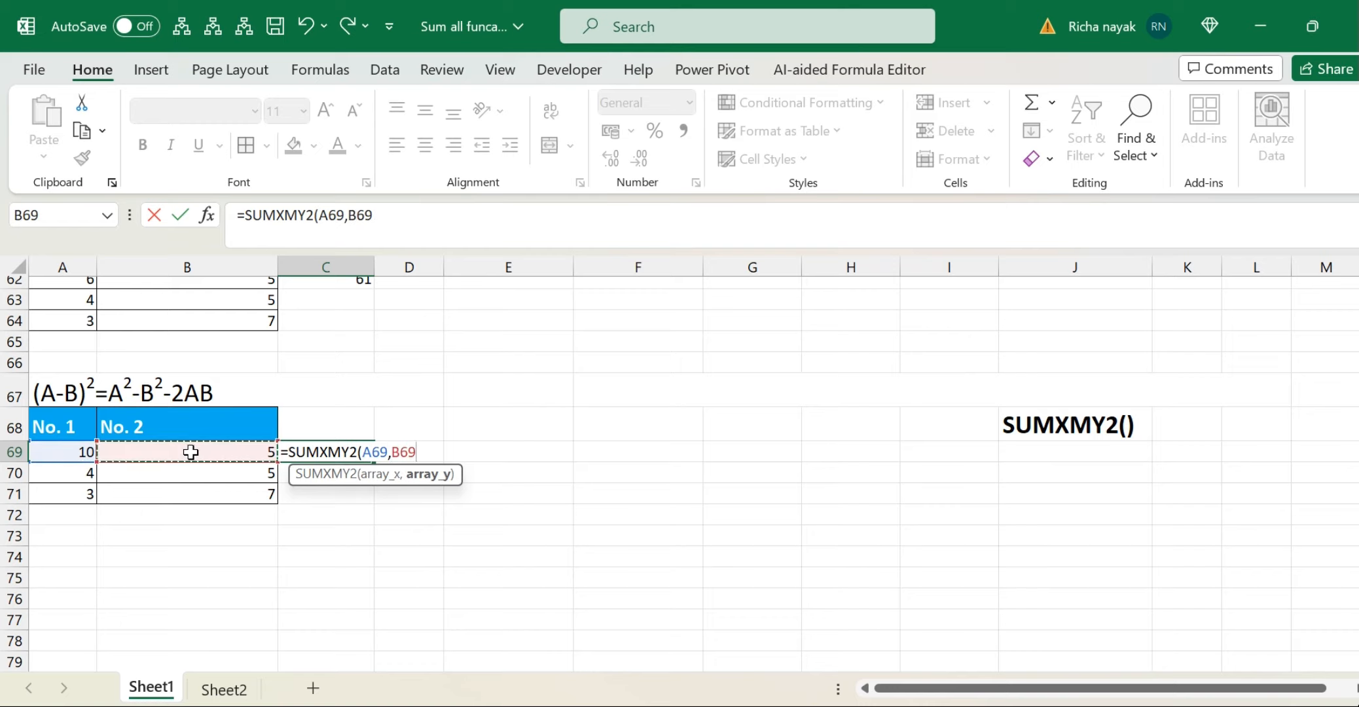
key(Return)
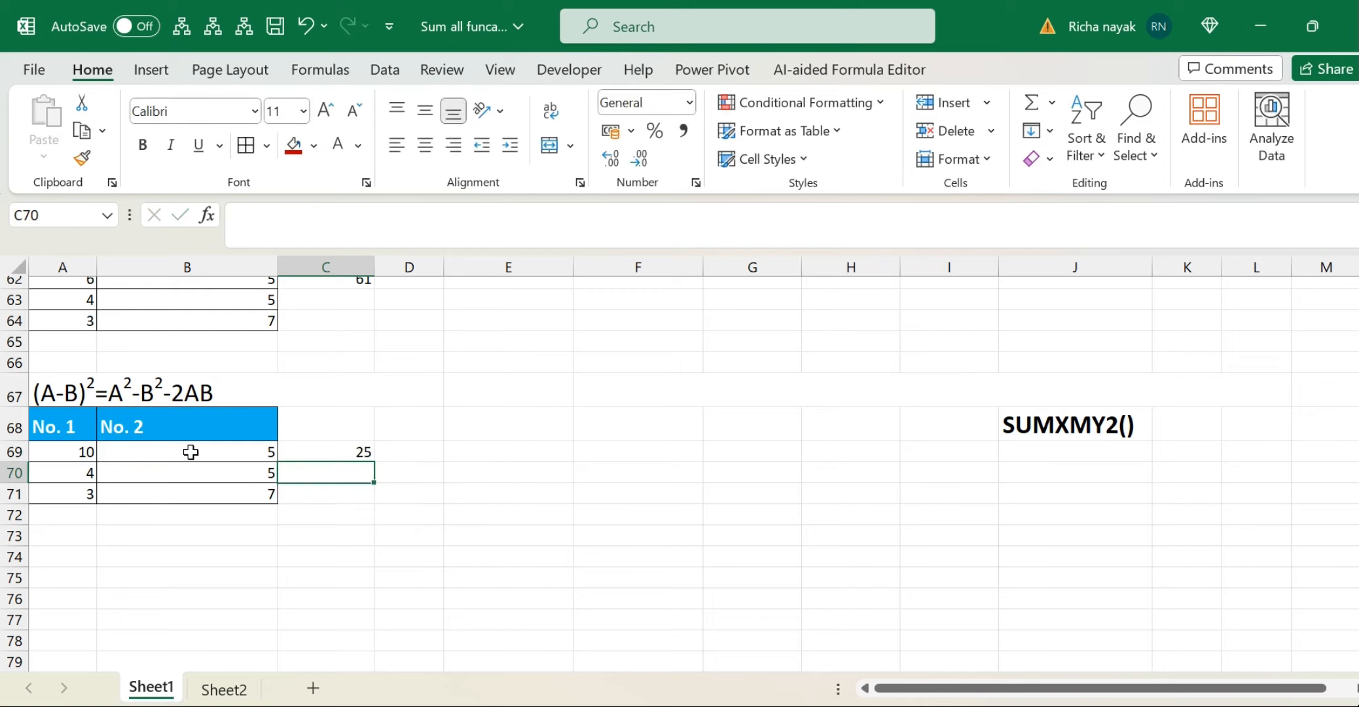
click(341, 453)
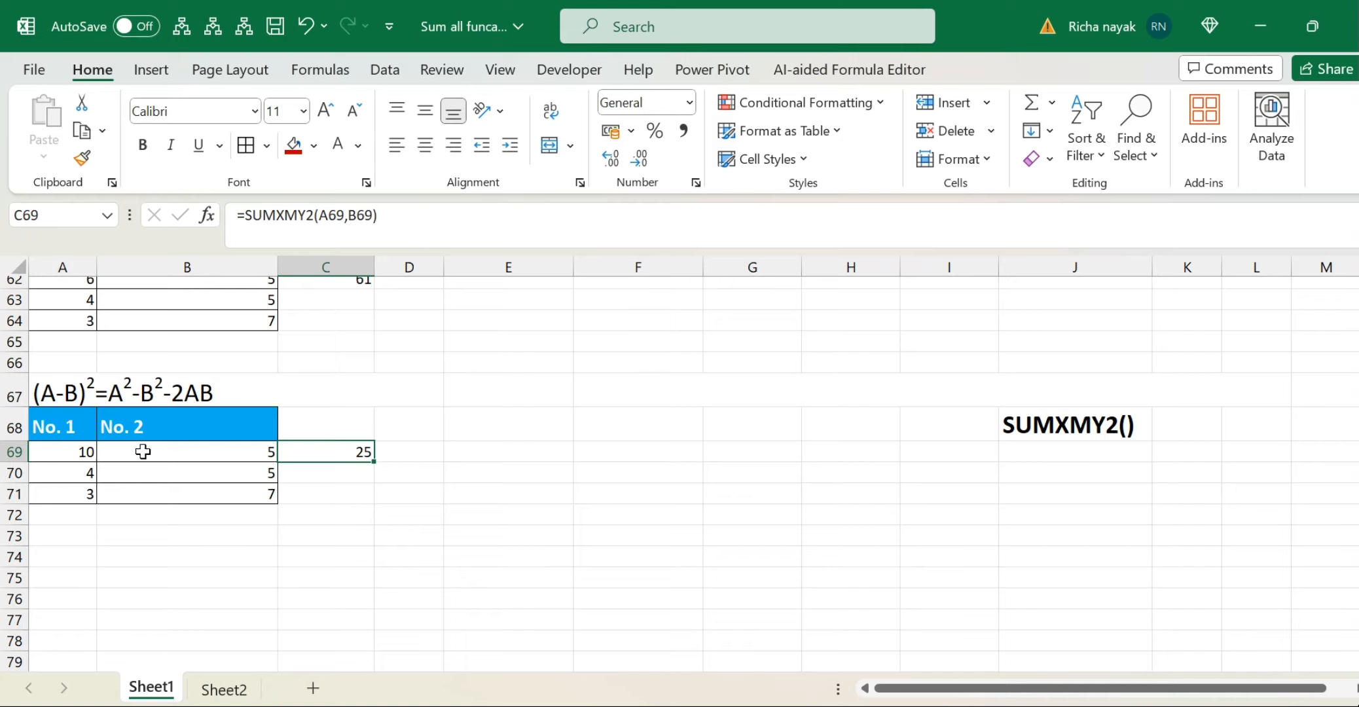
click(88, 451)
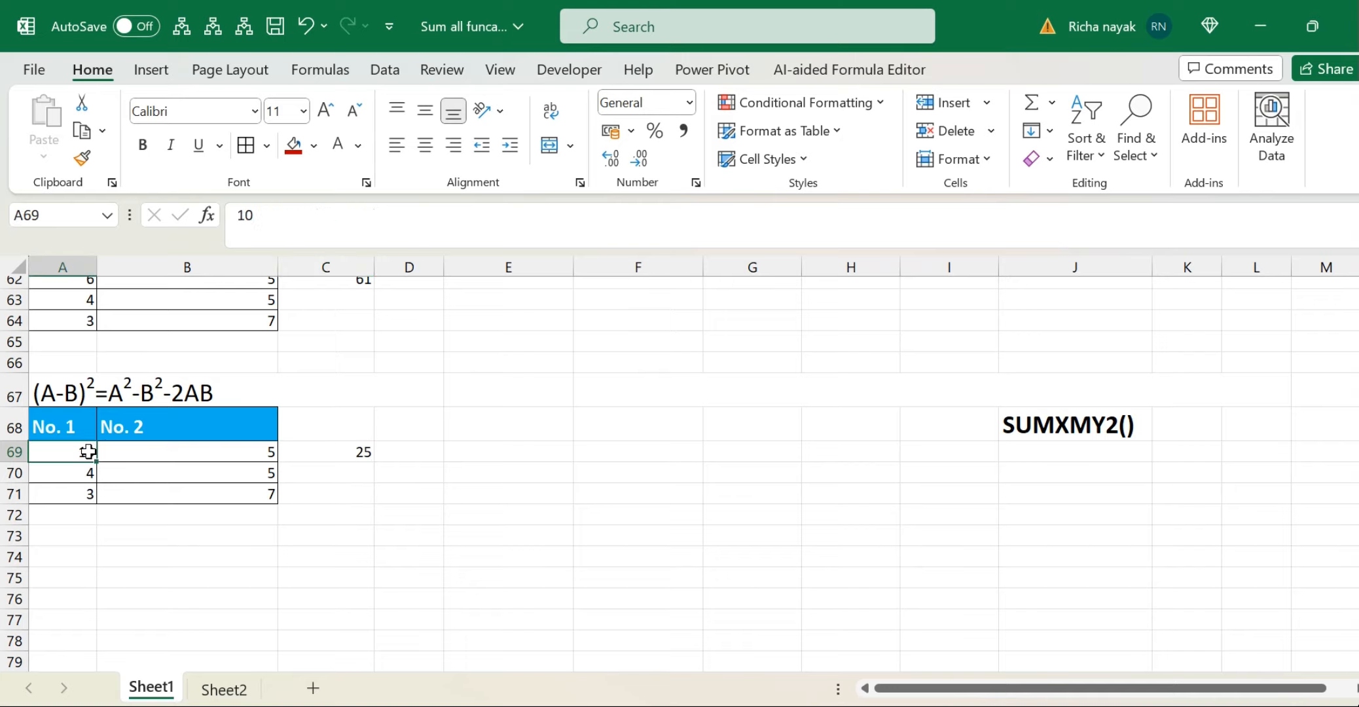
Step: Enter the manual check formula =(A69^2-B69^2-25) in D69, beside the SUMXMY2 result for the first number pair
click(188, 466)
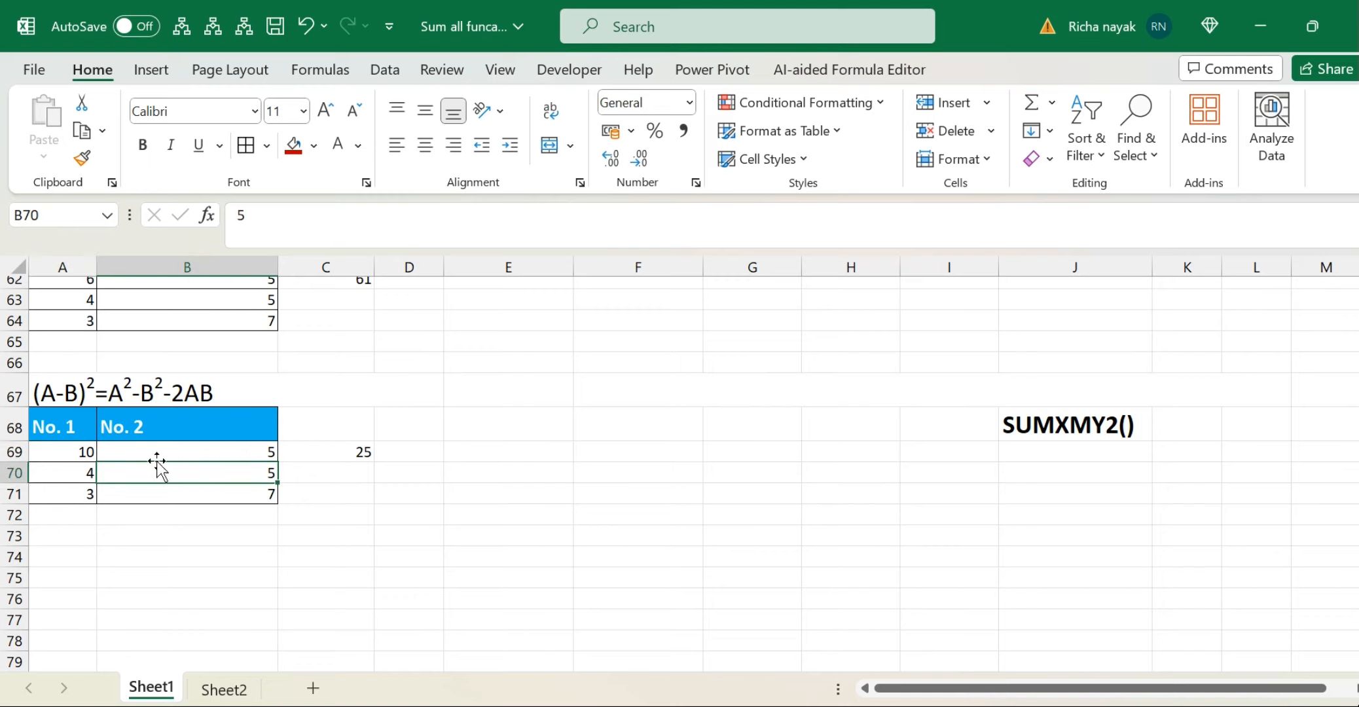
click(77, 453)
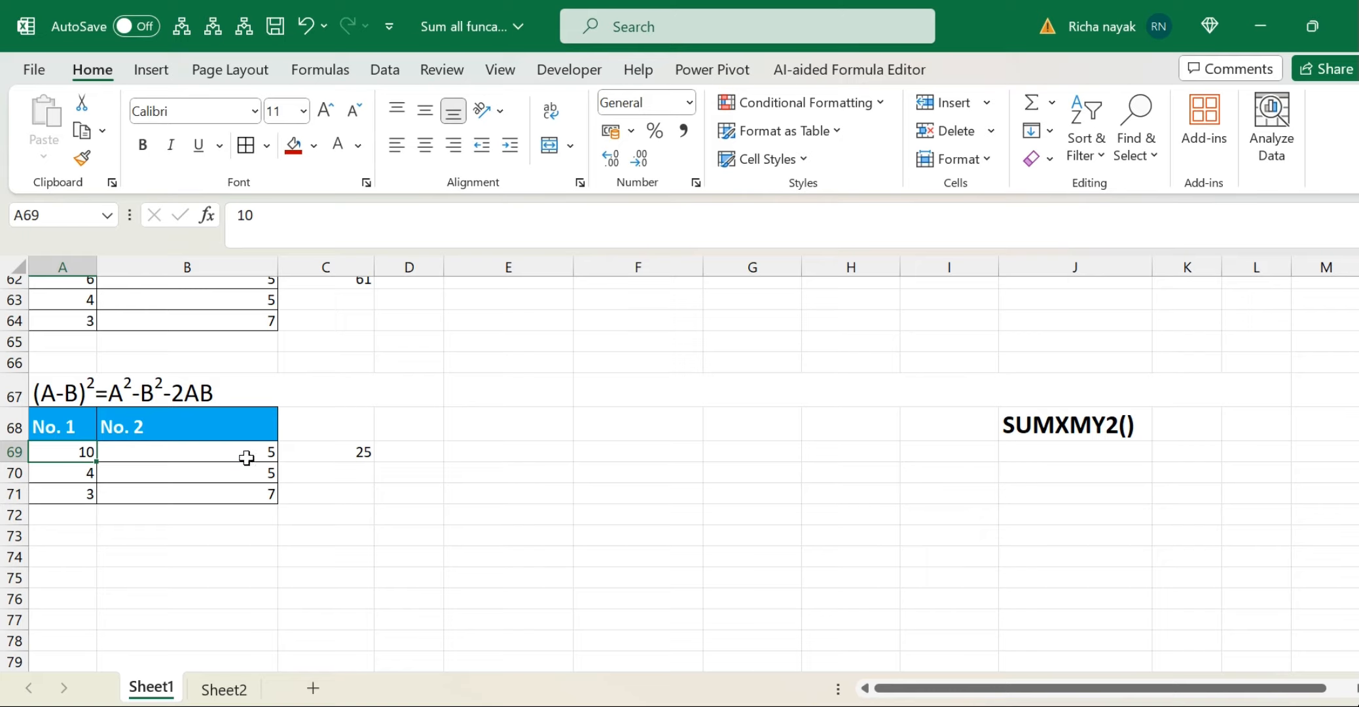
click(392, 449)
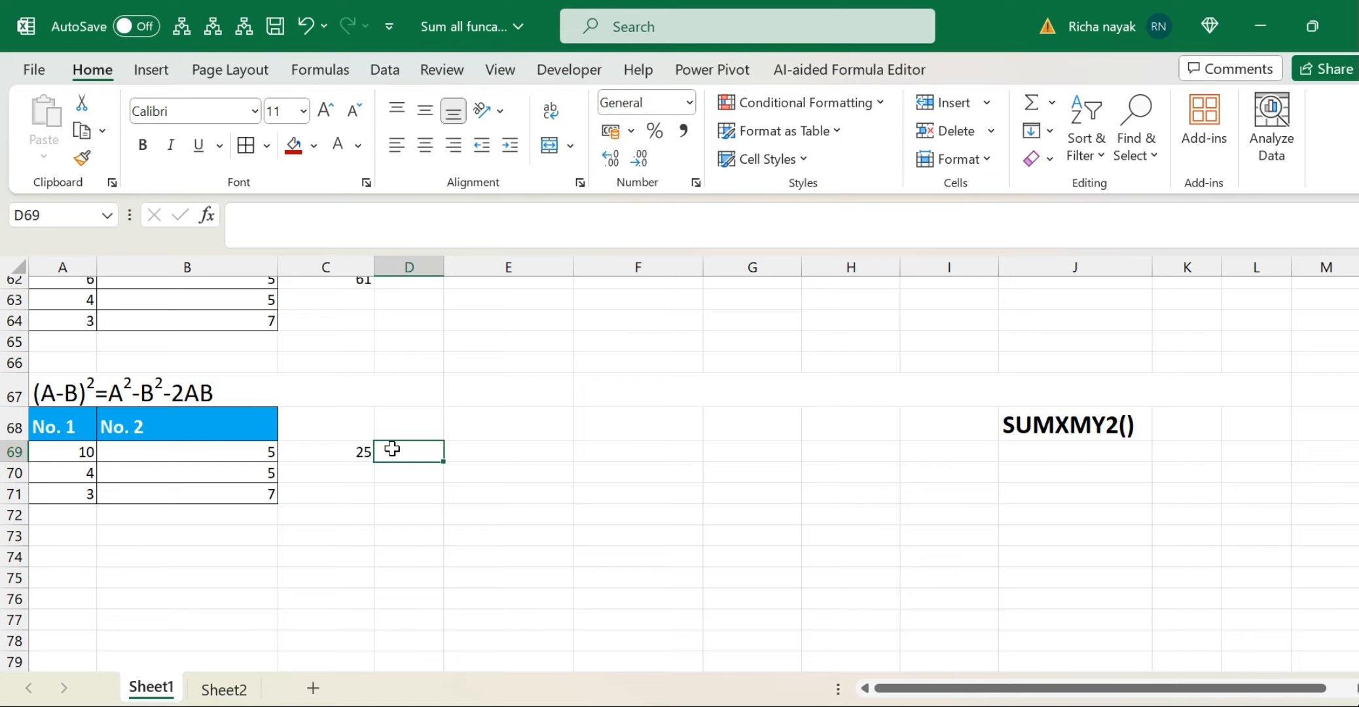
text(=)
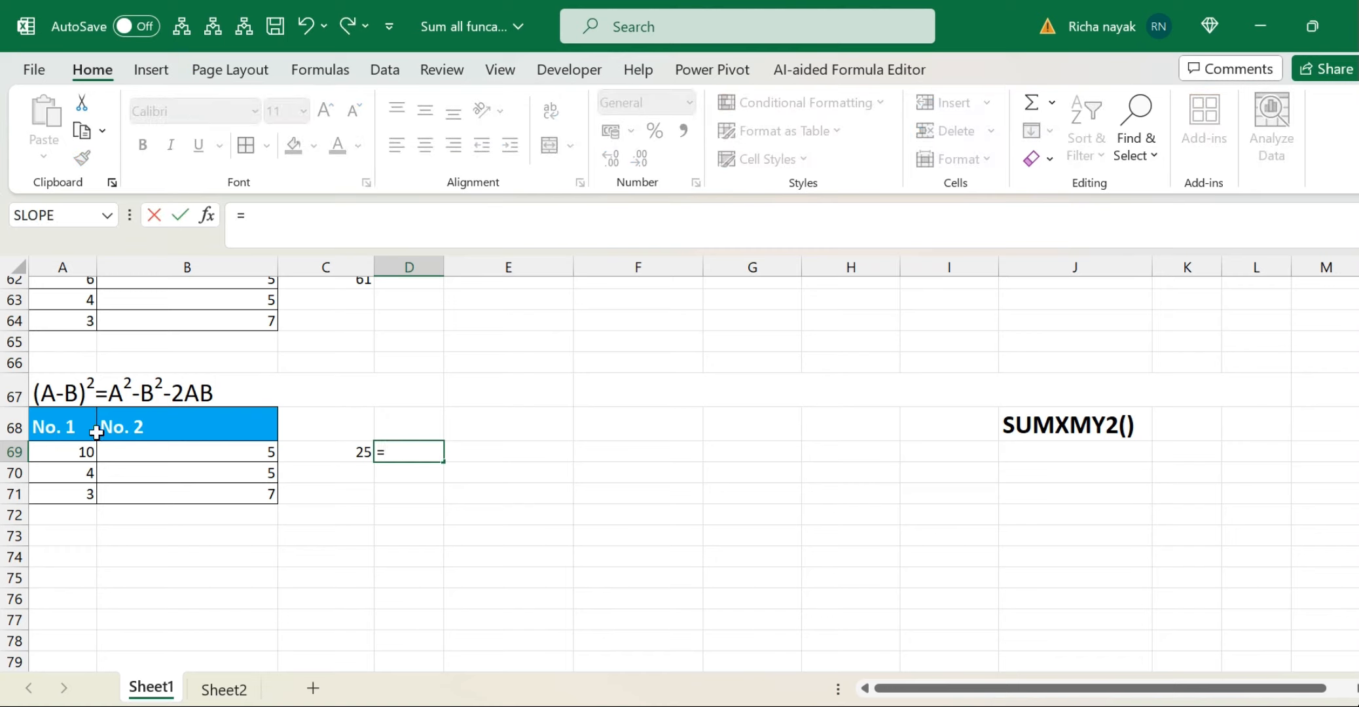
text(()
click(70, 451)
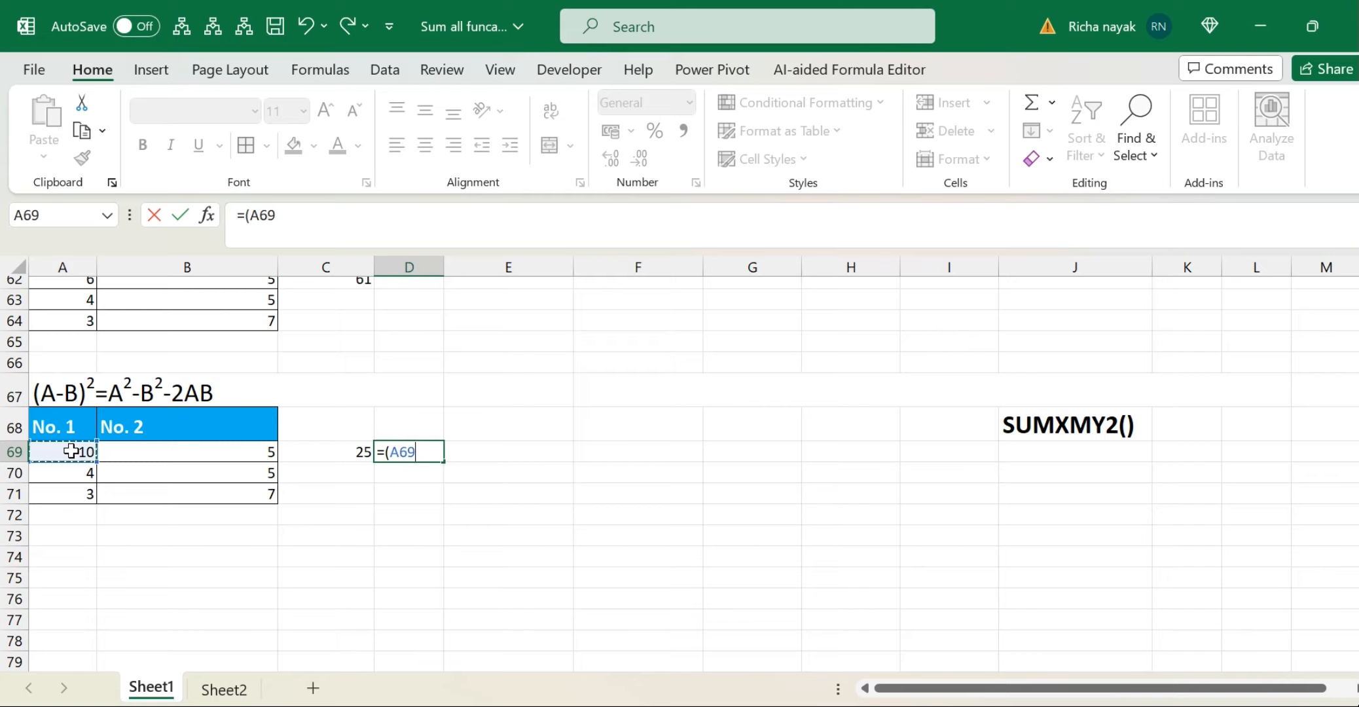
text(^2-)
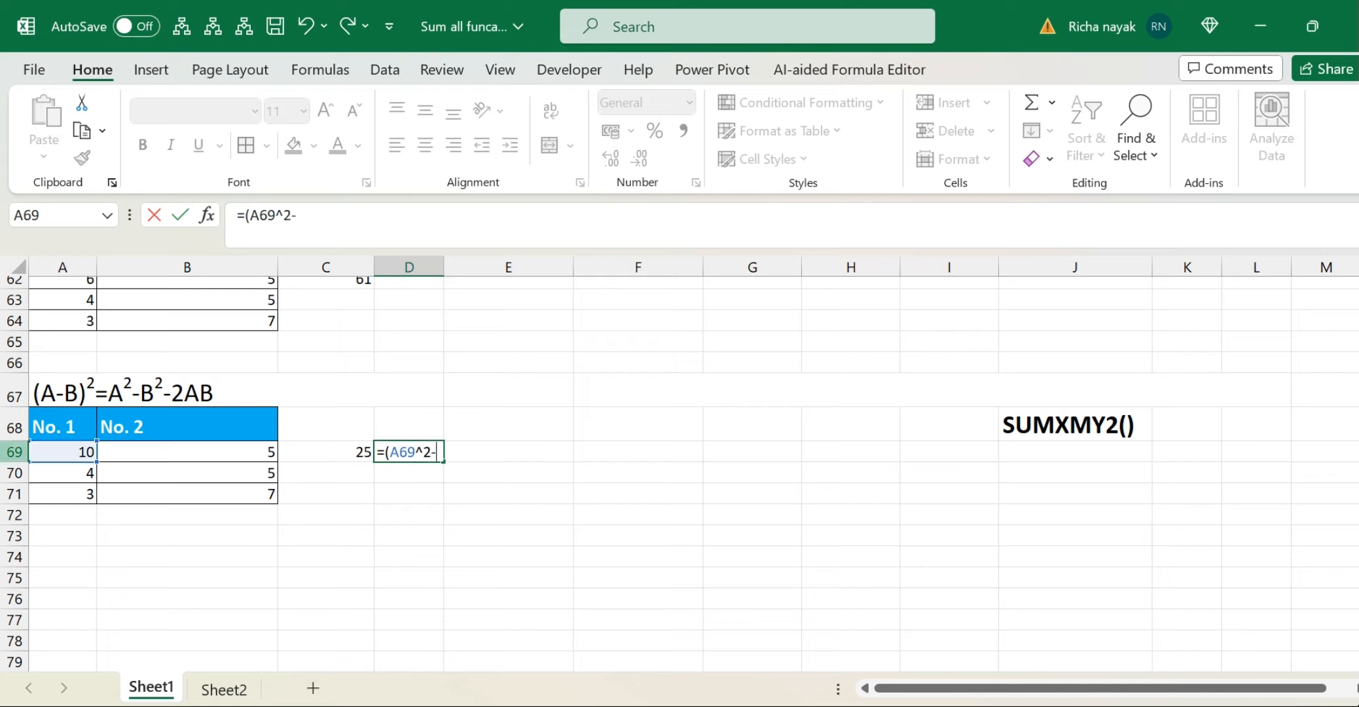
click(163, 456)
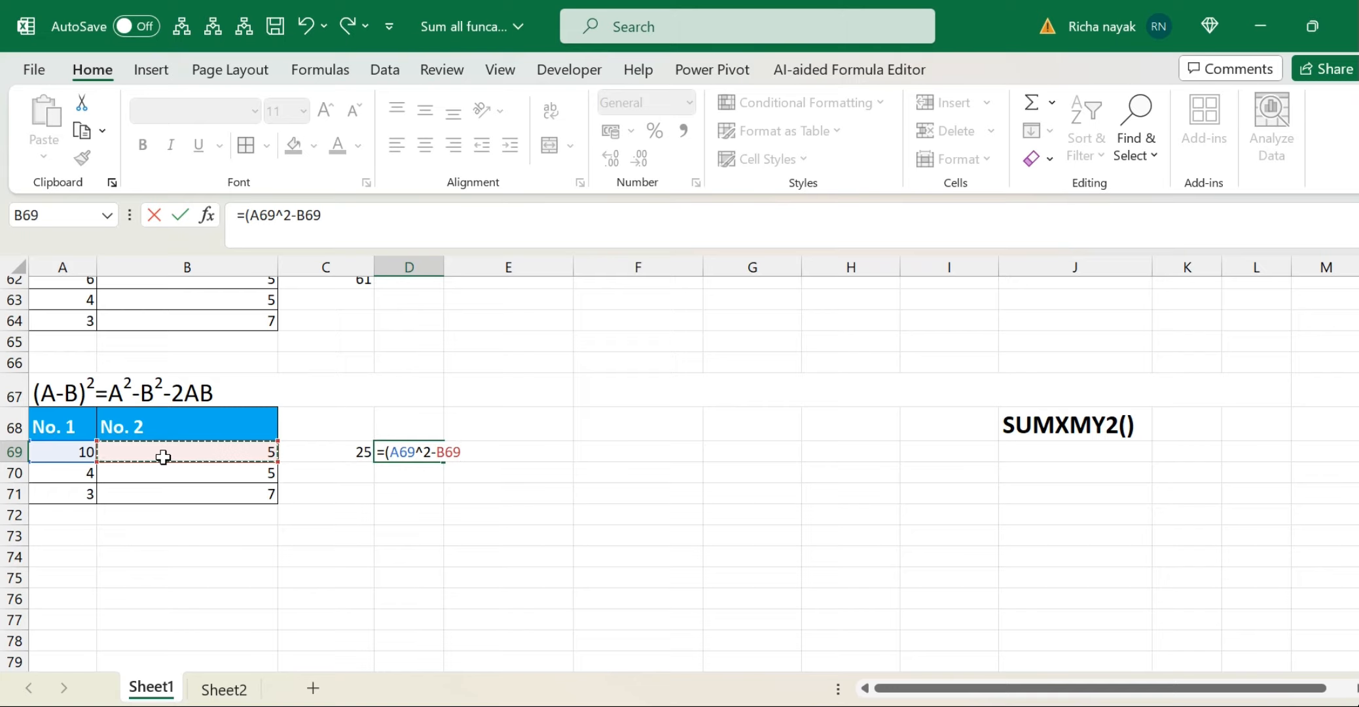
text(^2)
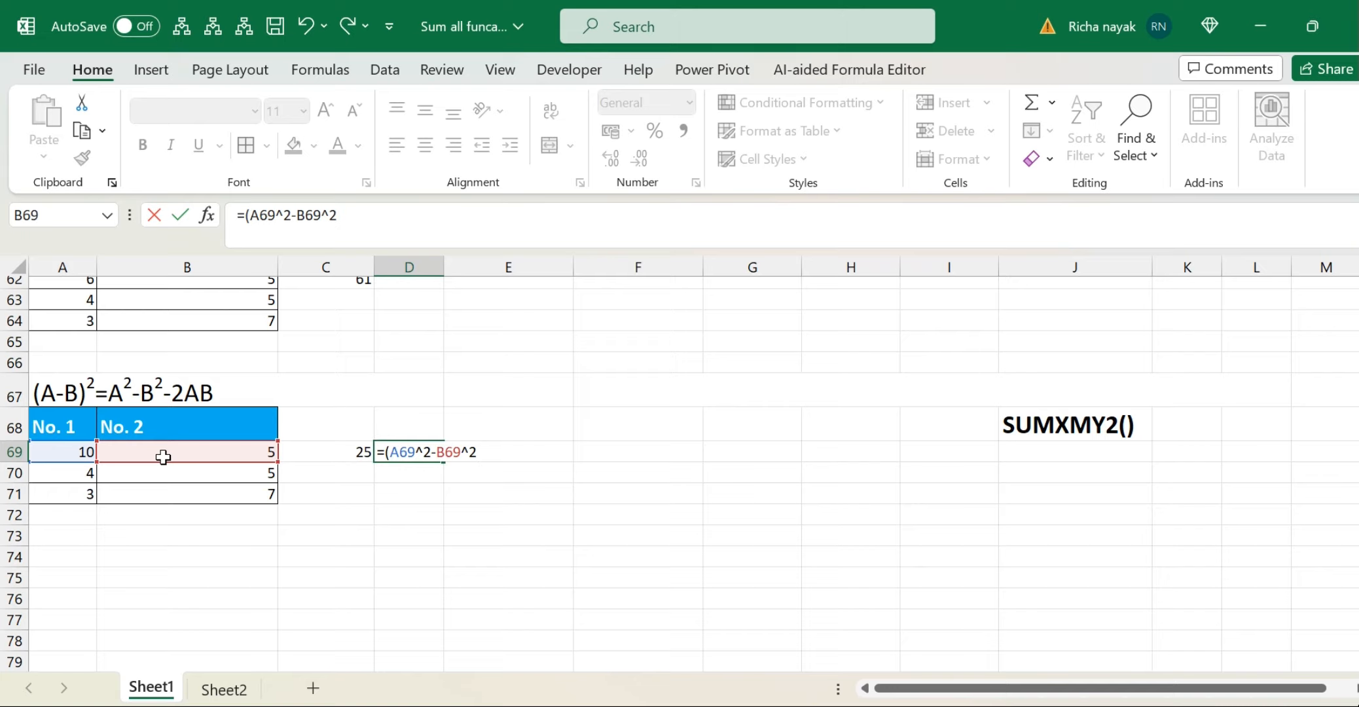
text(-25)
key(Return)
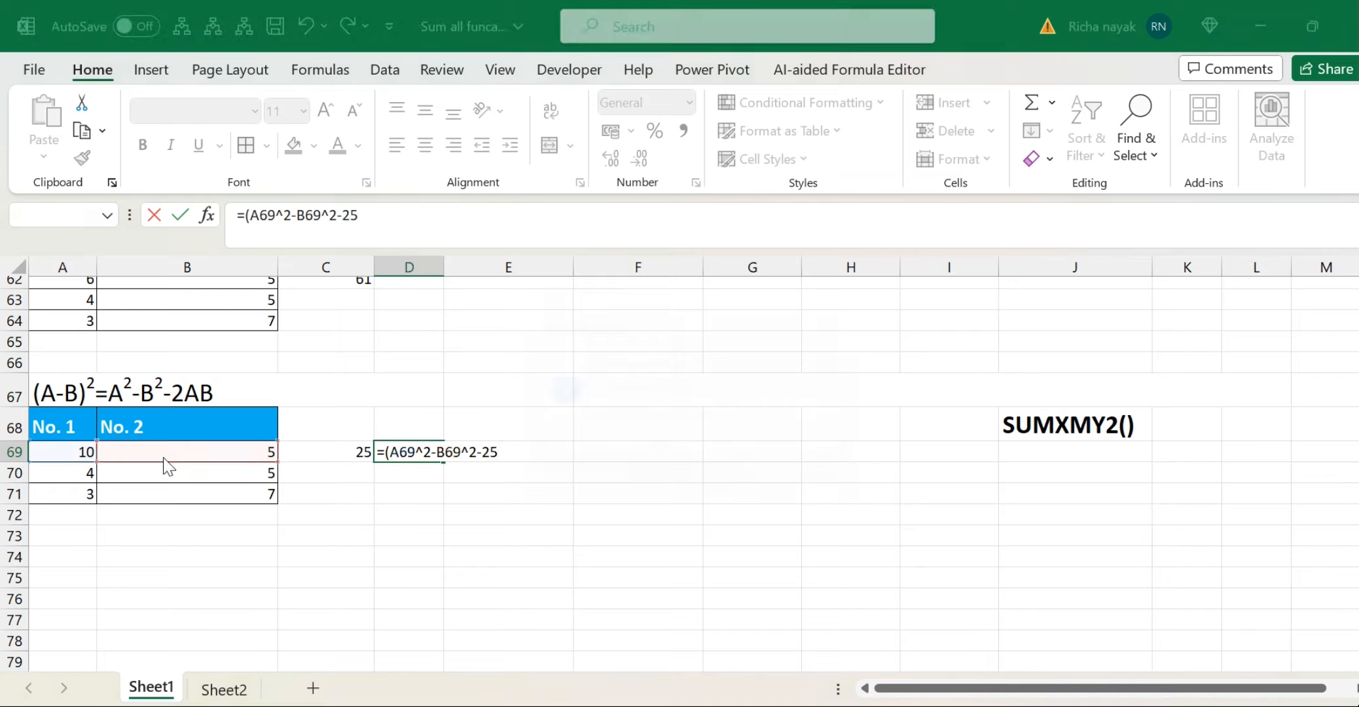
key(Return)
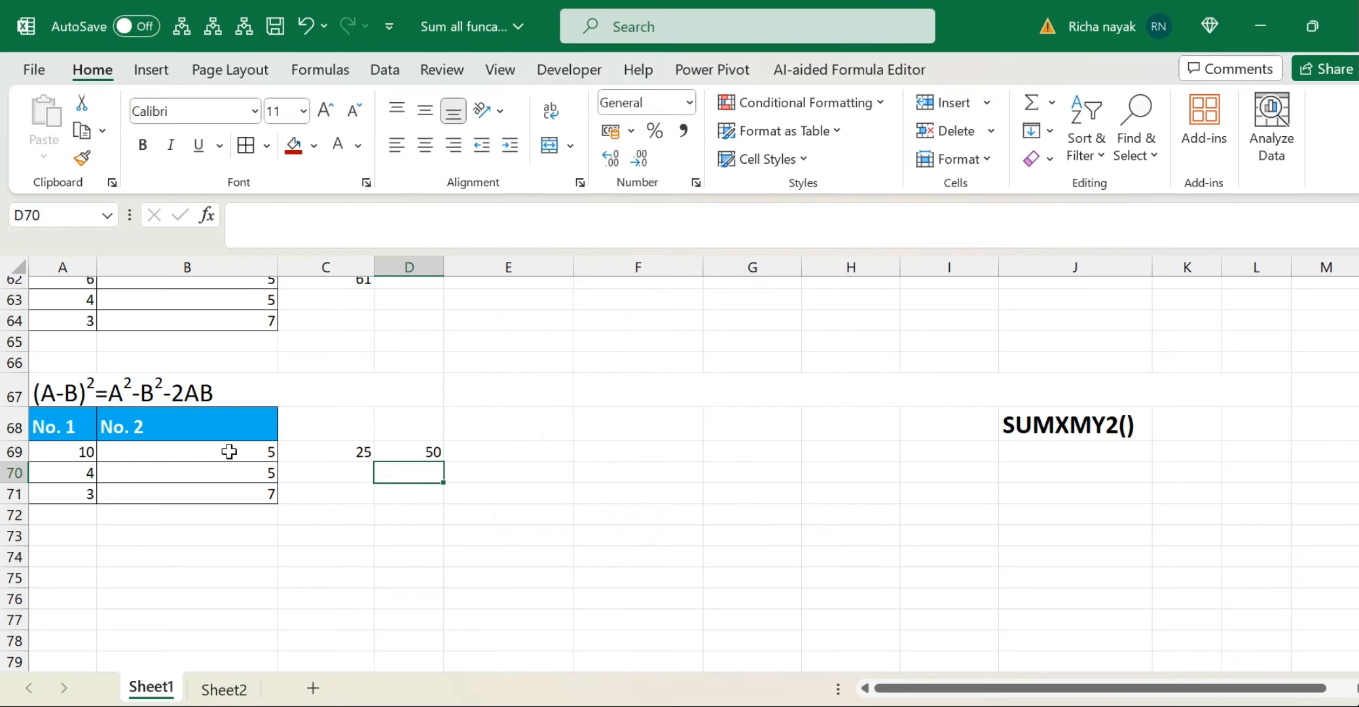
Step: Correct the subtracted constant in the D69 check formula to 50, giving =(A69^2-B69^2-50), and reselect the cell
click(423, 451)
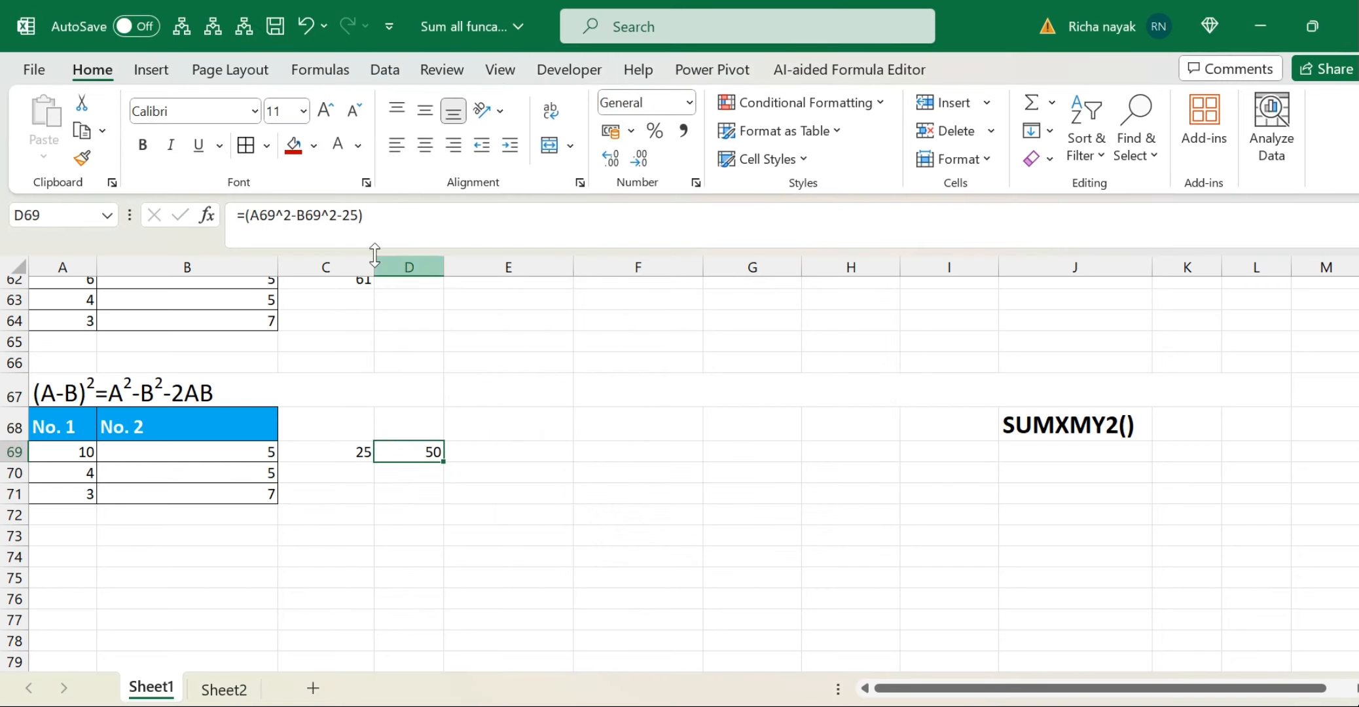
click(353, 211)
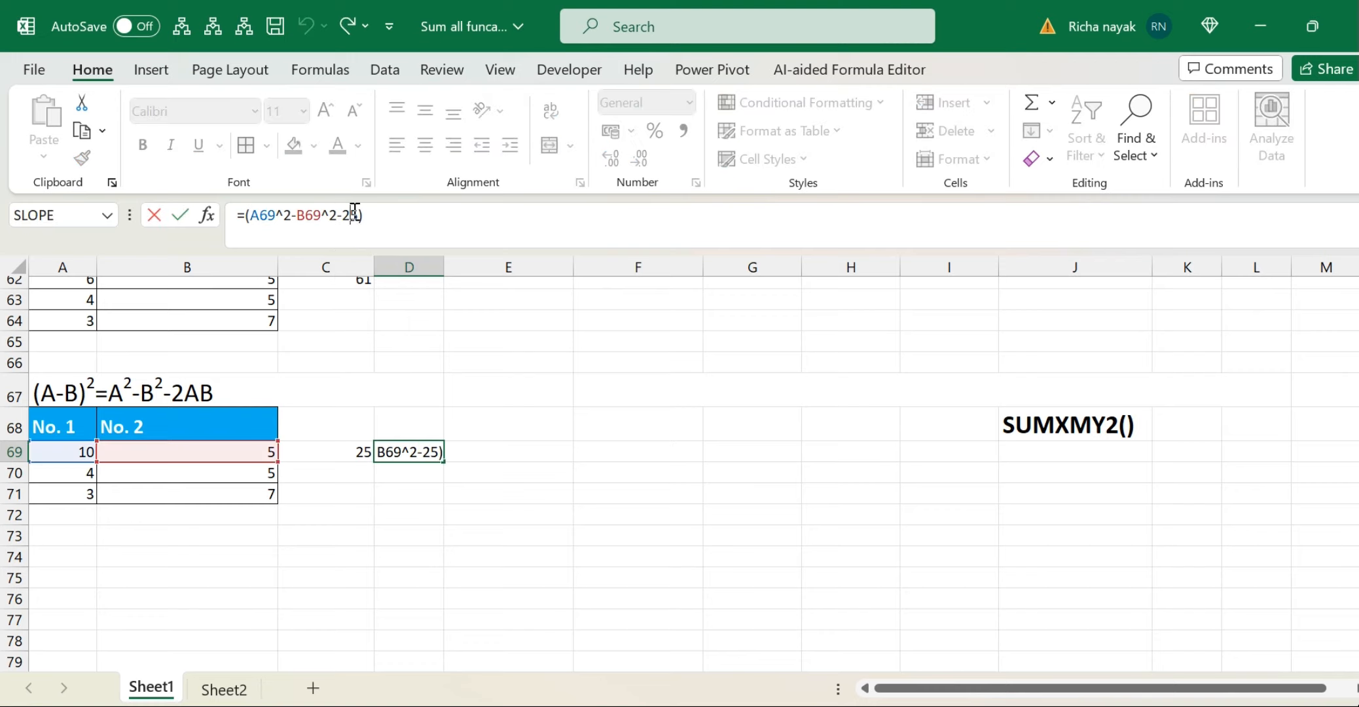
key(BackSpace)
key(BackSpace)
text(50)
key(Return)
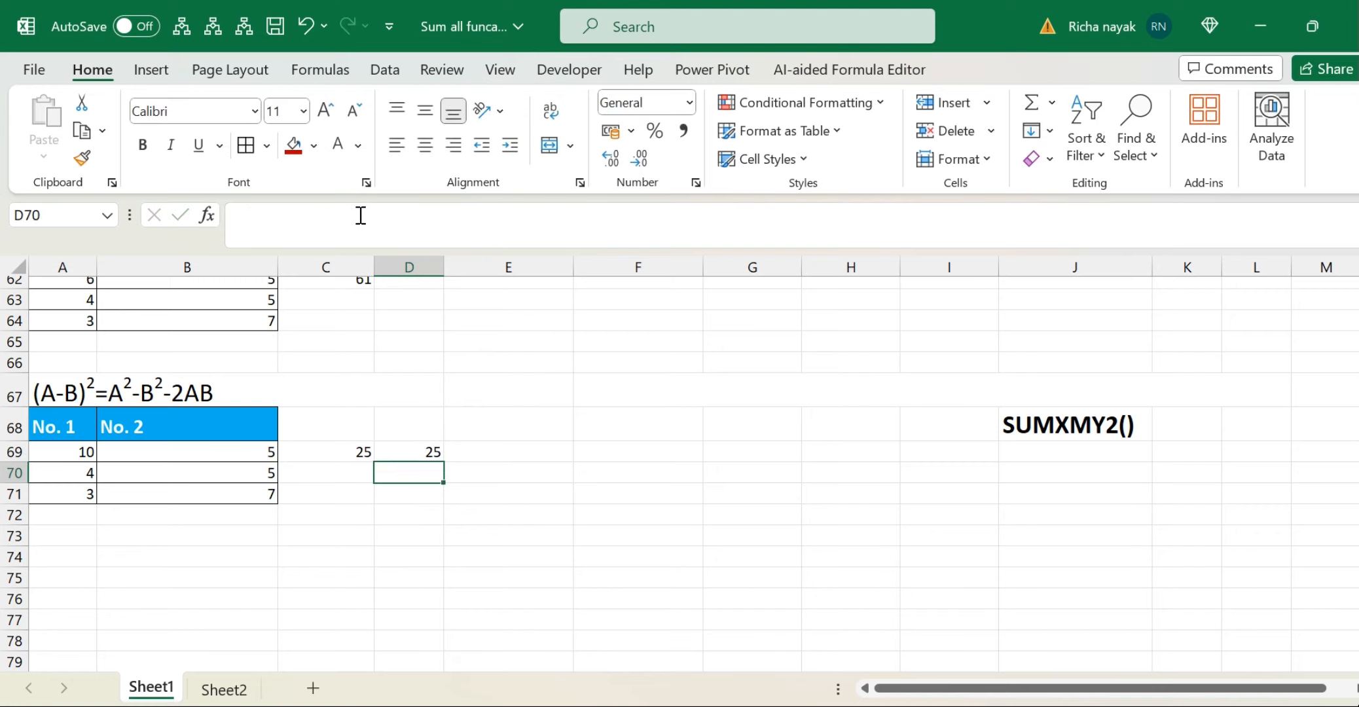
click(425, 456)
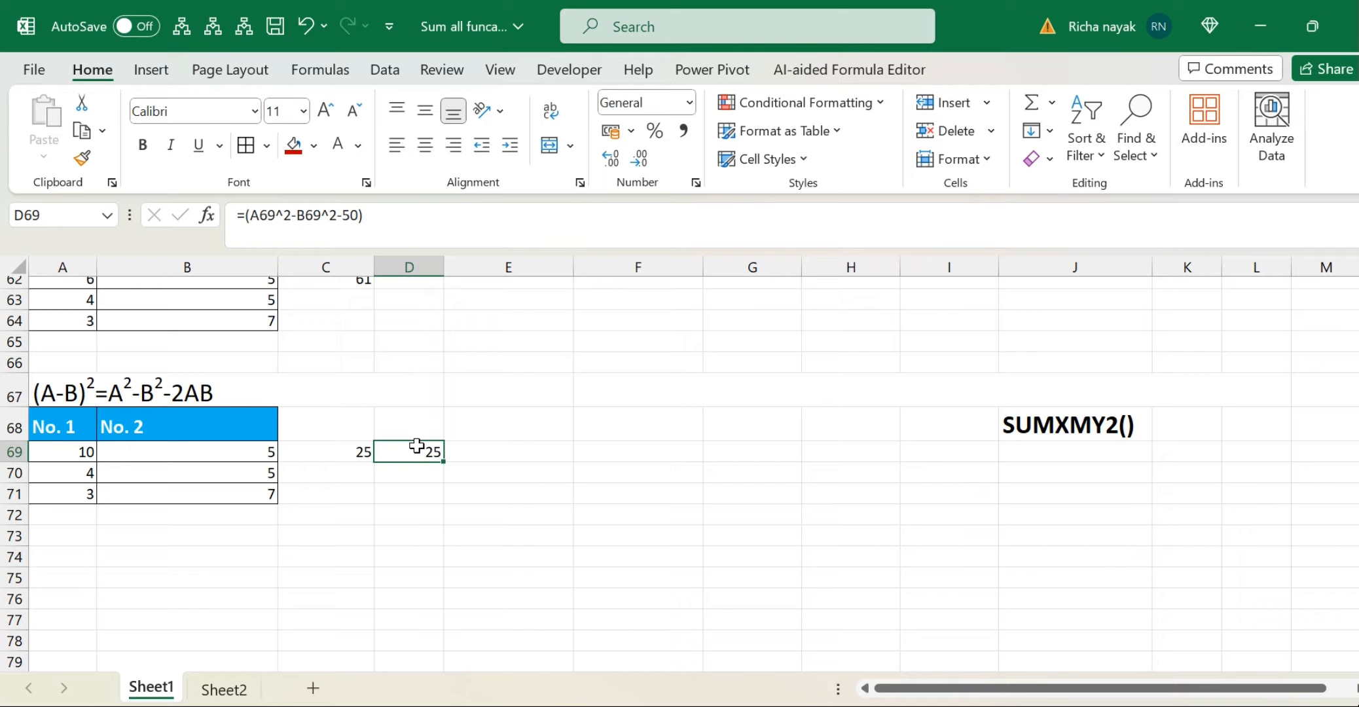
Step: Fill the SUMXMY2 entry in B10 of the formula list on Sheet2 with red
scroll(417, 445, up, 19)
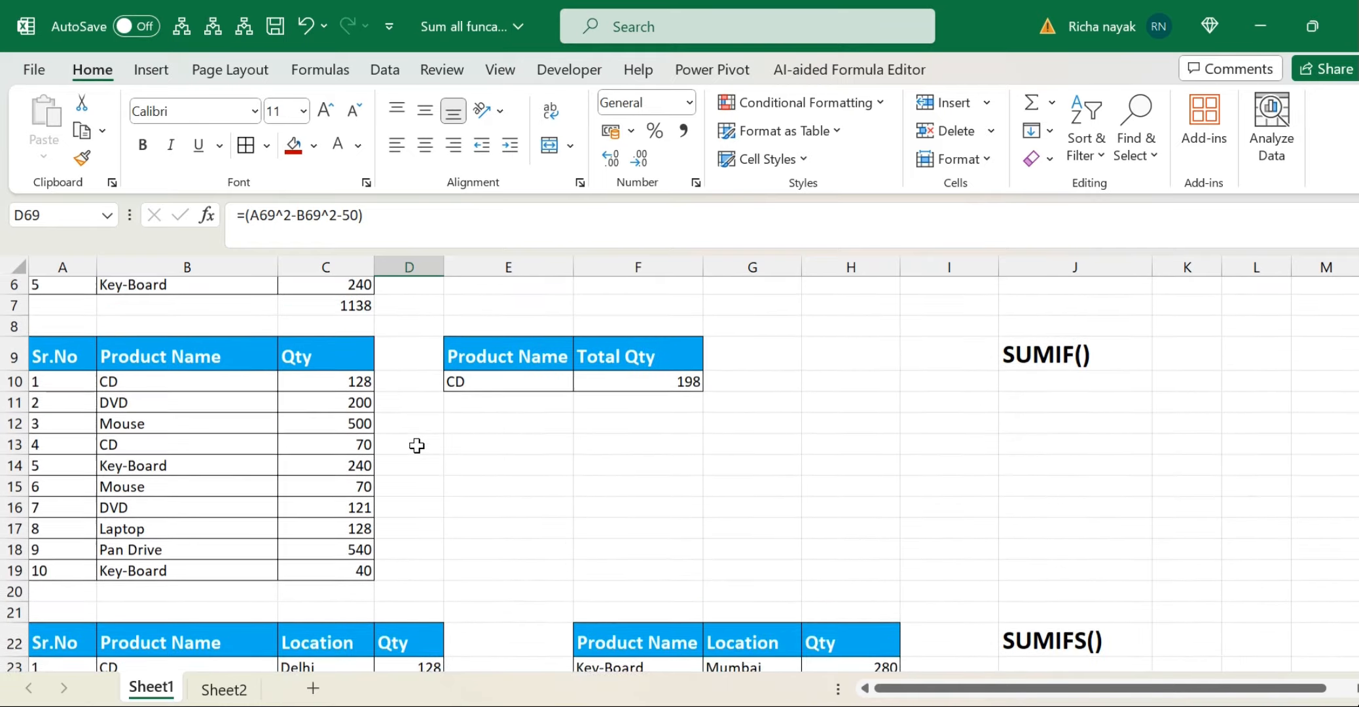
scroll(417, 446, up, 2)
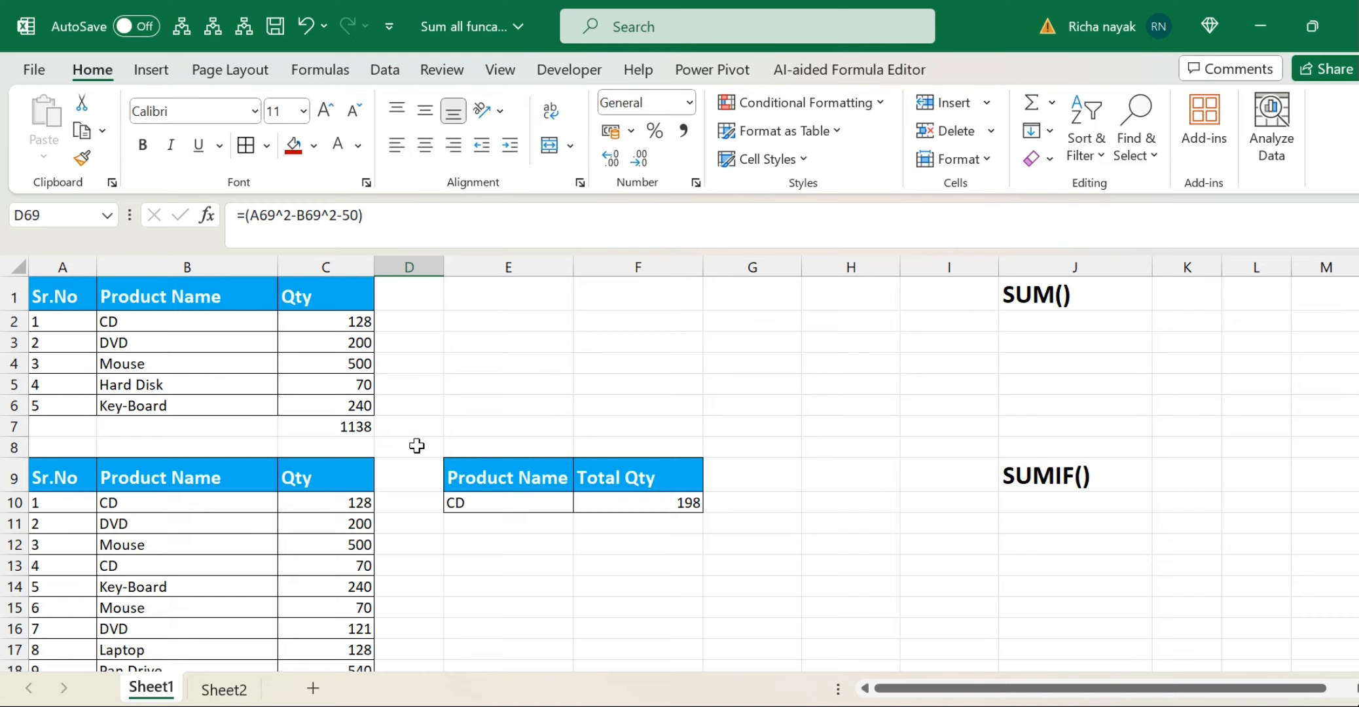
click(225, 694)
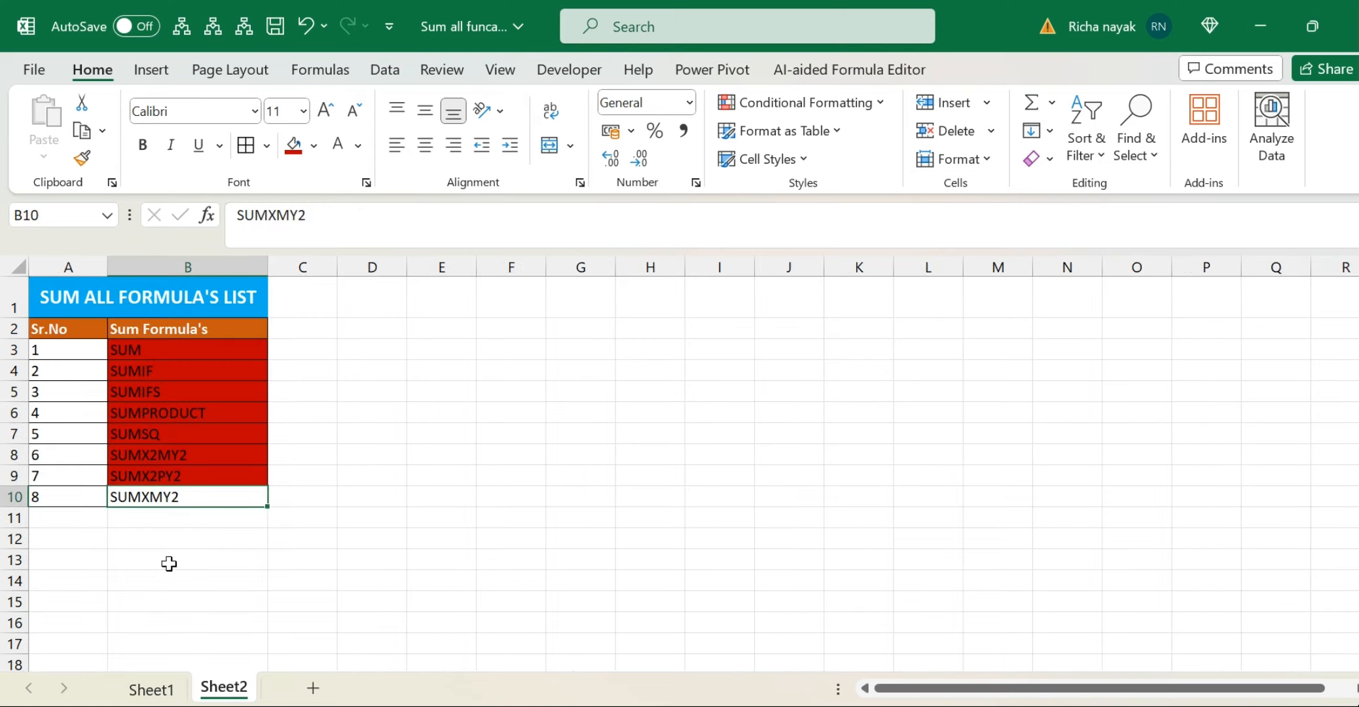
click(295, 151)
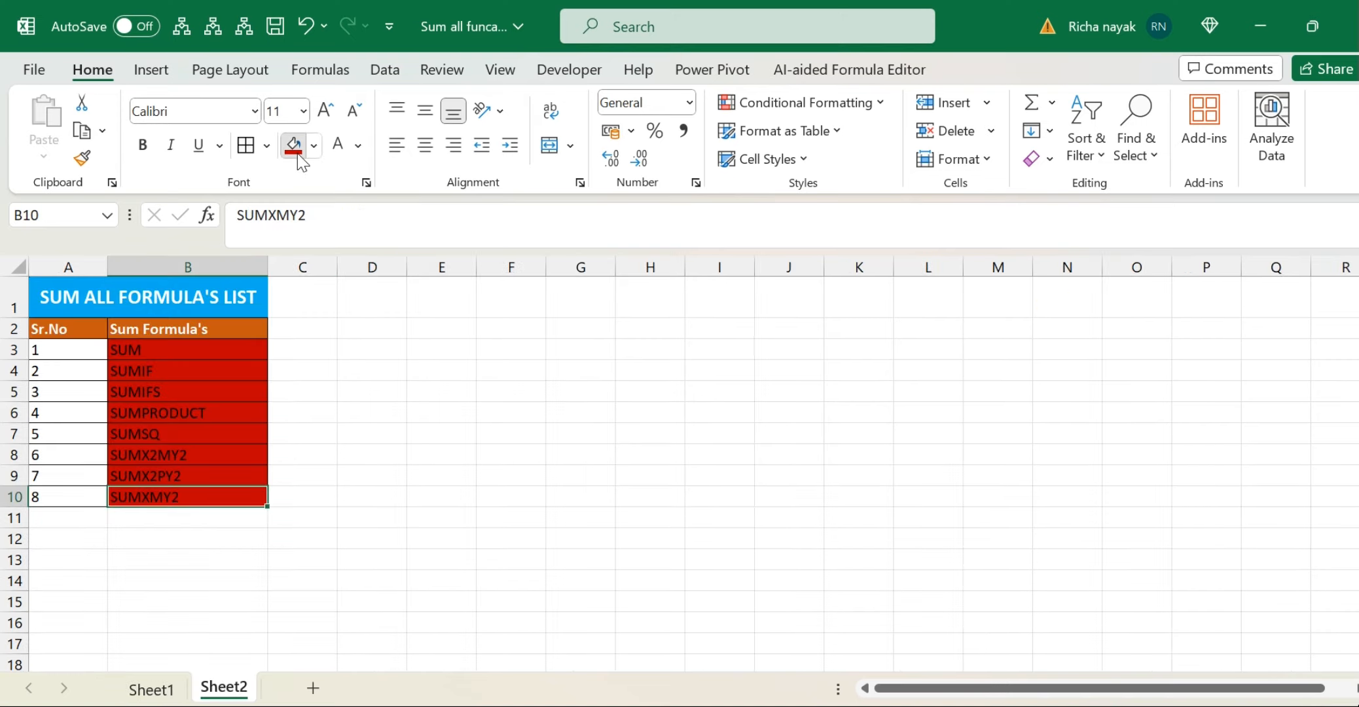
click(288, 475)
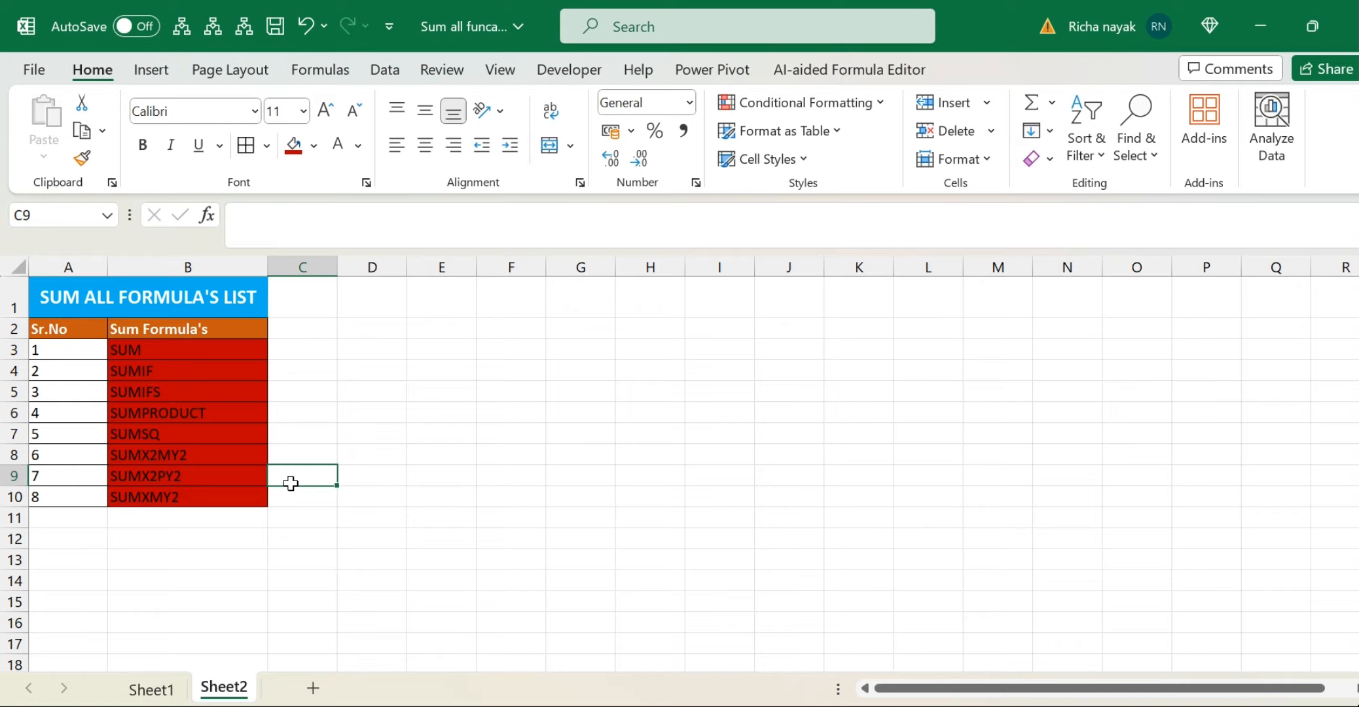
Step: Return to Sheet1 and look through the example tables from SUM down to SUMXMY2
click(152, 693)
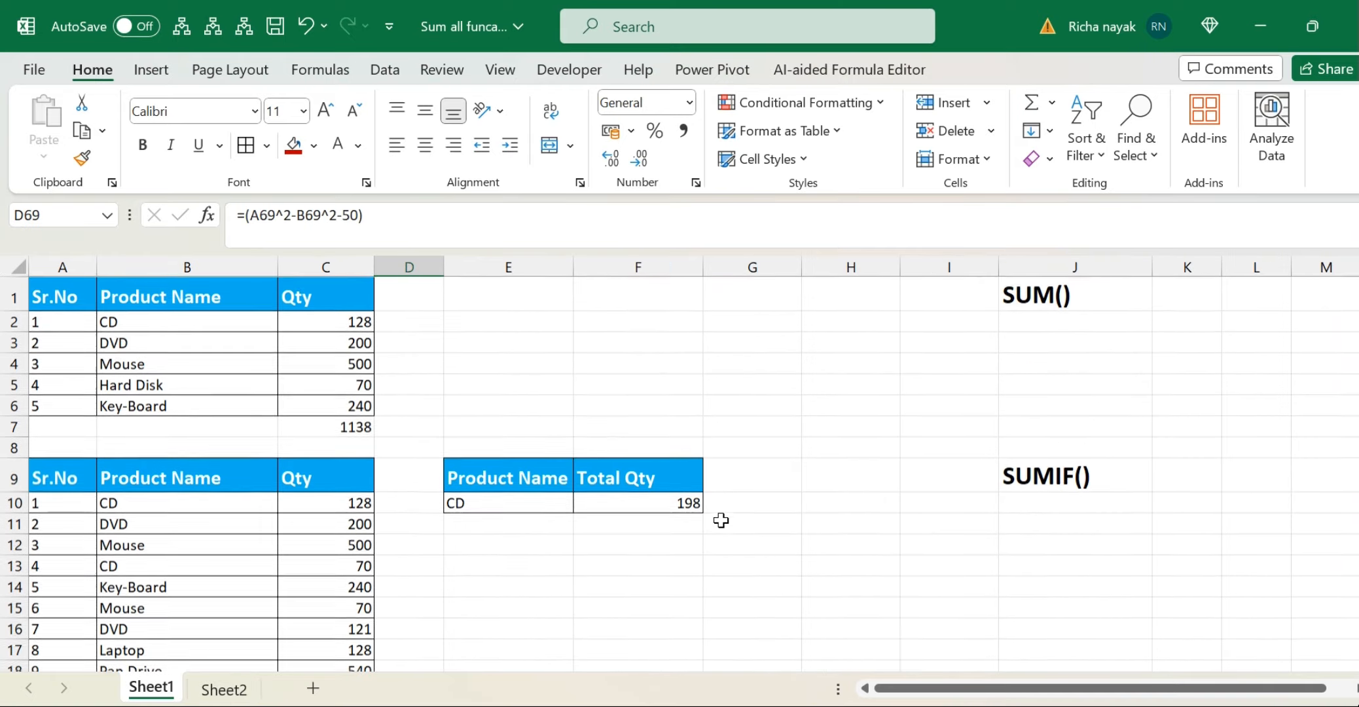
scroll(720, 520, down, 4)
scroll(721, 521, down, 12)
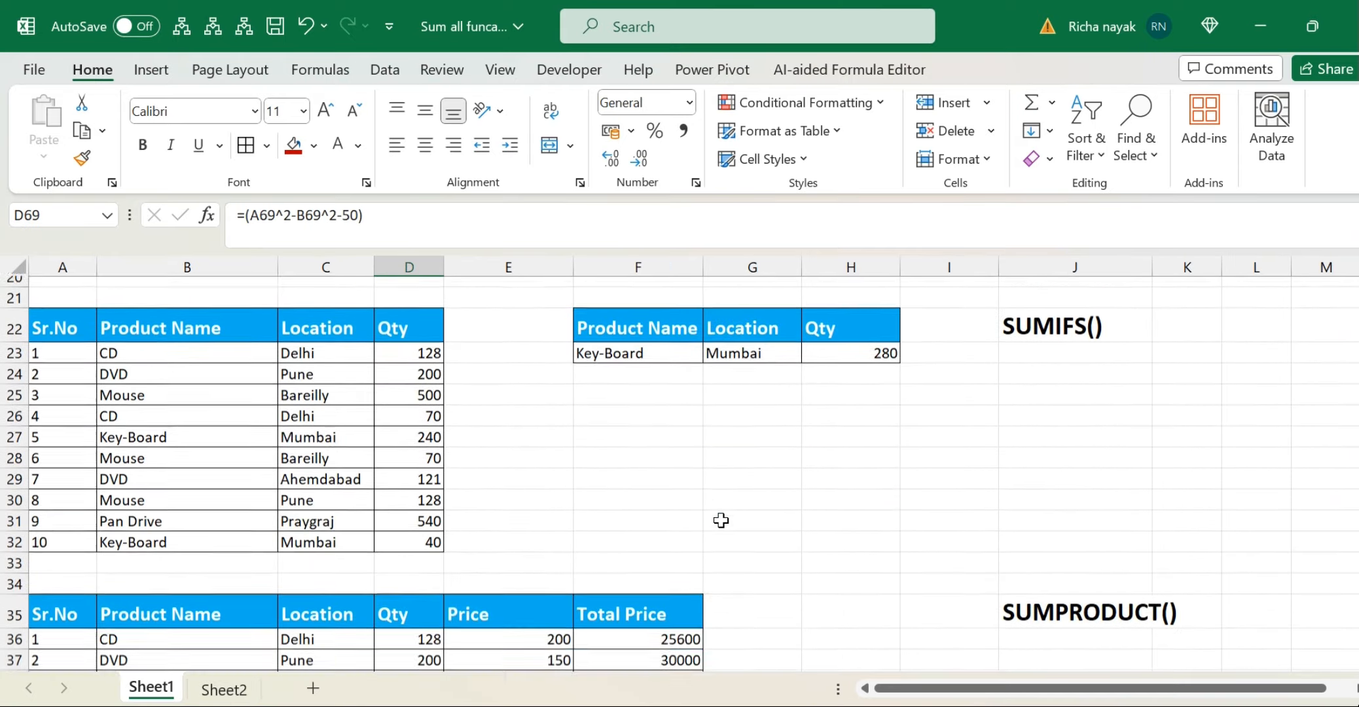
scroll(721, 520, down, 7)
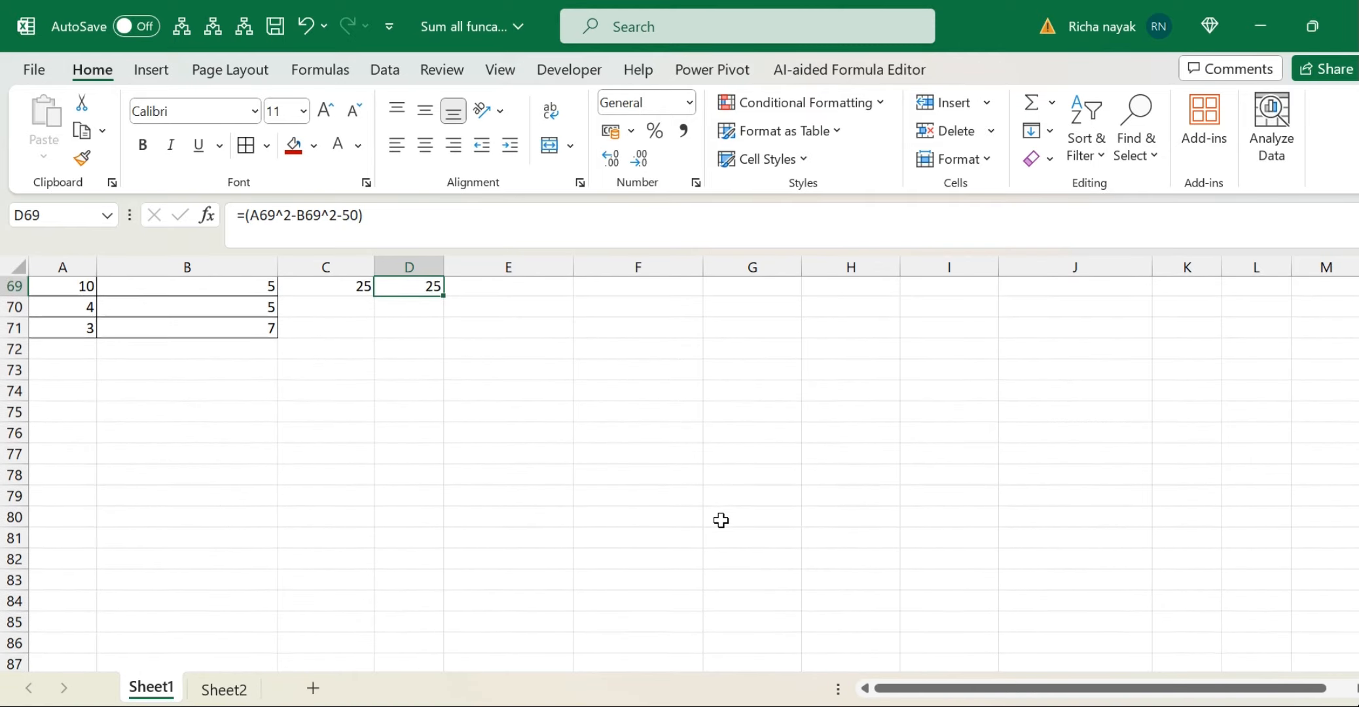
scroll(720, 520, up, 2)
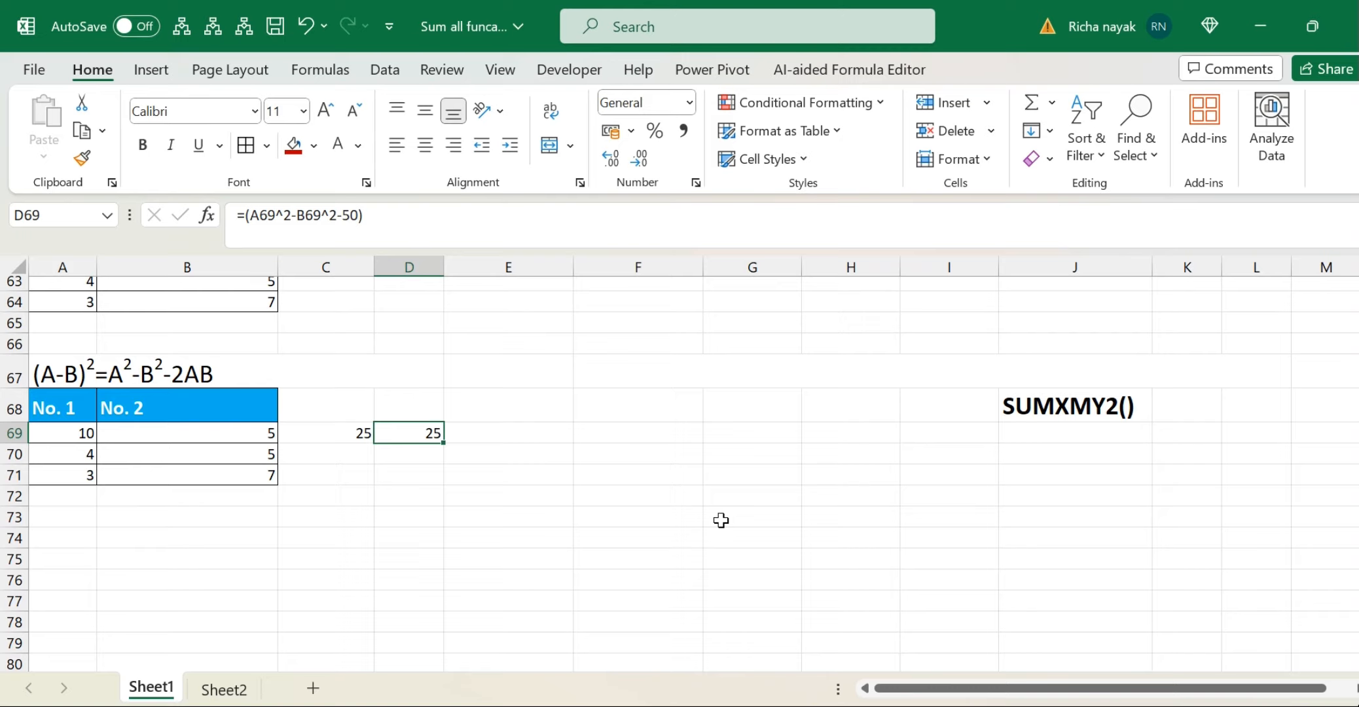